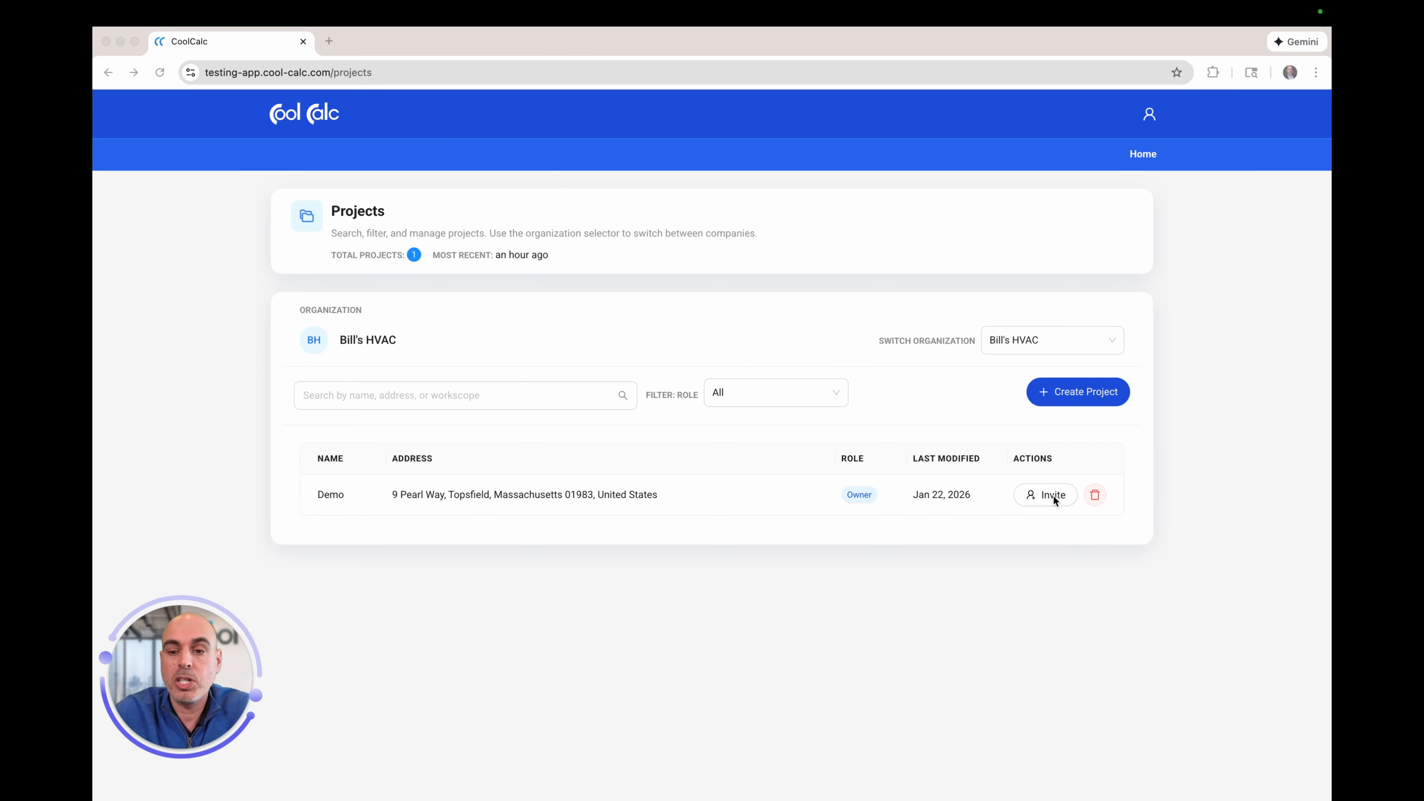
Step: Start a new CoolCalc project from the Projects page to get a blank Project Information form
click(1081, 397)
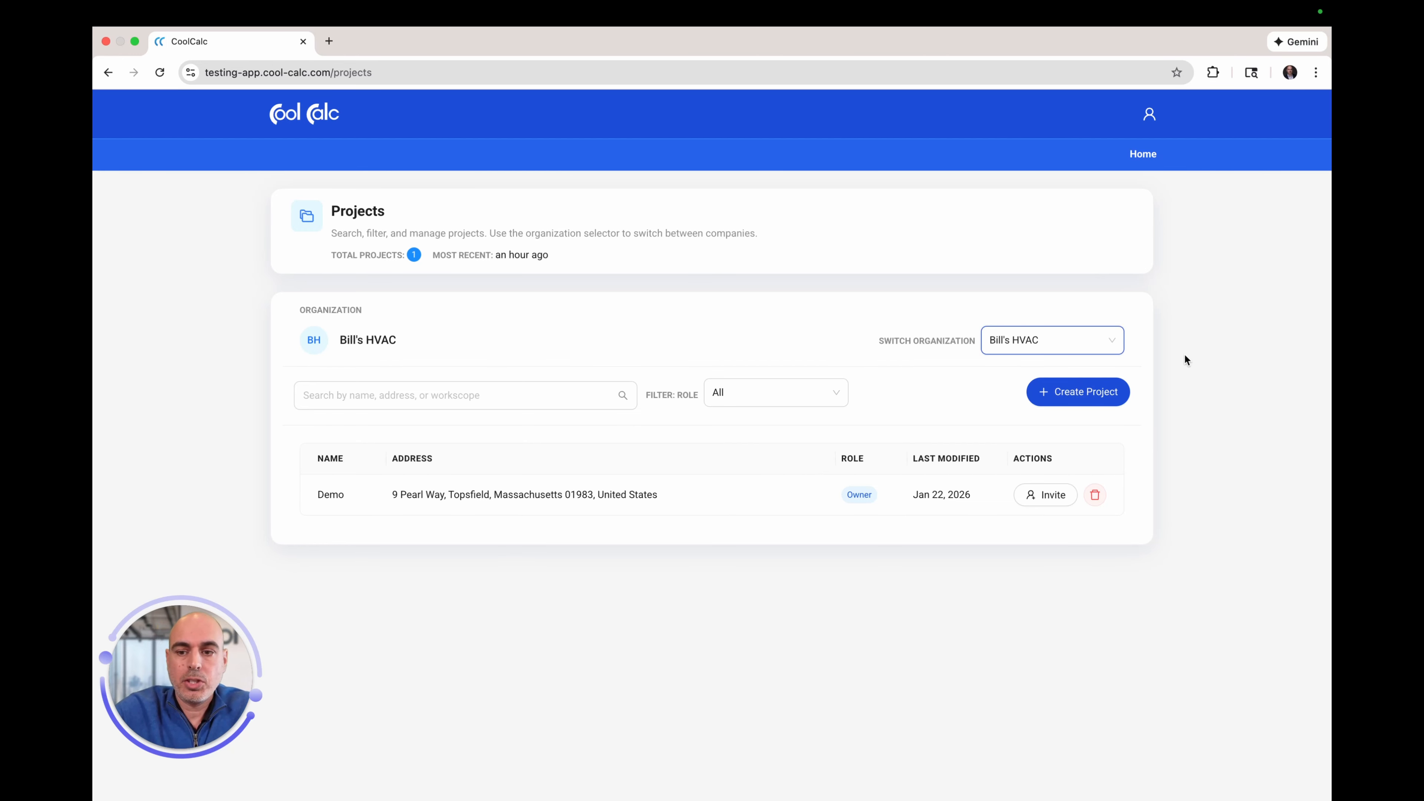
click(1078, 394)
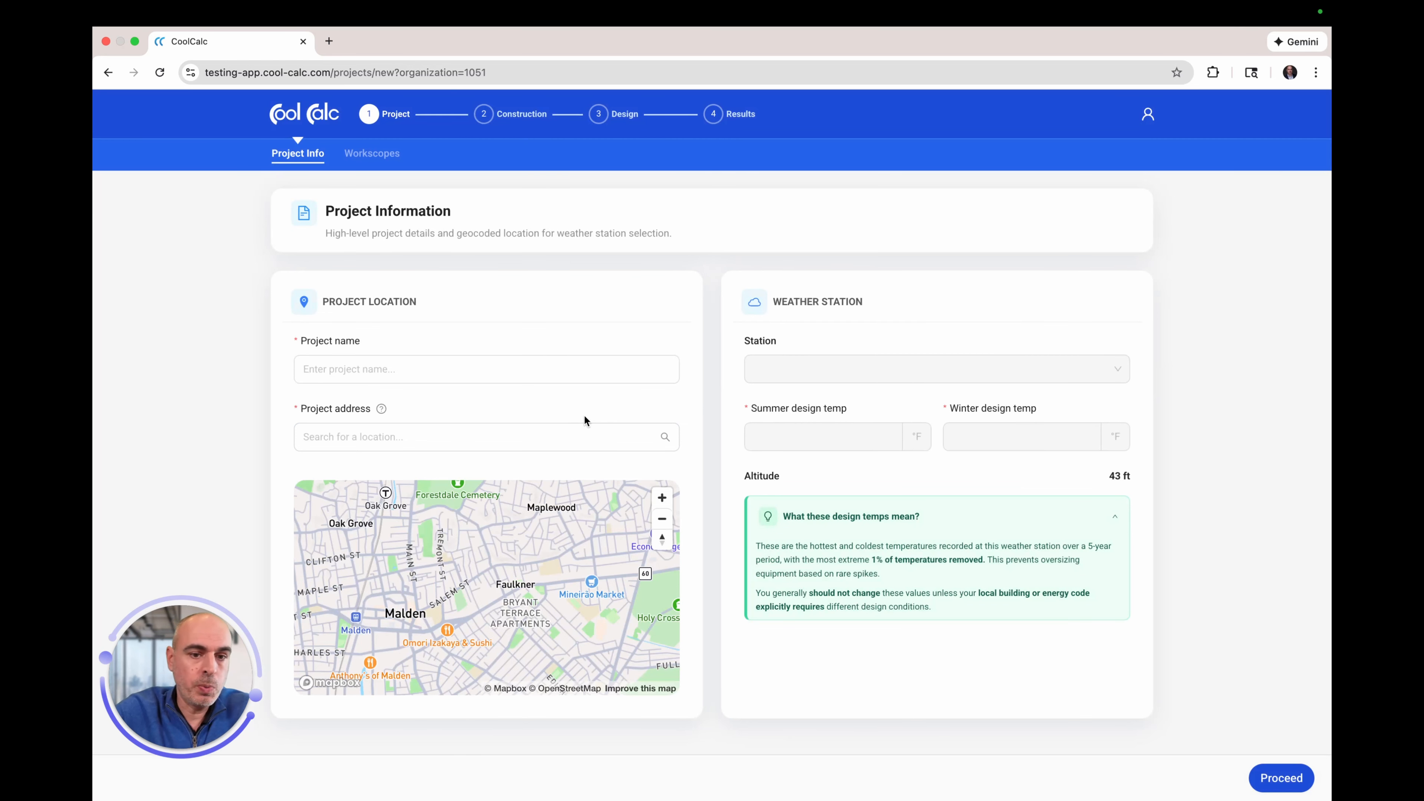
Step: Name the project 'Demo' and type the project's street address into the address search
click(385, 369)
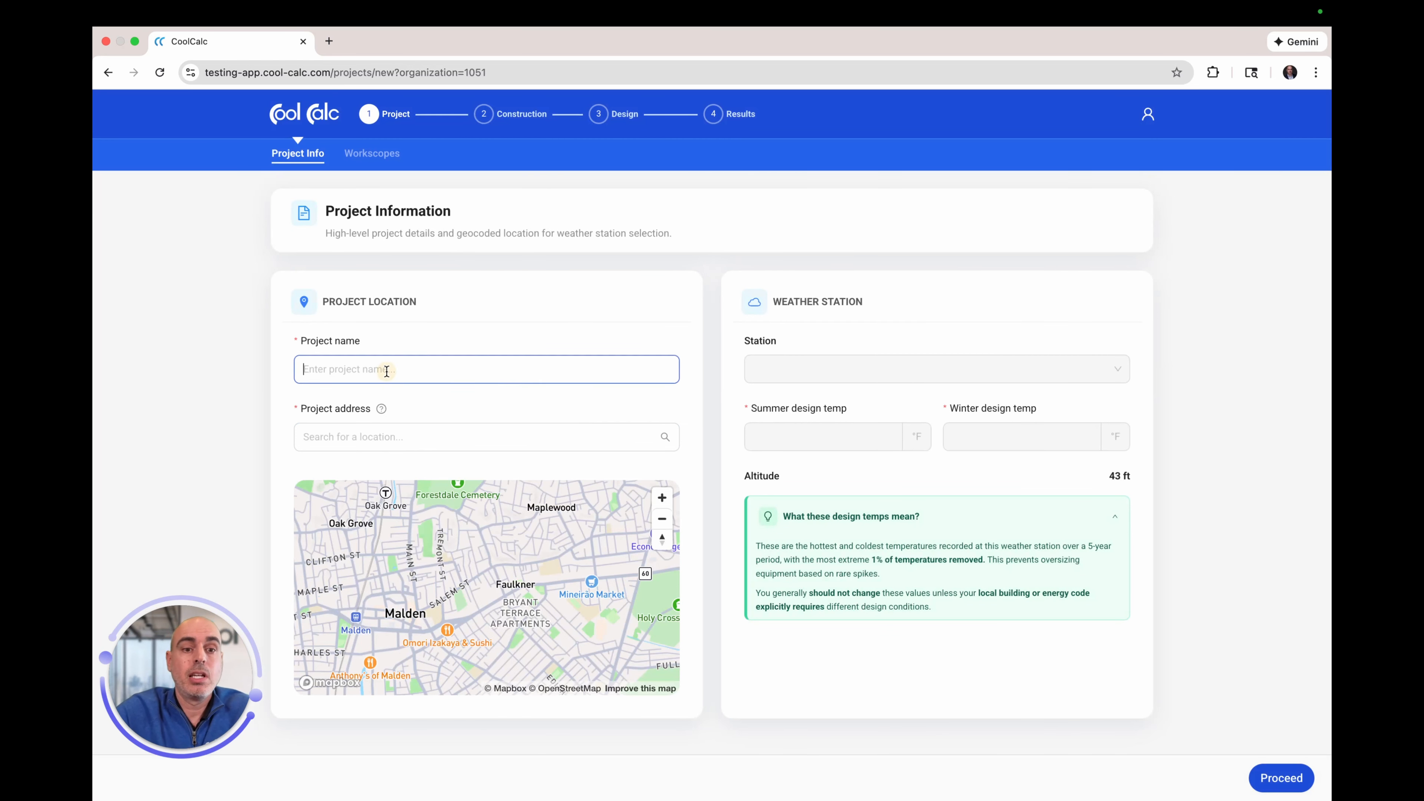
text(Demo)
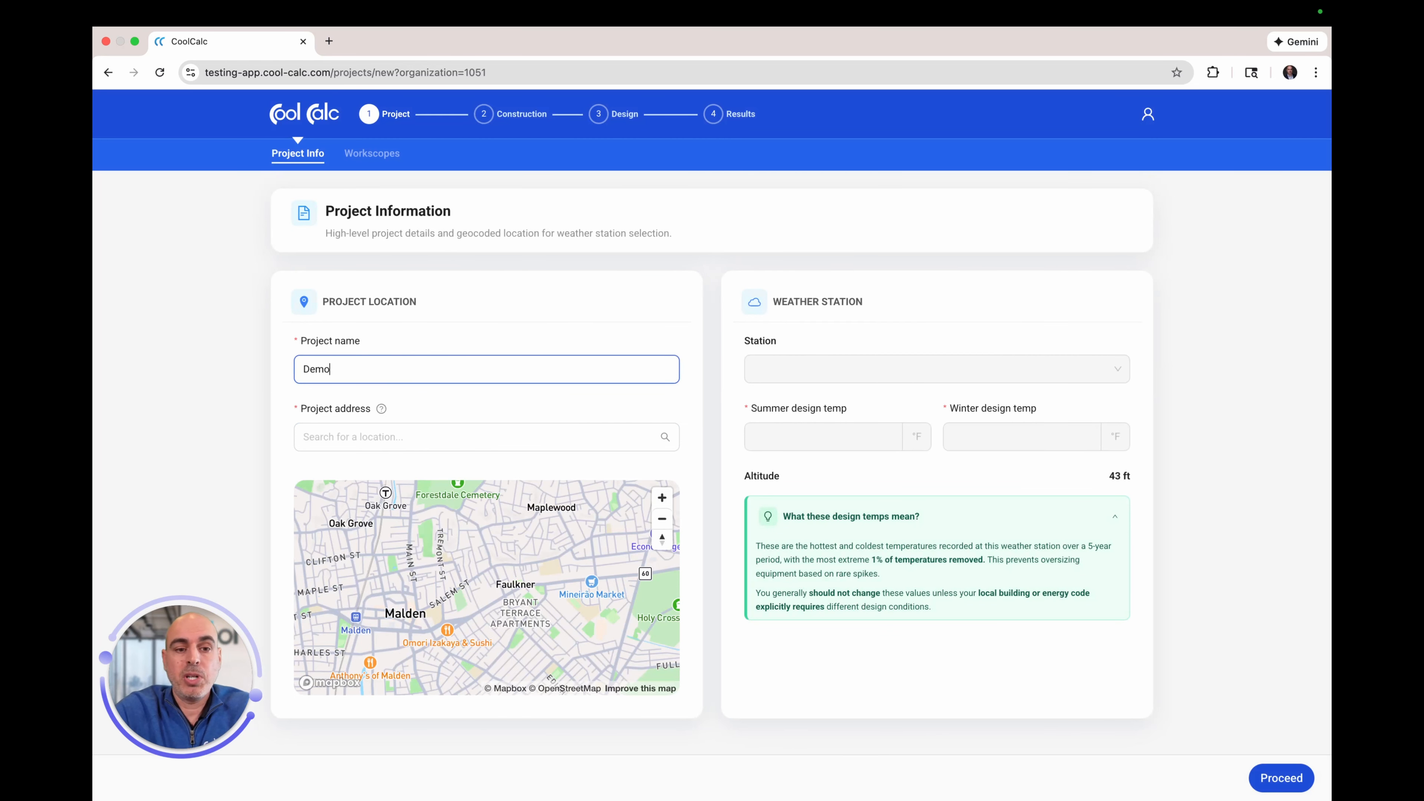
click(373, 436)
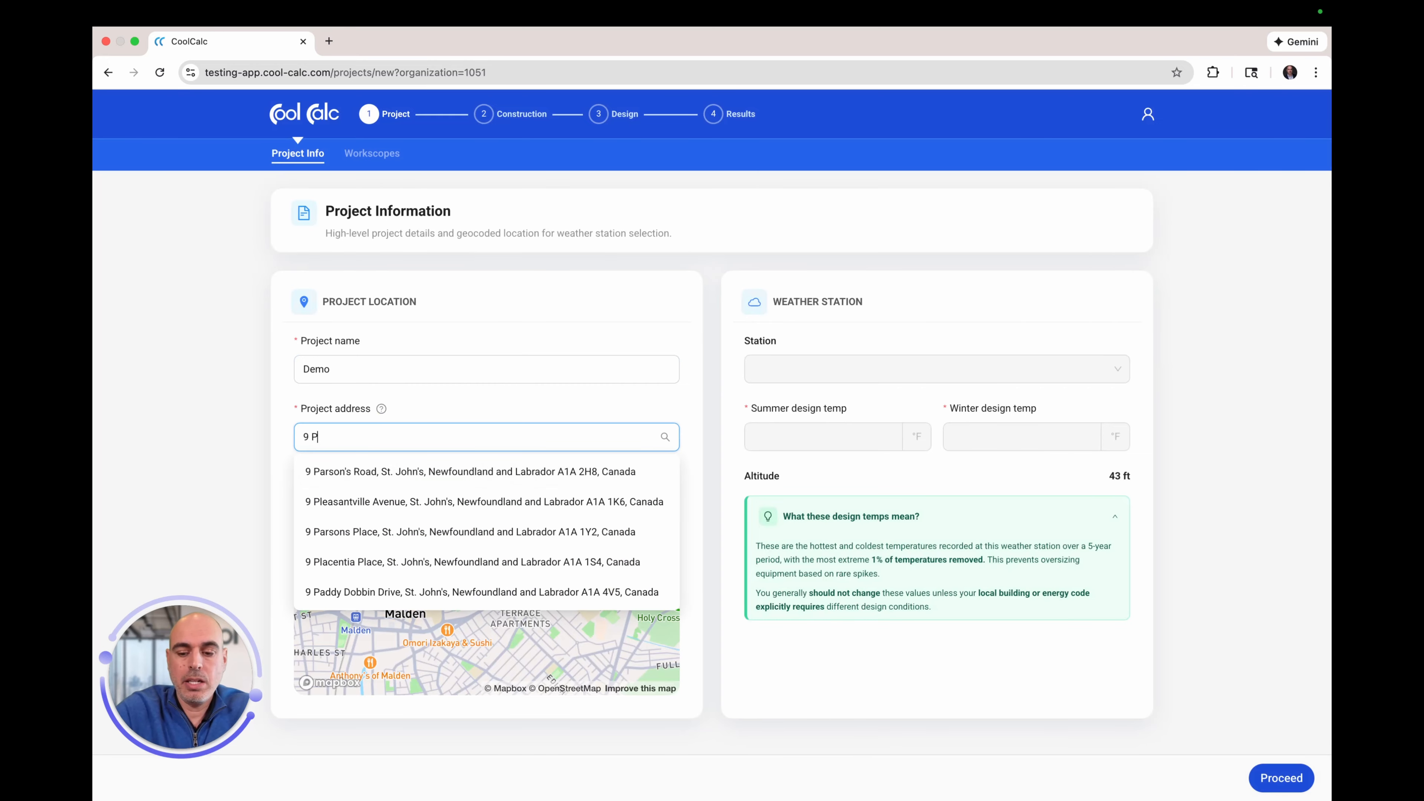
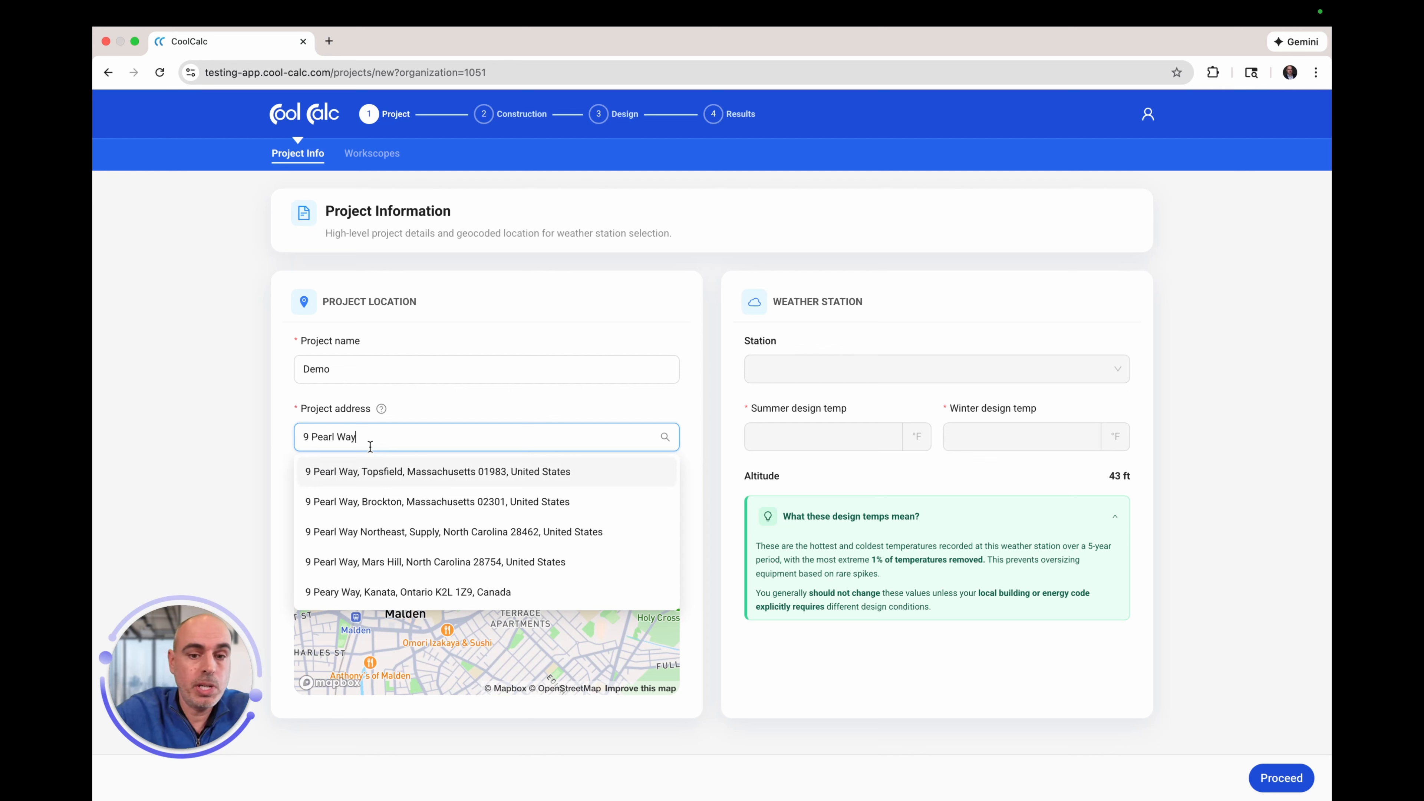
Step: Choose the first address suggestion, then list the nearby weather stations in the Station dropdown
click(371, 471)
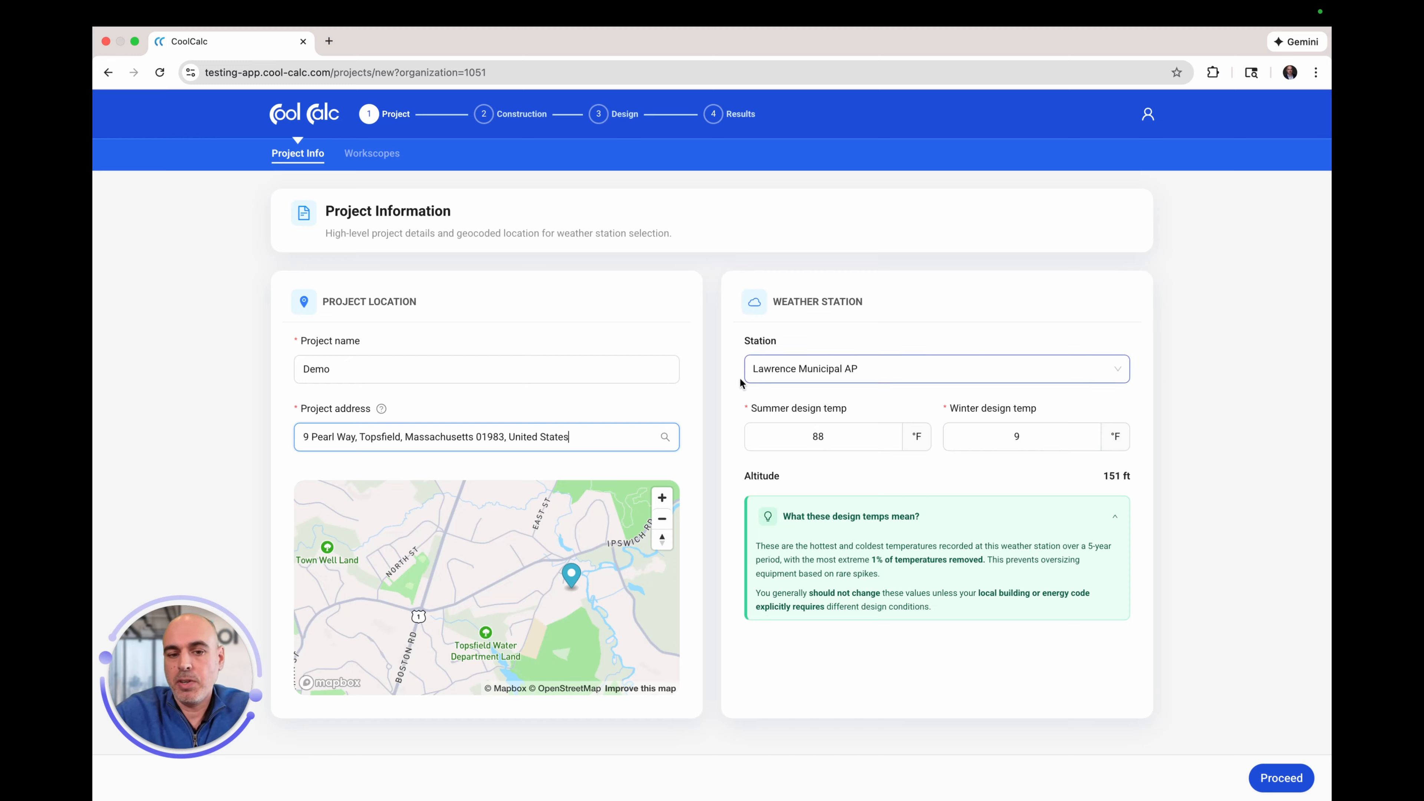
click(903, 373)
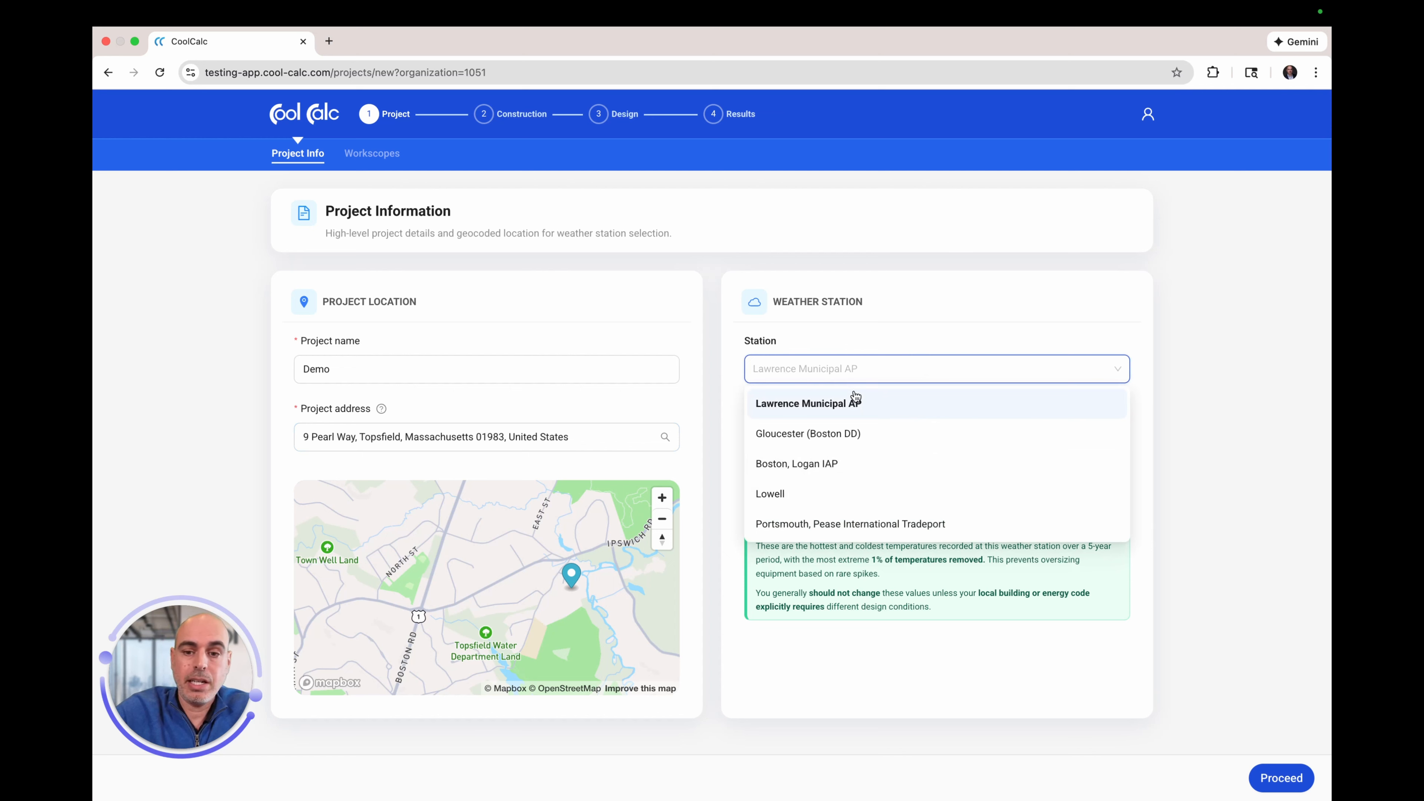
Step: Keep Lawrence Municipal AP as the station, with 88°F summer and 9°F winter design temps
click(956, 328)
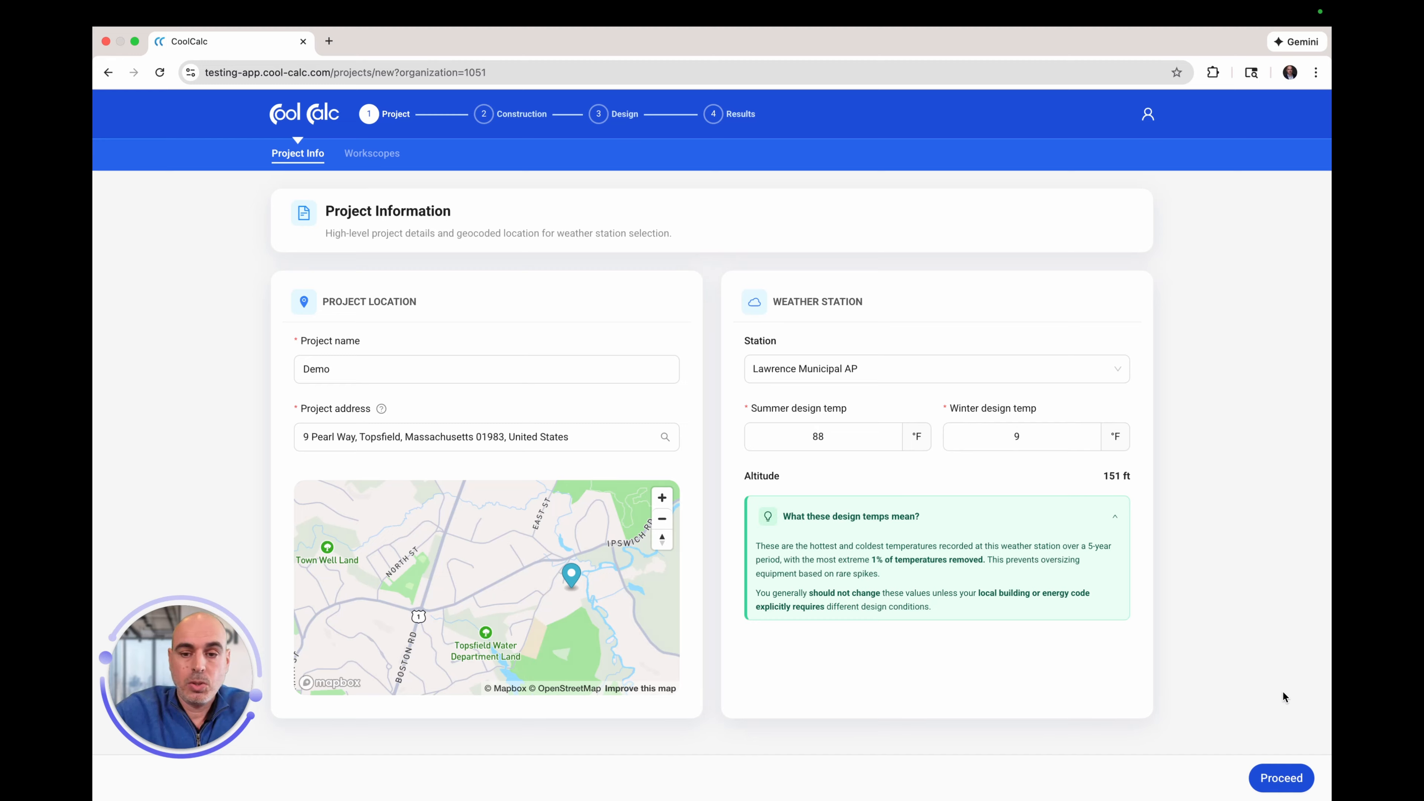
Step: Save the Demo project information and continue to the Workscopes page
click(1272, 779)
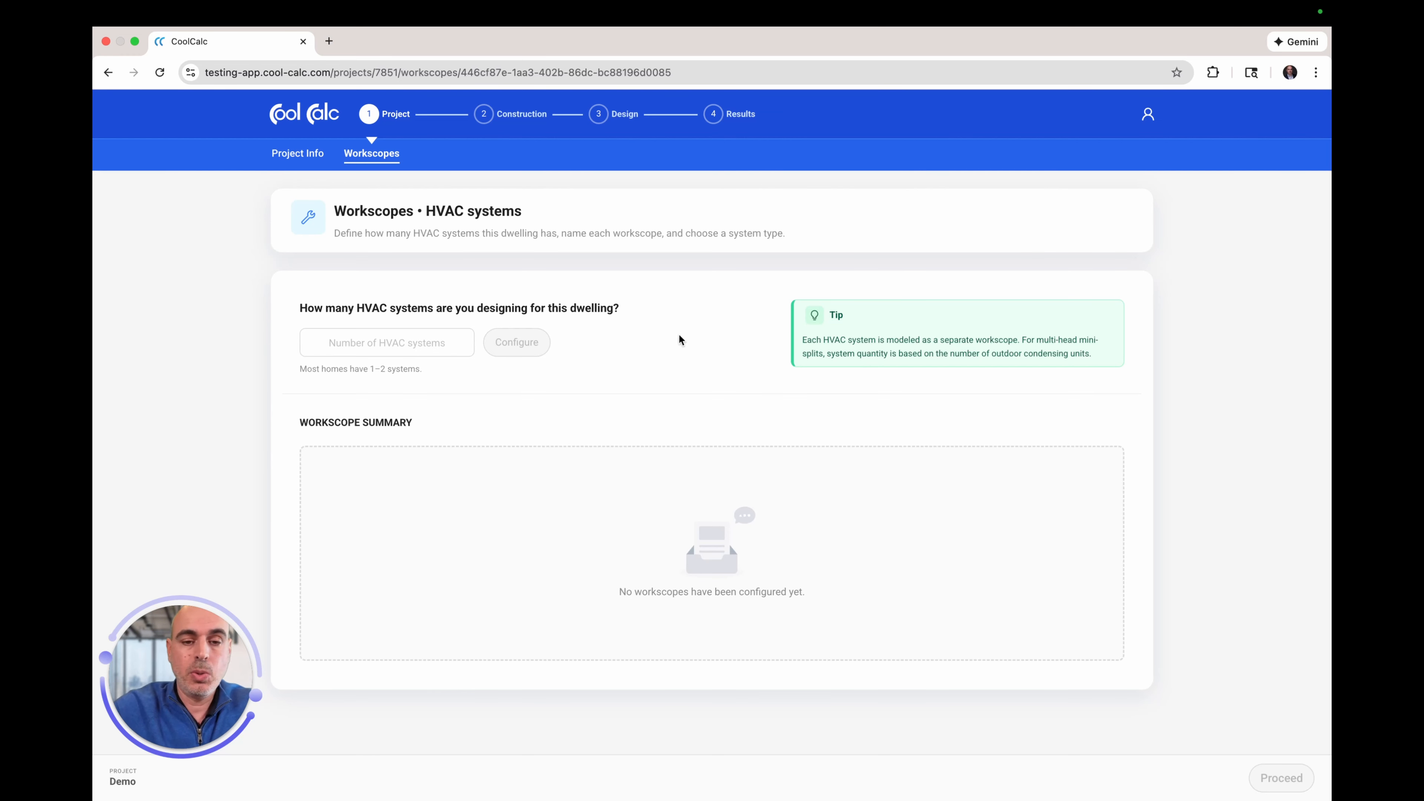
Step: Set the number of HVAC systems to 2 and configure them
click(389, 340)
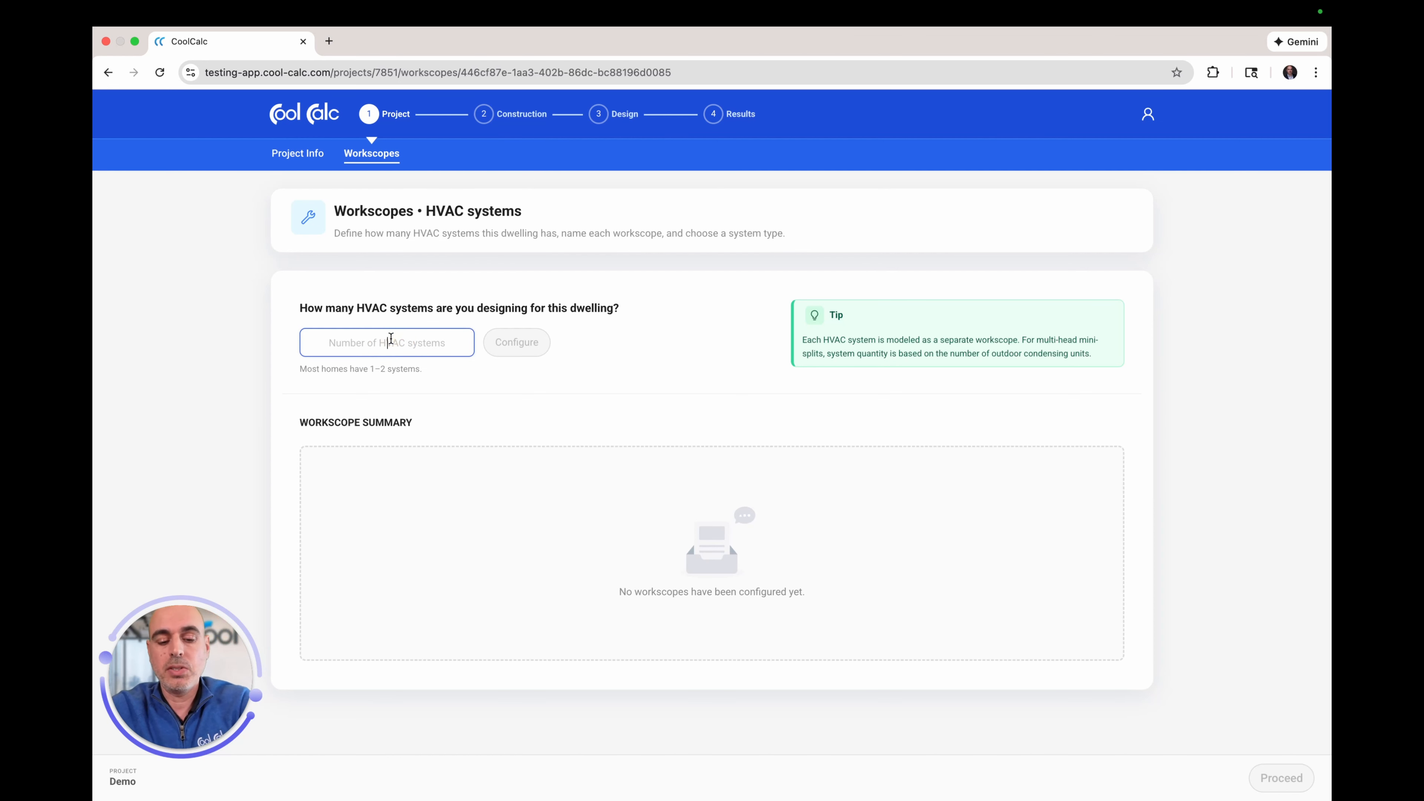
text(2)
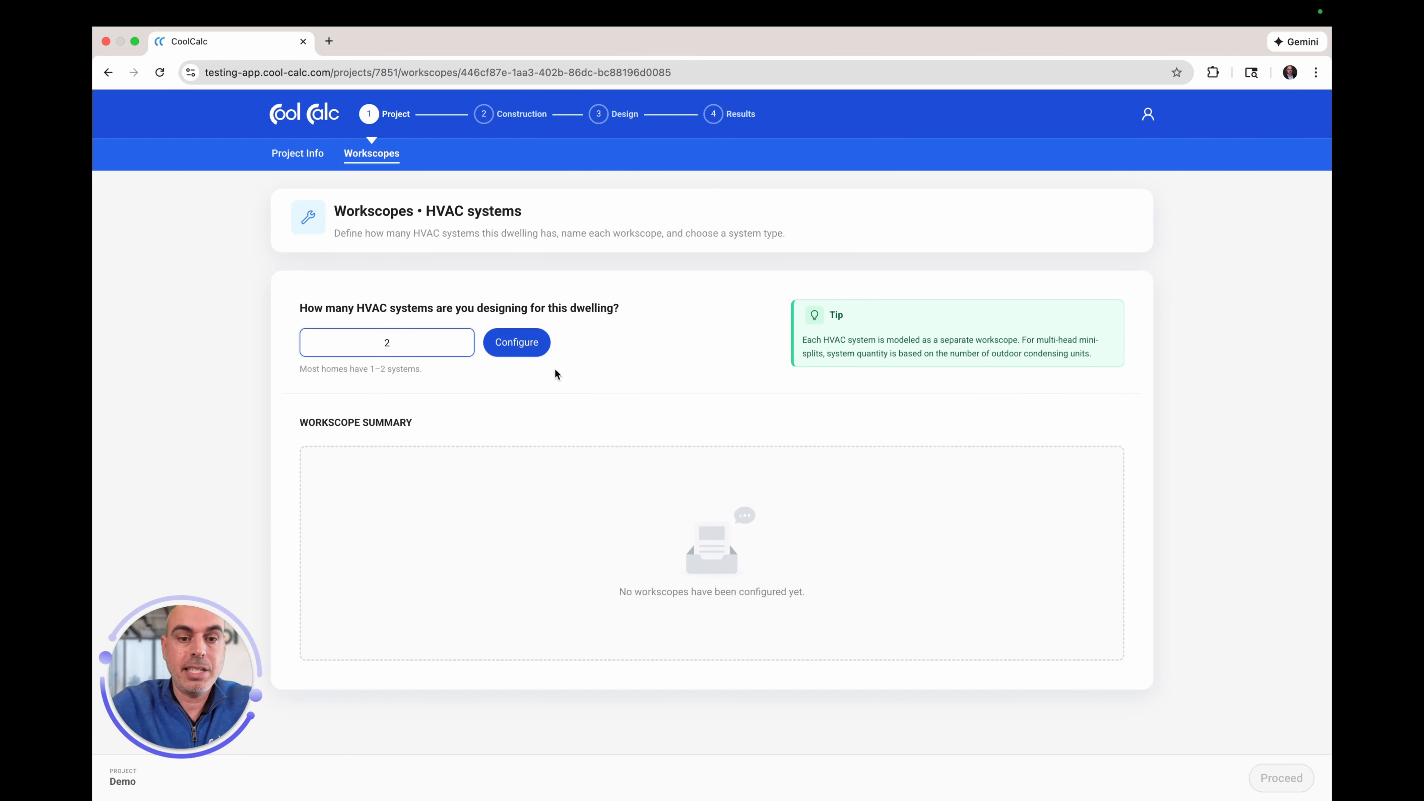
click(521, 347)
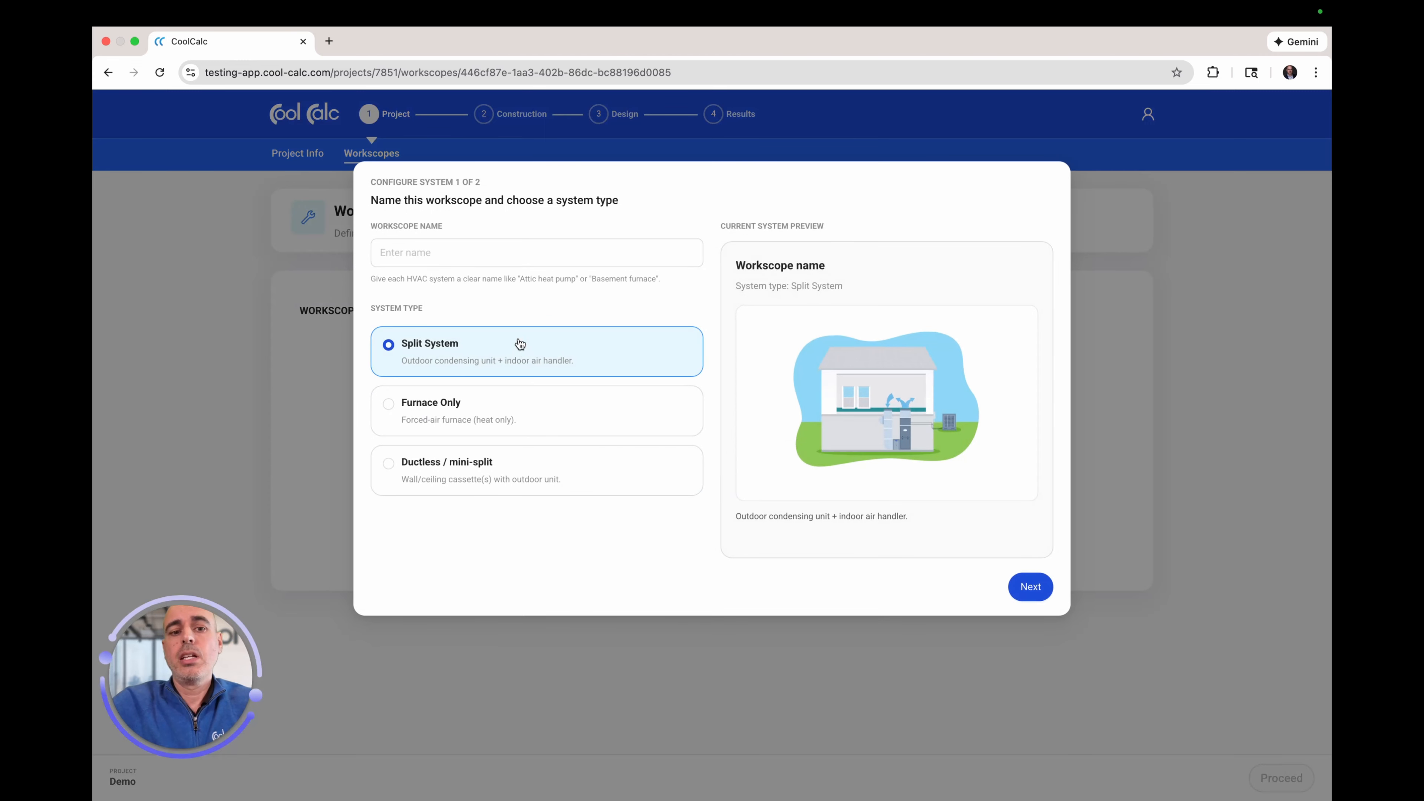
Step: Name the first workscope 'Basement System' as a Split System and save it
click(488, 242)
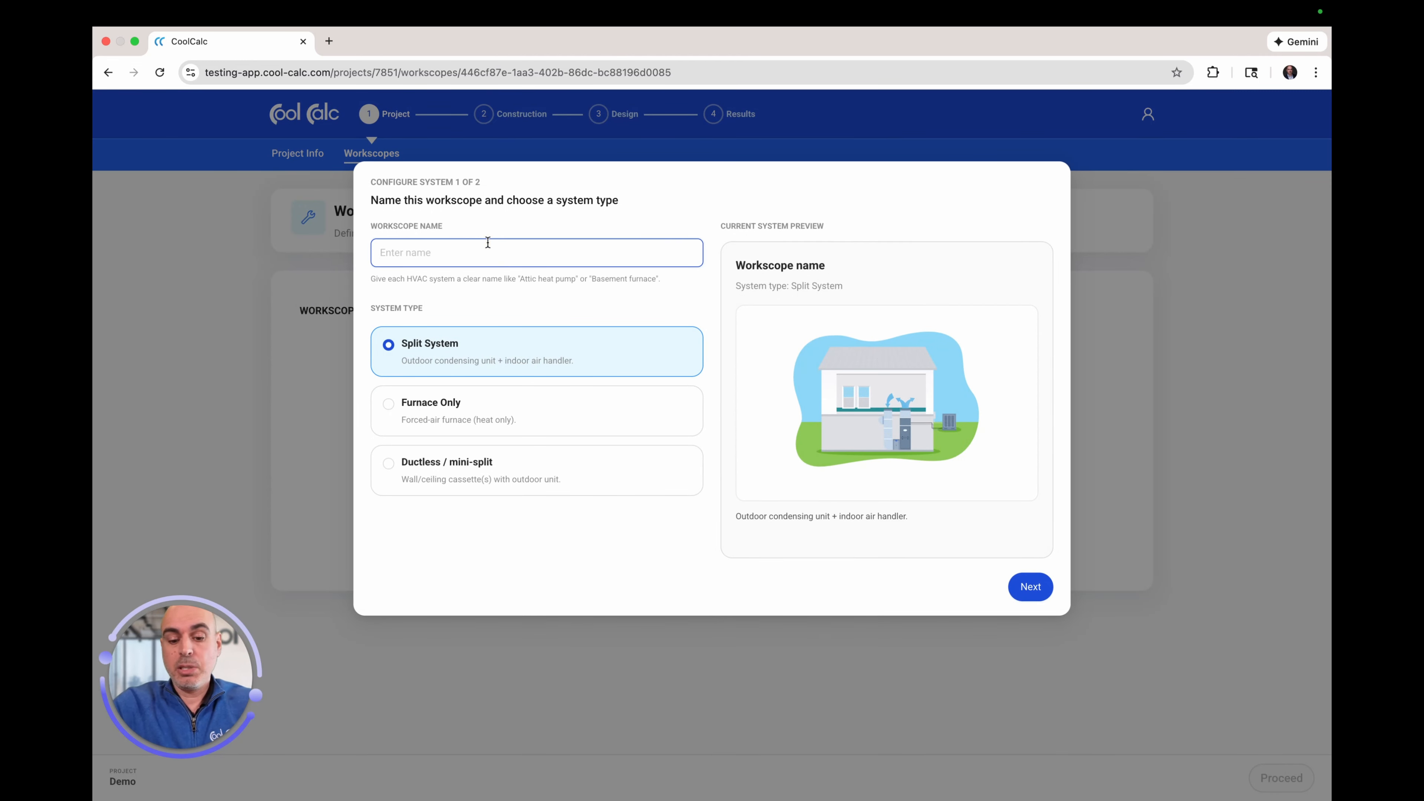
text(Attic)
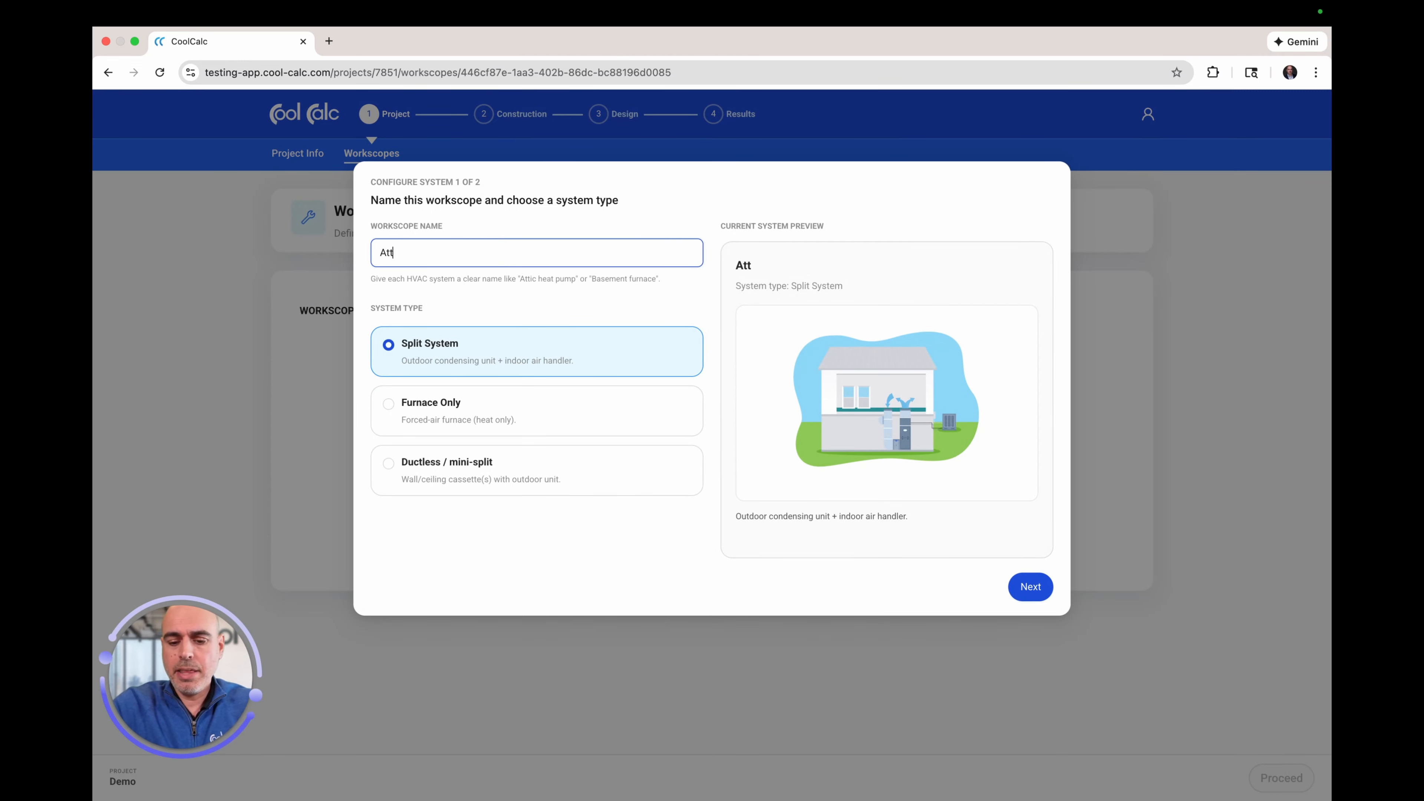
key(BackSpace)
key(BackSpace)
key(BackSpace)
key(BackSpace)
key(BackSpace)
key(BackSpace)
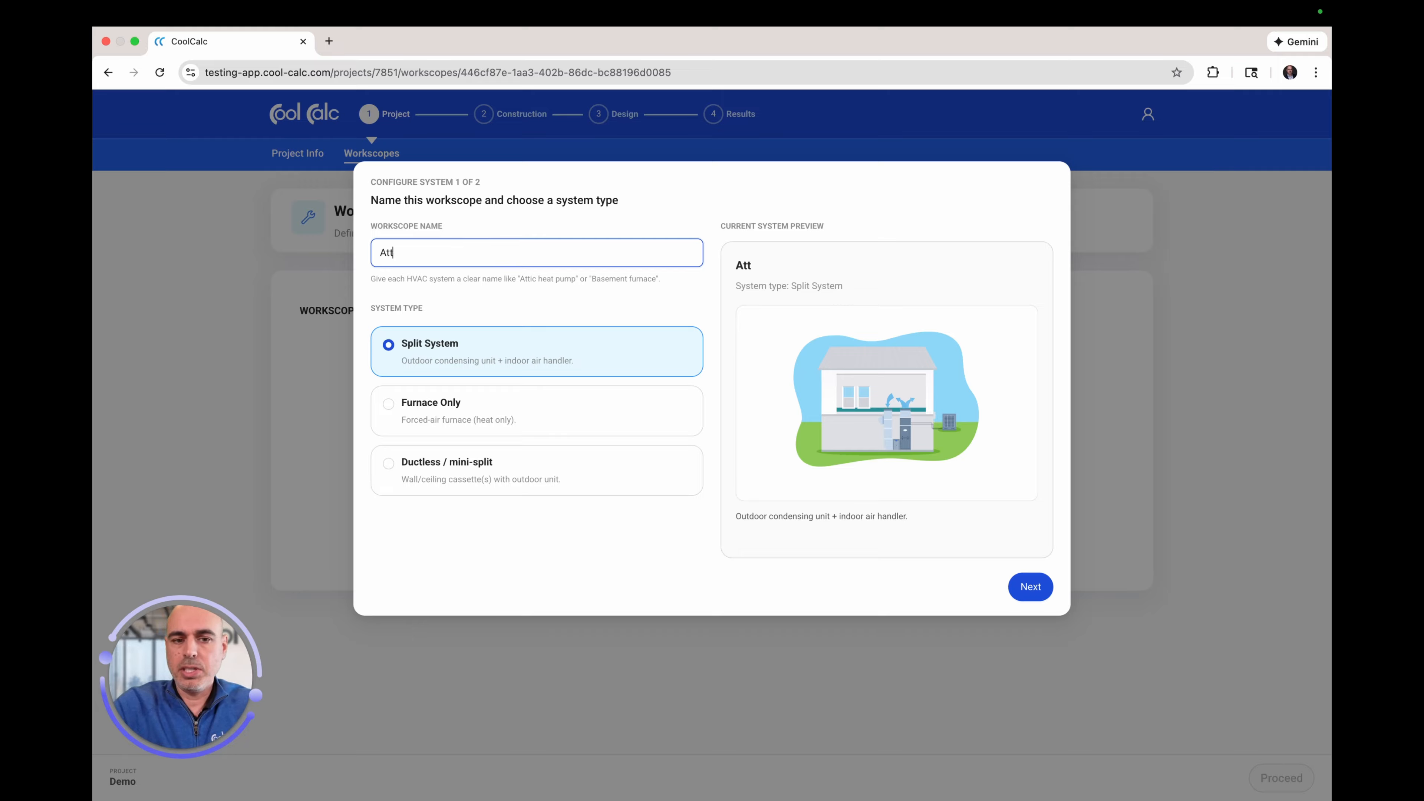
text(Basement Systenm)
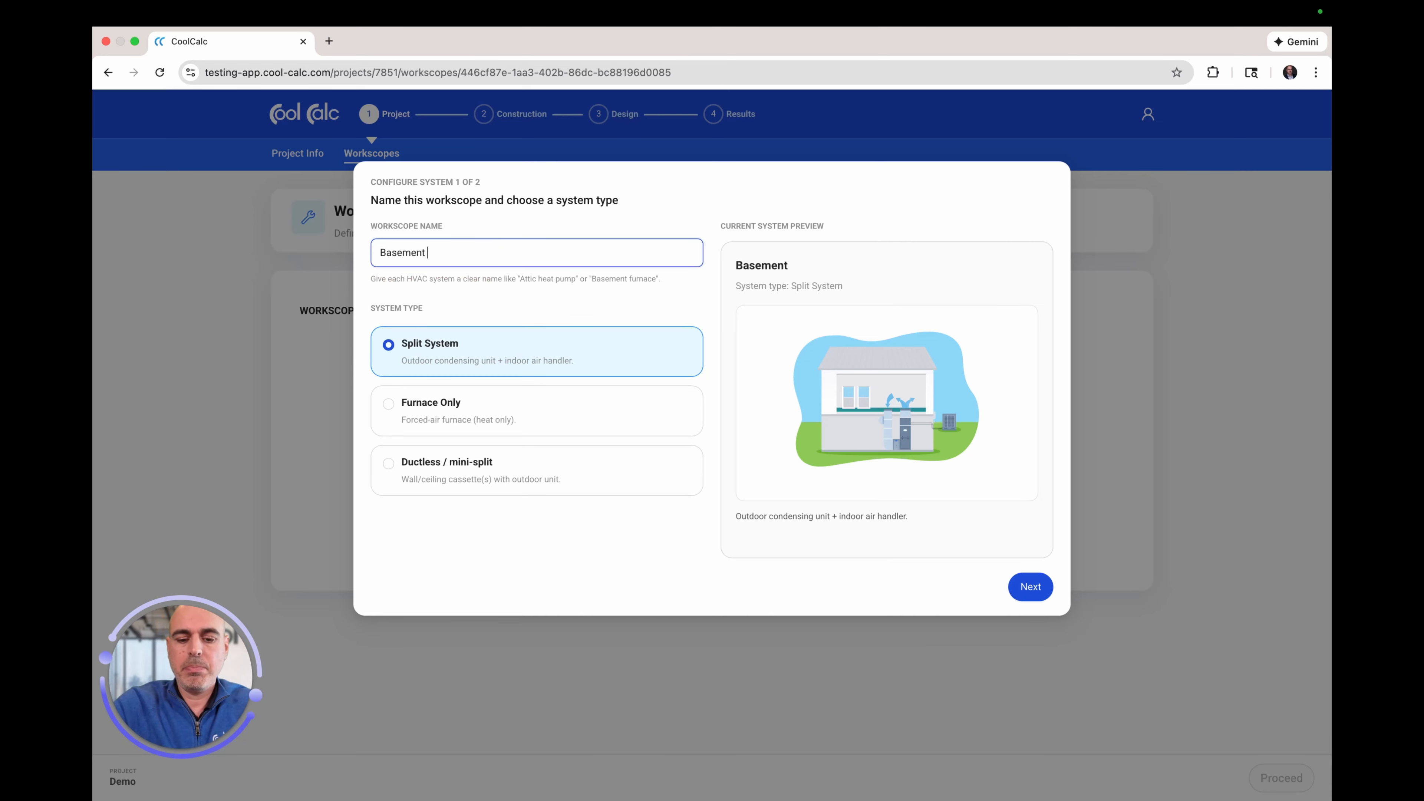
key(BackSpace)
key(BackSpace)
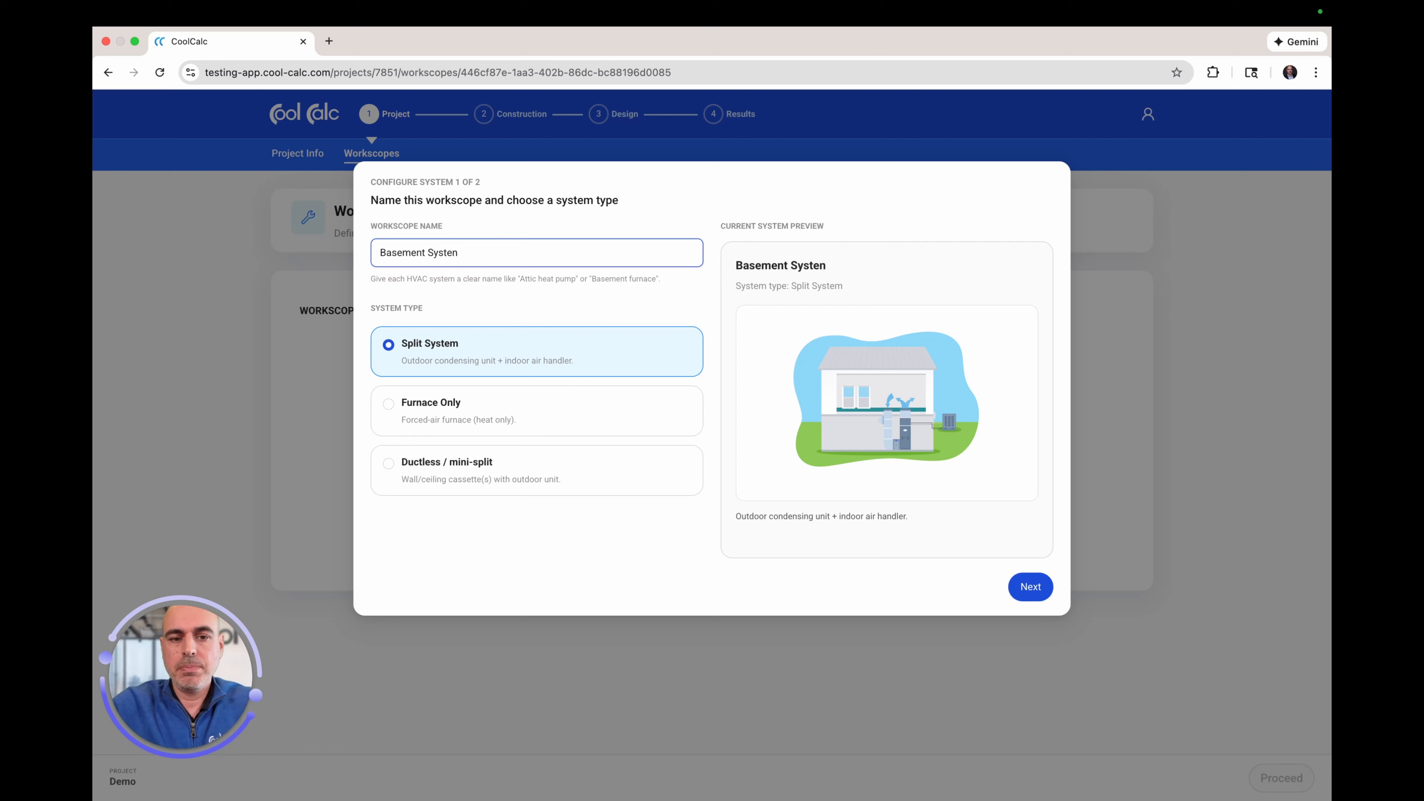
text(m)
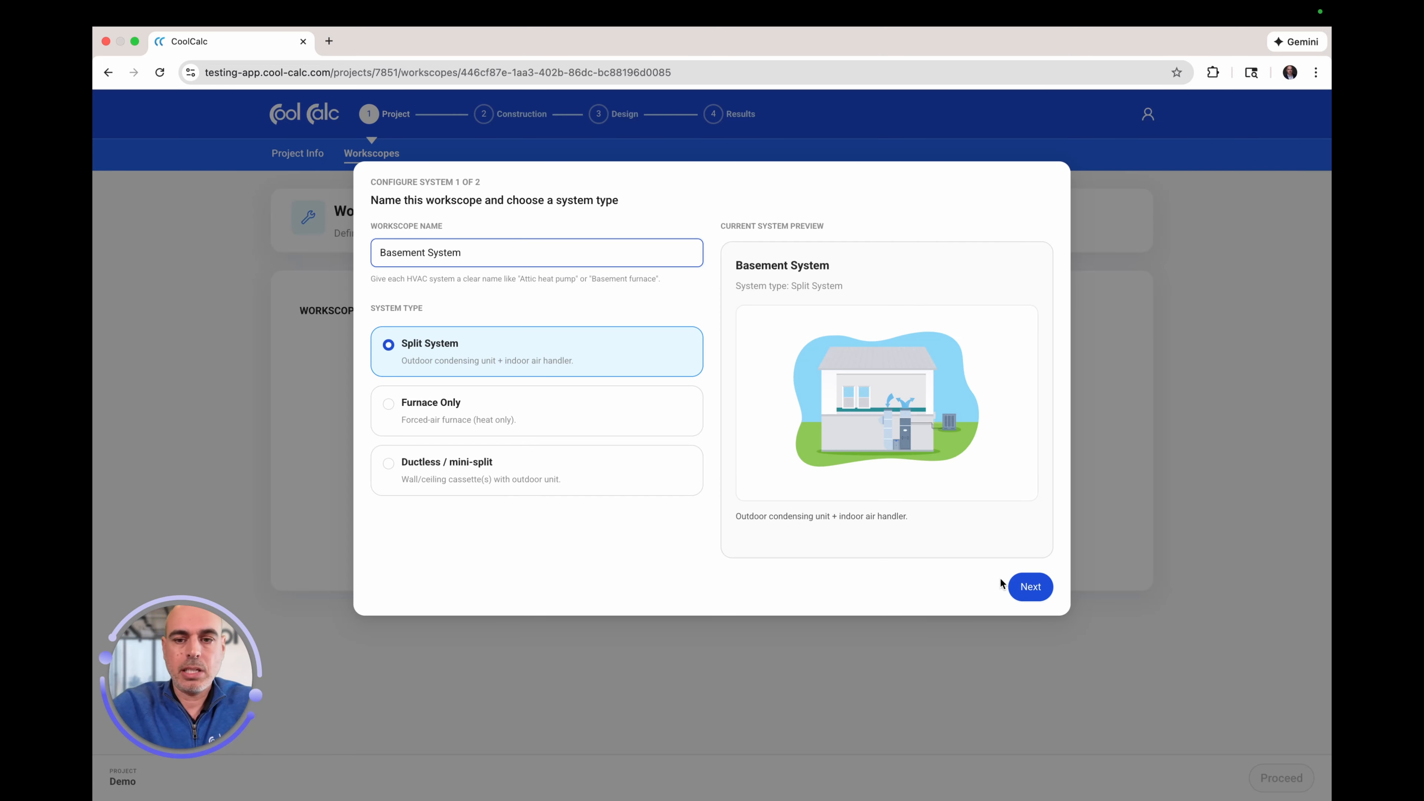
click(1031, 589)
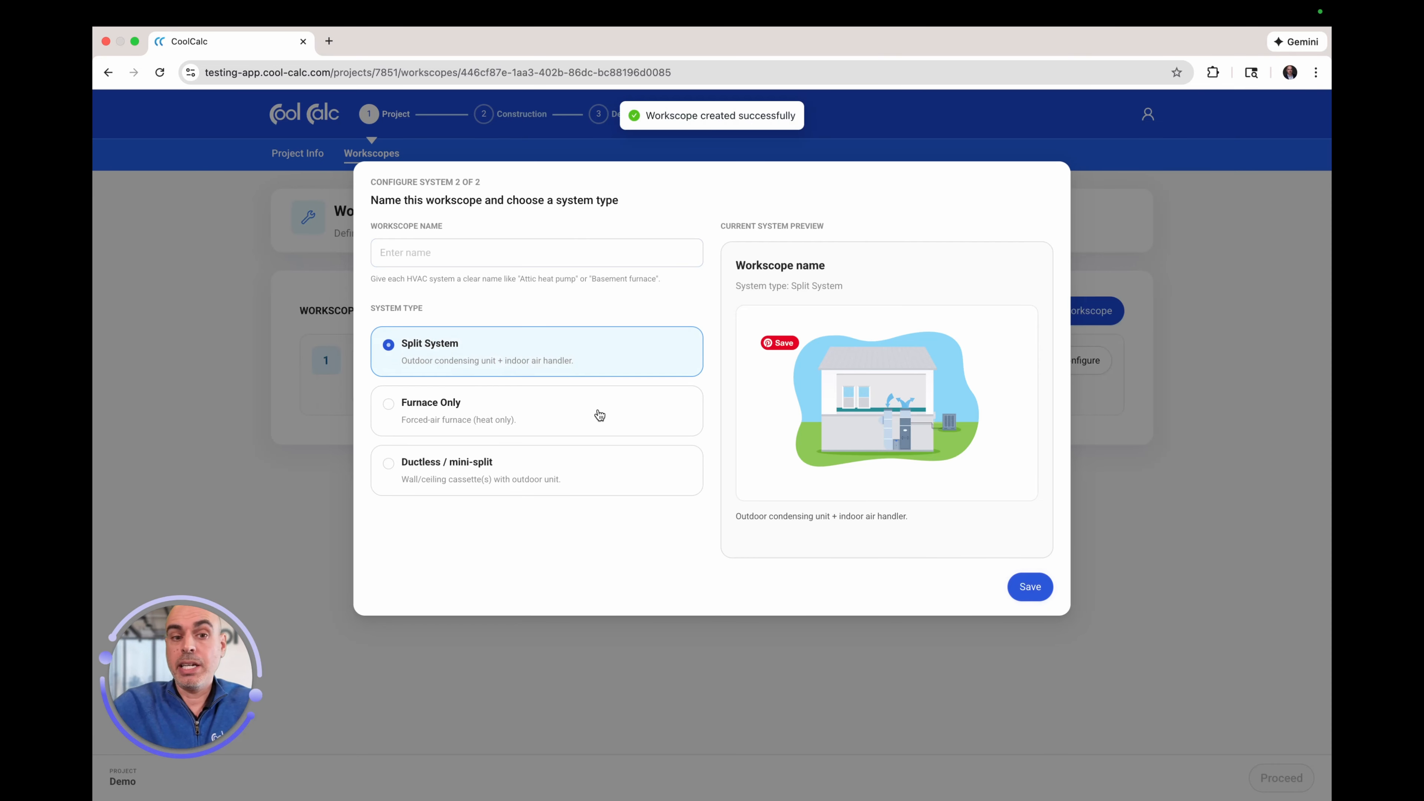
Step: Name the second workscope 'Attic System' as a Split System and save it
click(431, 253)
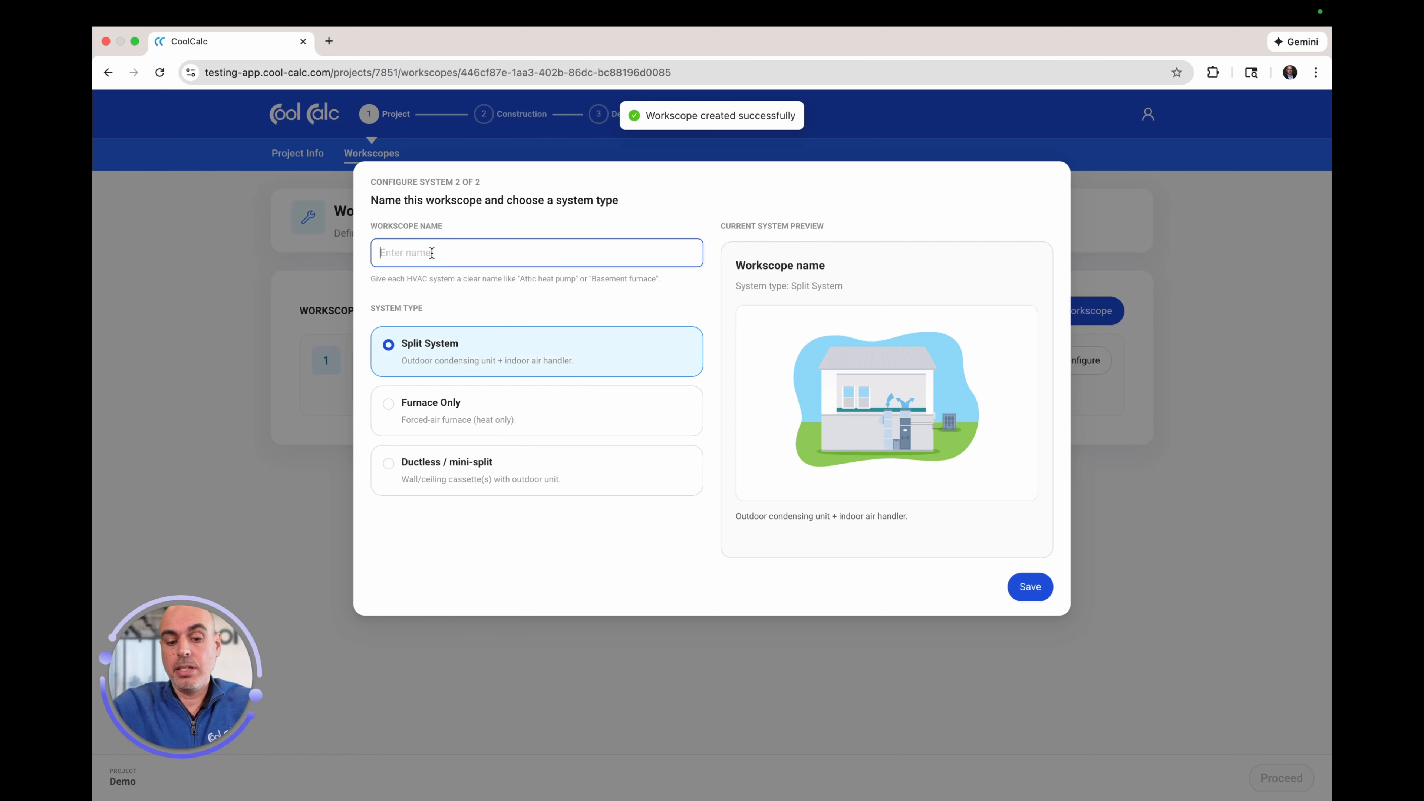
text(Atti)
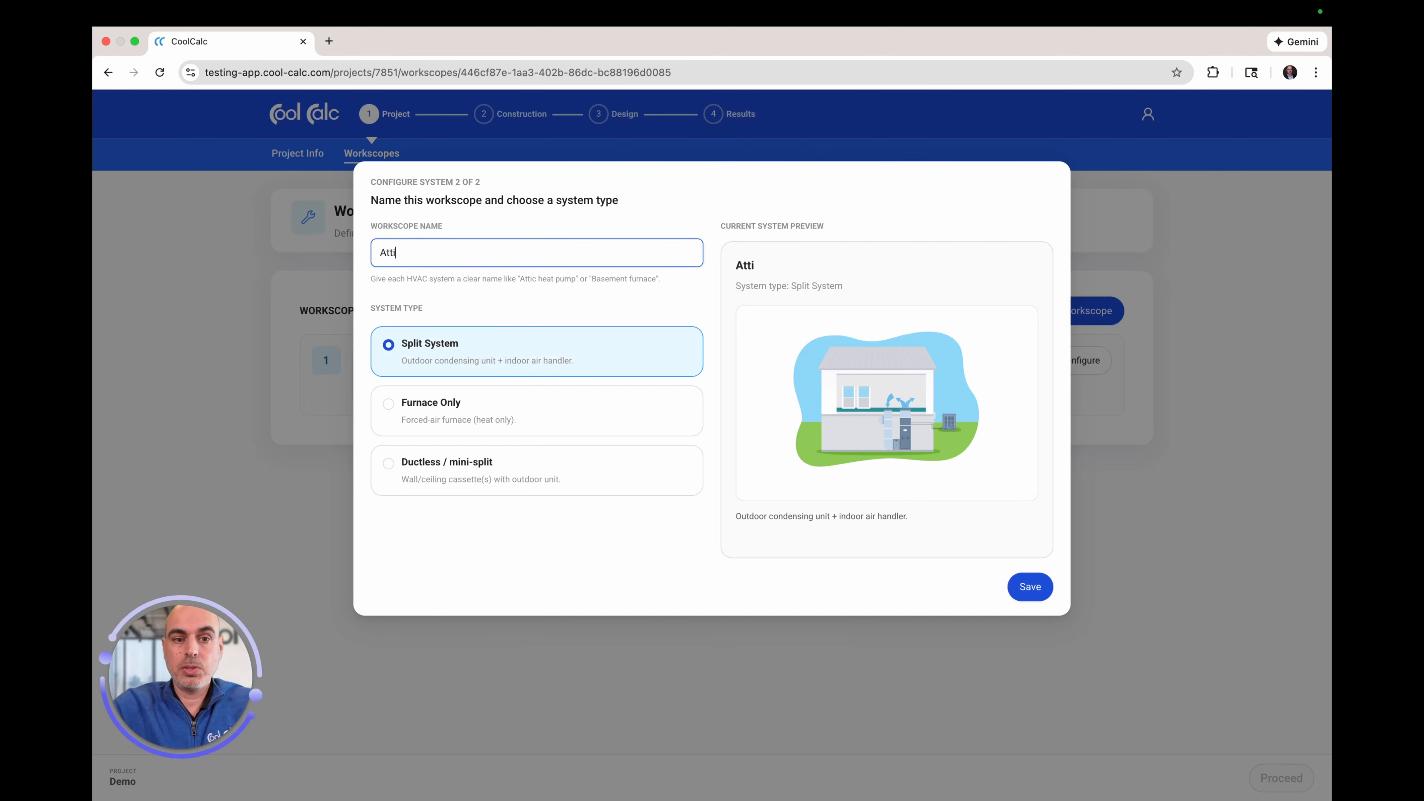
text(c System)
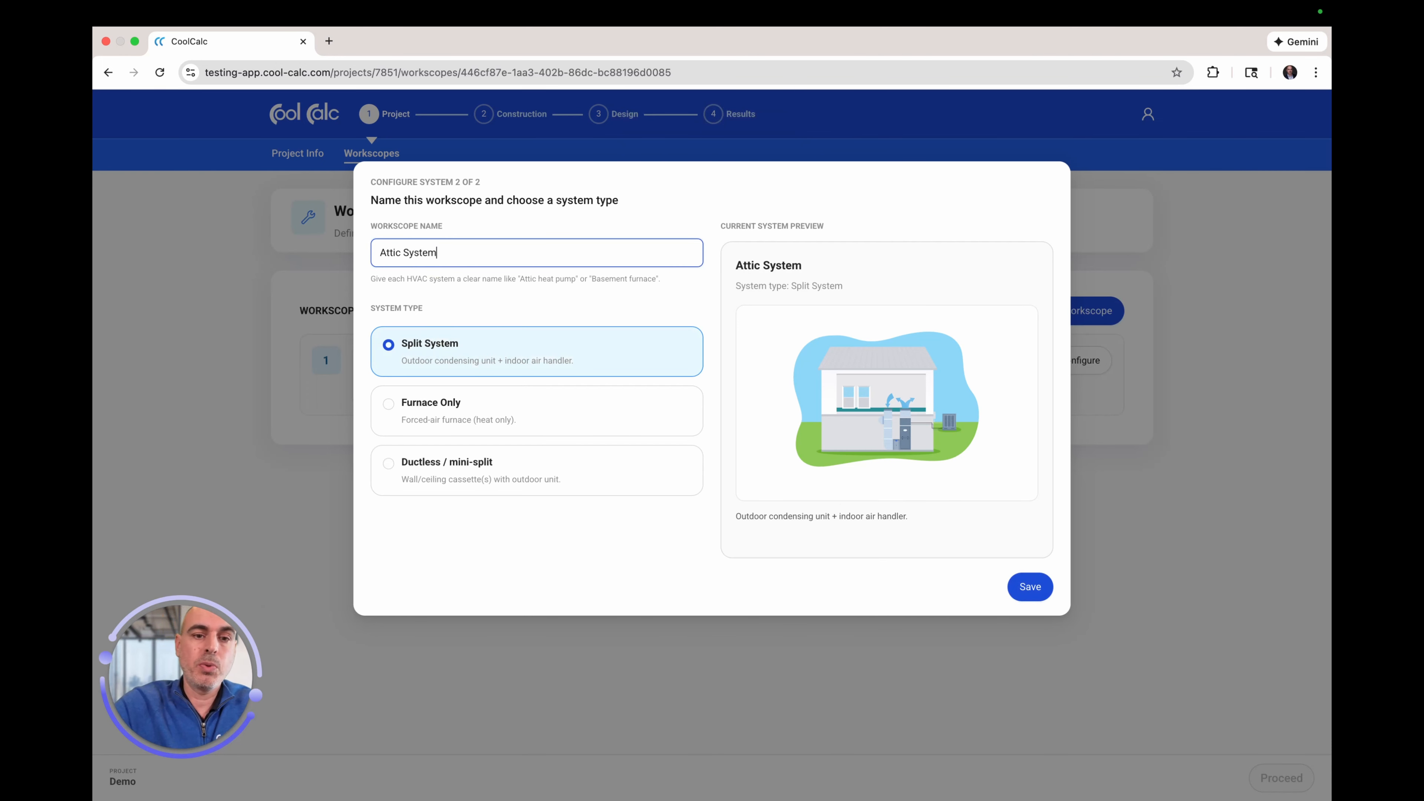
click(1036, 590)
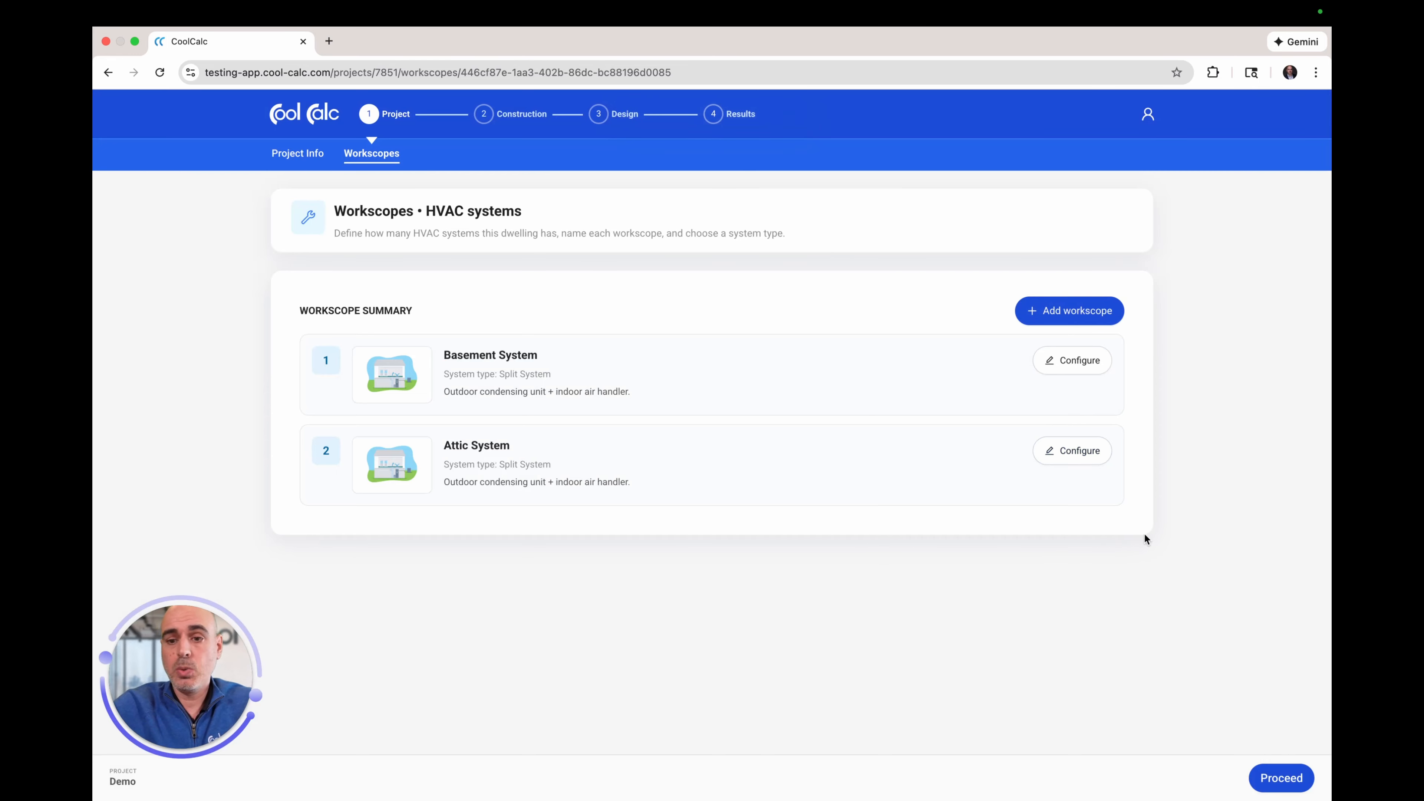
Step: Proceed from Workscopes to the Construction step's Dwelling Information form
click(1280, 780)
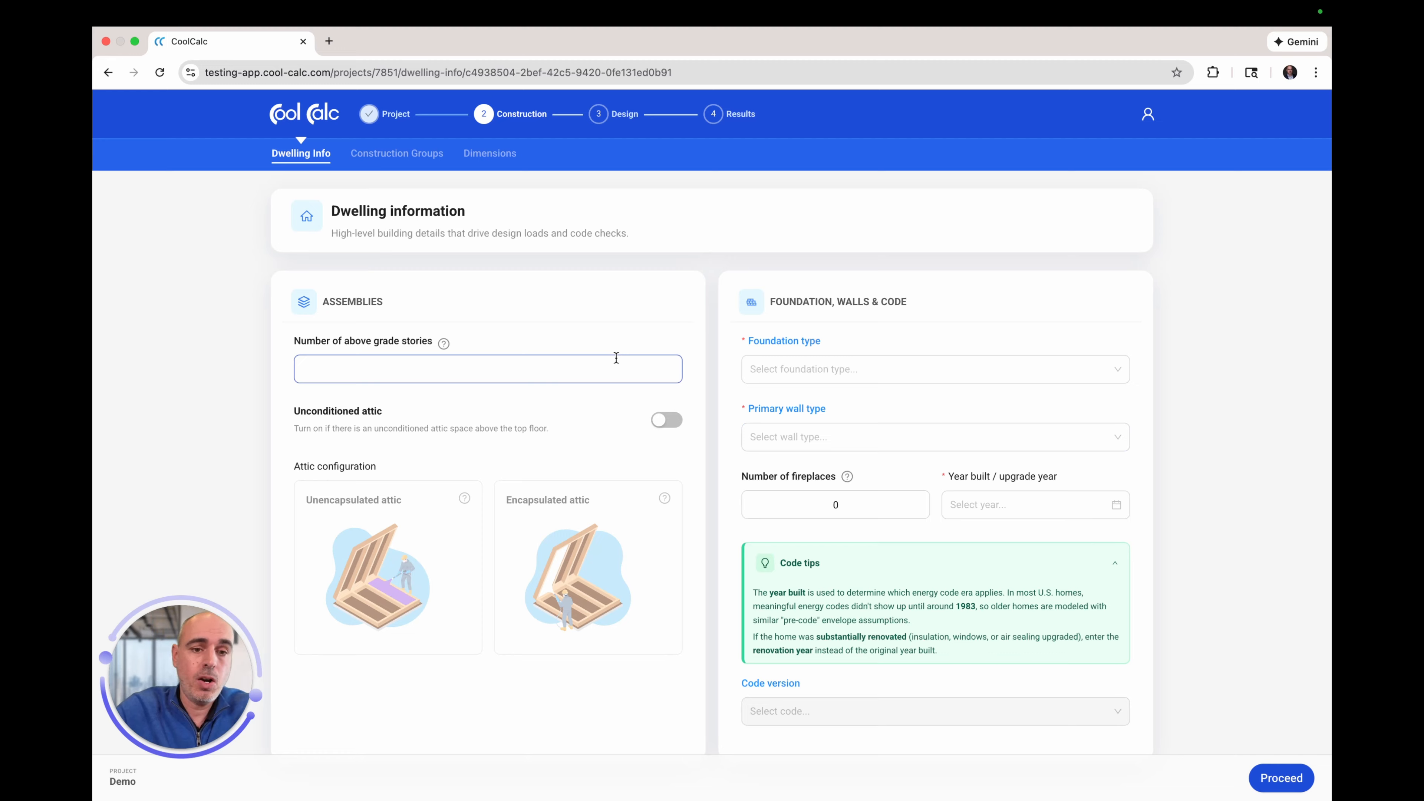
Step: Enter 2 above-grade stories and turn on the Unconditioned attic toggle
click(482, 374)
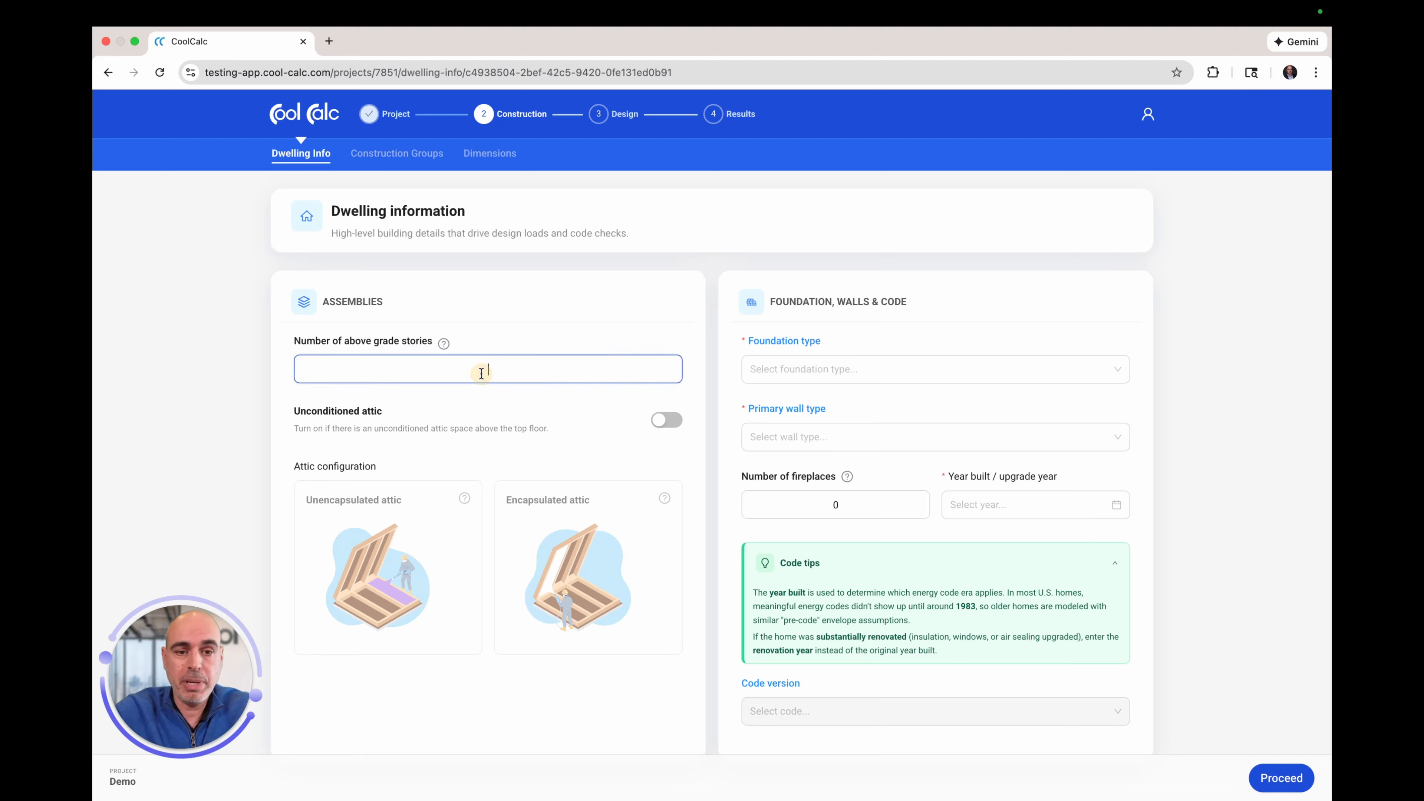
text(2)
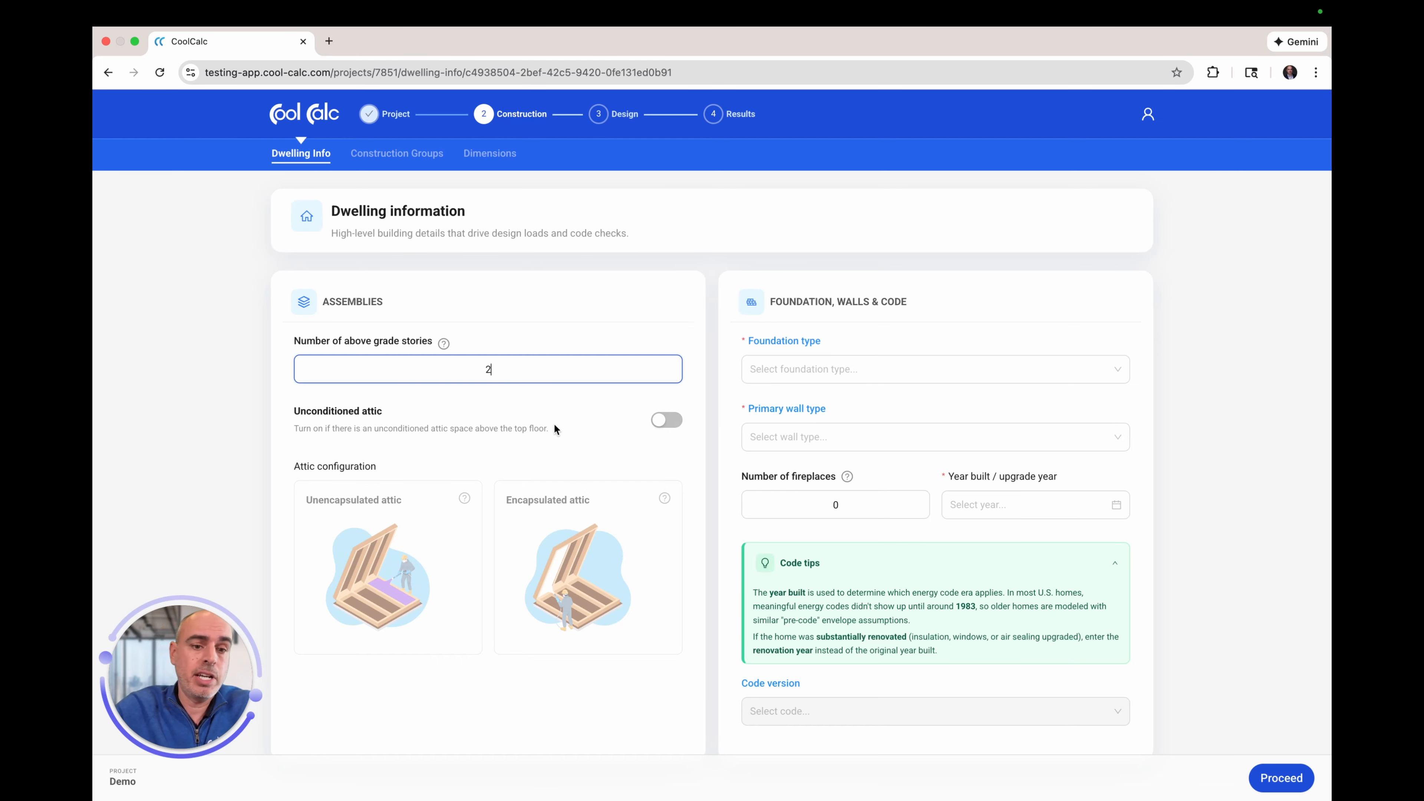
click(669, 421)
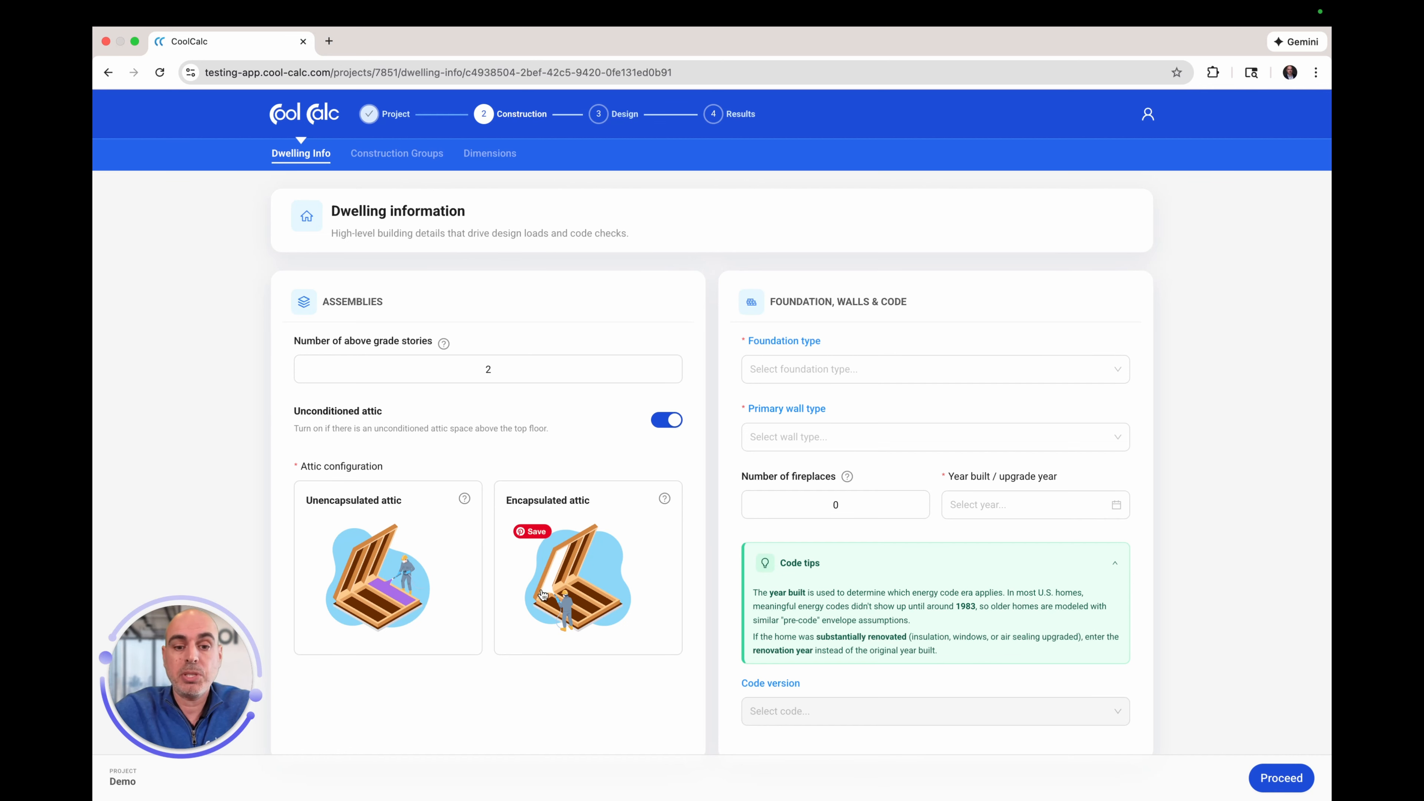
Step: Select the Encapsulated attic configuration and bring up the Foundation type choices
click(568, 599)
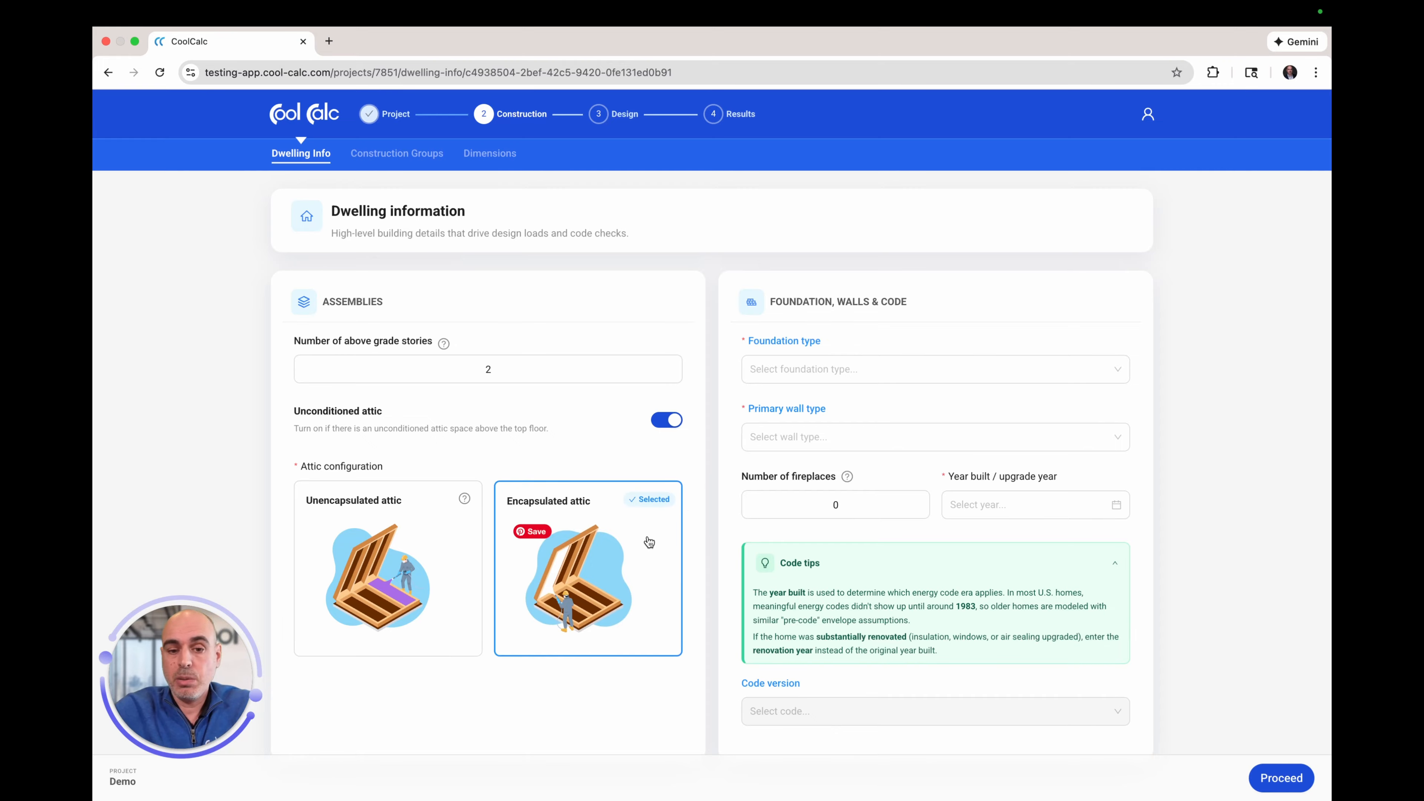
click(807, 373)
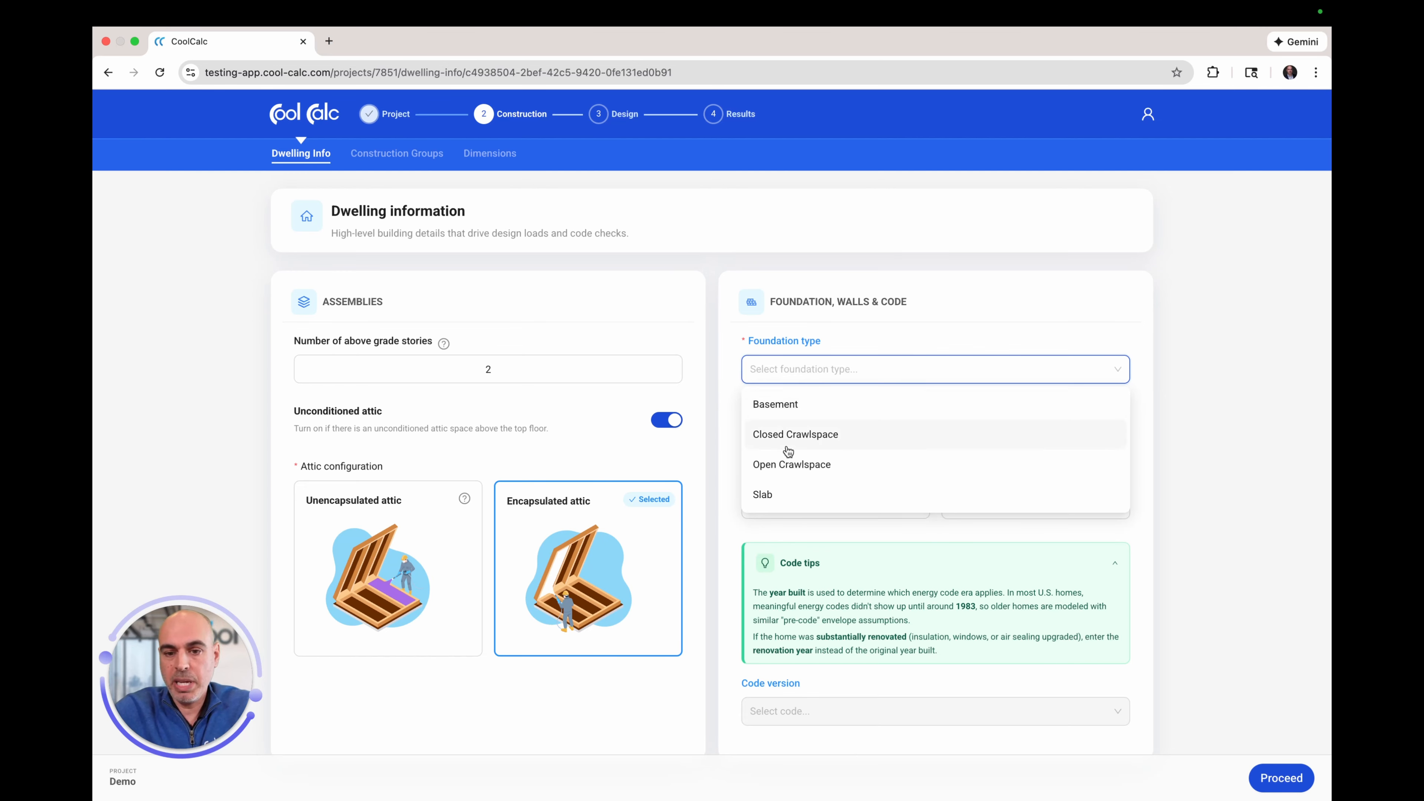
Step: Set the foundation type to Basement and the primary wall type to Frame Wall
click(786, 408)
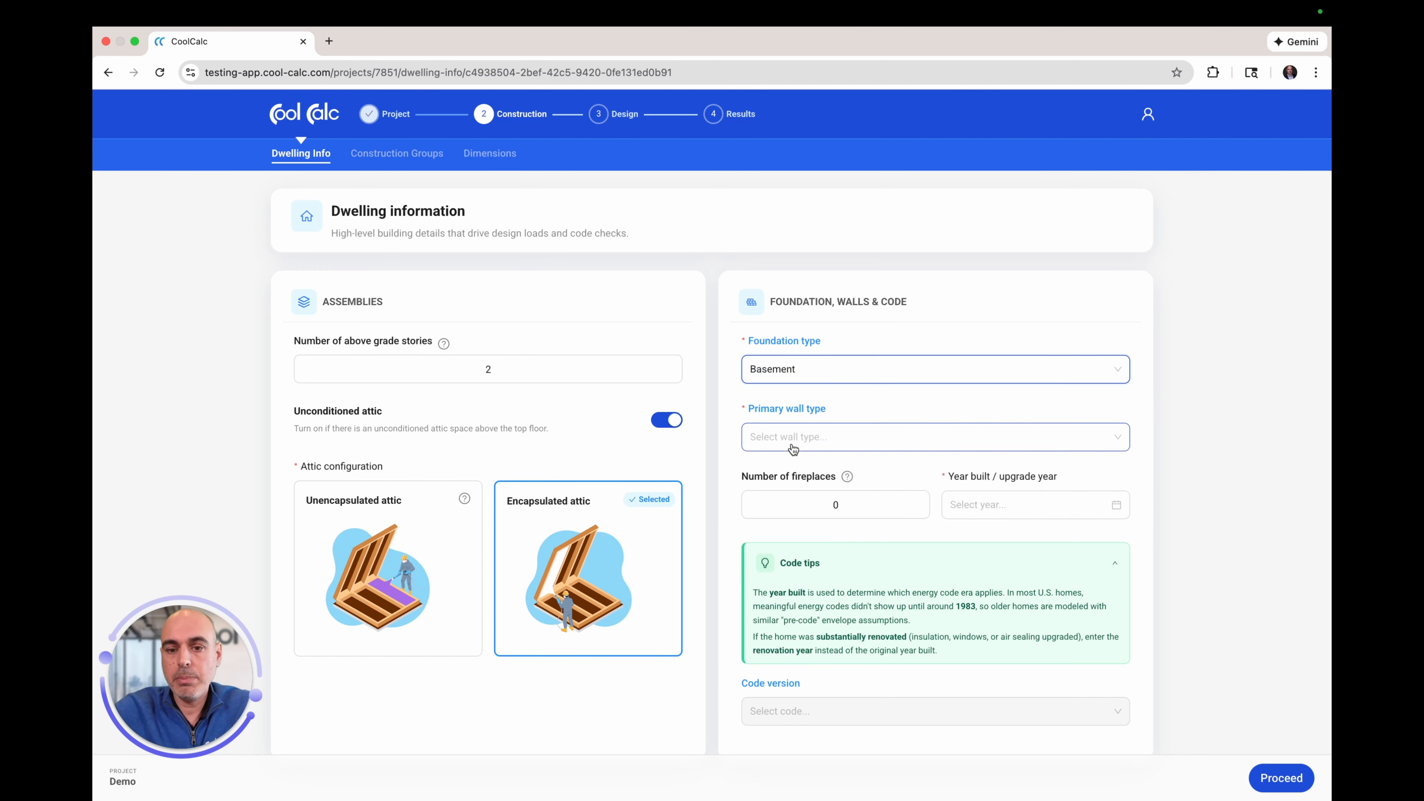
click(792, 449)
click(777, 562)
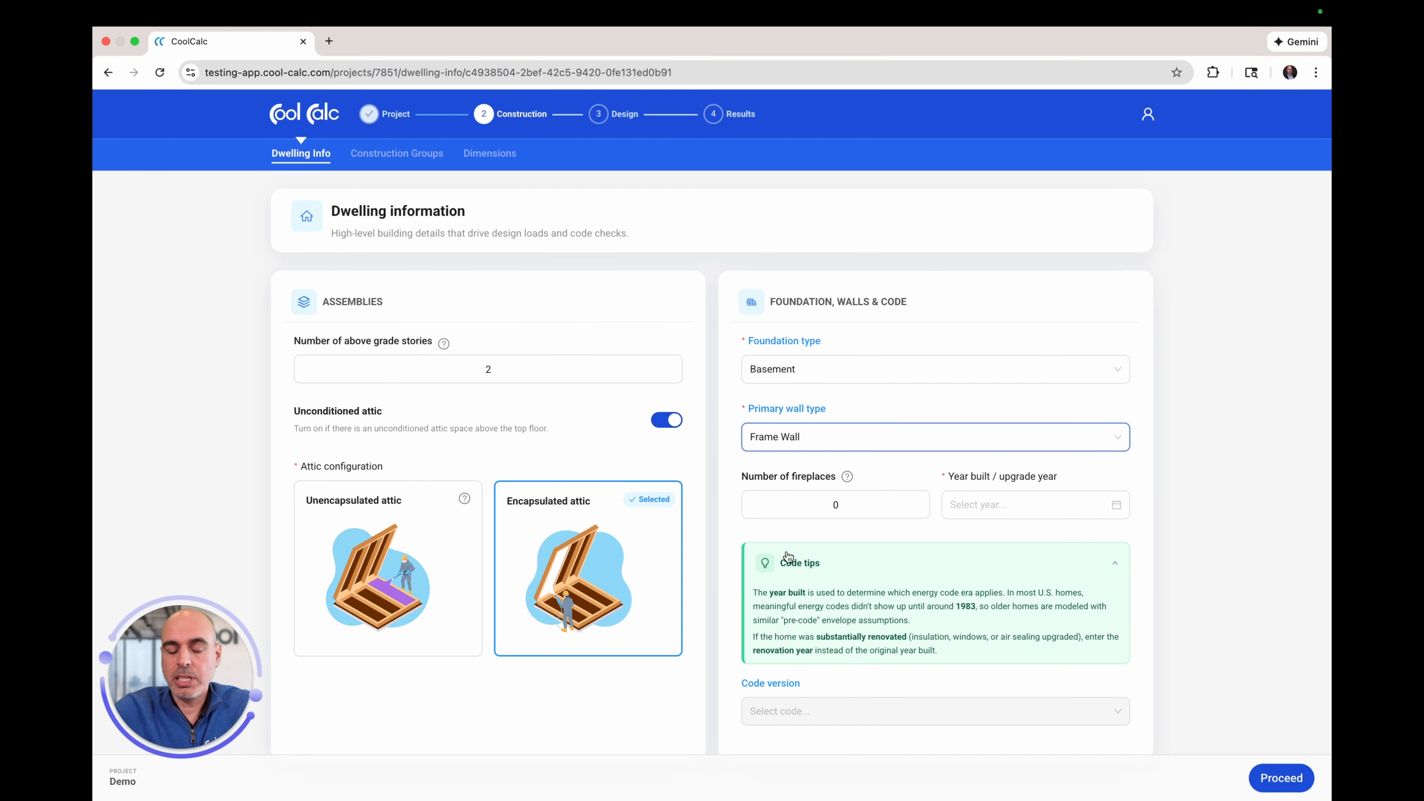
Step: Set fireplaces to 2, year built to 2022, and the code version to IECC 2018
click(838, 507)
key(BackSpace)
text(2)
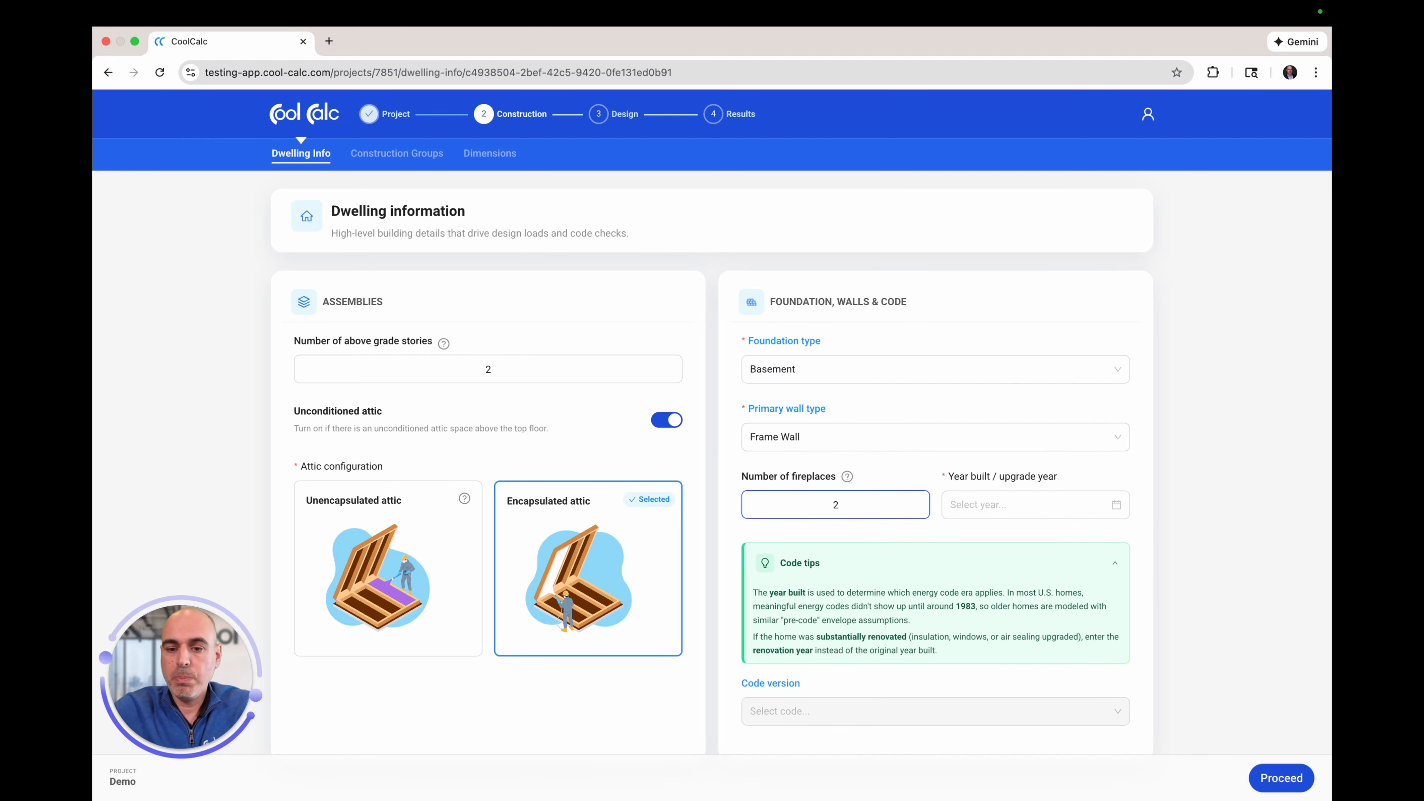
click(964, 508)
text(2022)
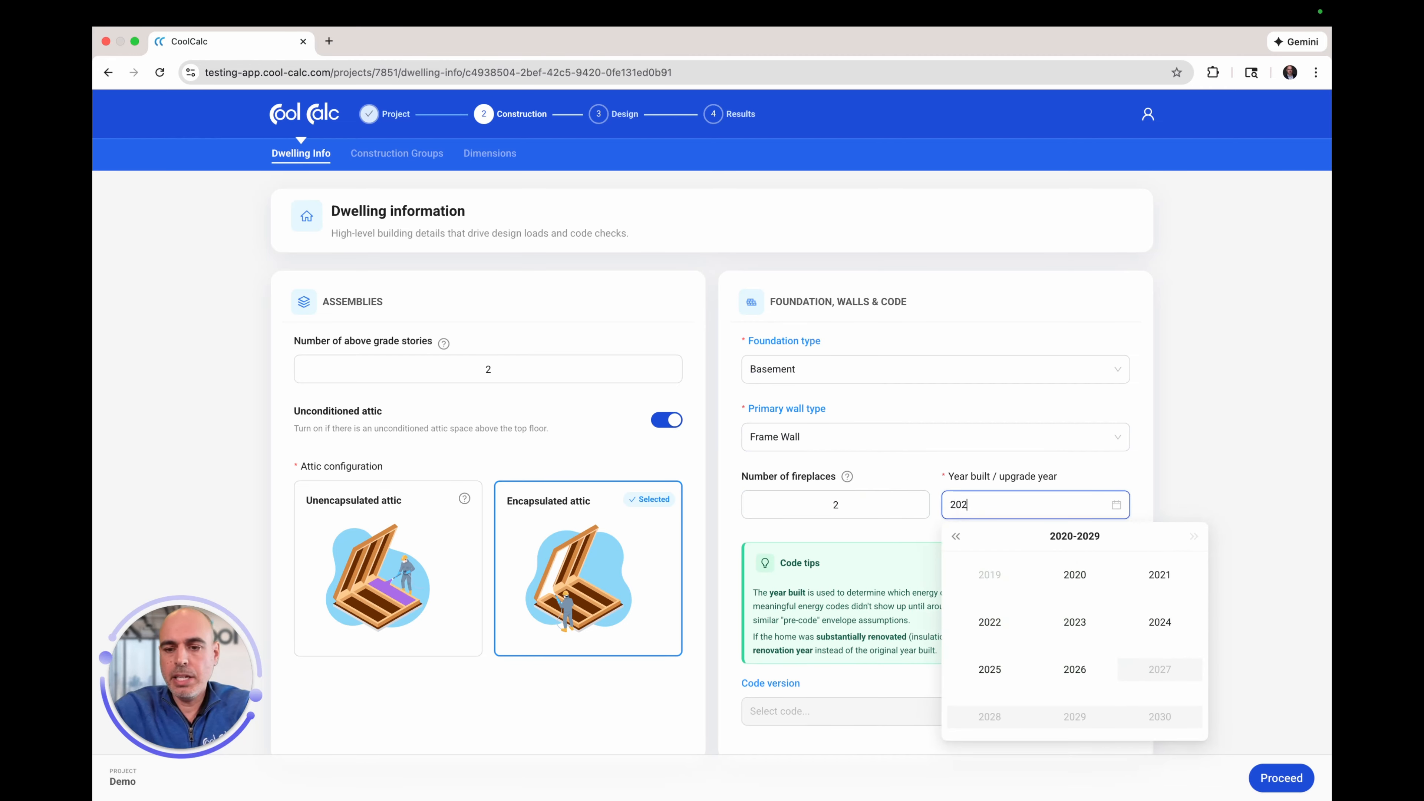
click(988, 618)
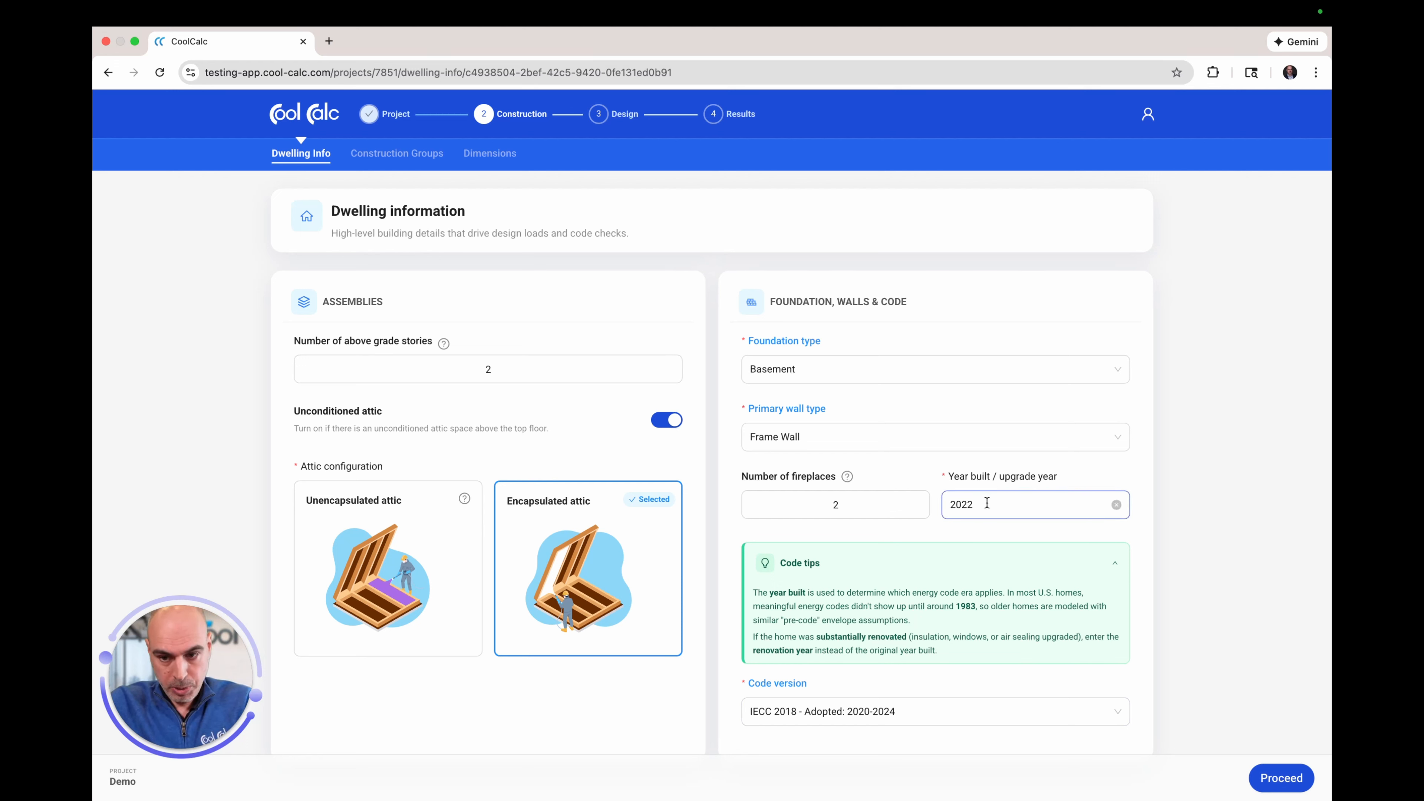
click(818, 717)
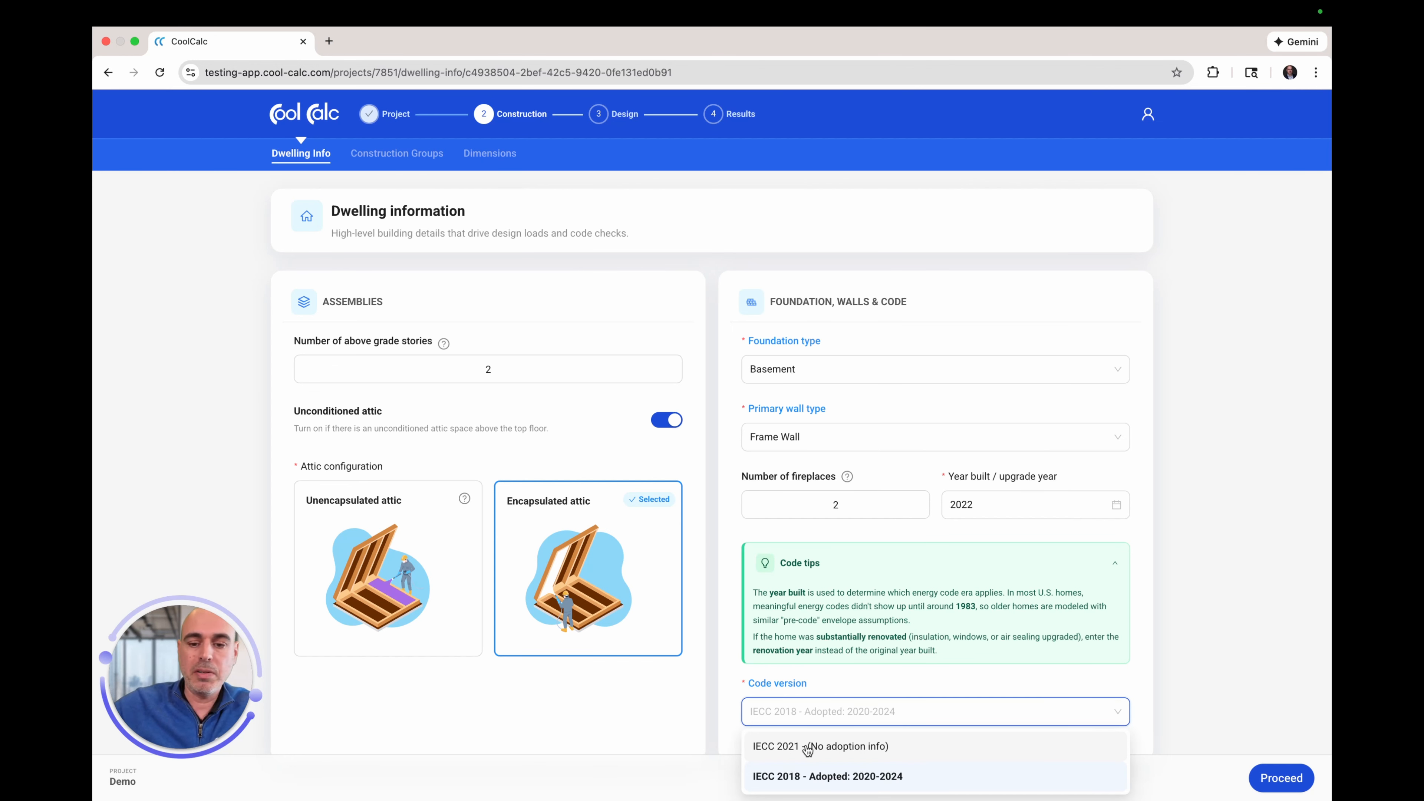
click(803, 780)
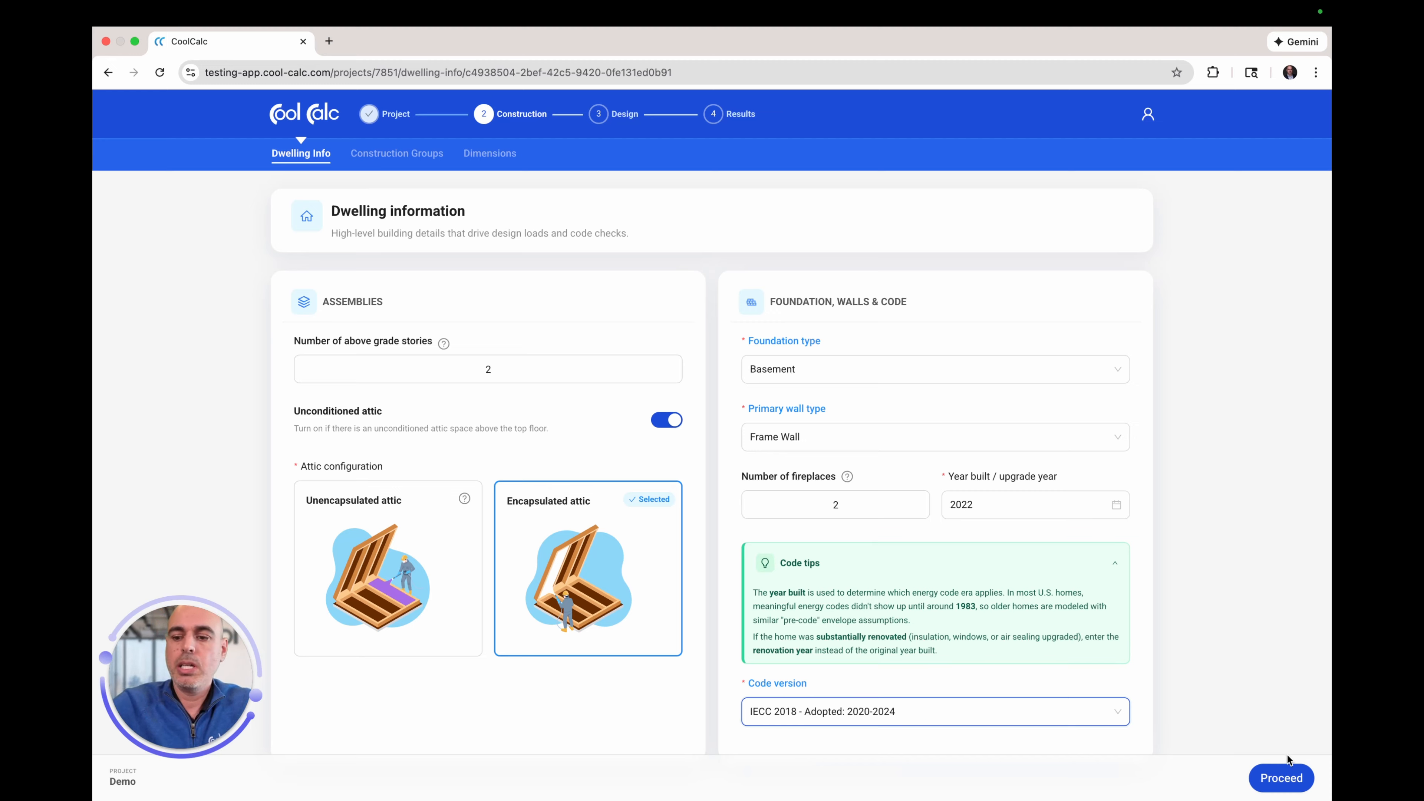
Step: Advance to Construction Groups and browse the default Floors, Ceilings and Windows groups
click(1276, 782)
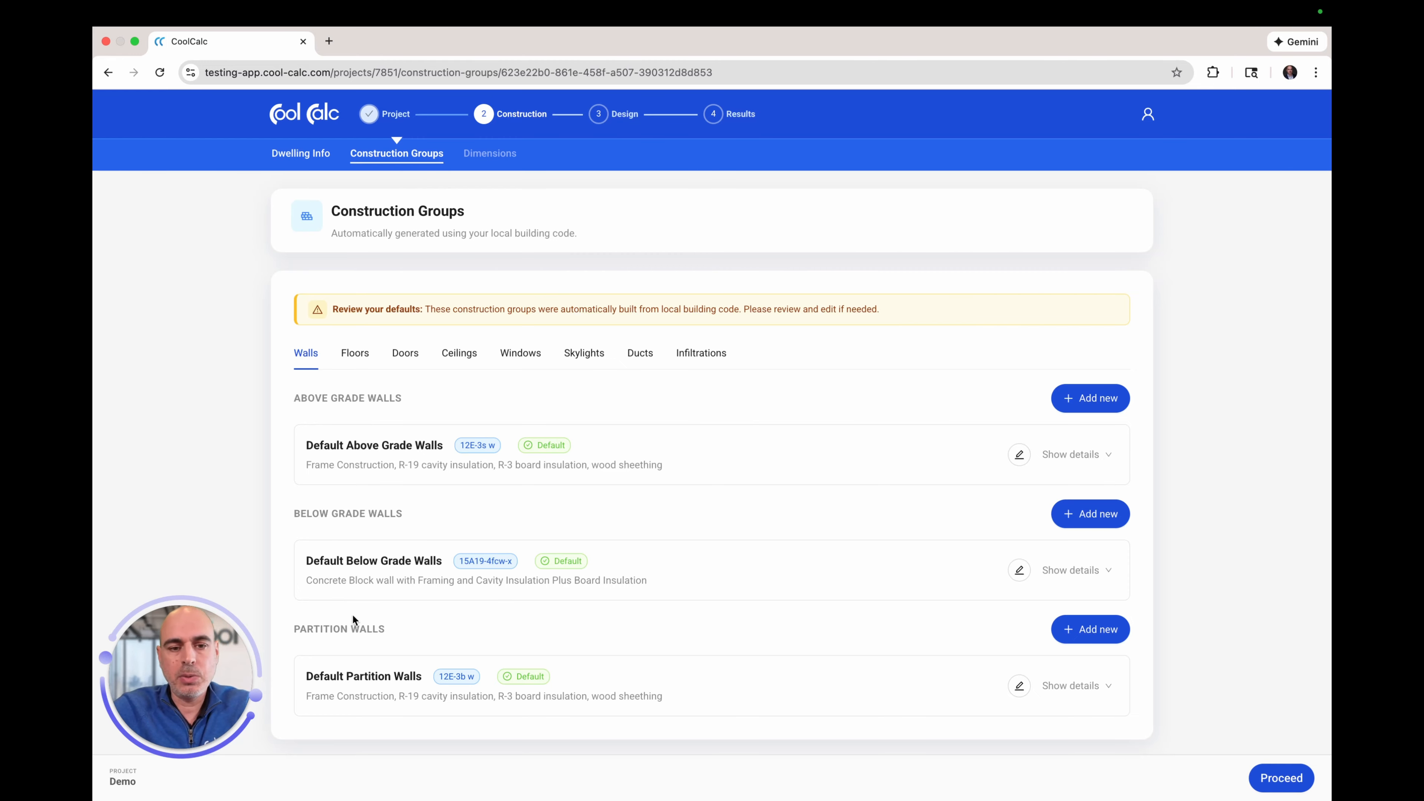
click(357, 354)
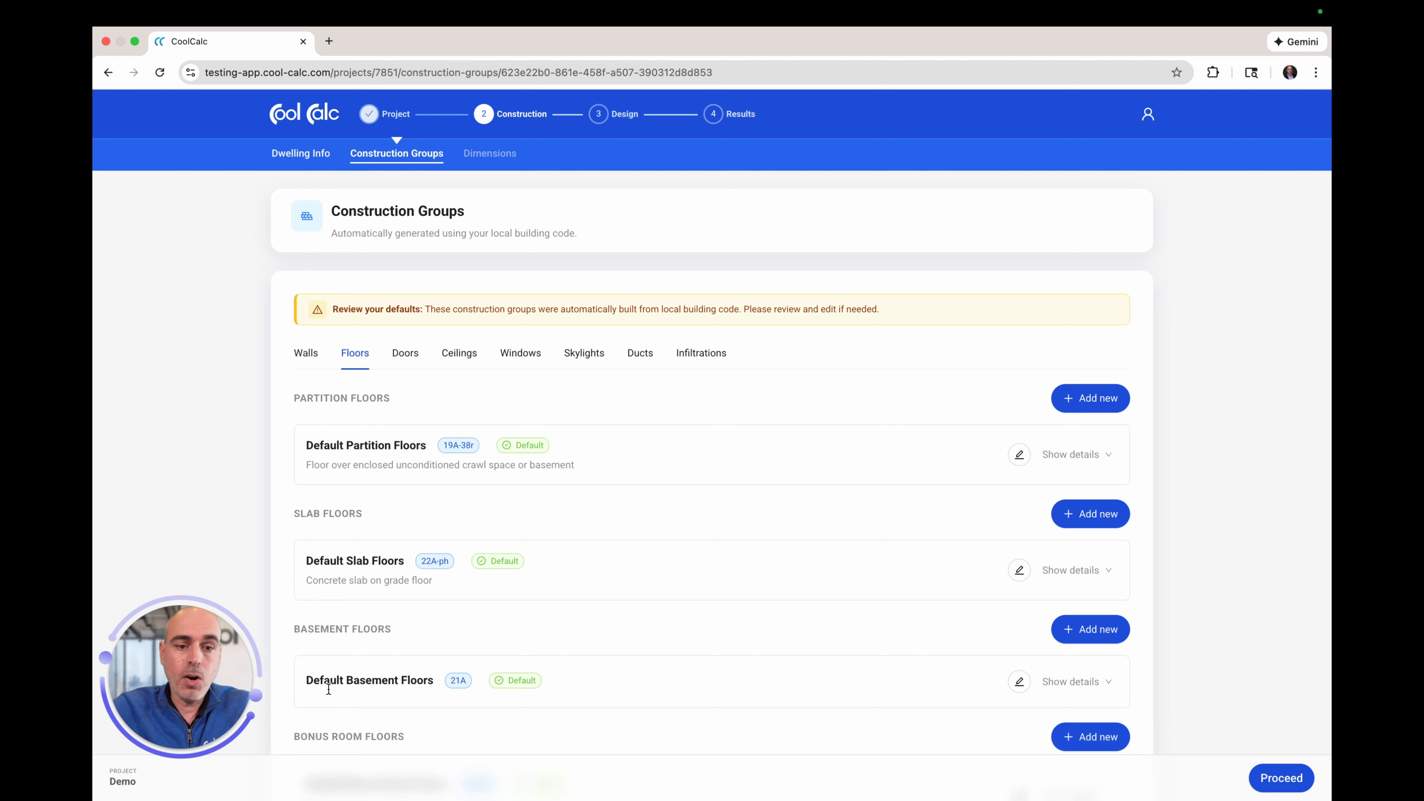
click(448, 357)
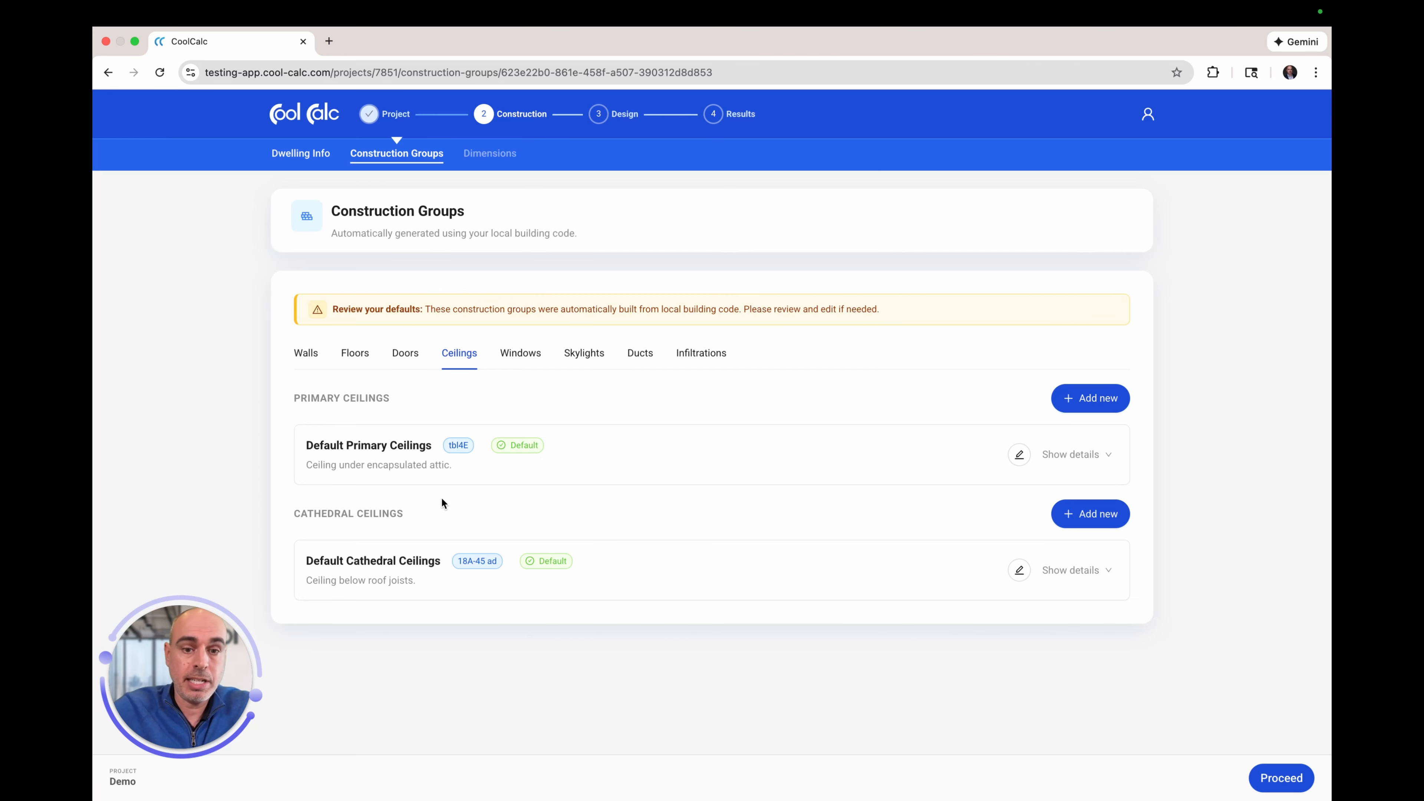
click(532, 356)
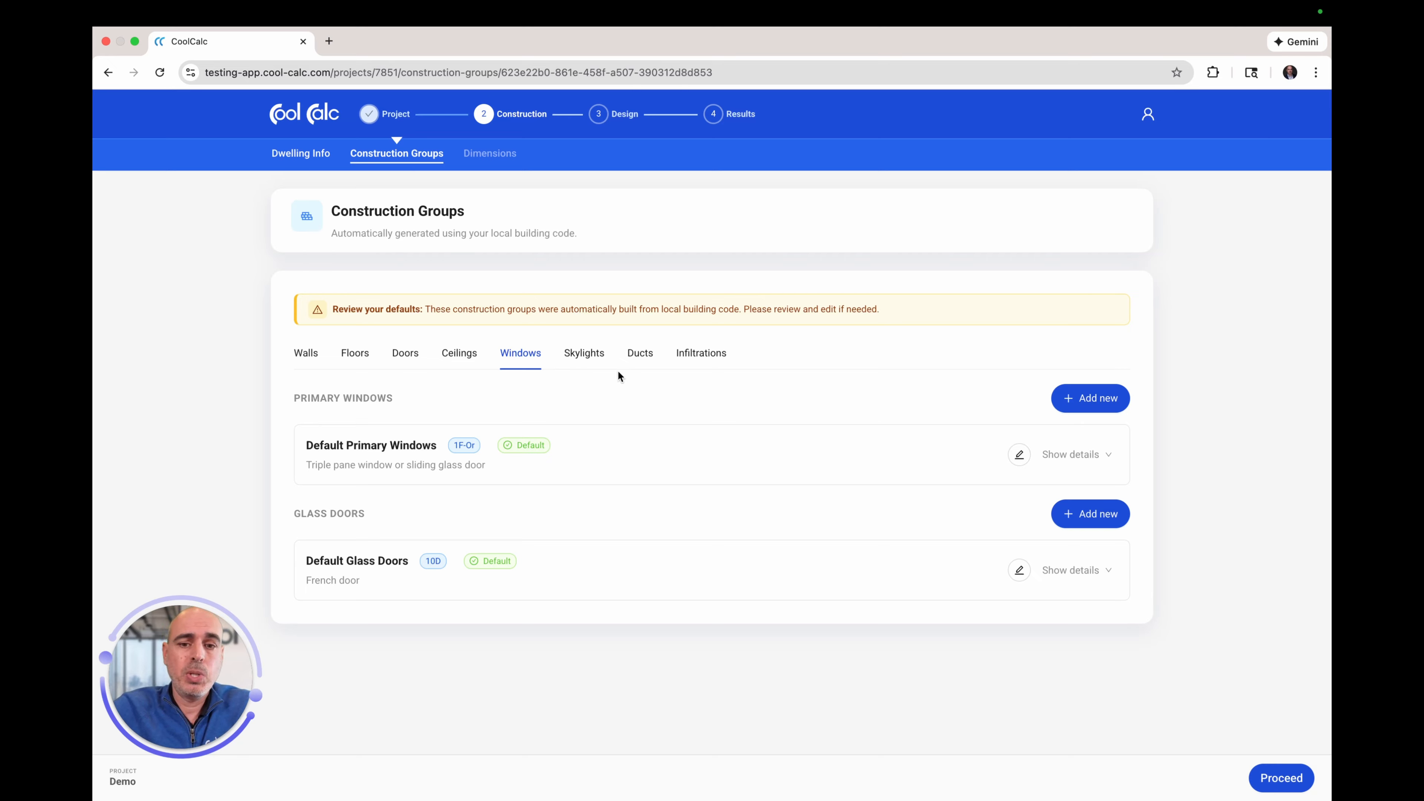
Step: Check the Ducts and Infiltrations defaults, then go back to the Walls groups
click(635, 359)
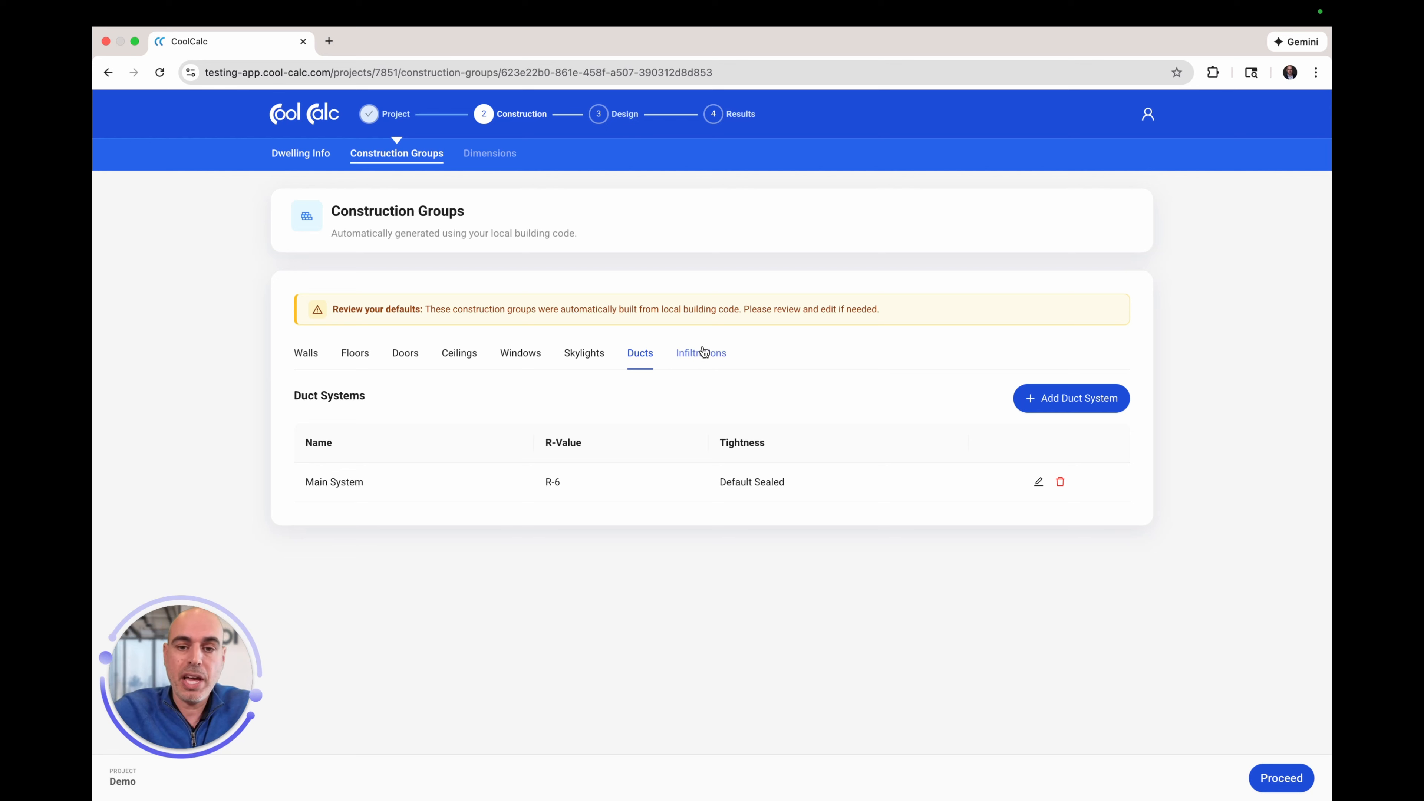
click(715, 354)
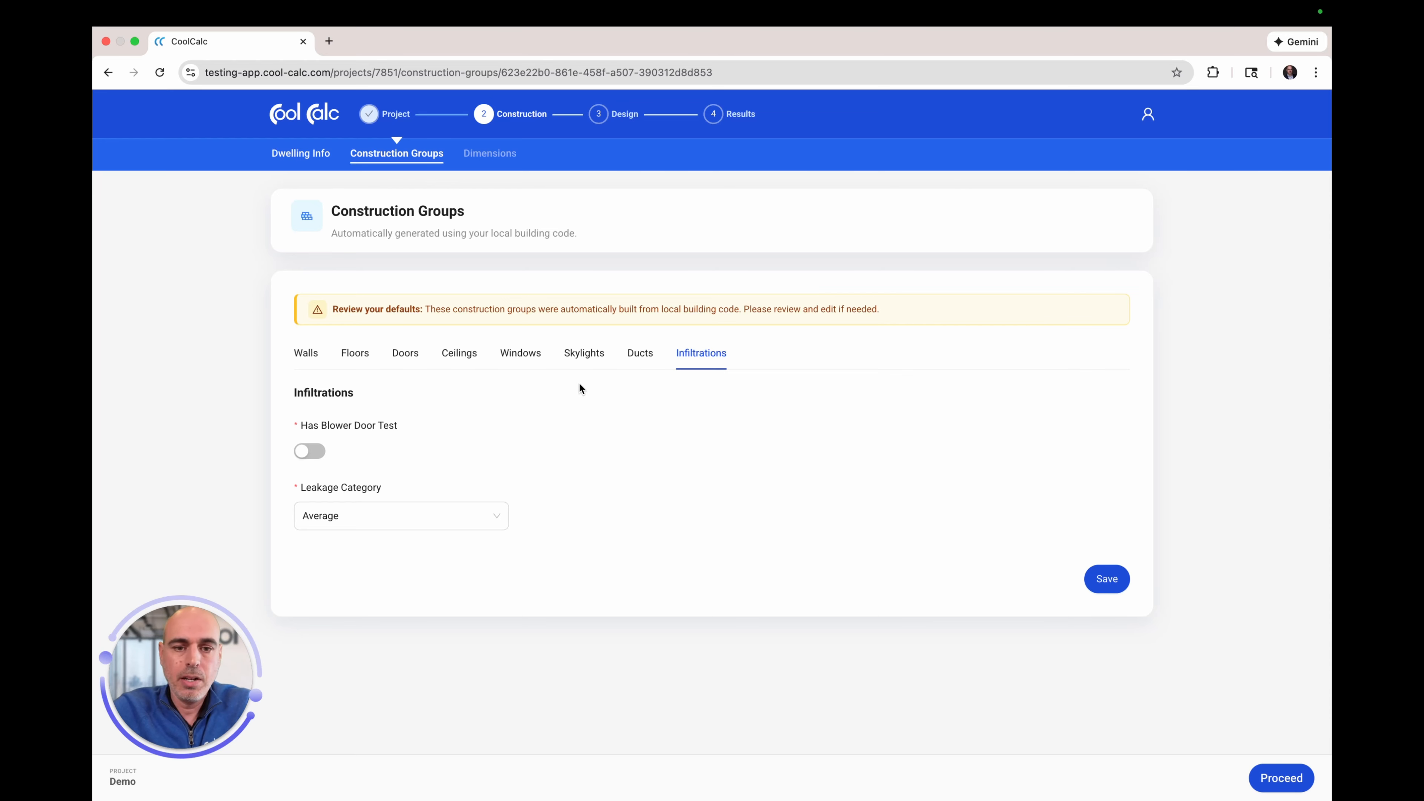
click(310, 355)
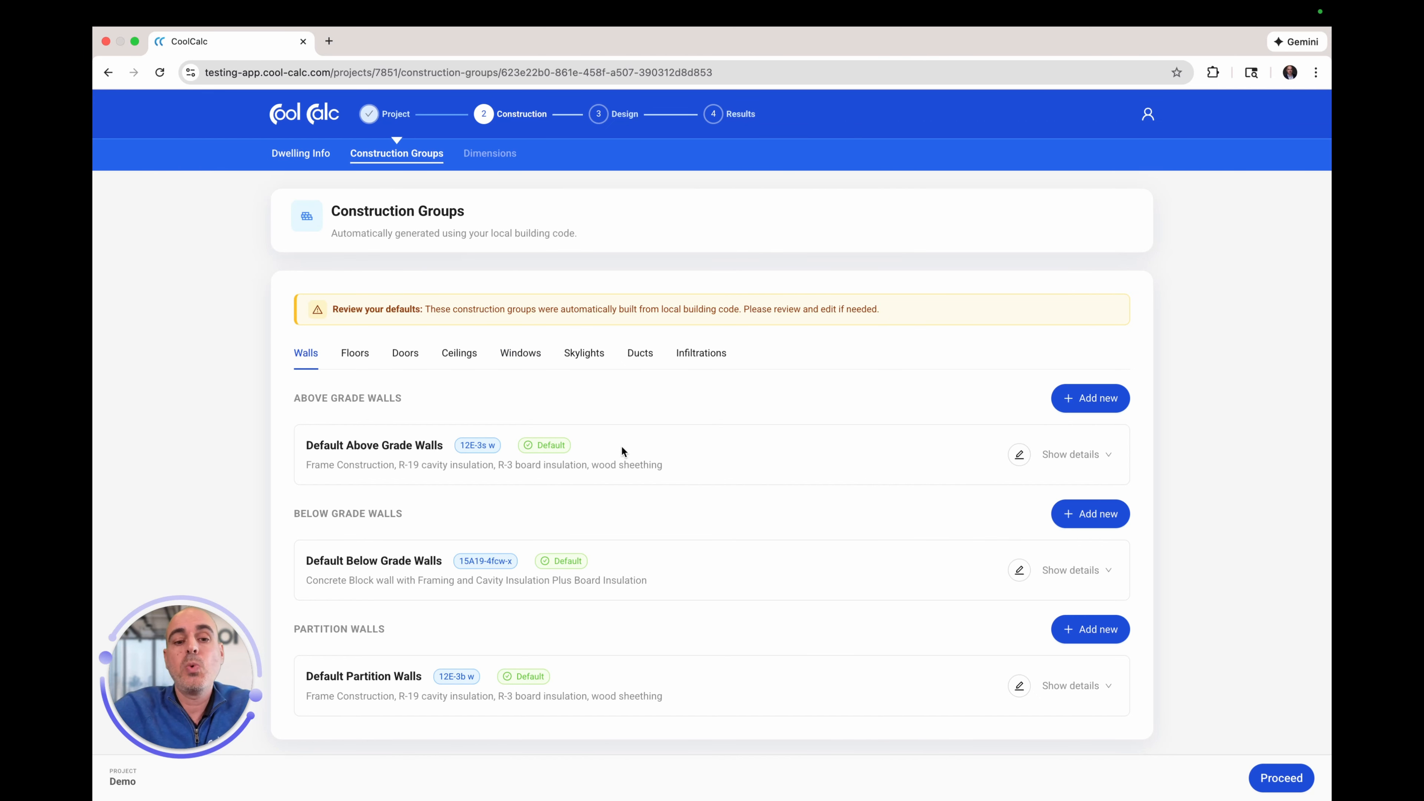
Step: Edit Default Above Grade Walls to use R-3 board insulation, giving U-value 0.059
click(1020, 457)
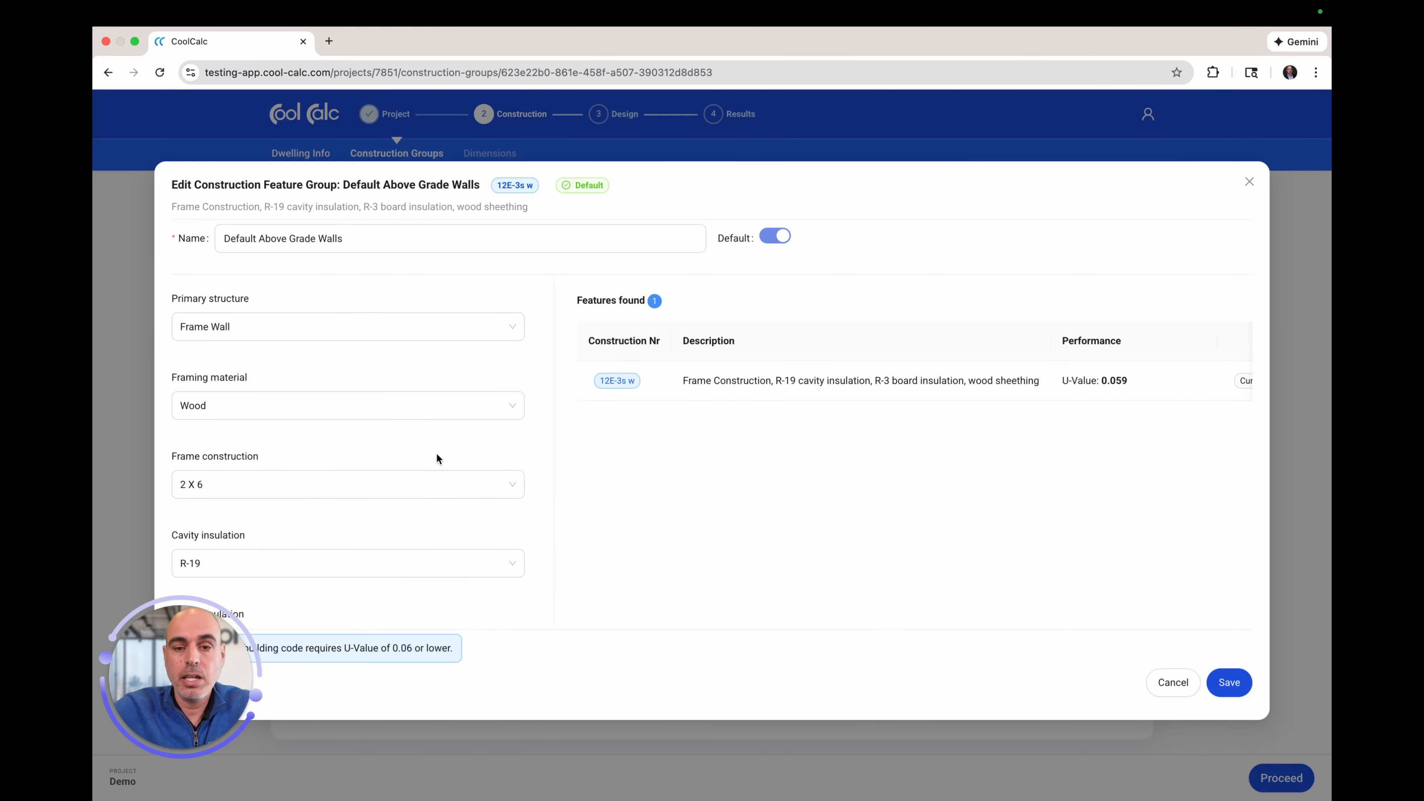
drag(179, 630, 1008, 670)
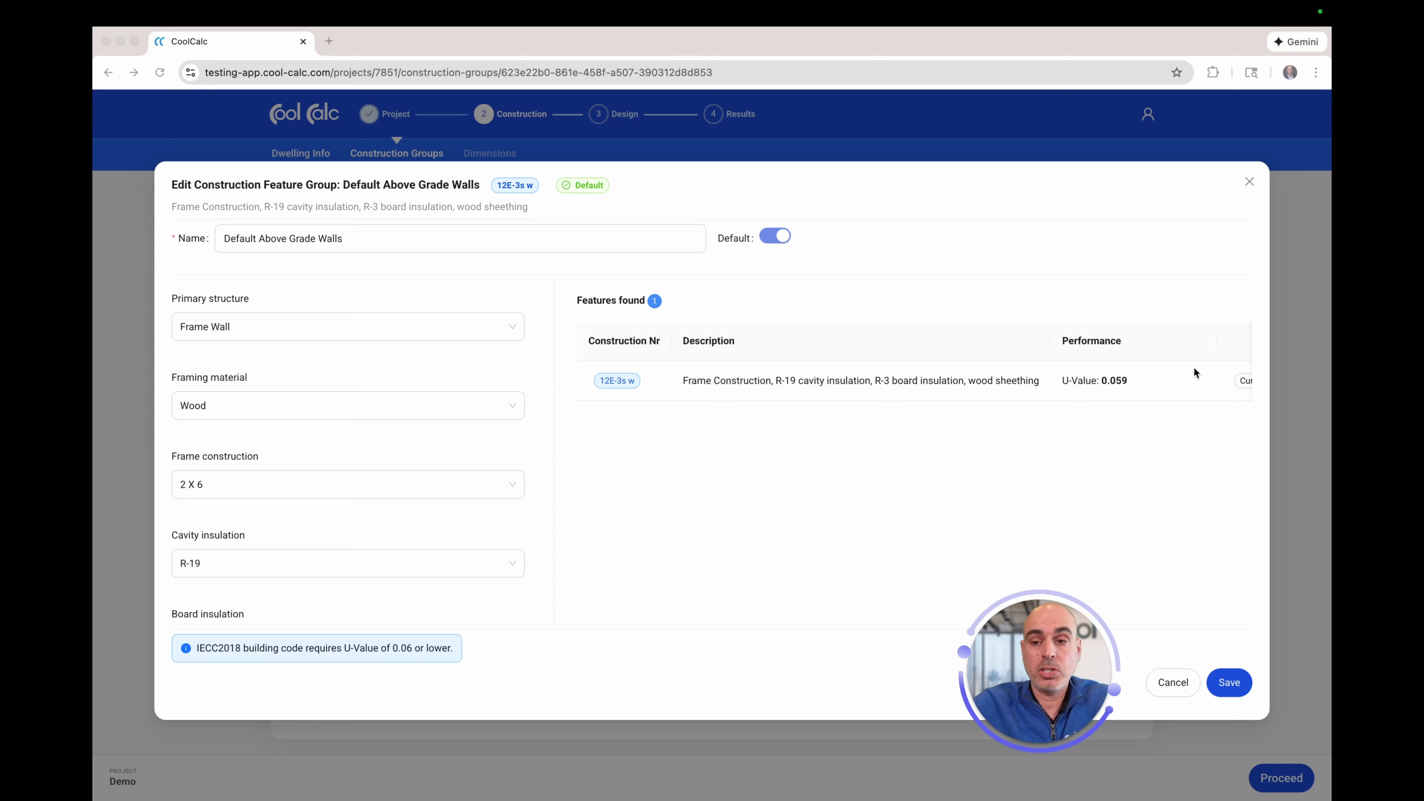
scroll(1123, 384, right, 2)
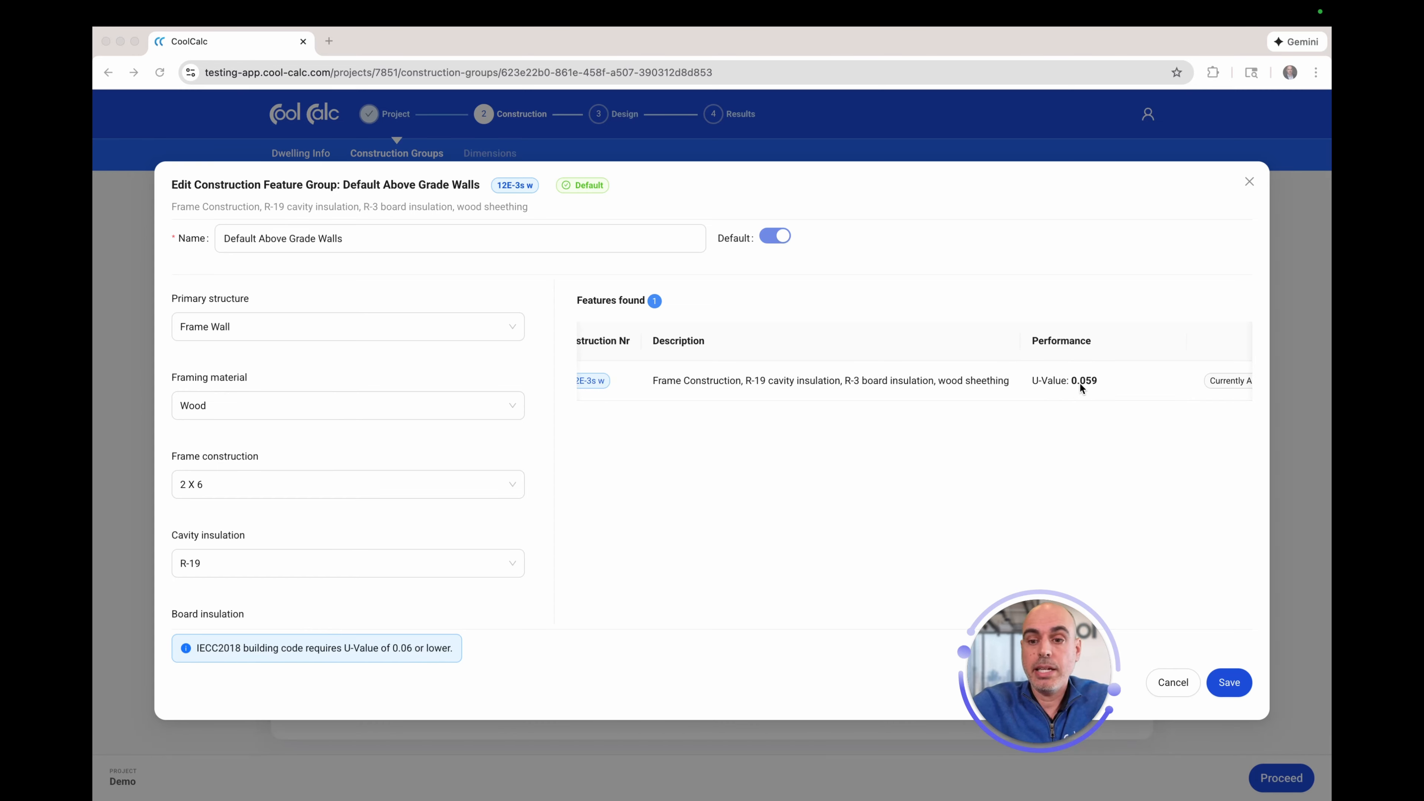
scroll(1107, 383, left, 2)
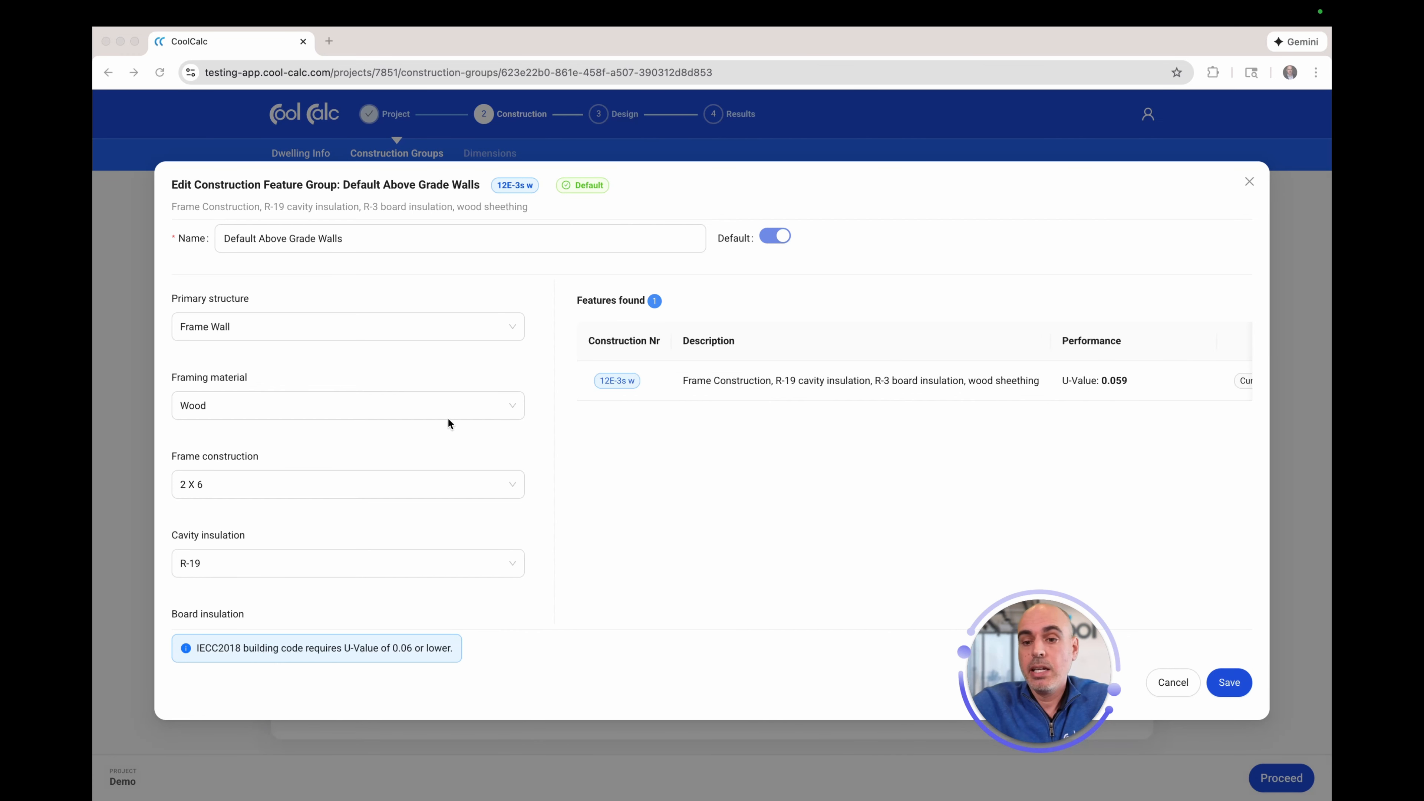
scroll(239, 561, down, 3)
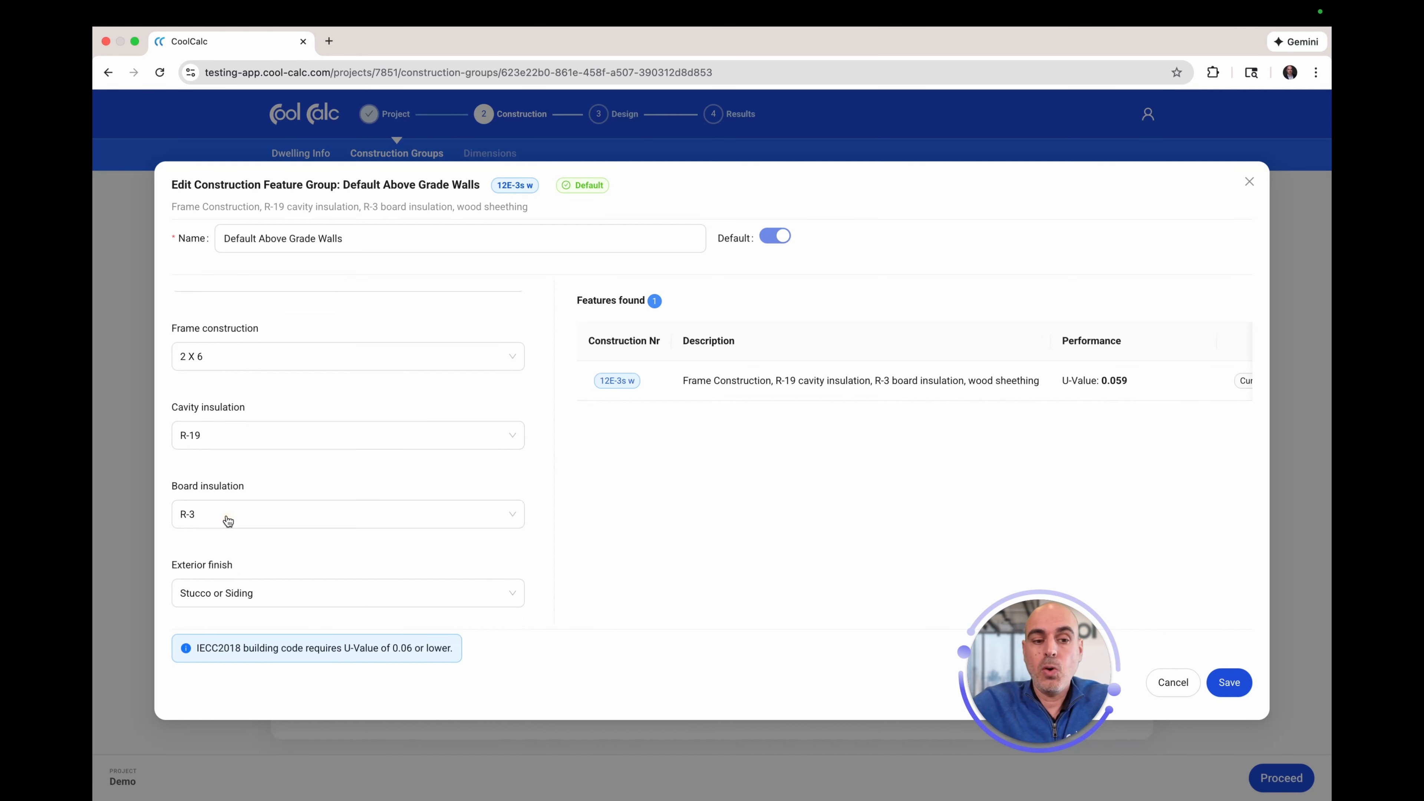
click(224, 515)
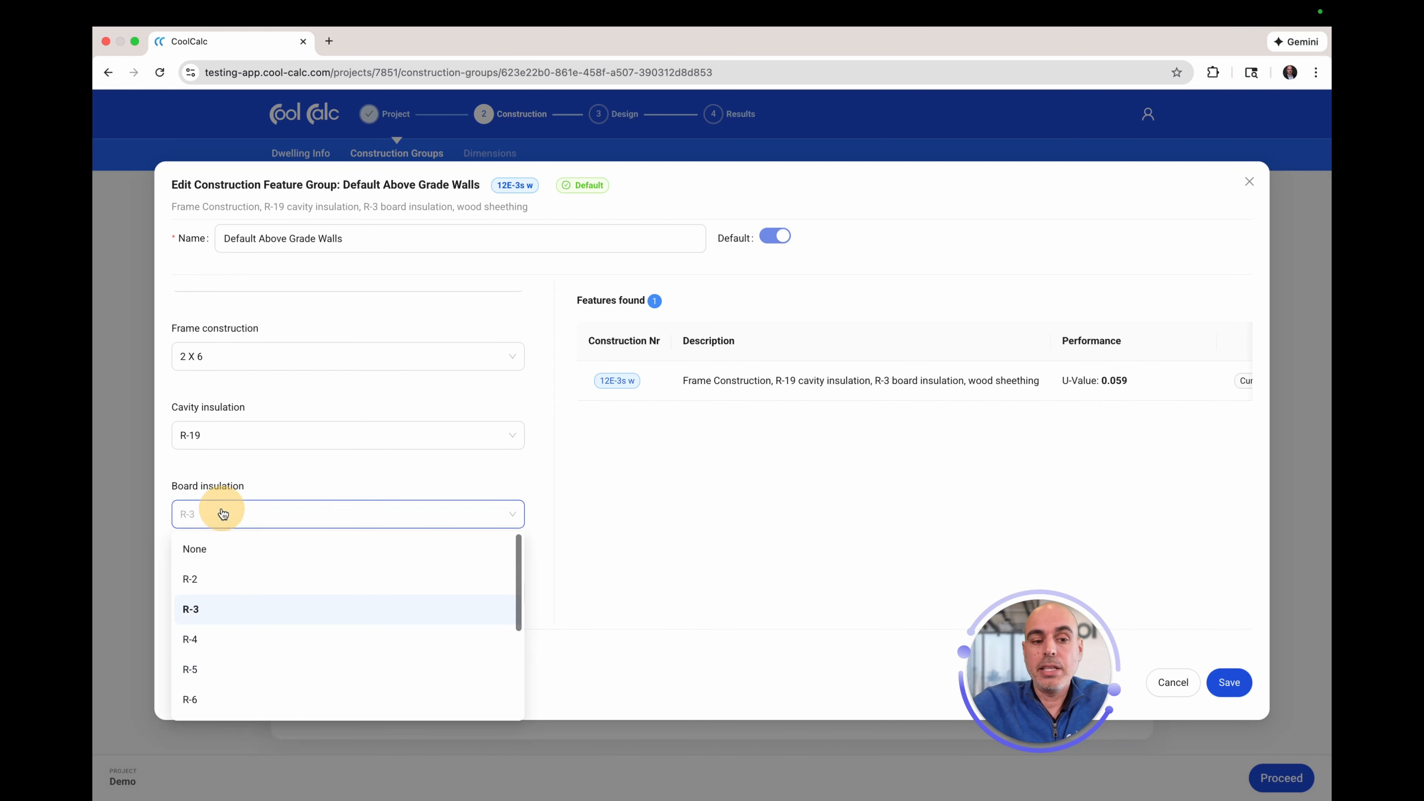
click(195, 549)
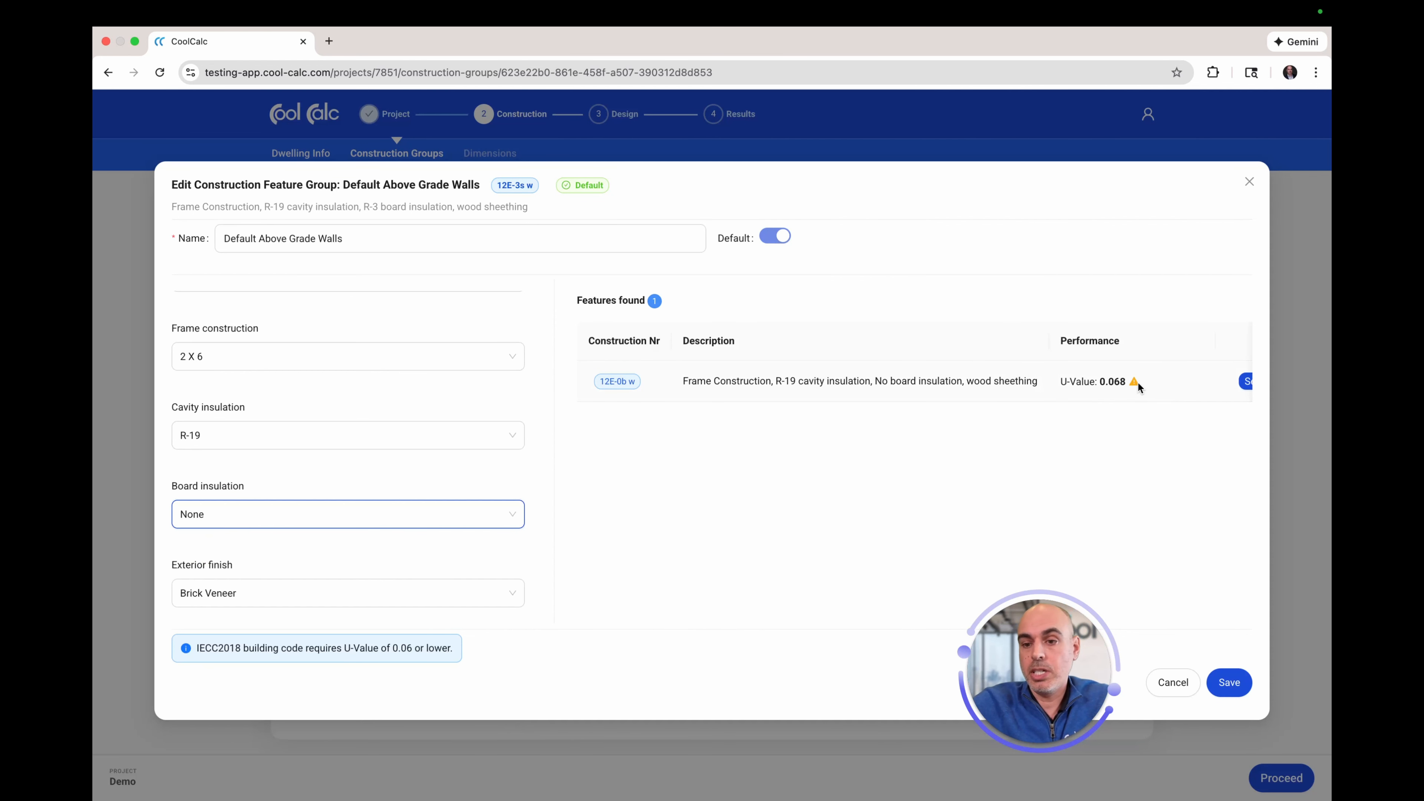
mouse_move(1132, 381)
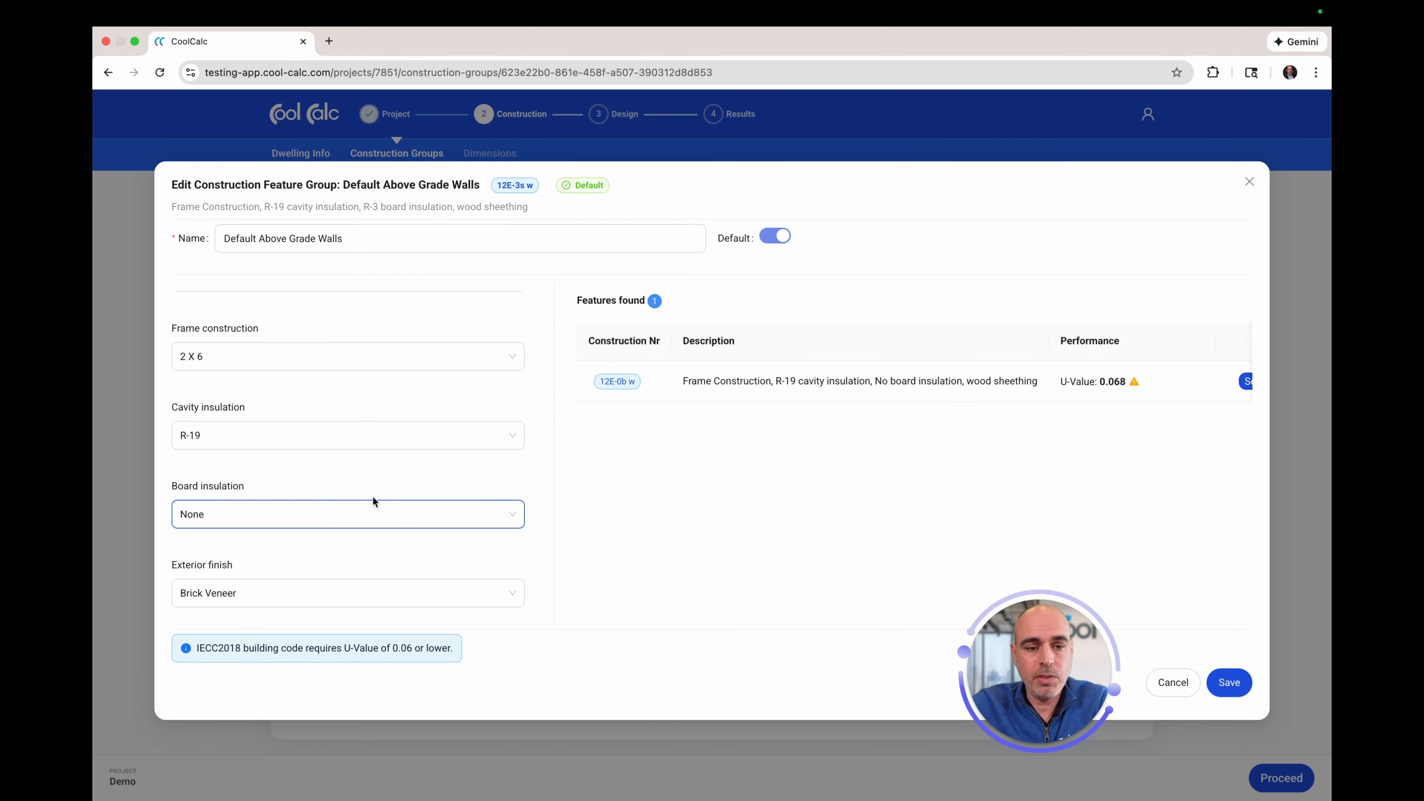
click(361, 513)
click(202, 607)
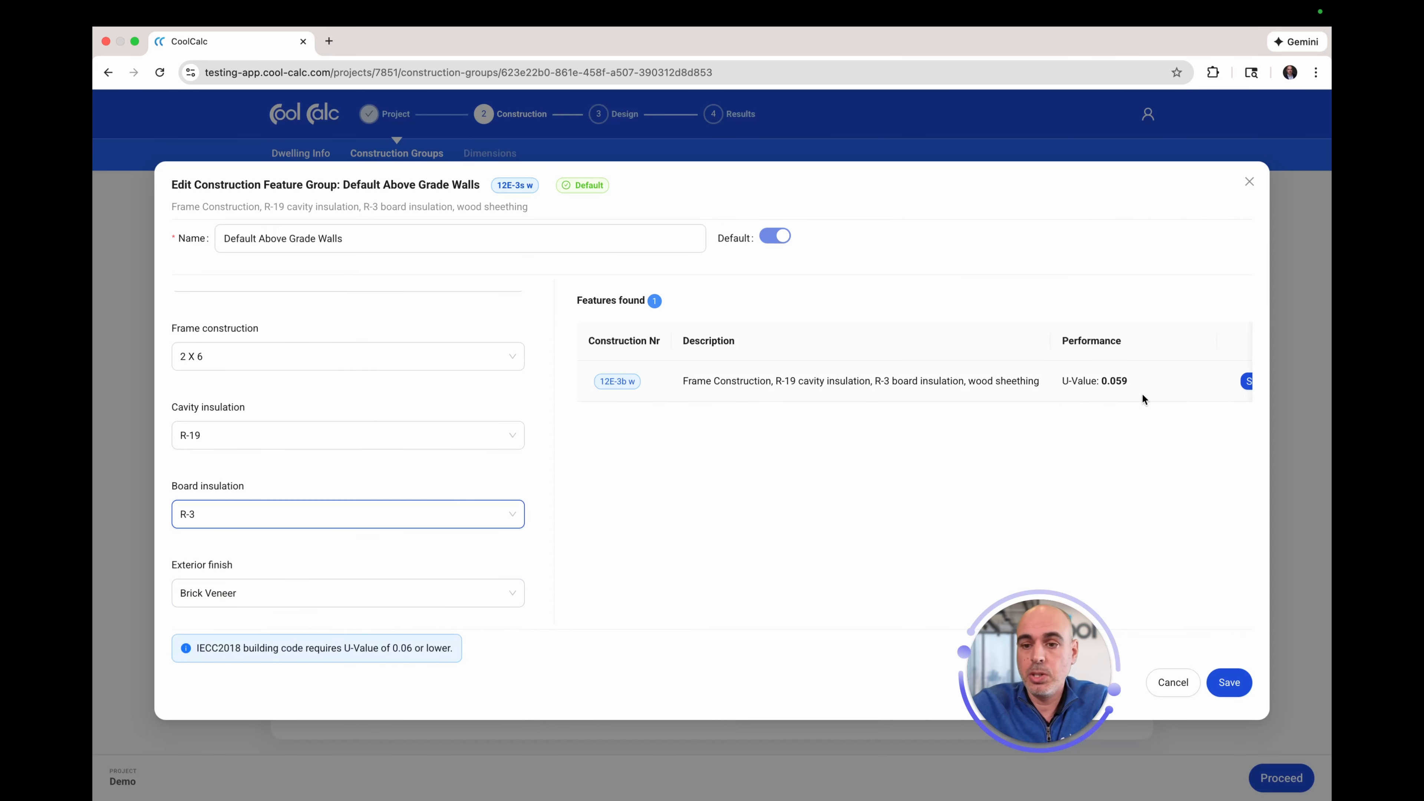
drag(1064, 643, 225, 668)
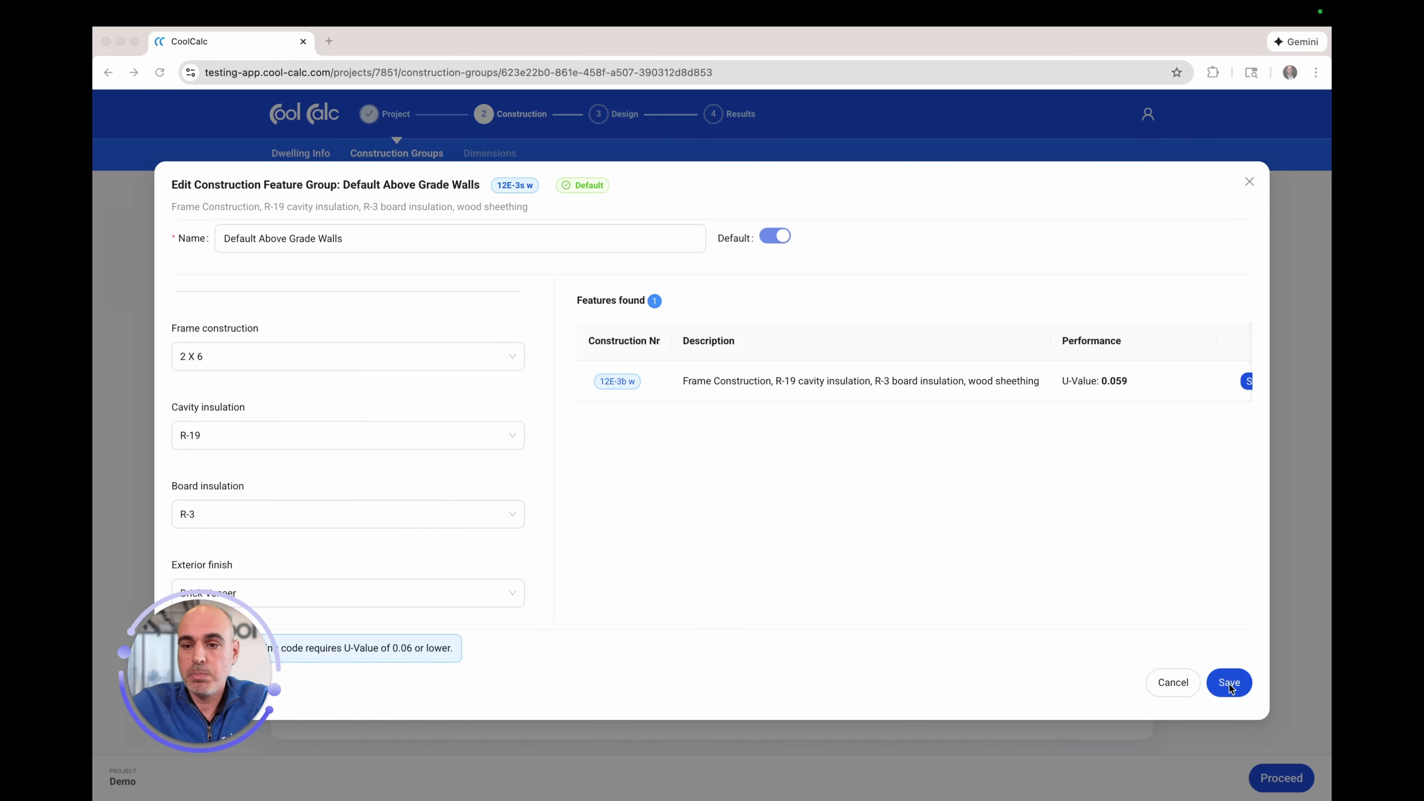
Step: Cancel out of the Edit Construction Feature Group dialog to return to the walls list
click(1183, 680)
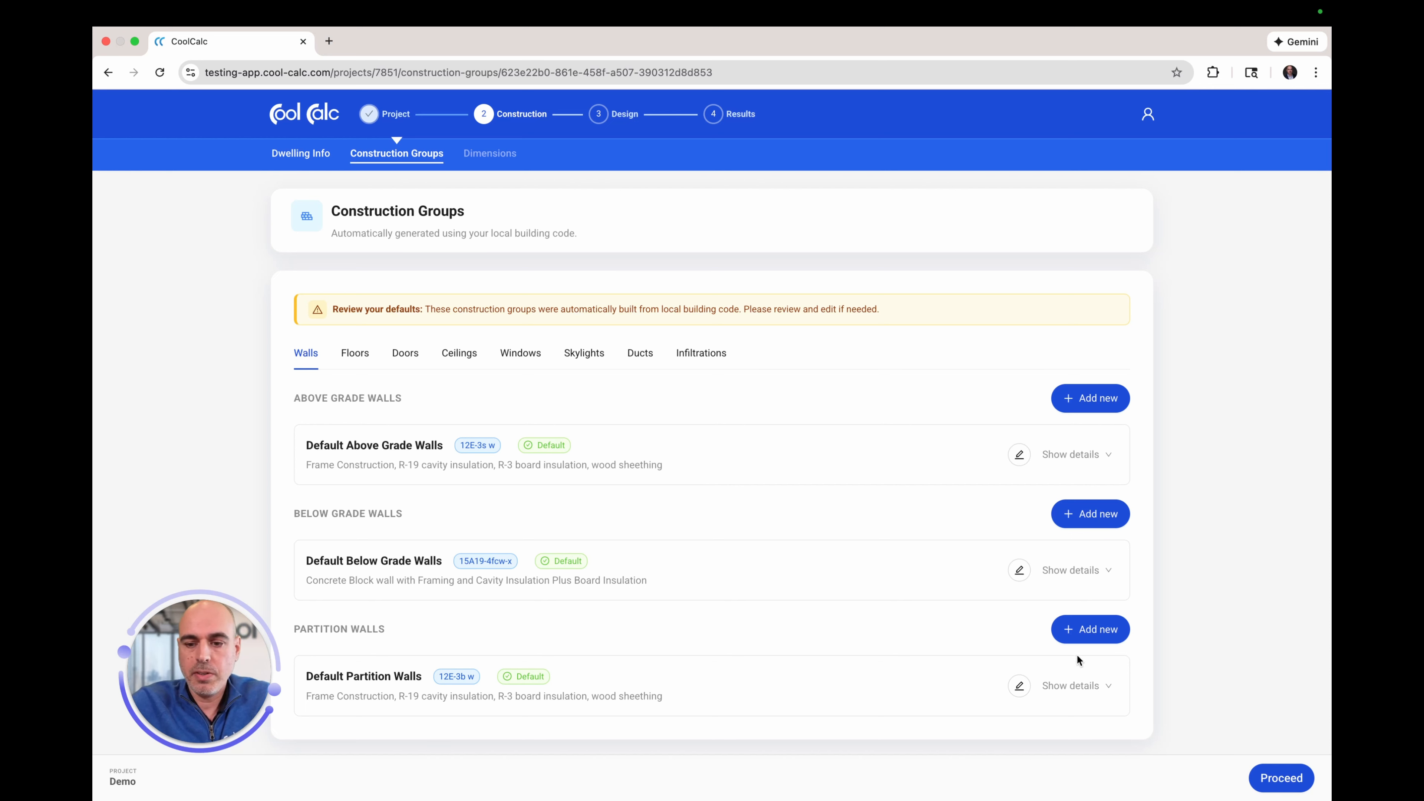
Step: Proceed from Construction Groups to the Dimensions page
click(1283, 778)
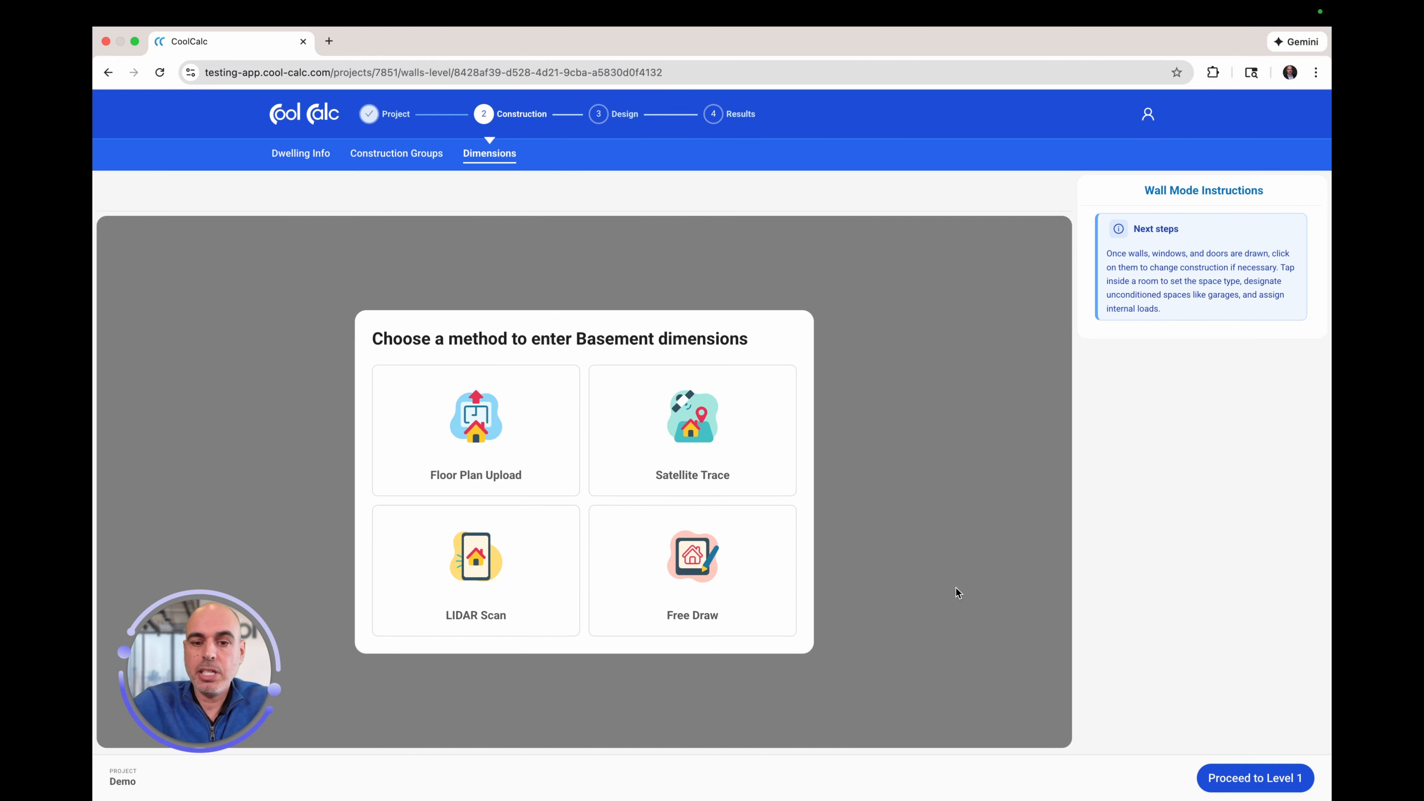
Step: Choose Satellite Trace for the Basement and zoom the aerial map in, centering the house
click(757, 464)
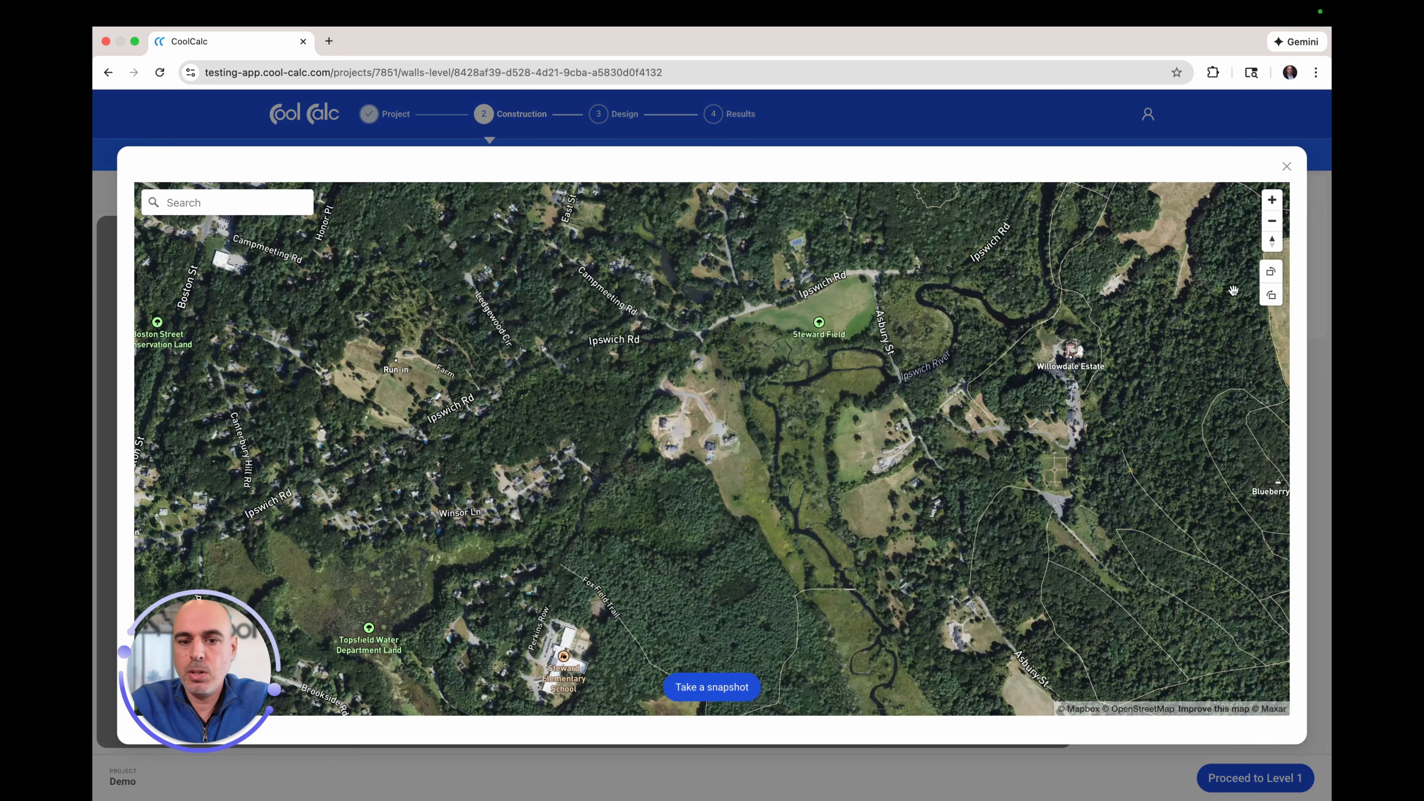
click(1272, 201)
click(1272, 201)
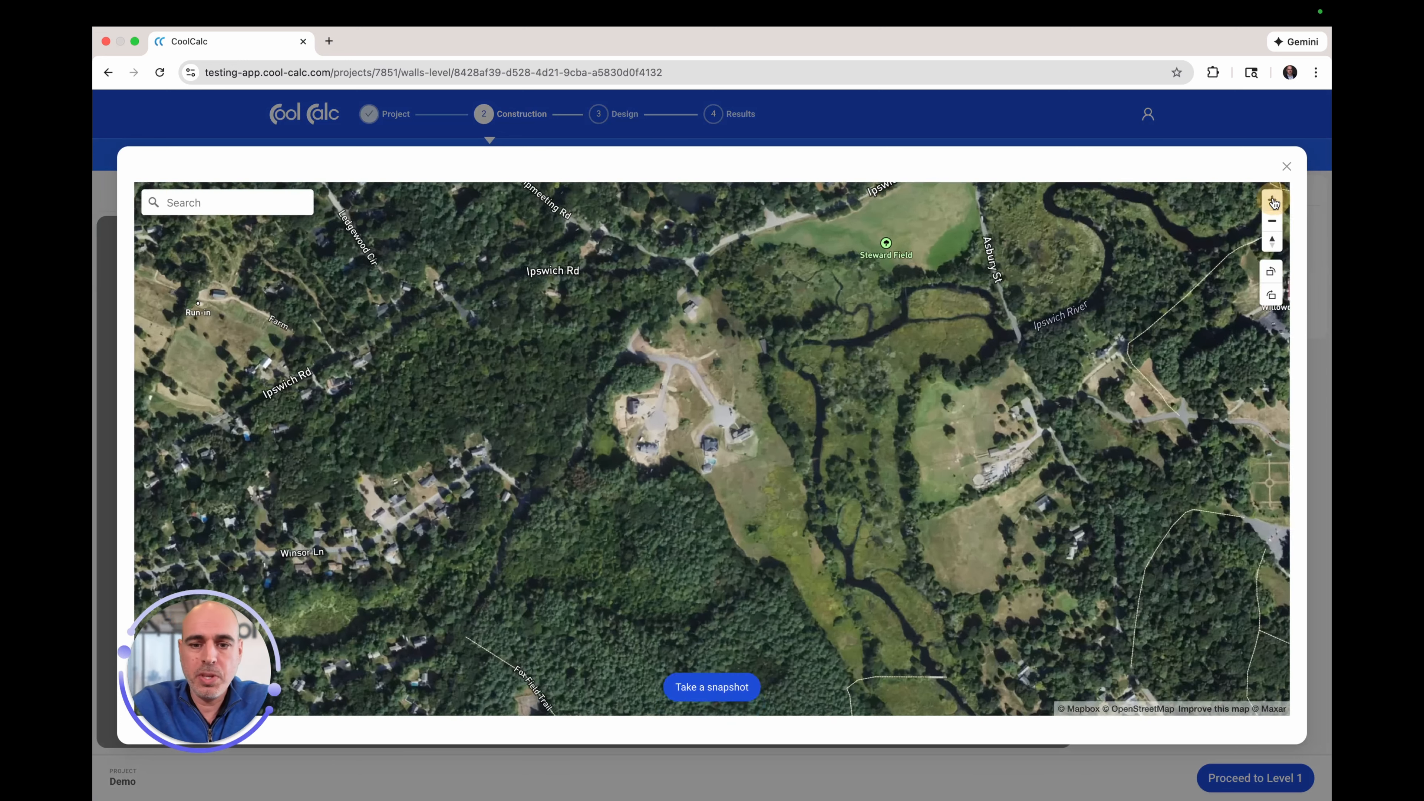
click(1272, 201)
click(1272, 201)
click(1271, 199)
click(1272, 200)
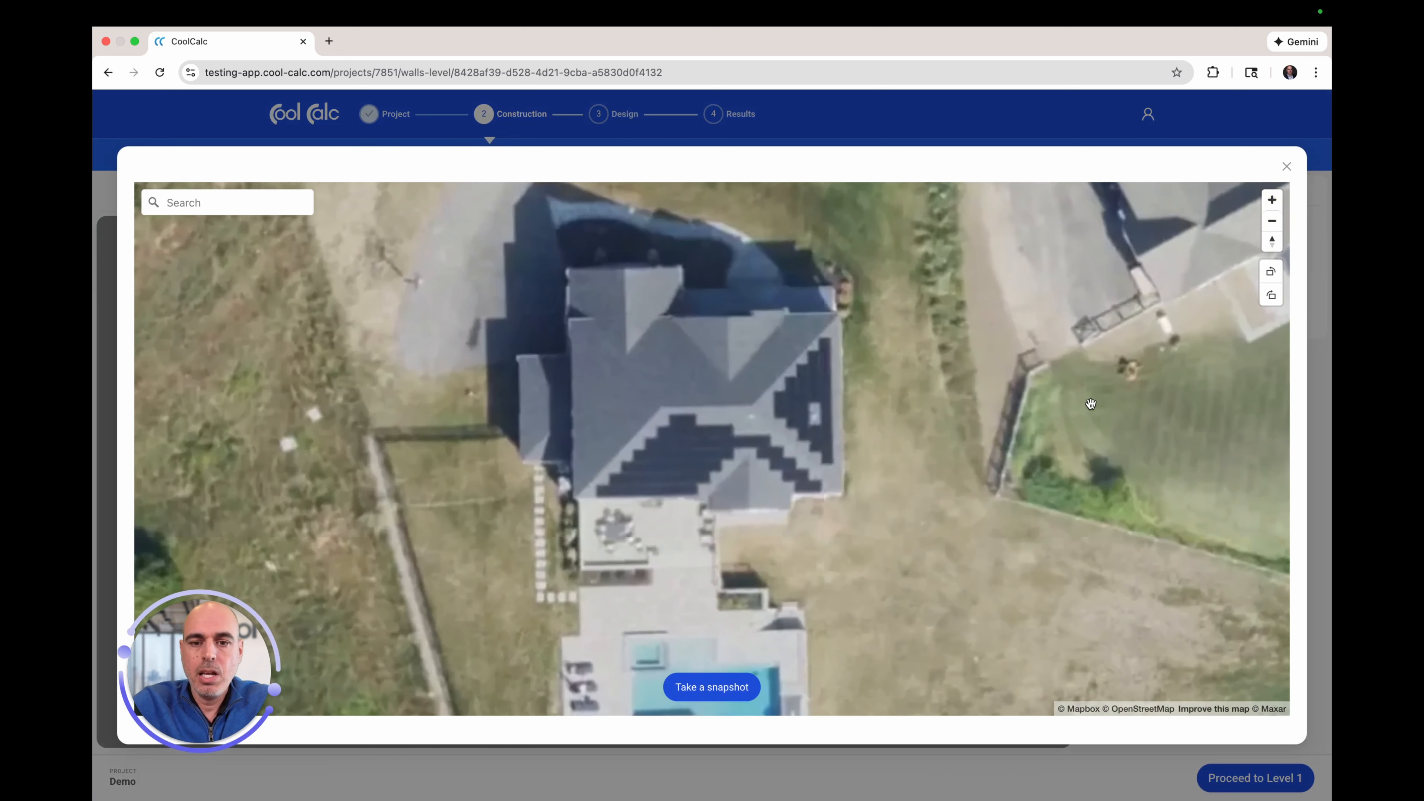
click(919, 310)
drag(920, 310, 888, 337)
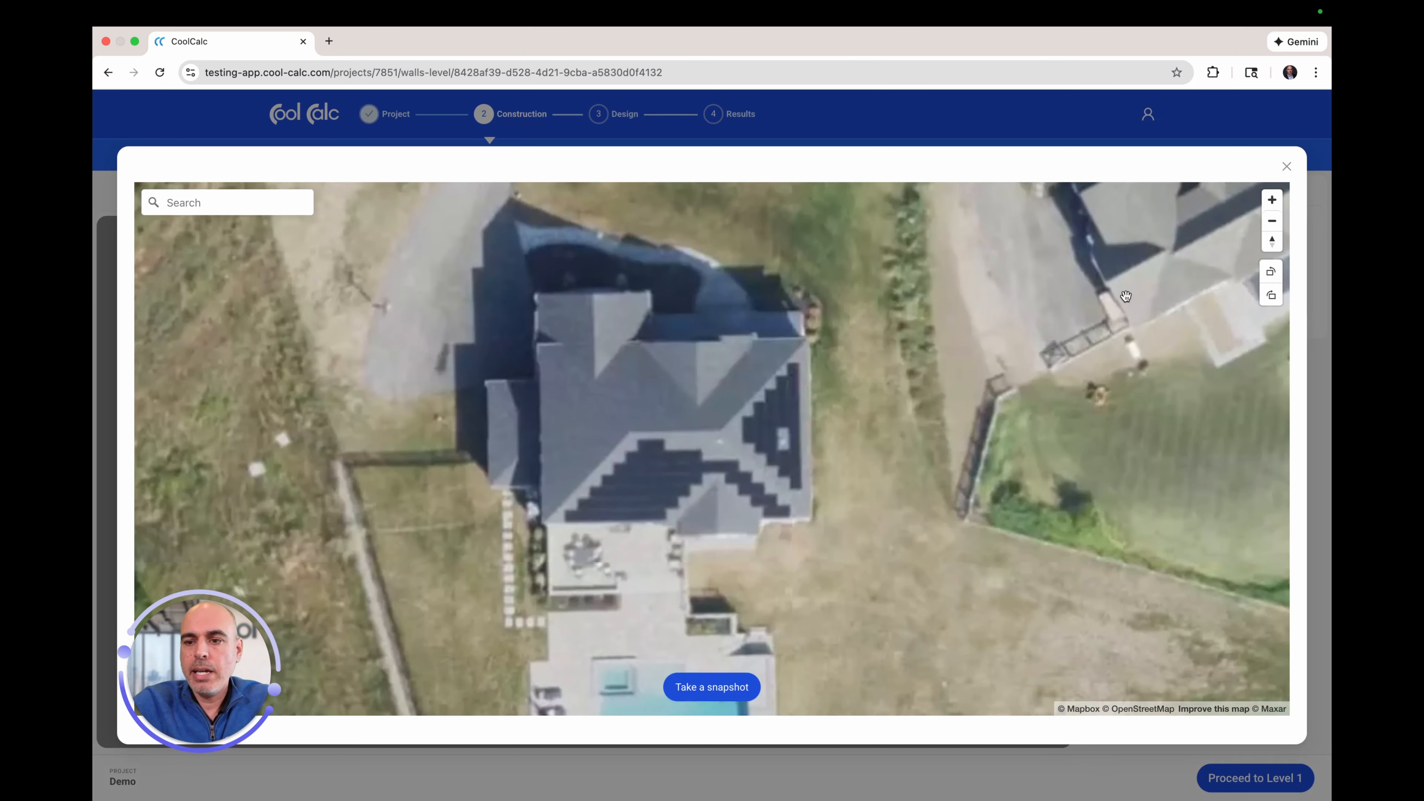
Step: Rotate the map slightly, snapshot it, and use the image as the Basement backdrop
click(1270, 299)
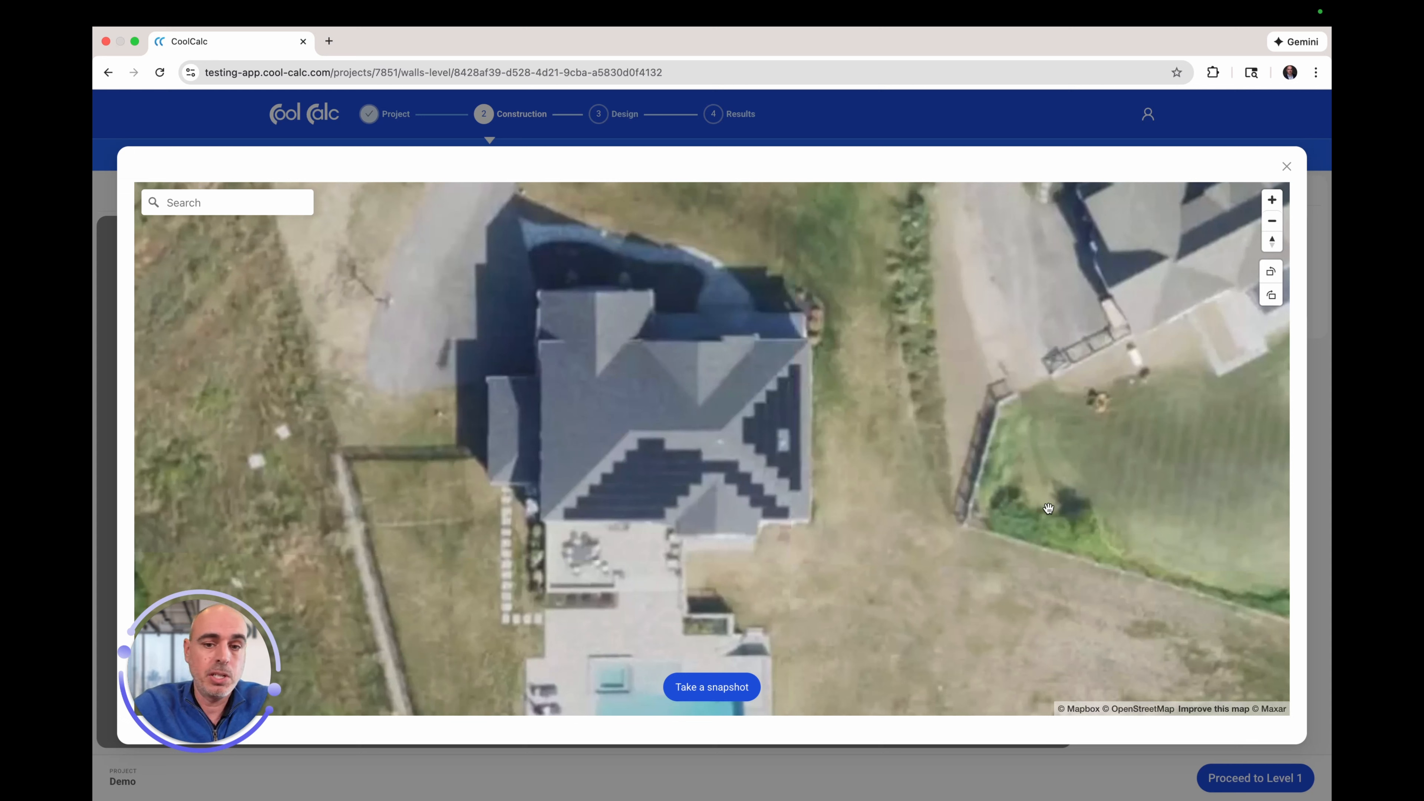
click(712, 691)
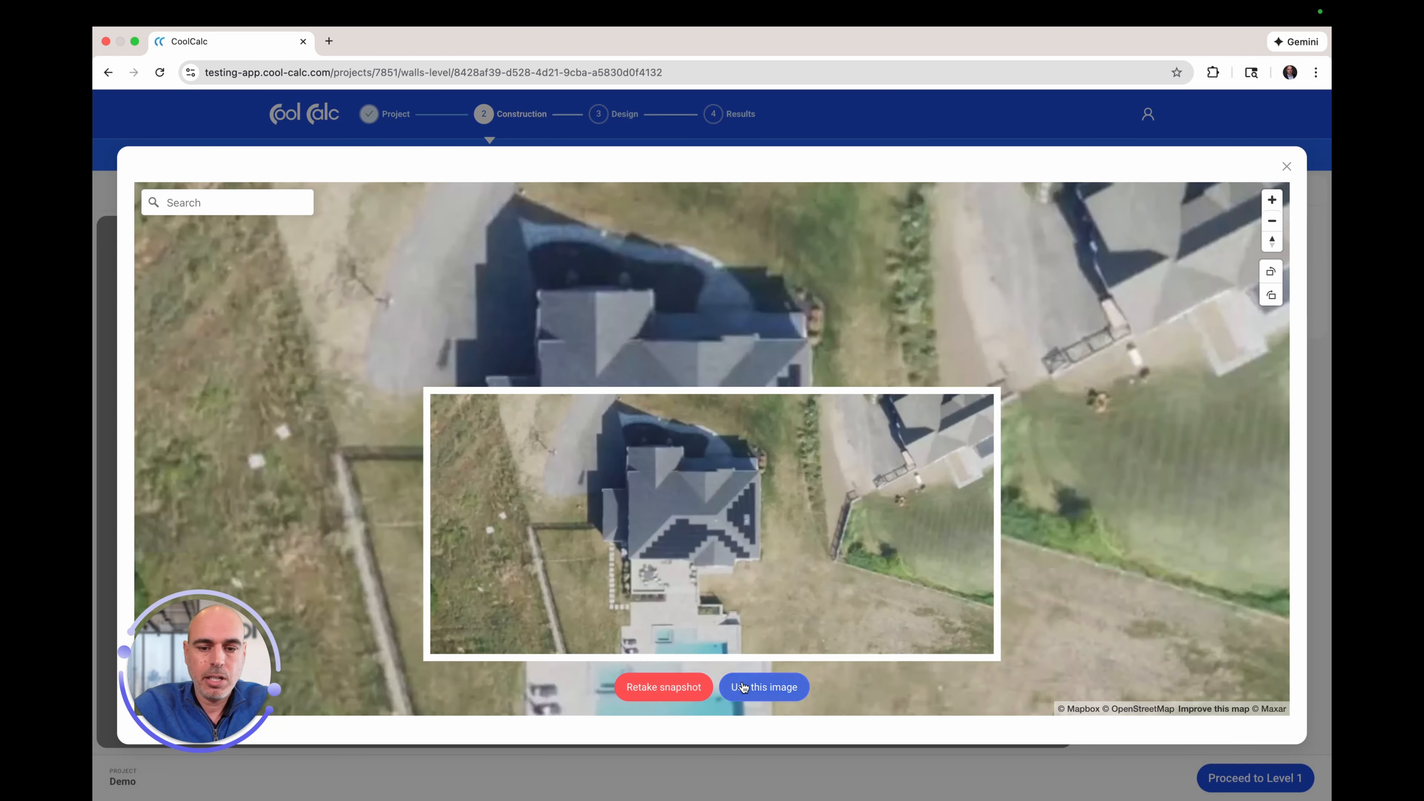
click(756, 694)
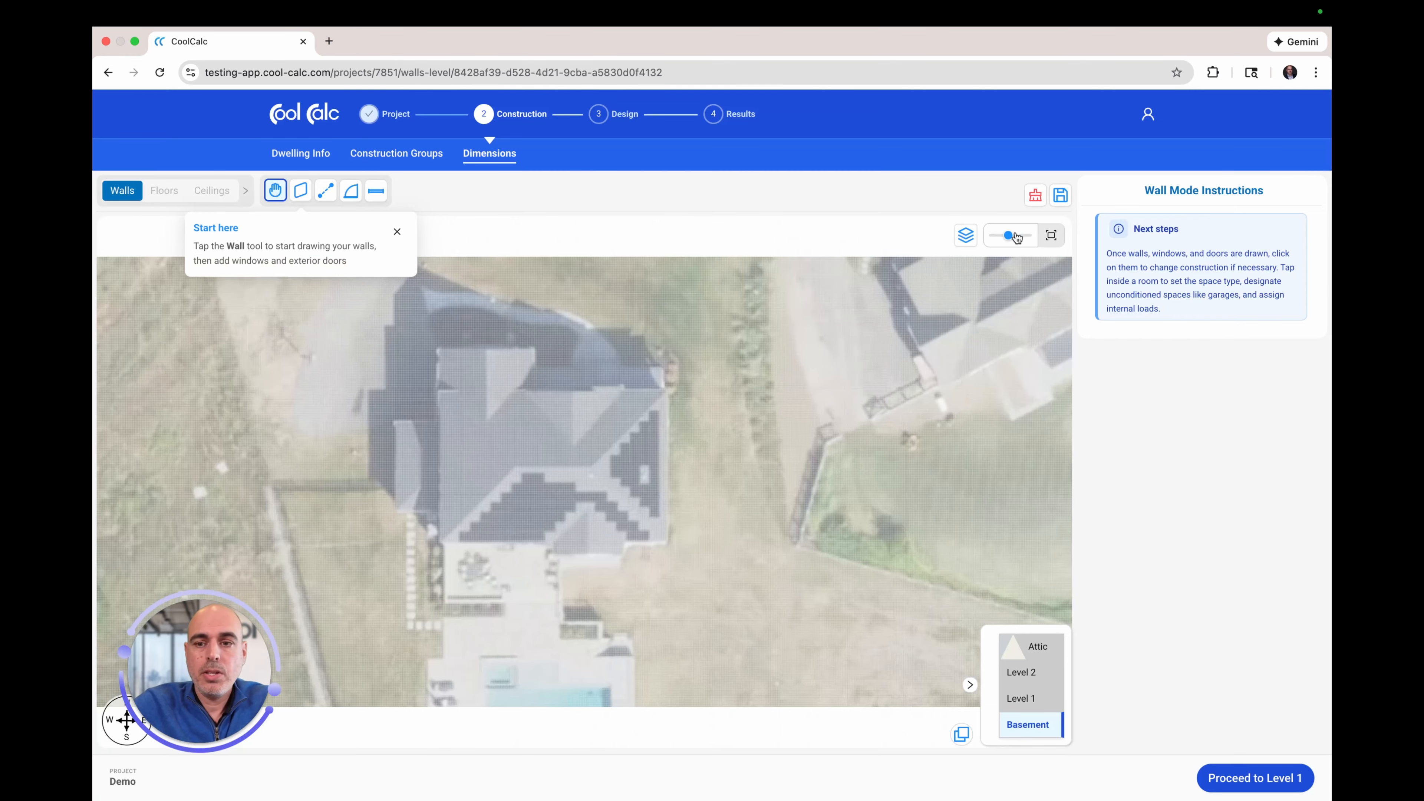
Step: Frame the house in the backdrop view and switch to the Wall drawing tool
drag(1009, 236, 1013, 238)
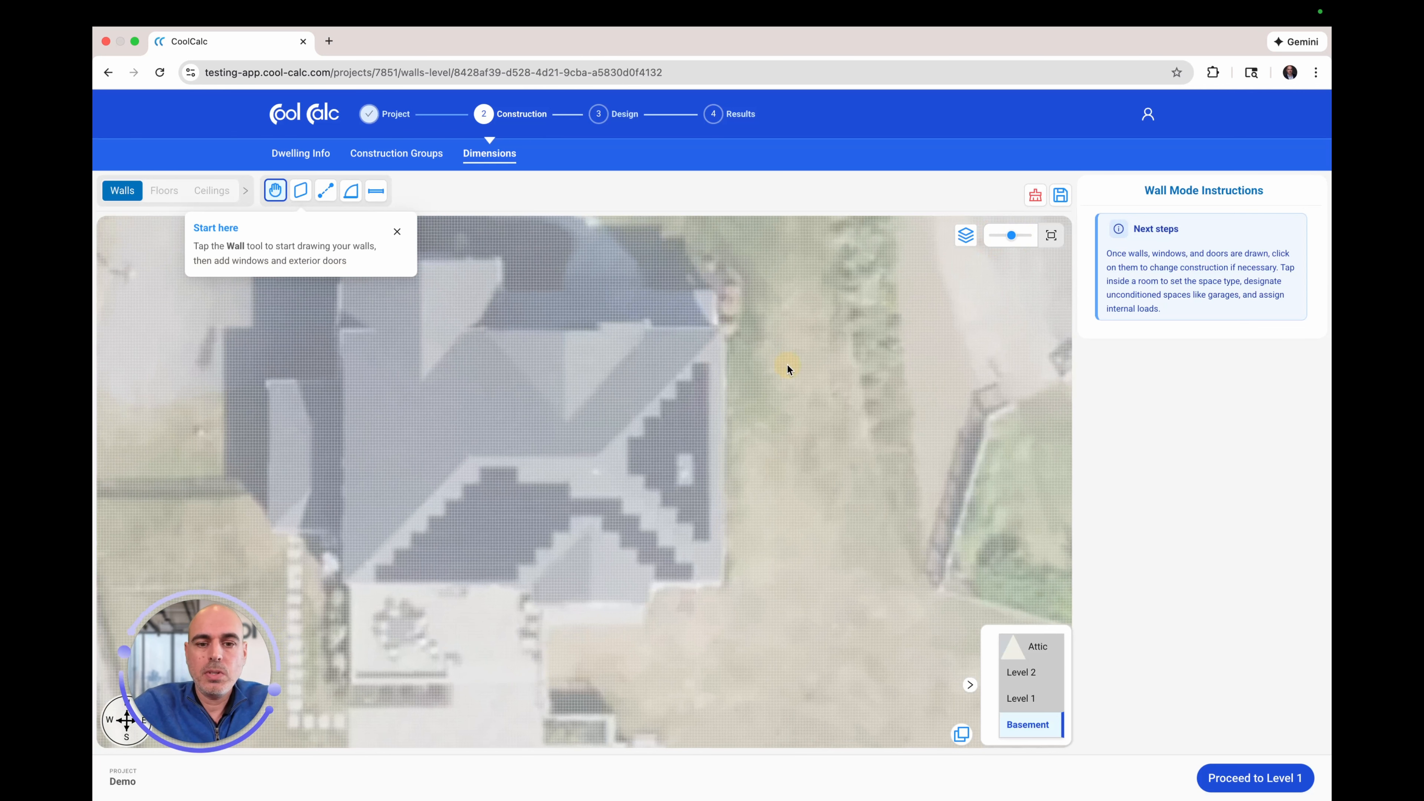
drag(786, 364, 898, 426)
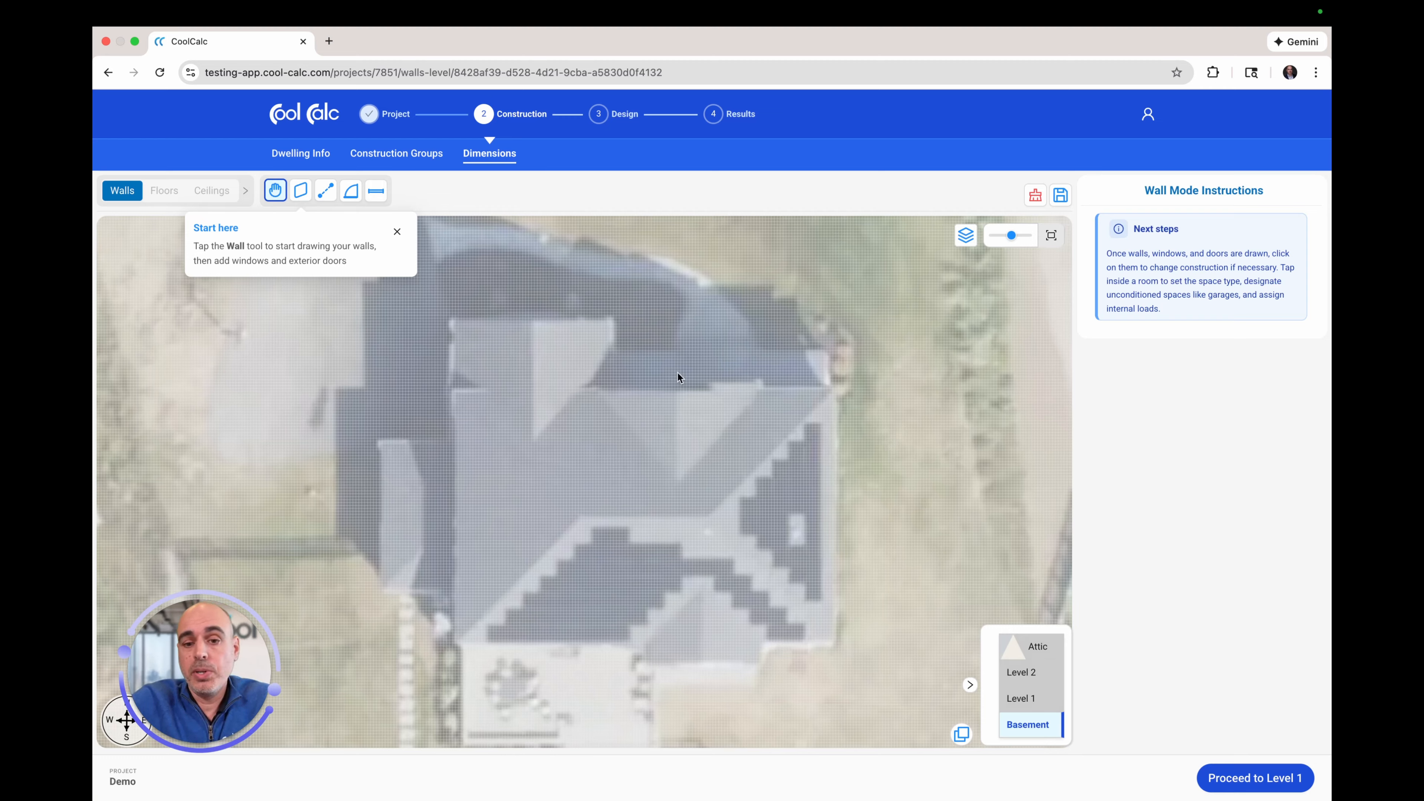
click(300, 192)
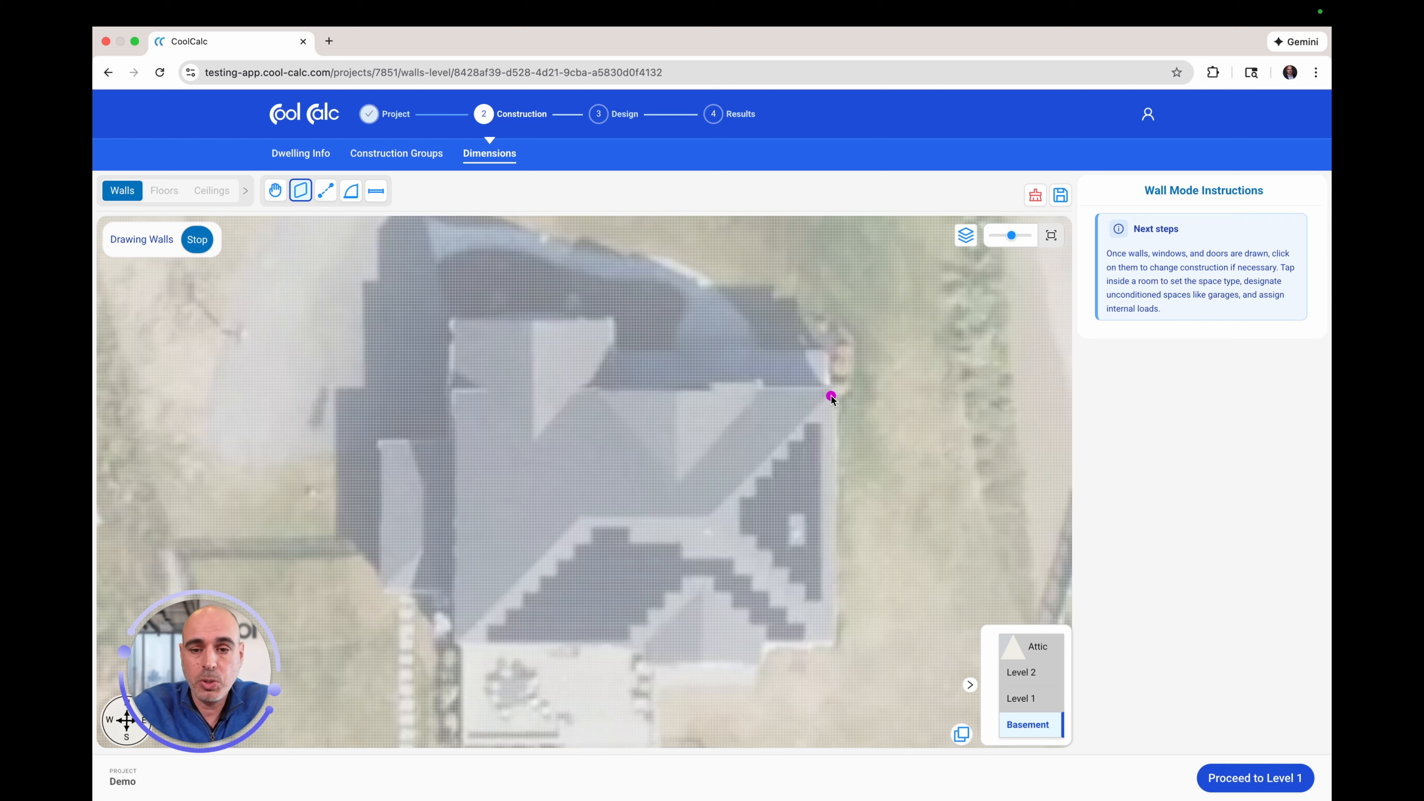
Step: Trace the Basement footprint, including the south-wall notch and the north-west inset, closing back at the east corner
click(832, 397)
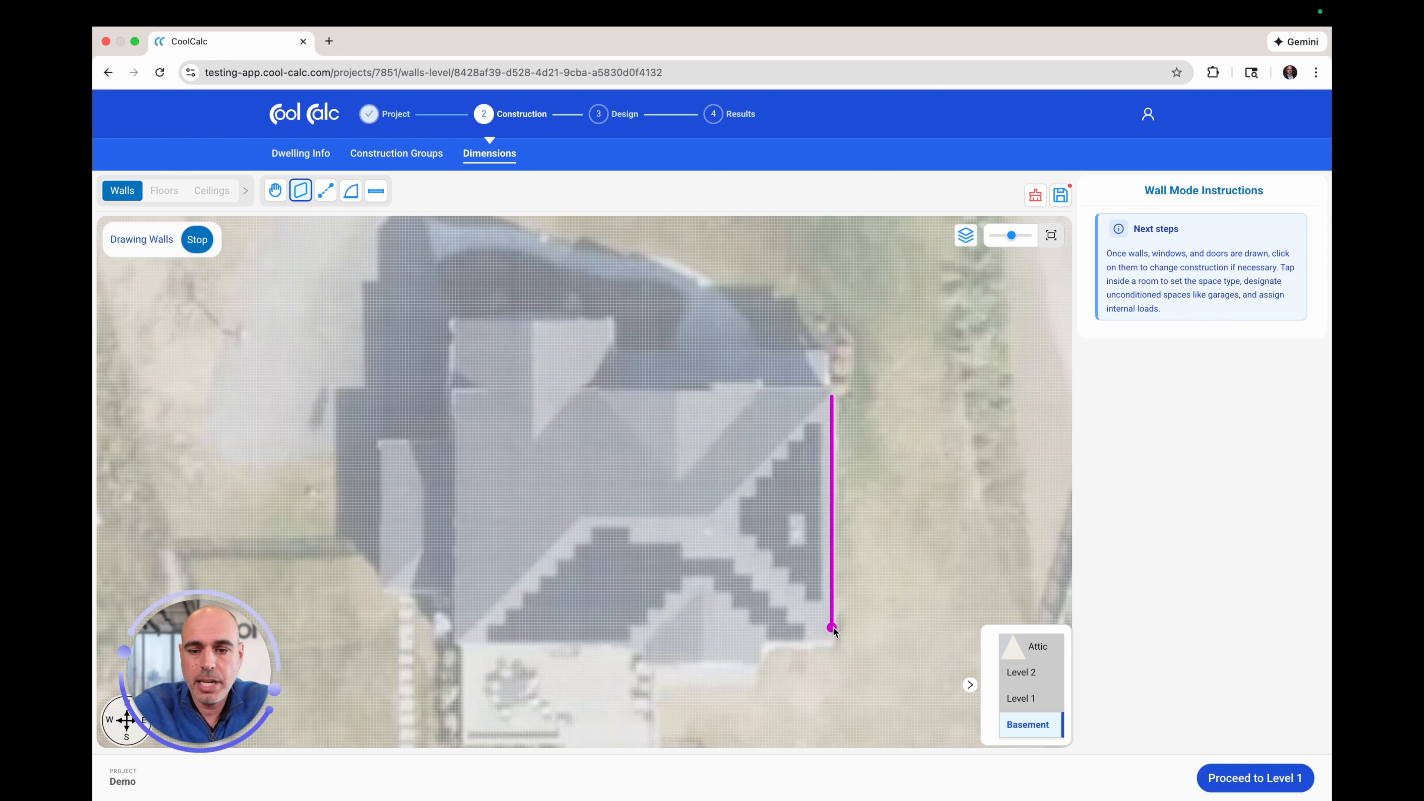
click(833, 642)
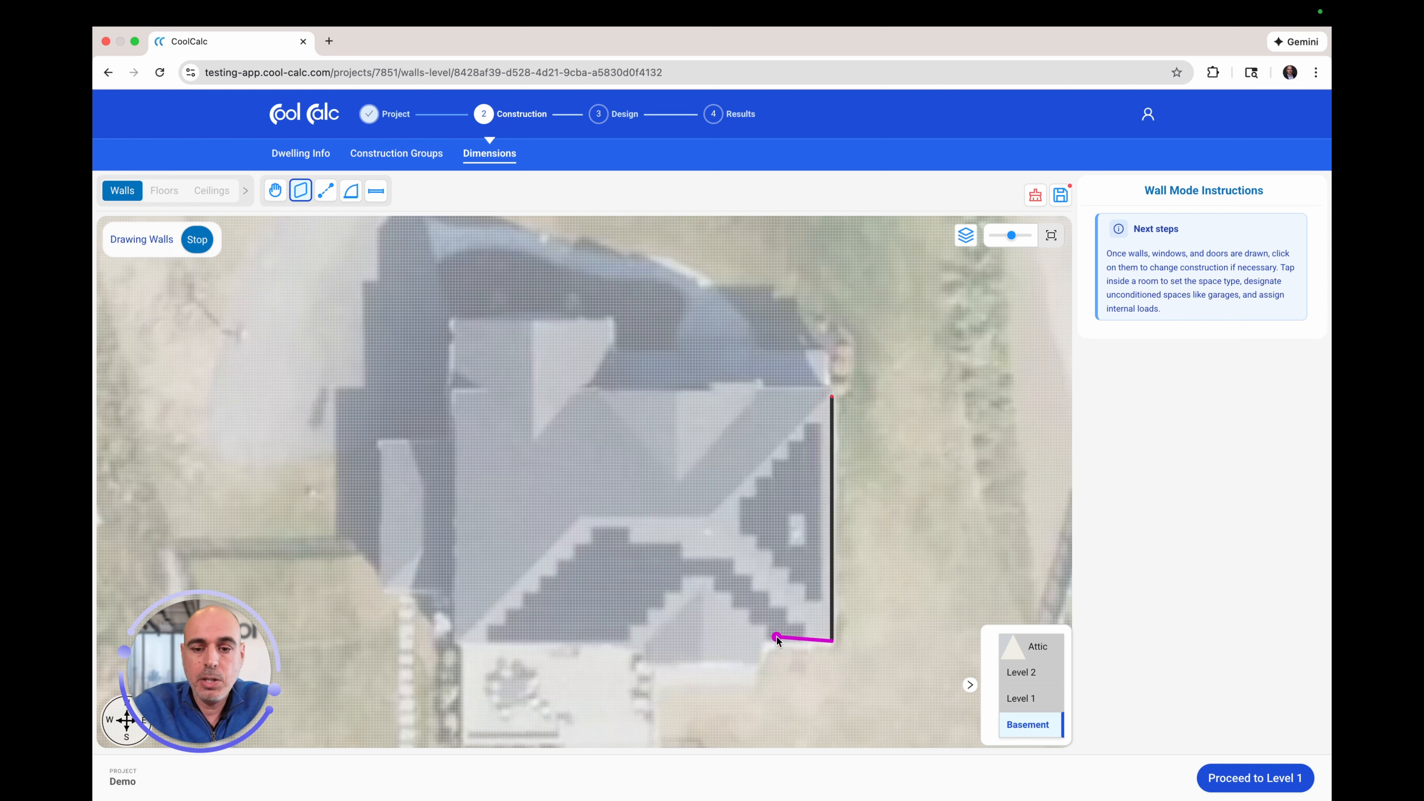
click(757, 641)
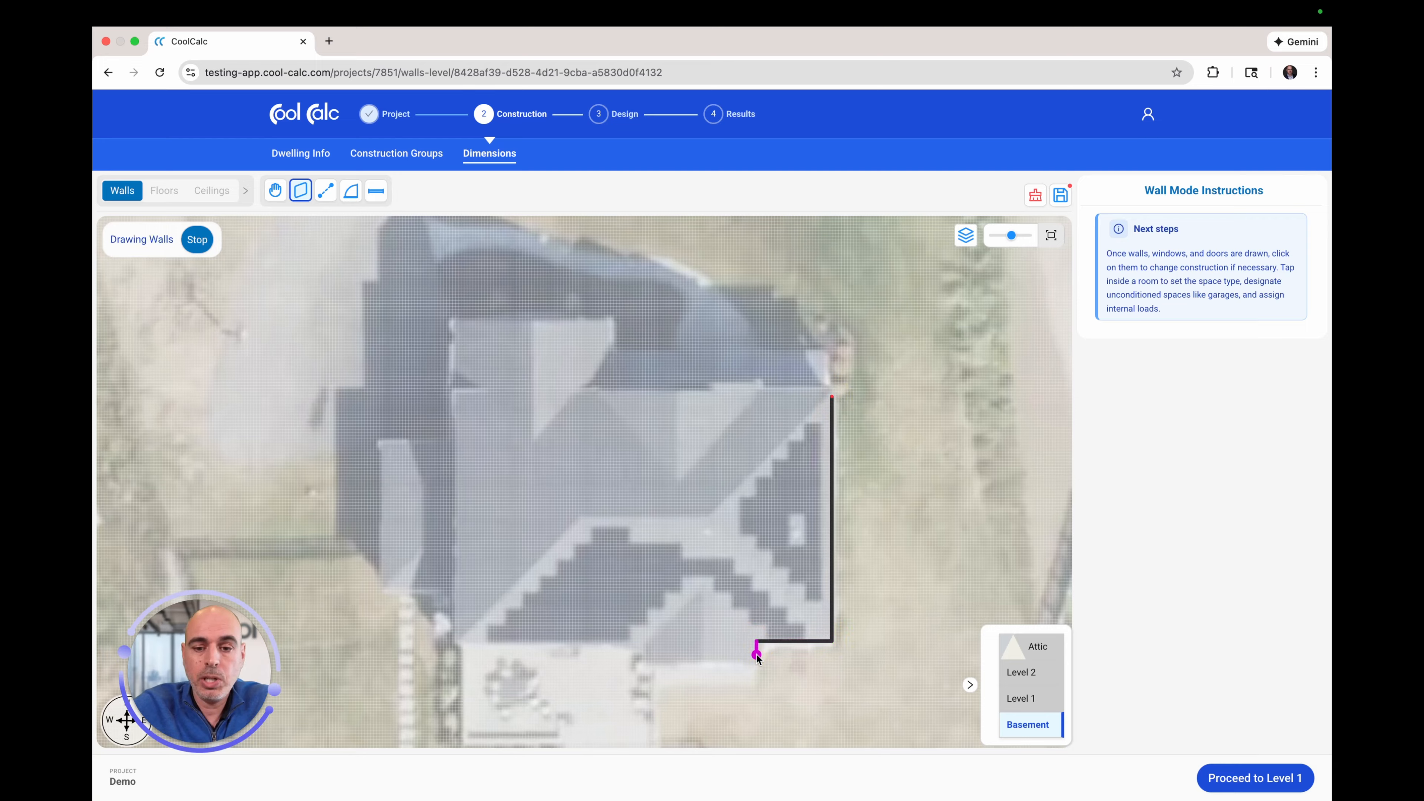
click(757, 657)
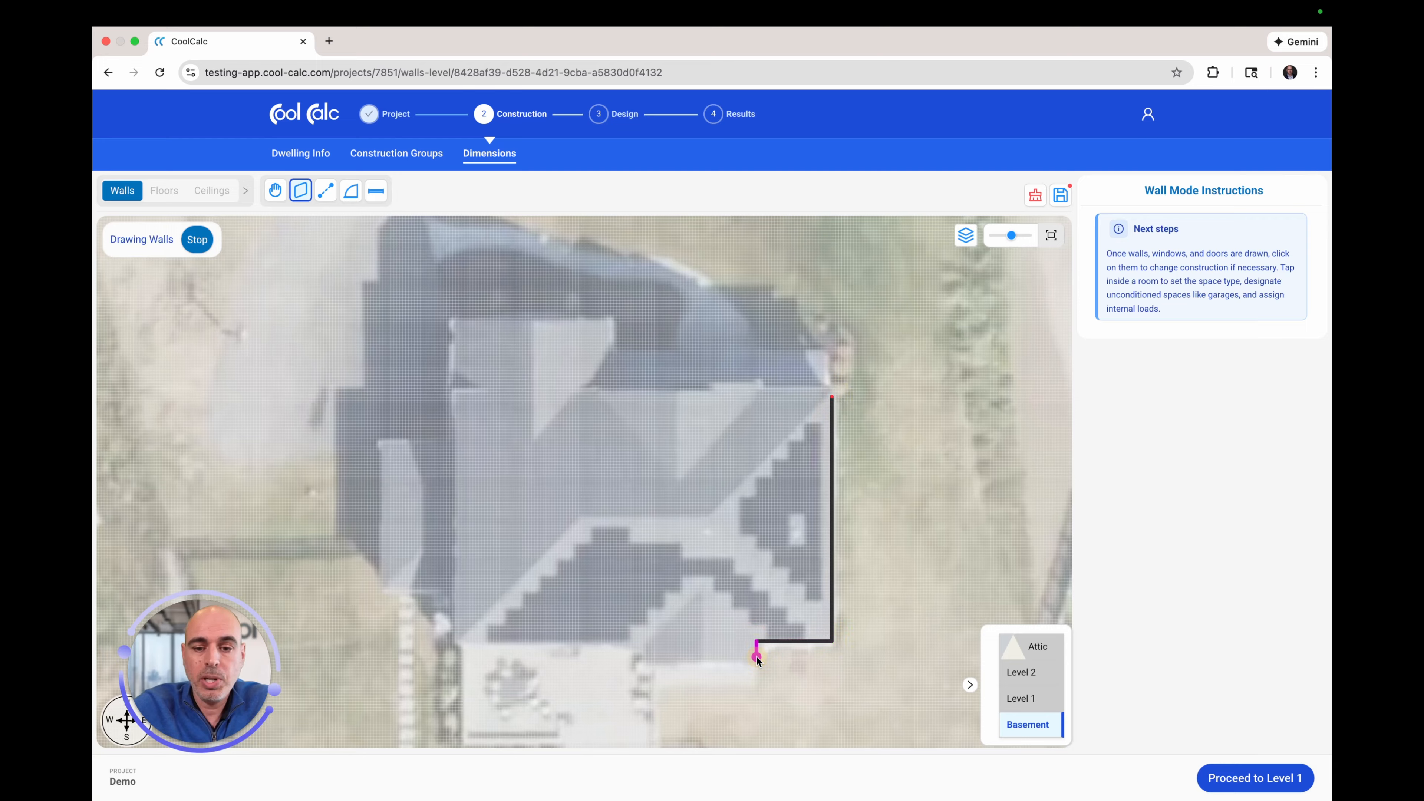
click(652, 656)
click(652, 641)
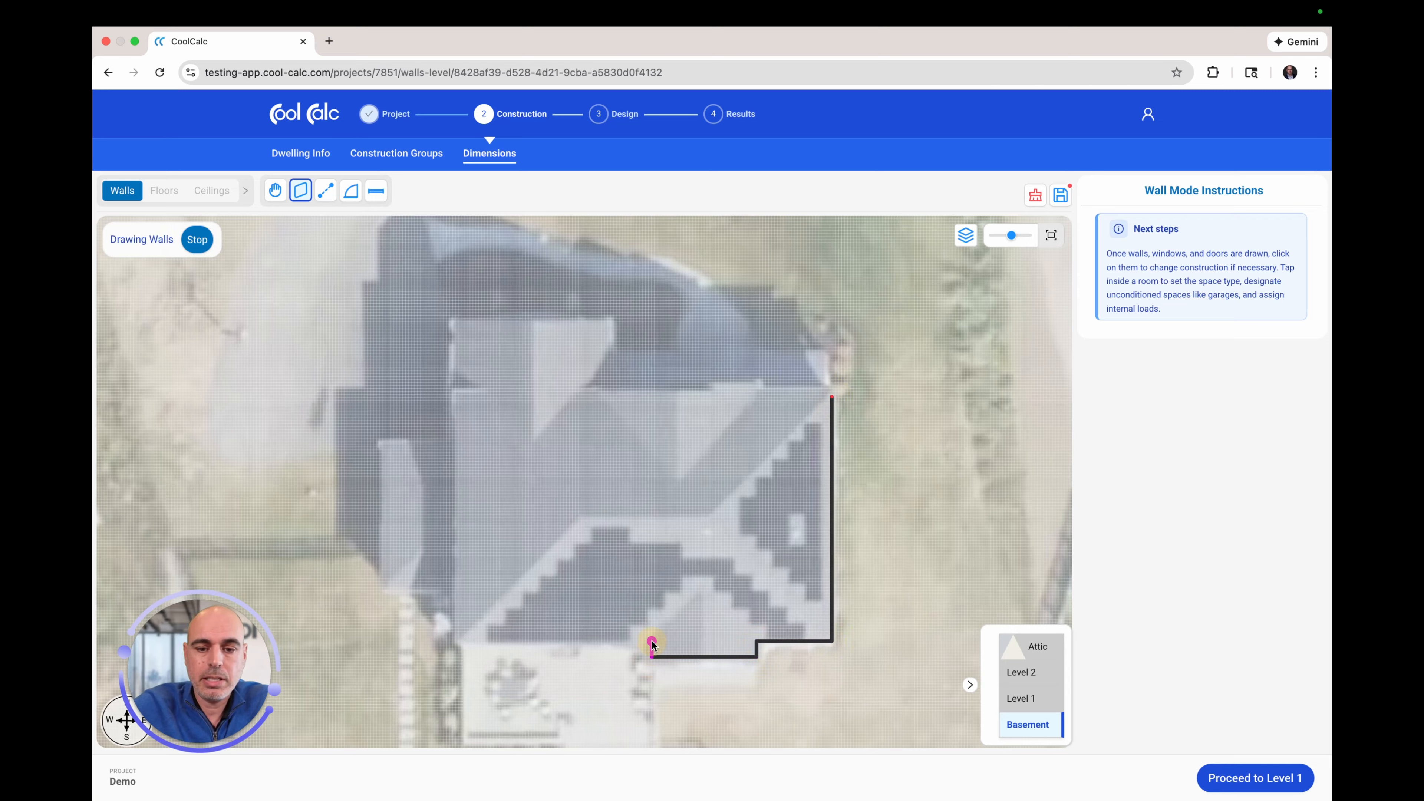
click(459, 641)
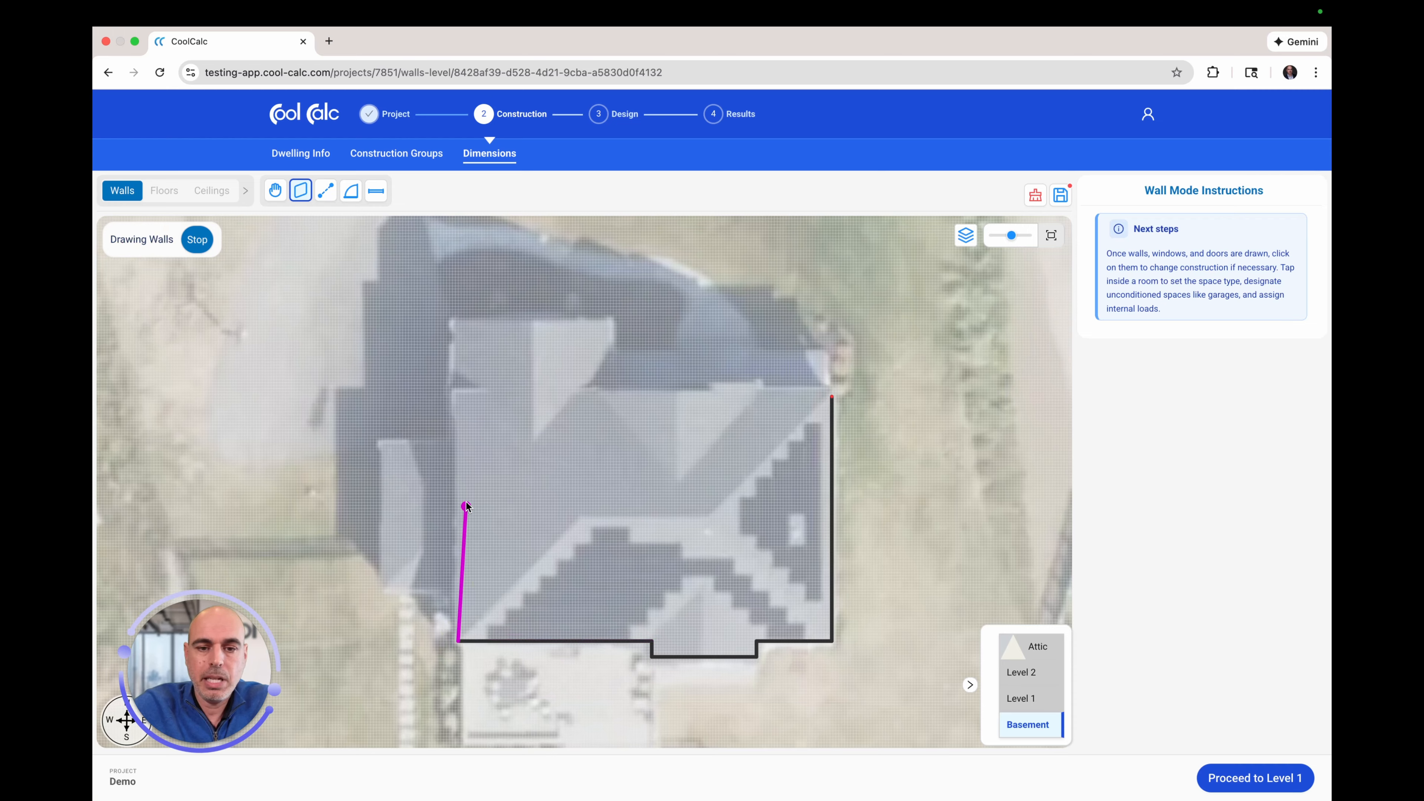
click(459, 459)
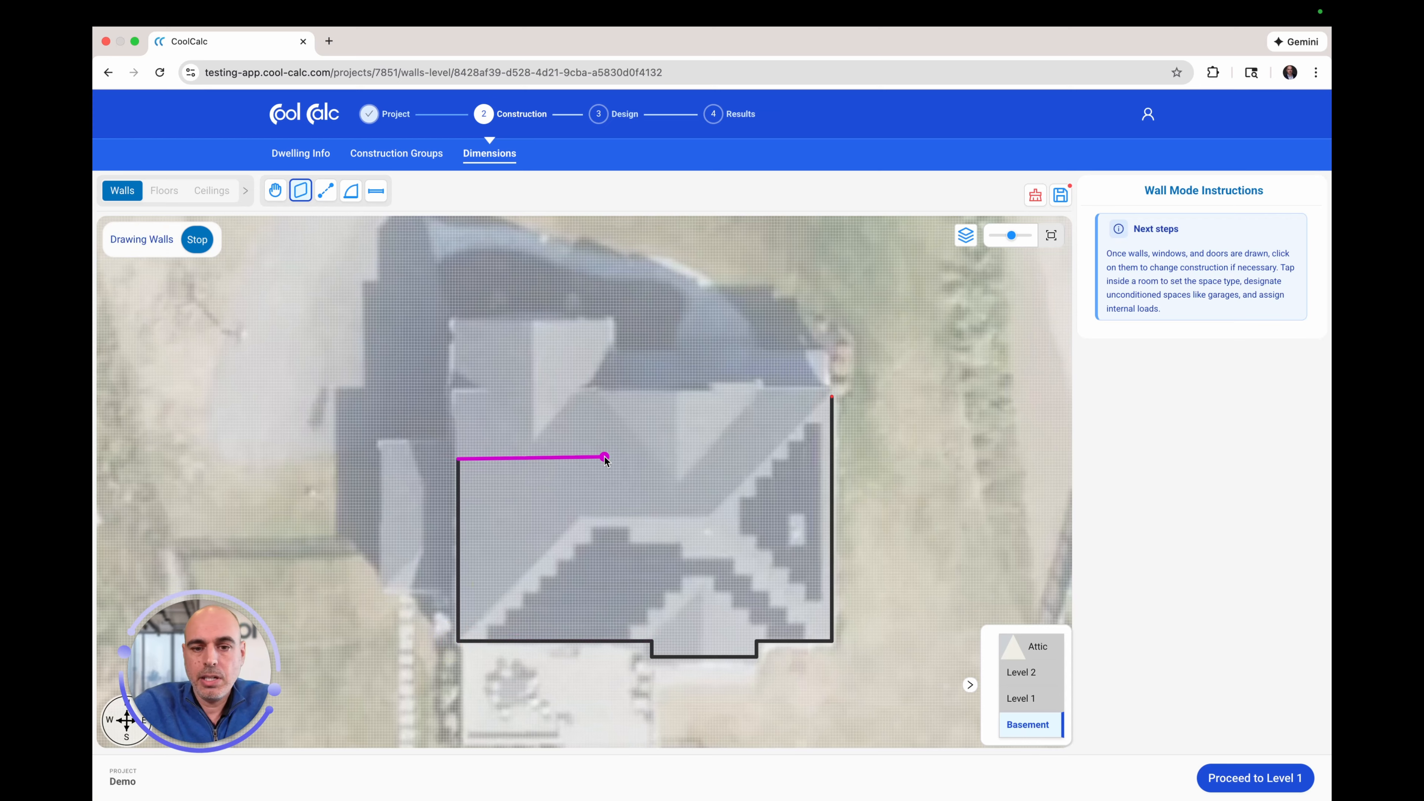
click(604, 459)
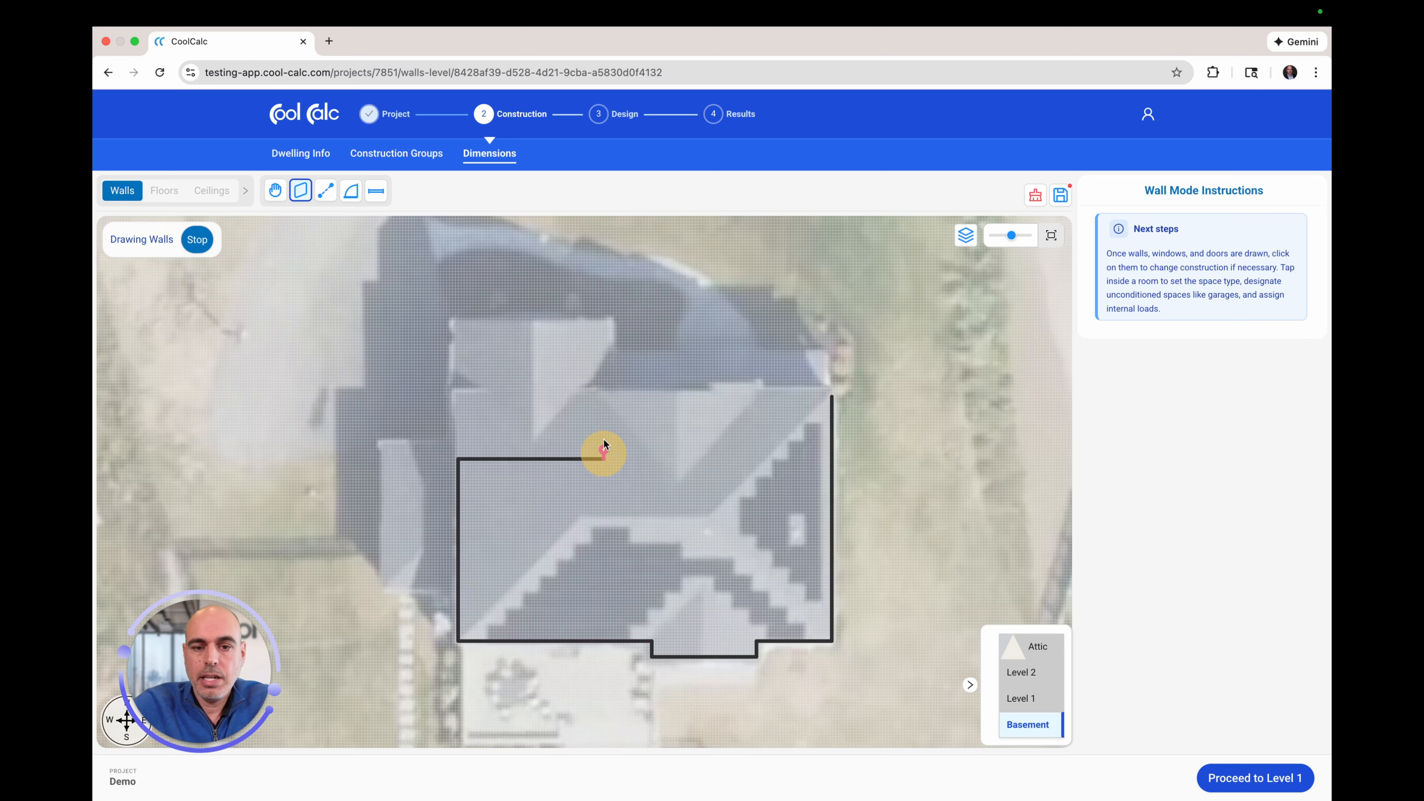
click(603, 394)
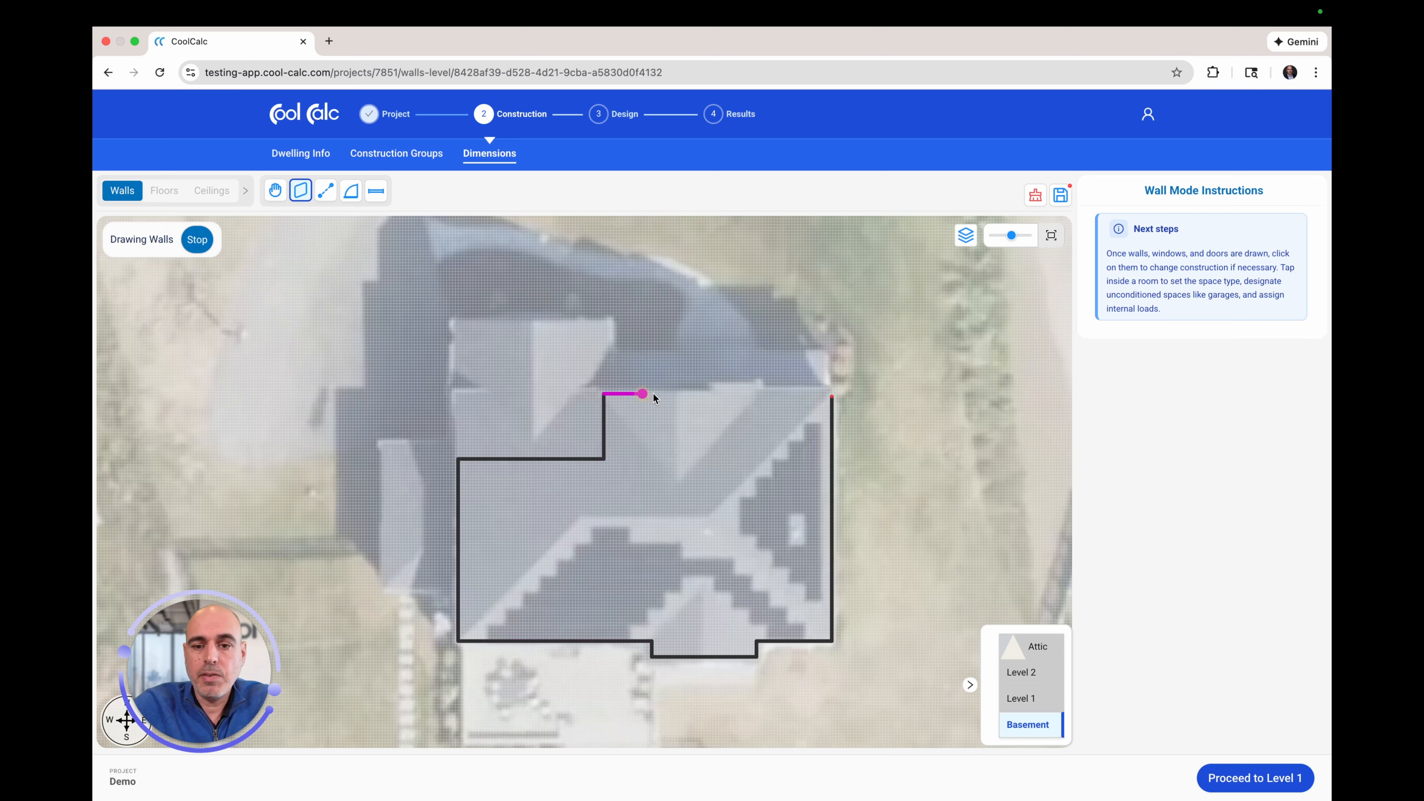
click(831, 396)
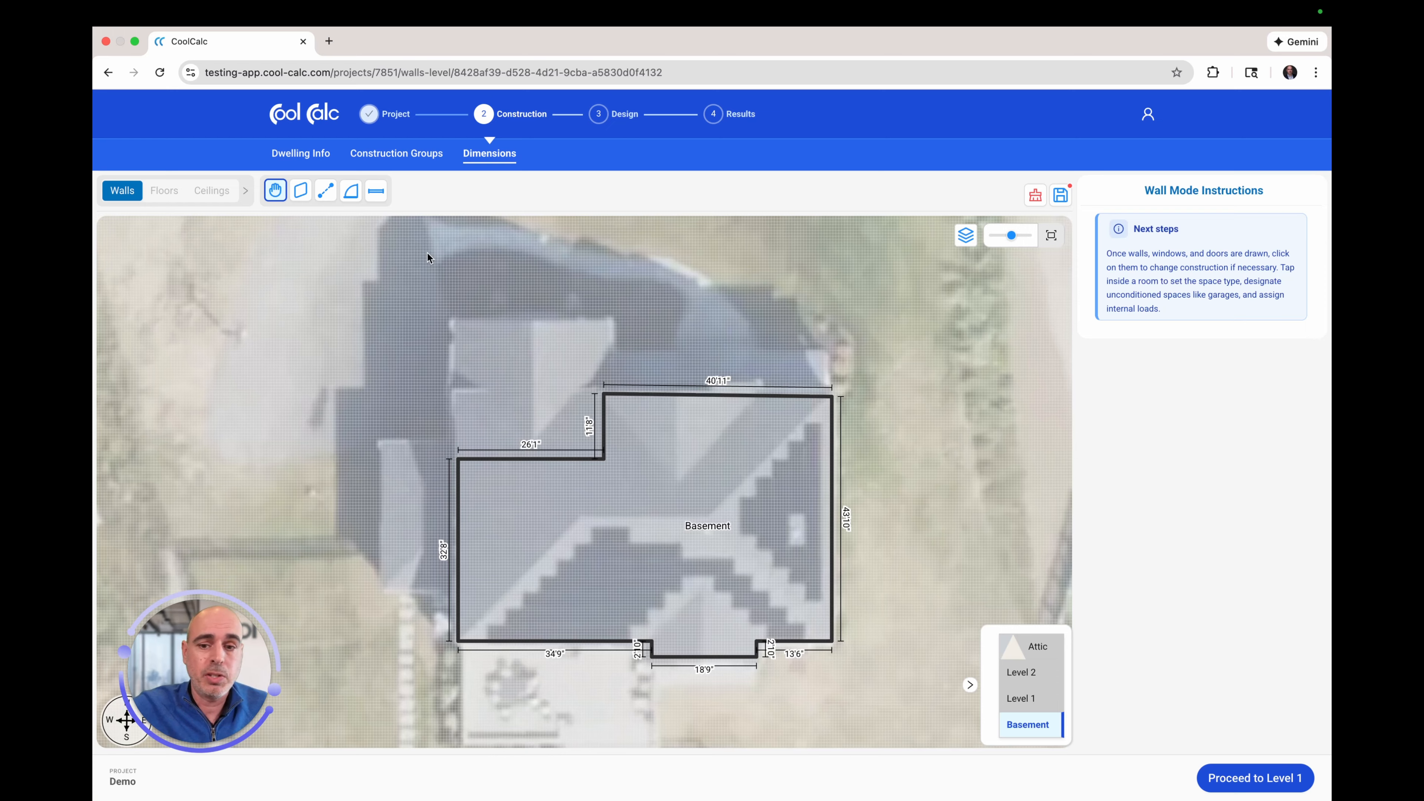
Step: Show the window/door dropdown with Custom, Small, Standard, Large and glass door options
click(376, 192)
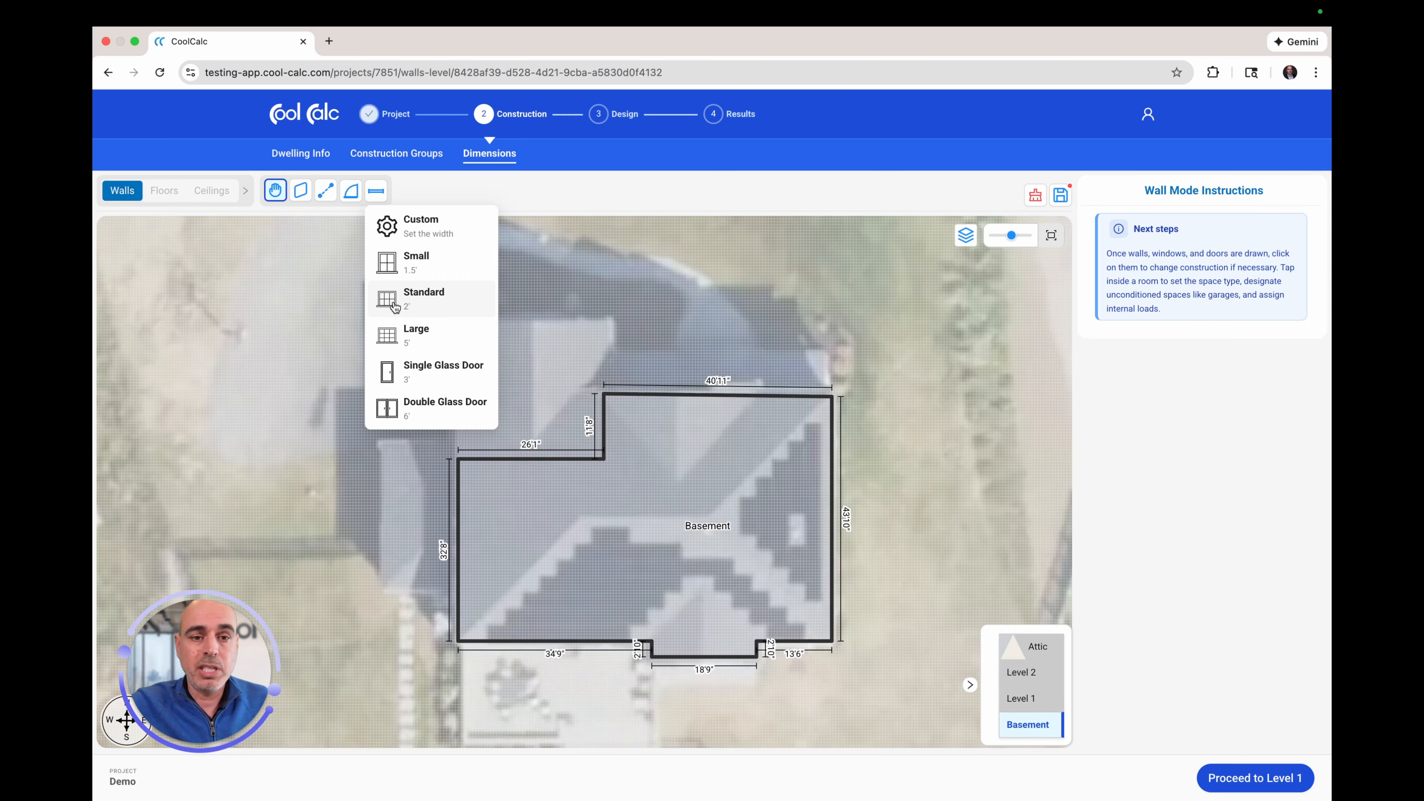
Step: Place a 6' double glass door on the Basement's bottom wall
click(393, 414)
click(376, 191)
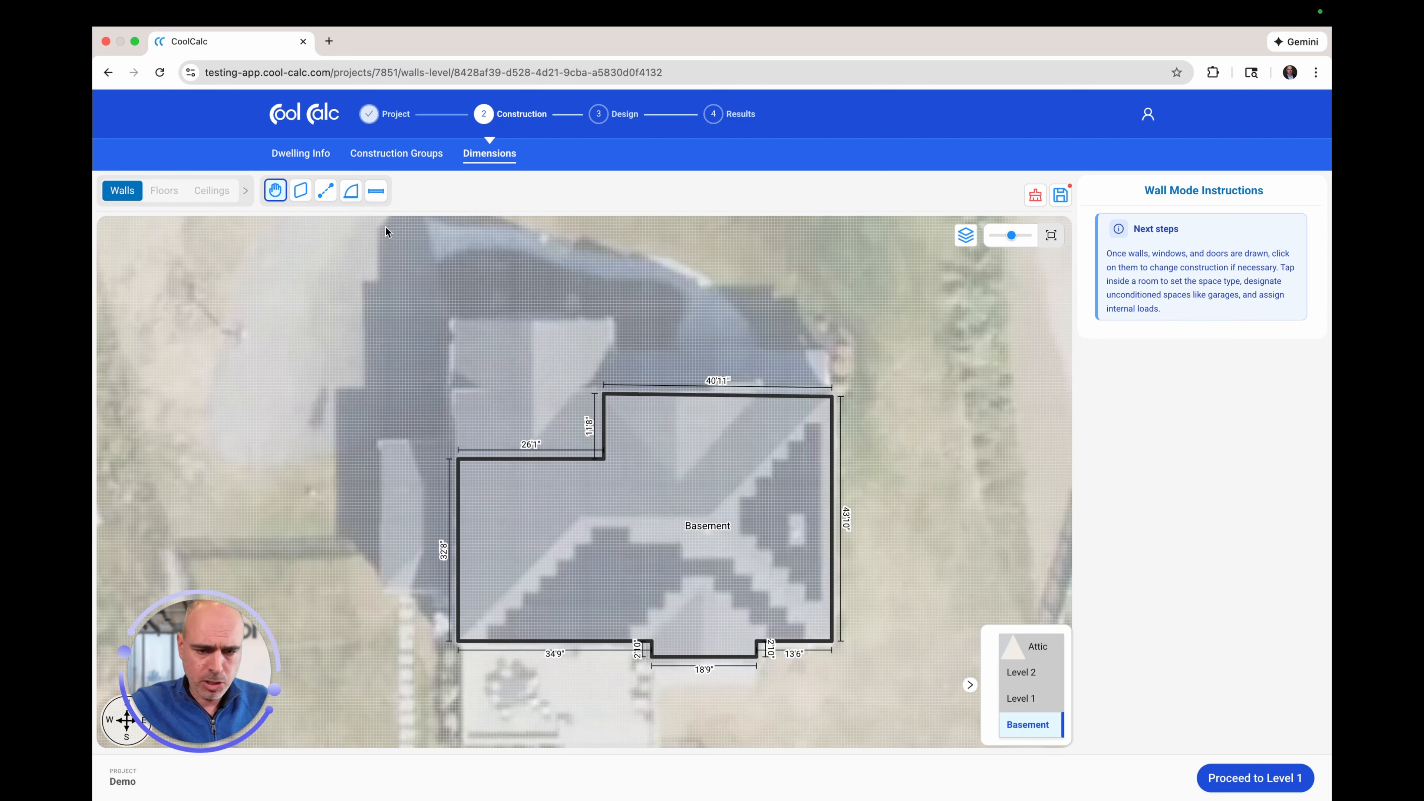
click(376, 193)
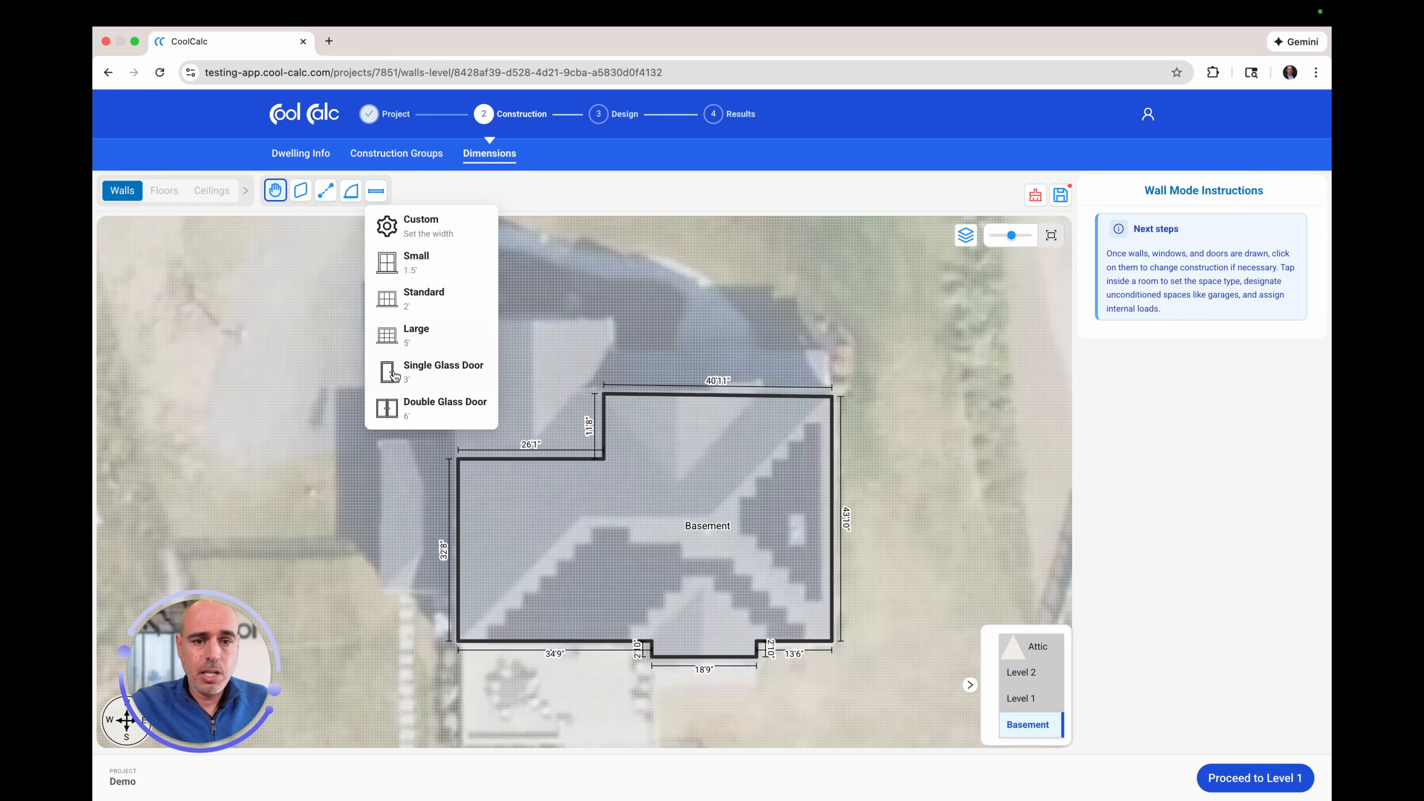
click(410, 409)
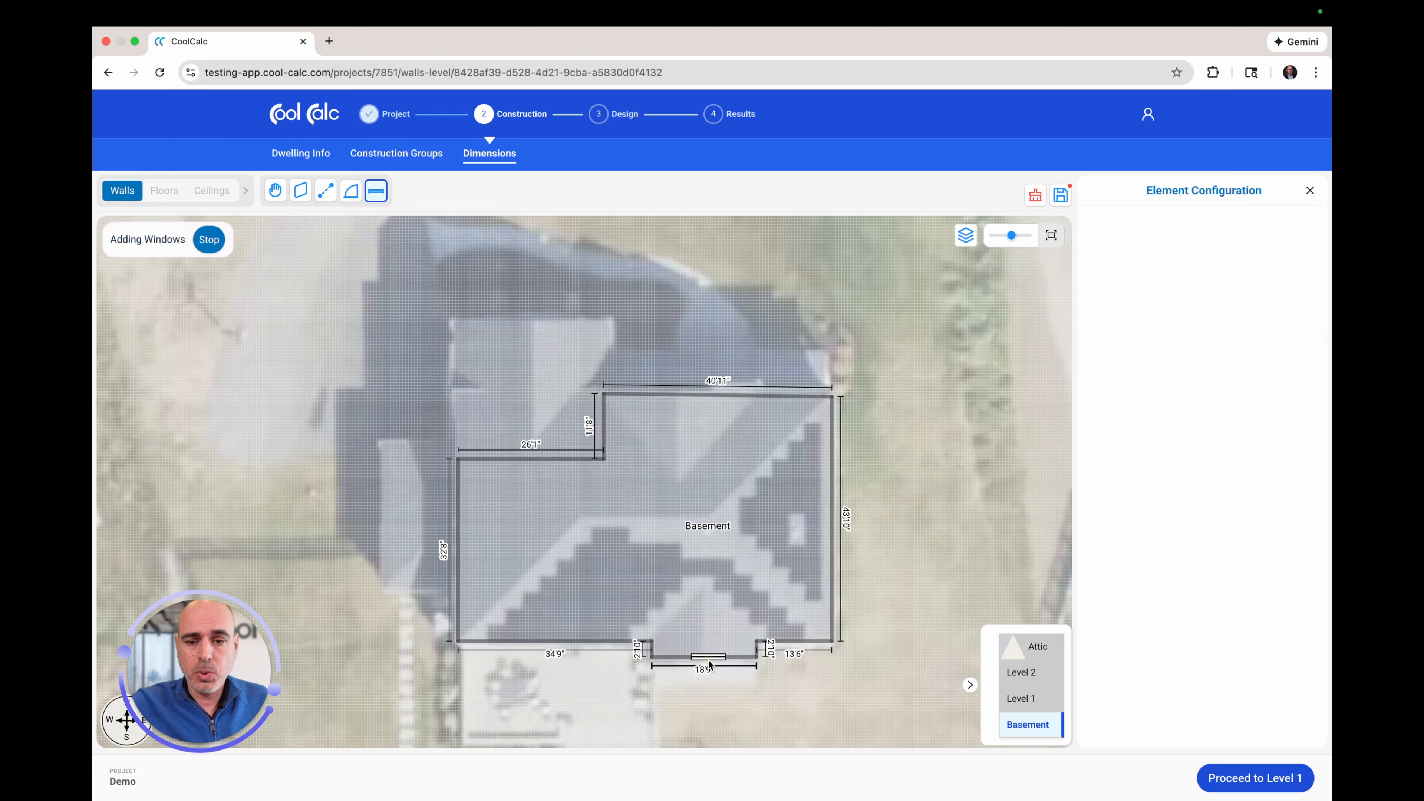
click(709, 663)
Step: Add a standard 2' window on the bottom-right wall segment and stop placing windows
click(377, 192)
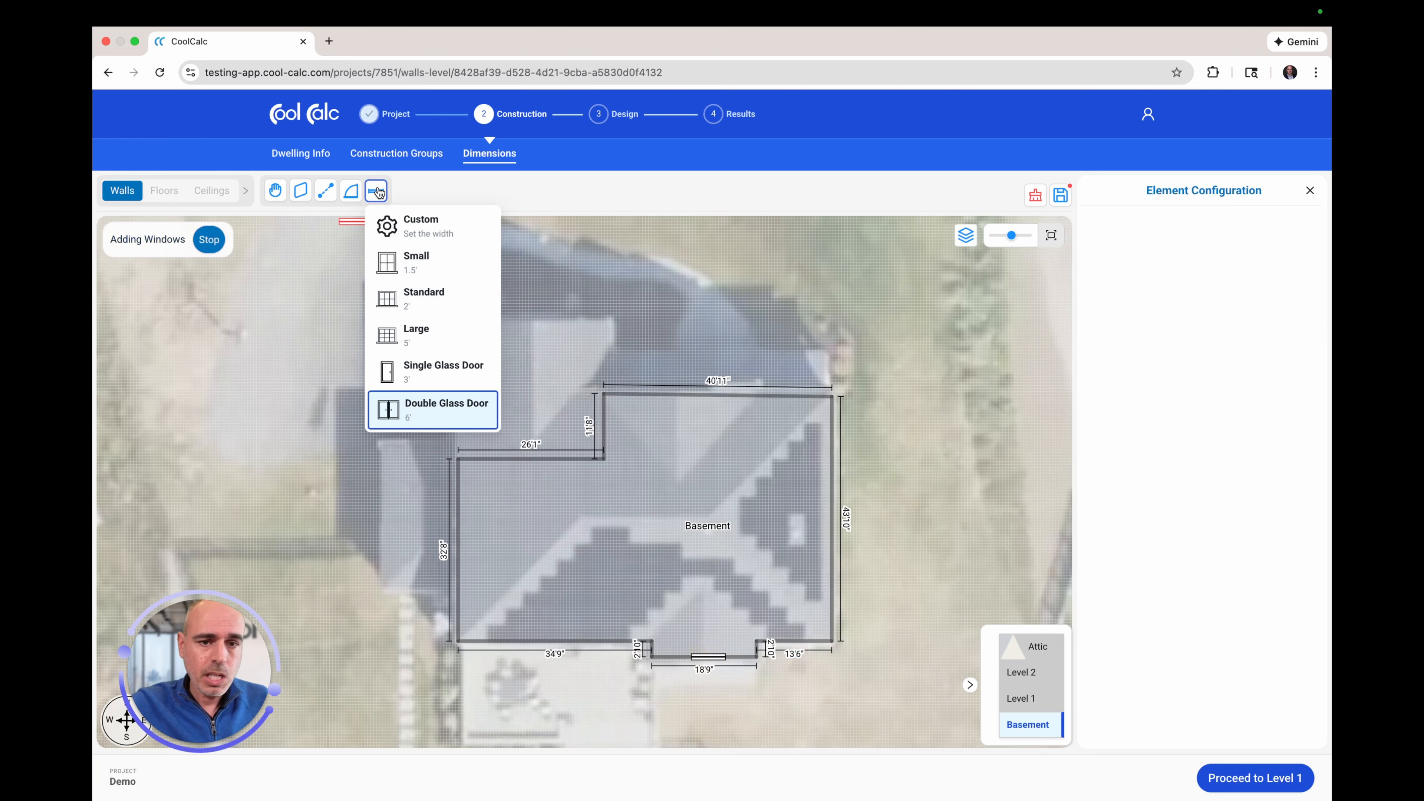
click(470, 300)
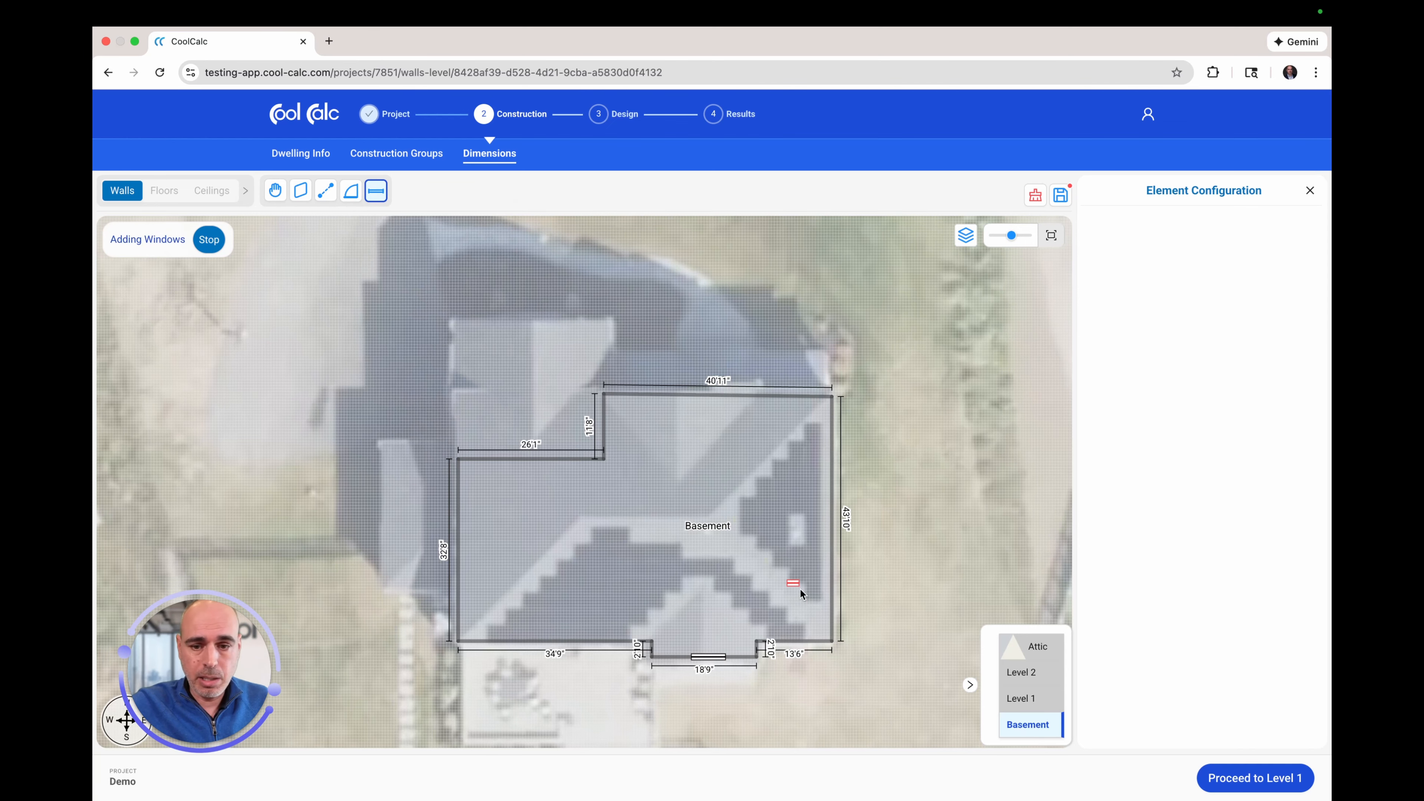
click(801, 640)
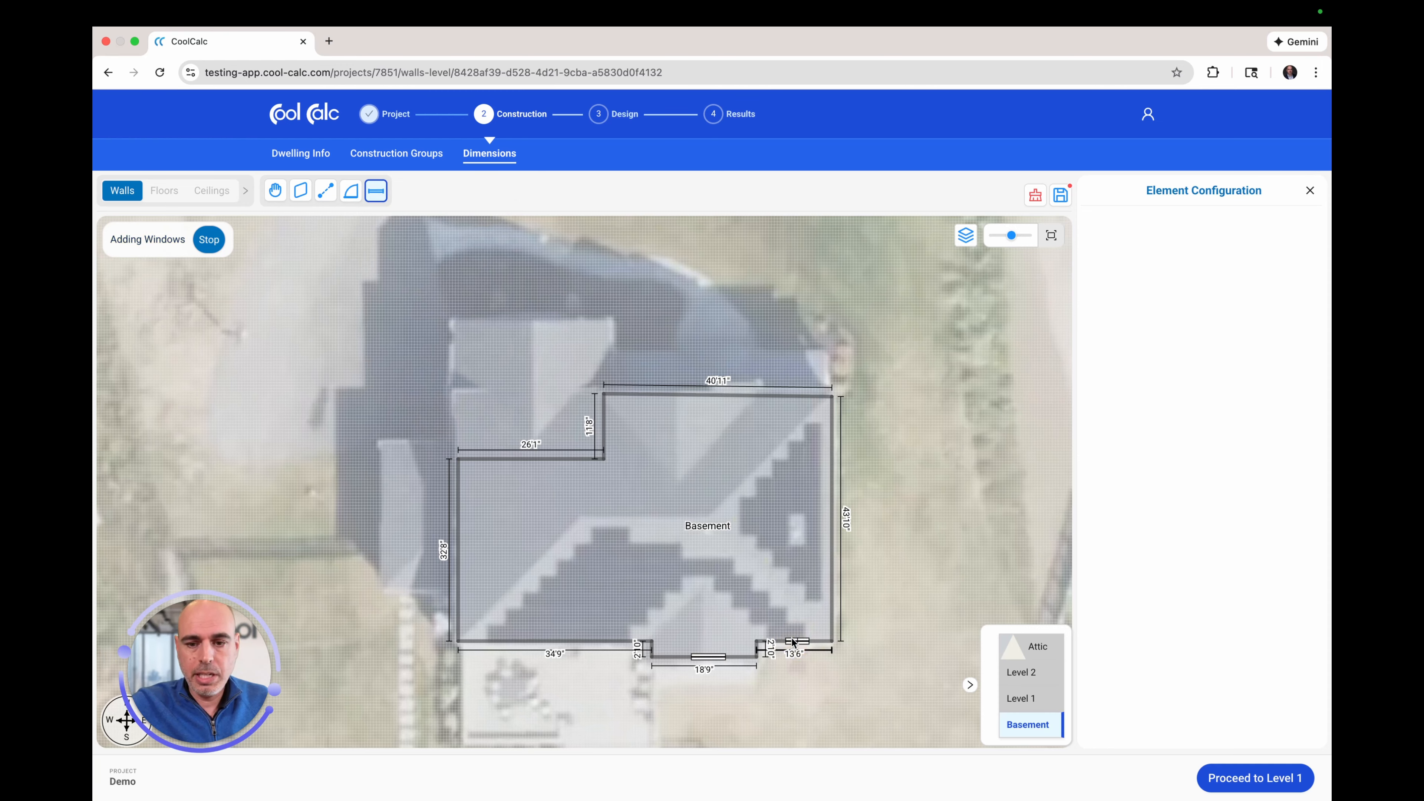
click(211, 243)
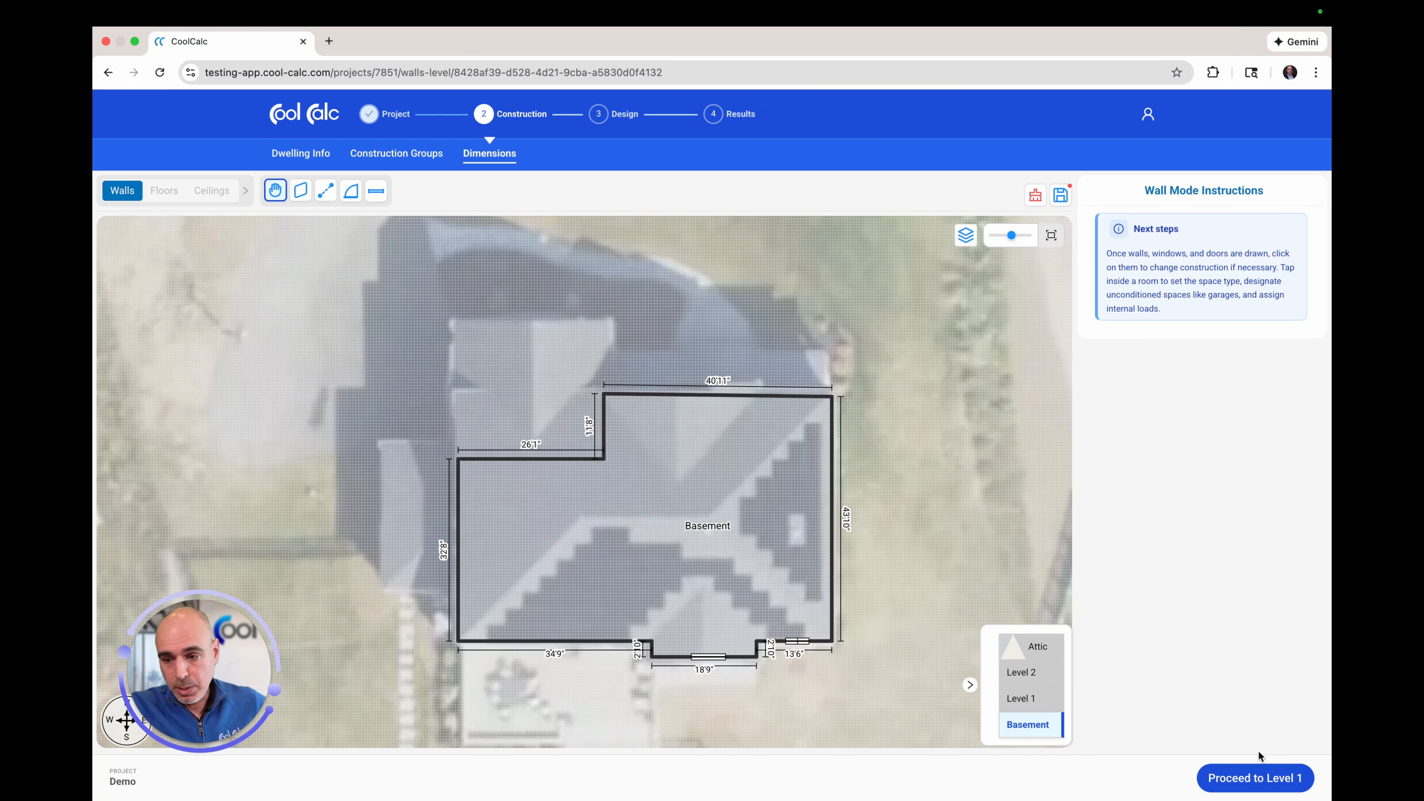
Step: Proceed to Level 1 past the missing-doors warning and copy the Basement's external walls onto it
click(1249, 780)
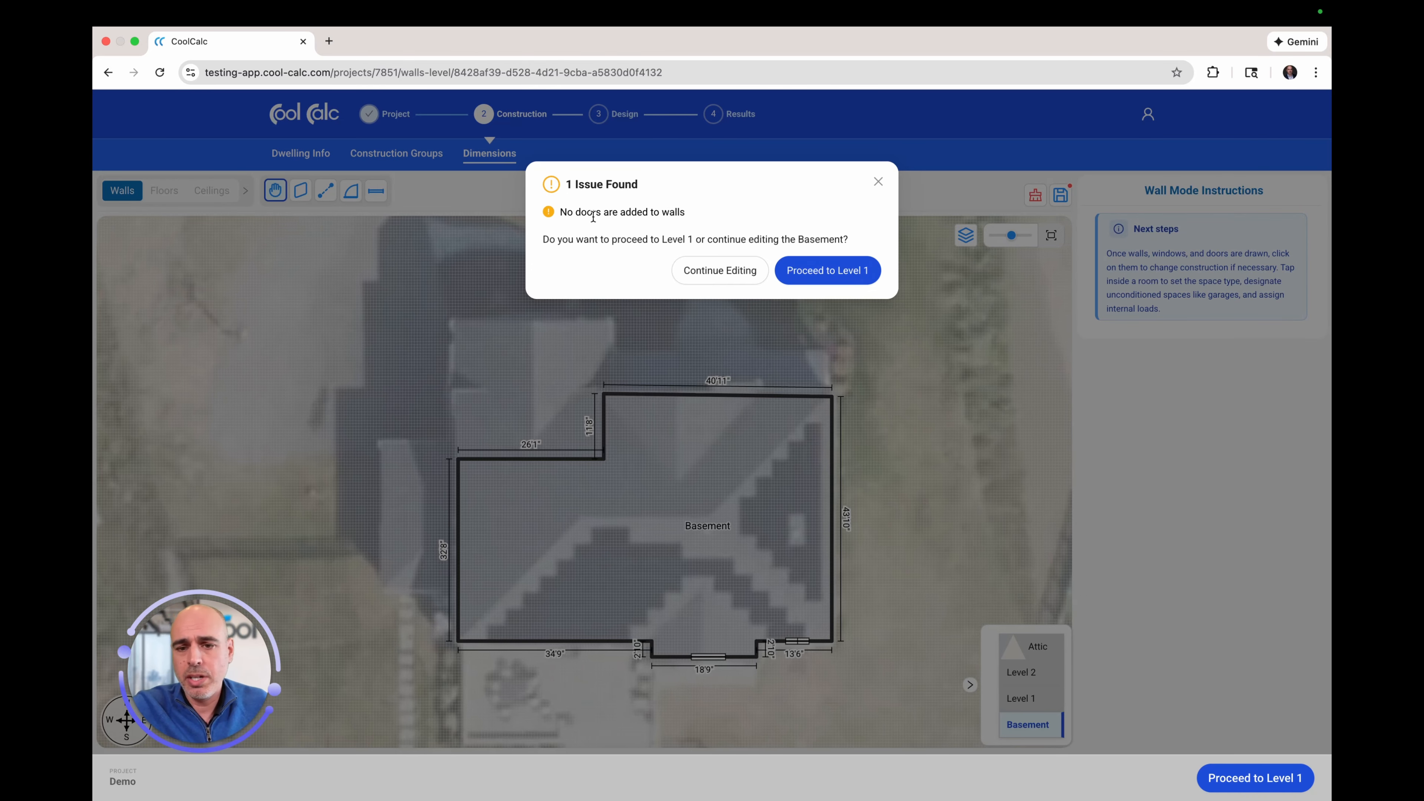
click(828, 271)
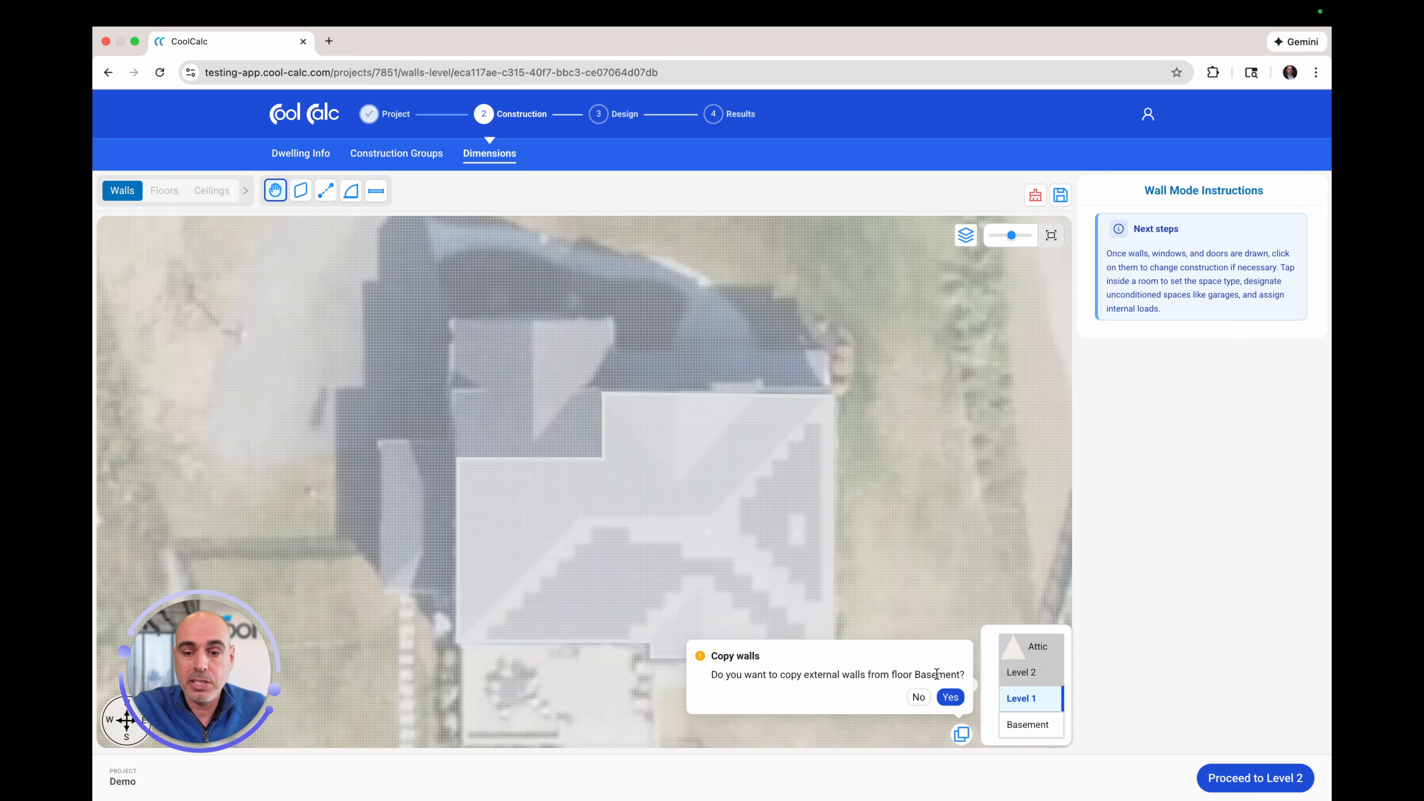
click(951, 698)
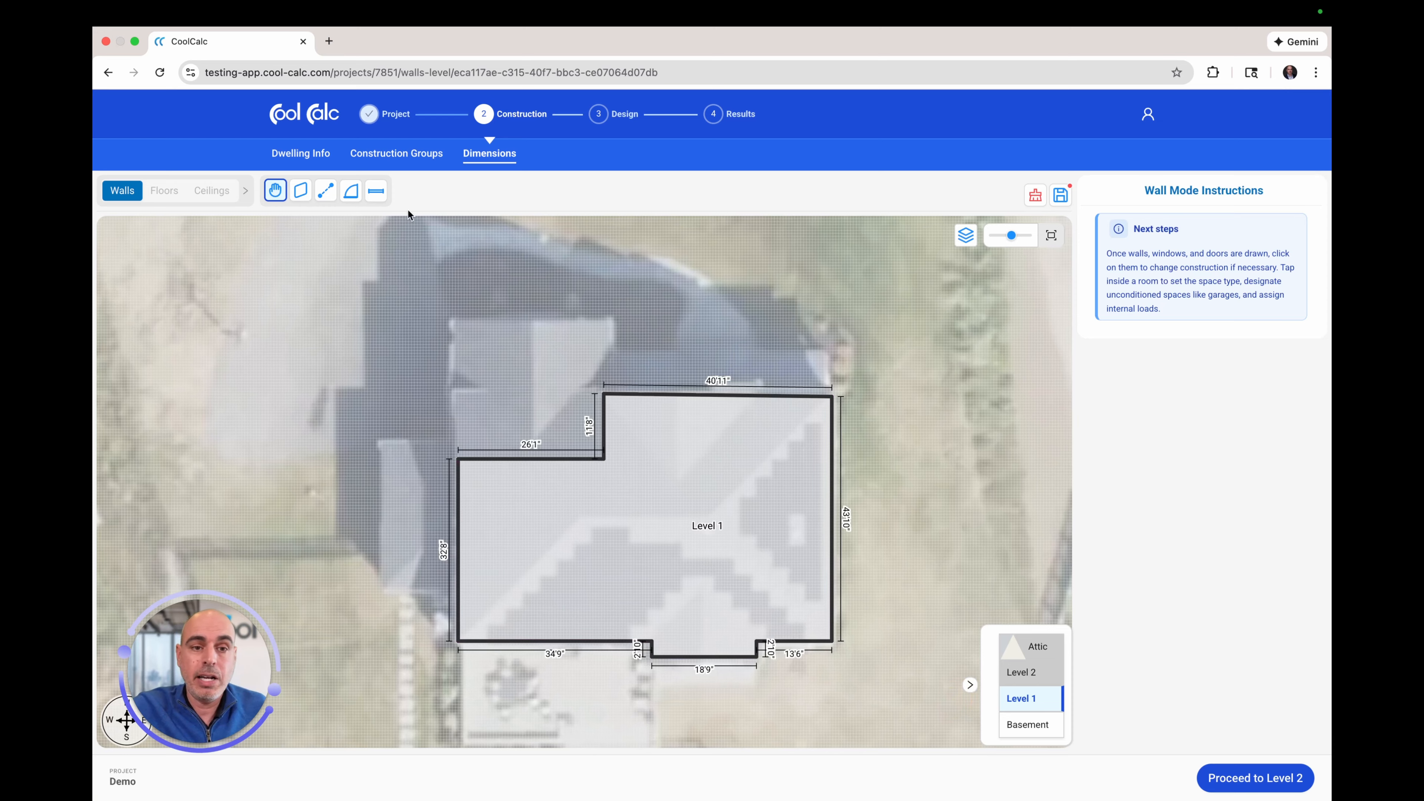
Step: Draw Room 2 as a rectangle in the upper-left notch and open its north wall's settings
click(301, 194)
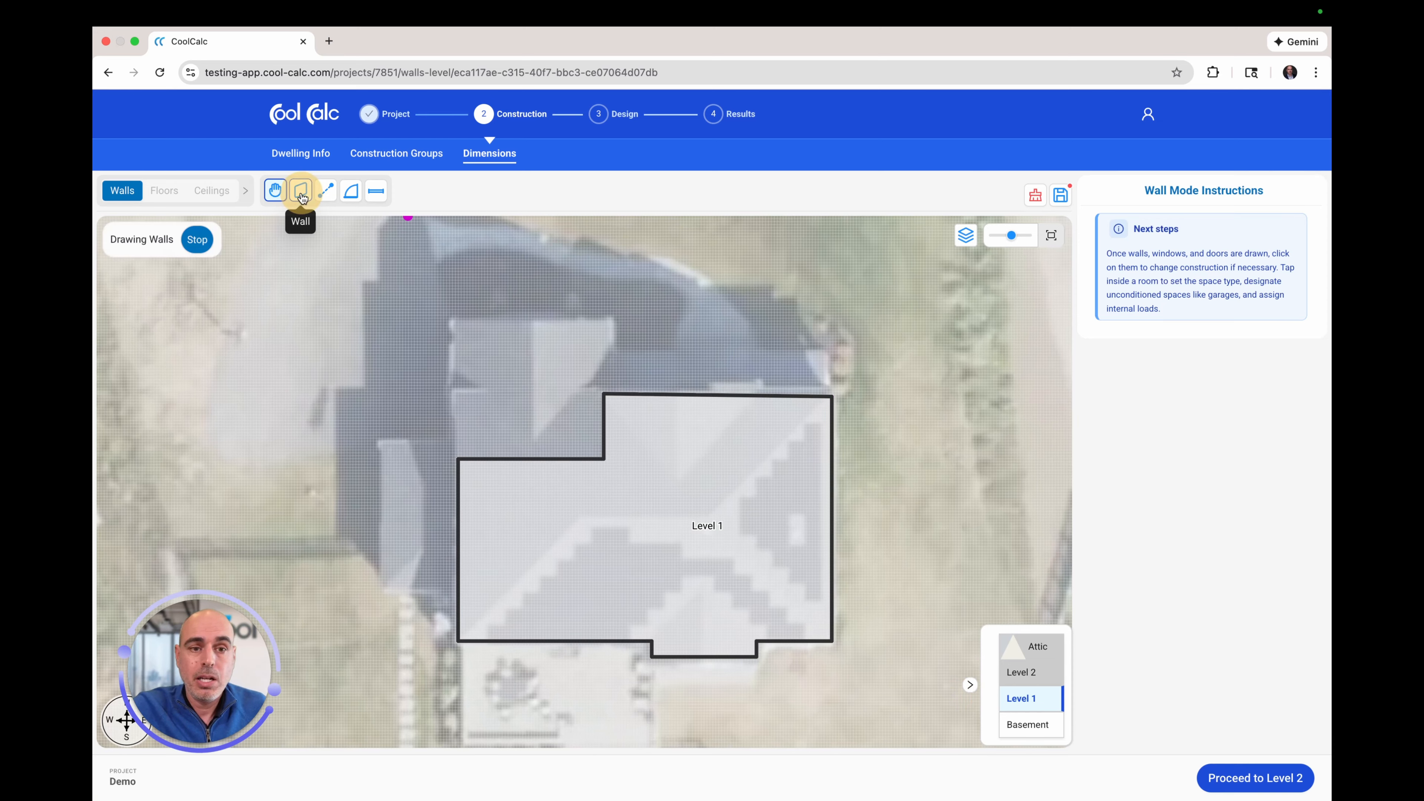
click(604, 395)
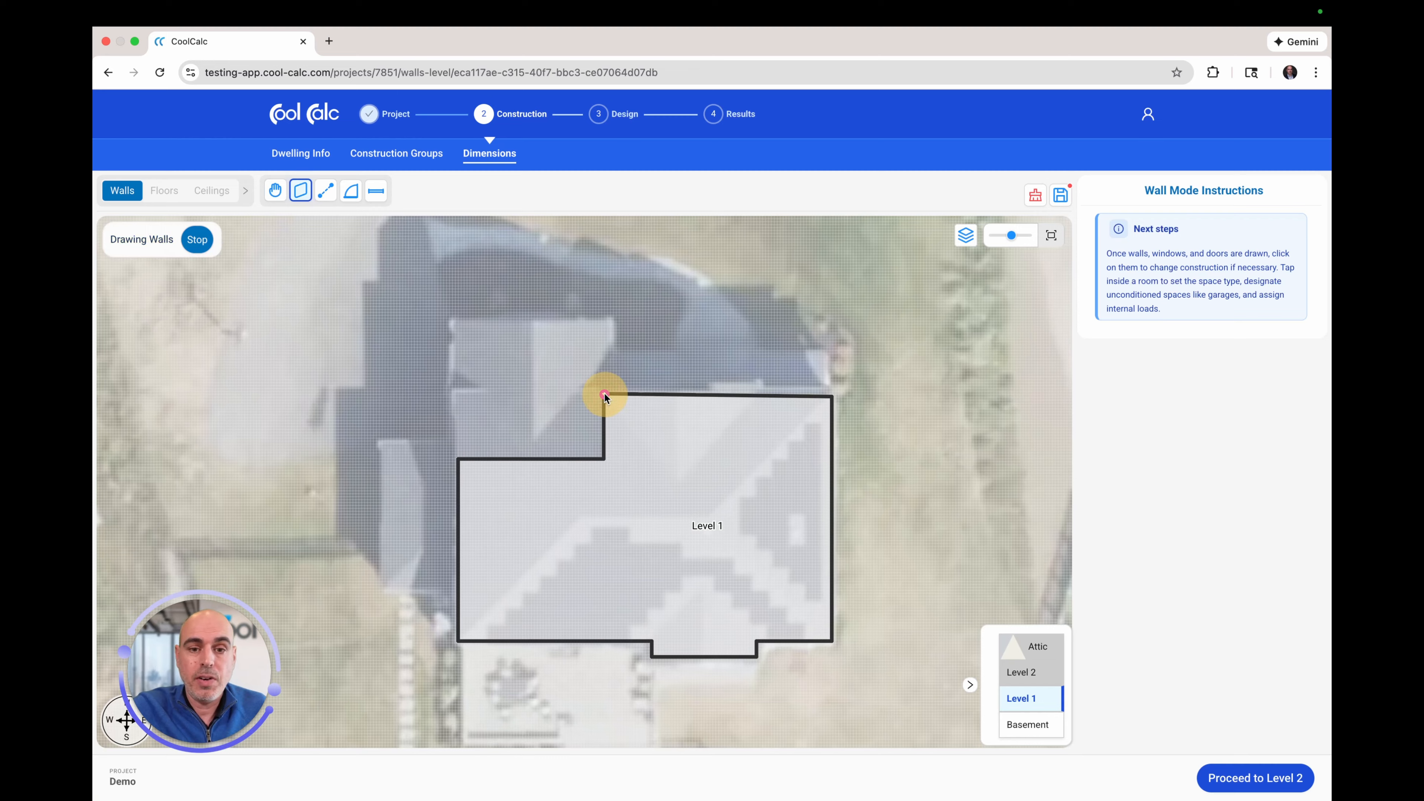
click(603, 325)
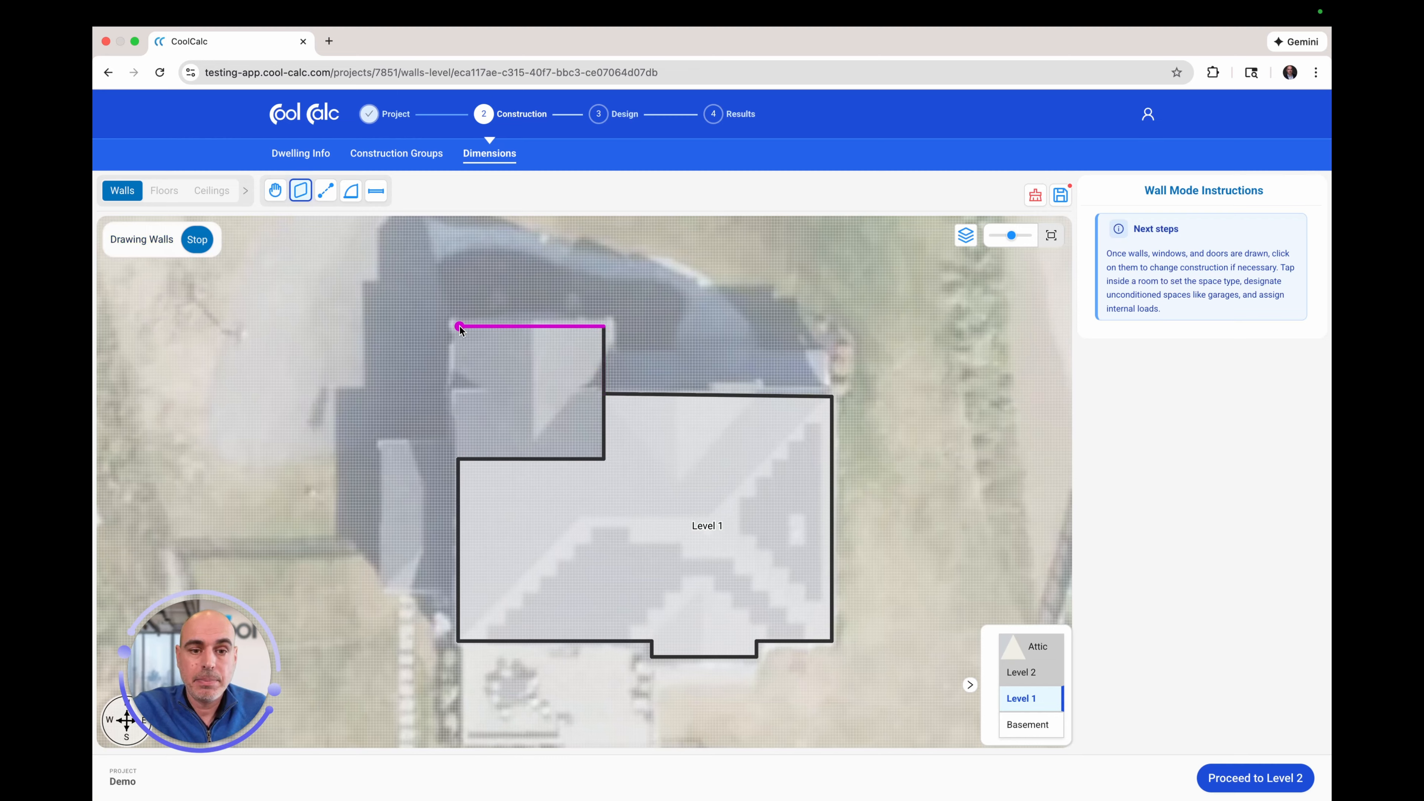
click(457, 325)
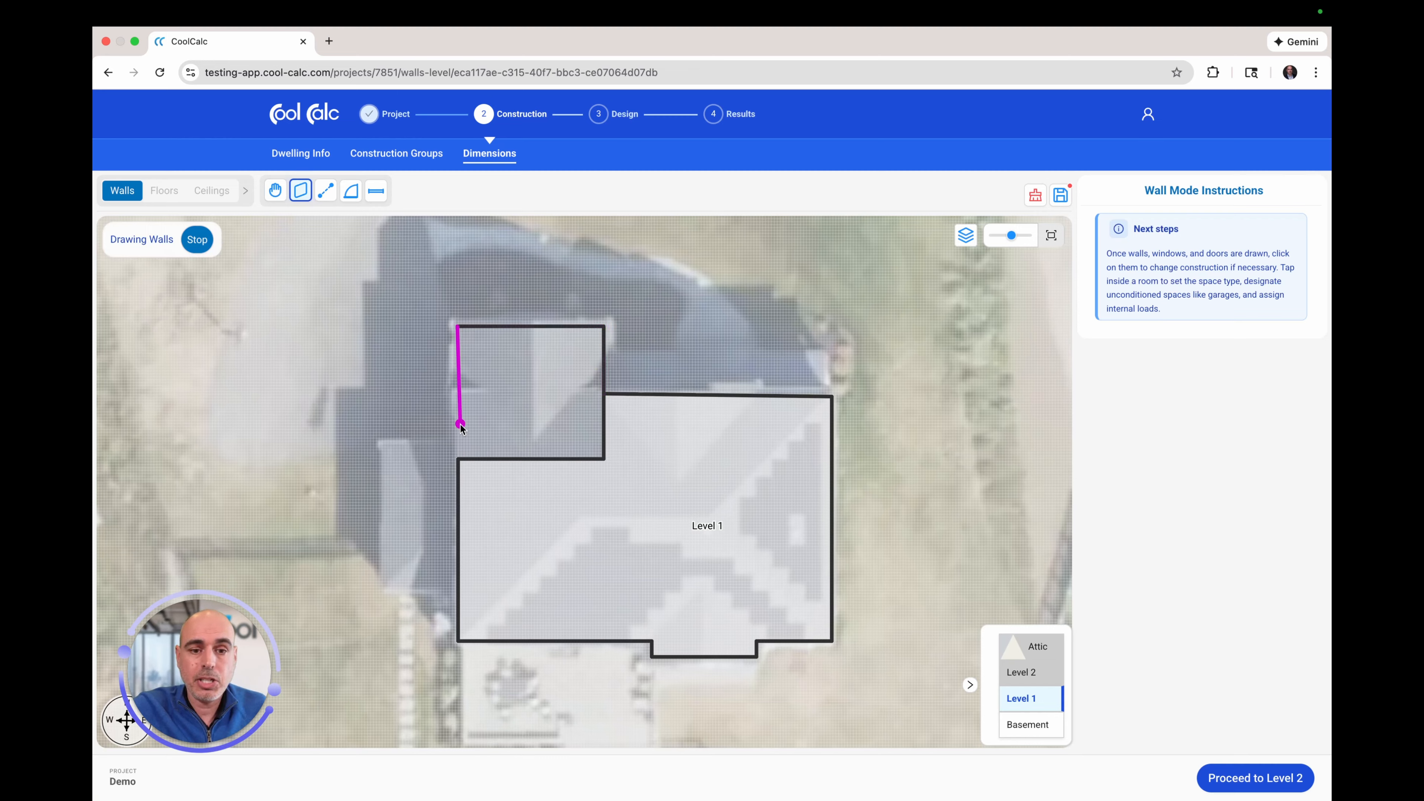
click(458, 459)
drag(459, 327, 459, 327)
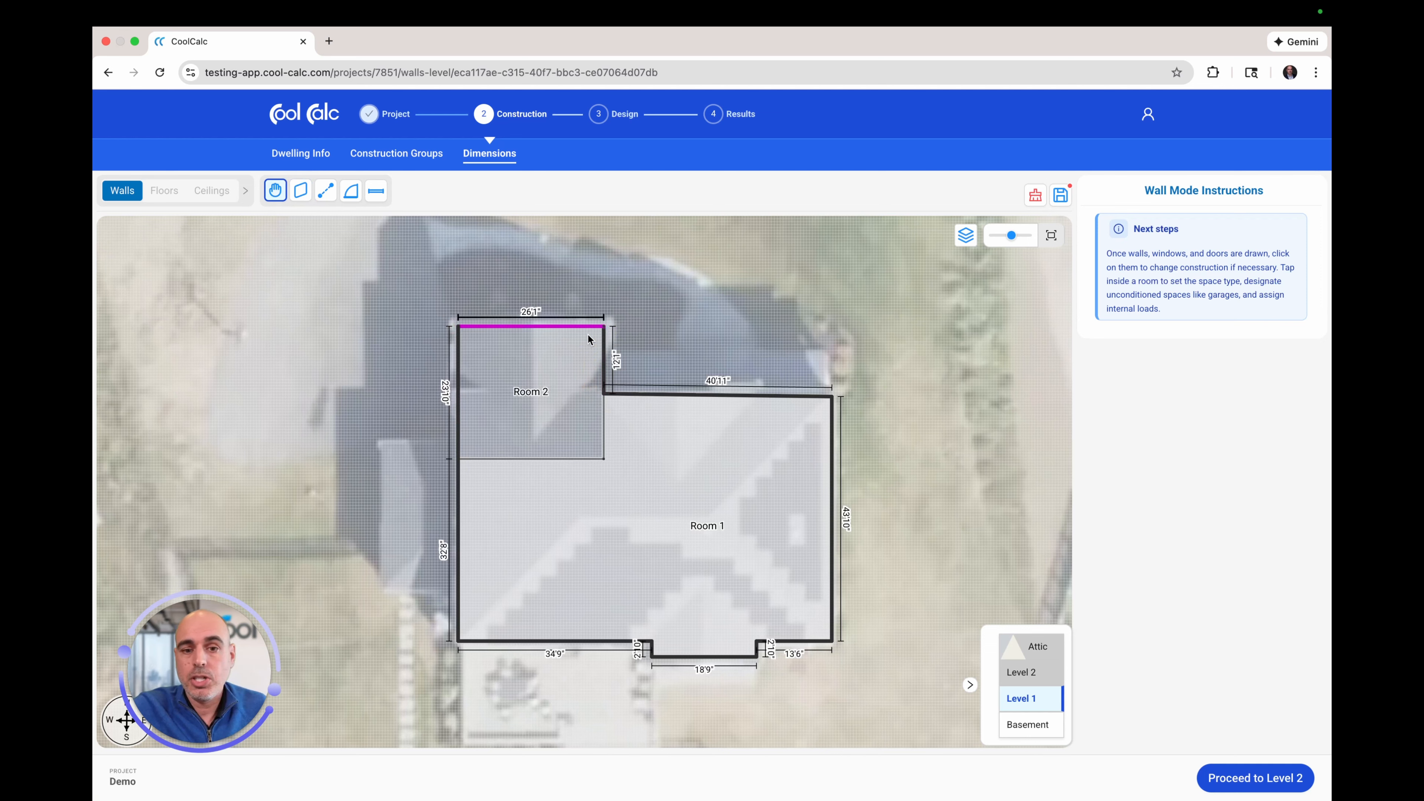
click(554, 327)
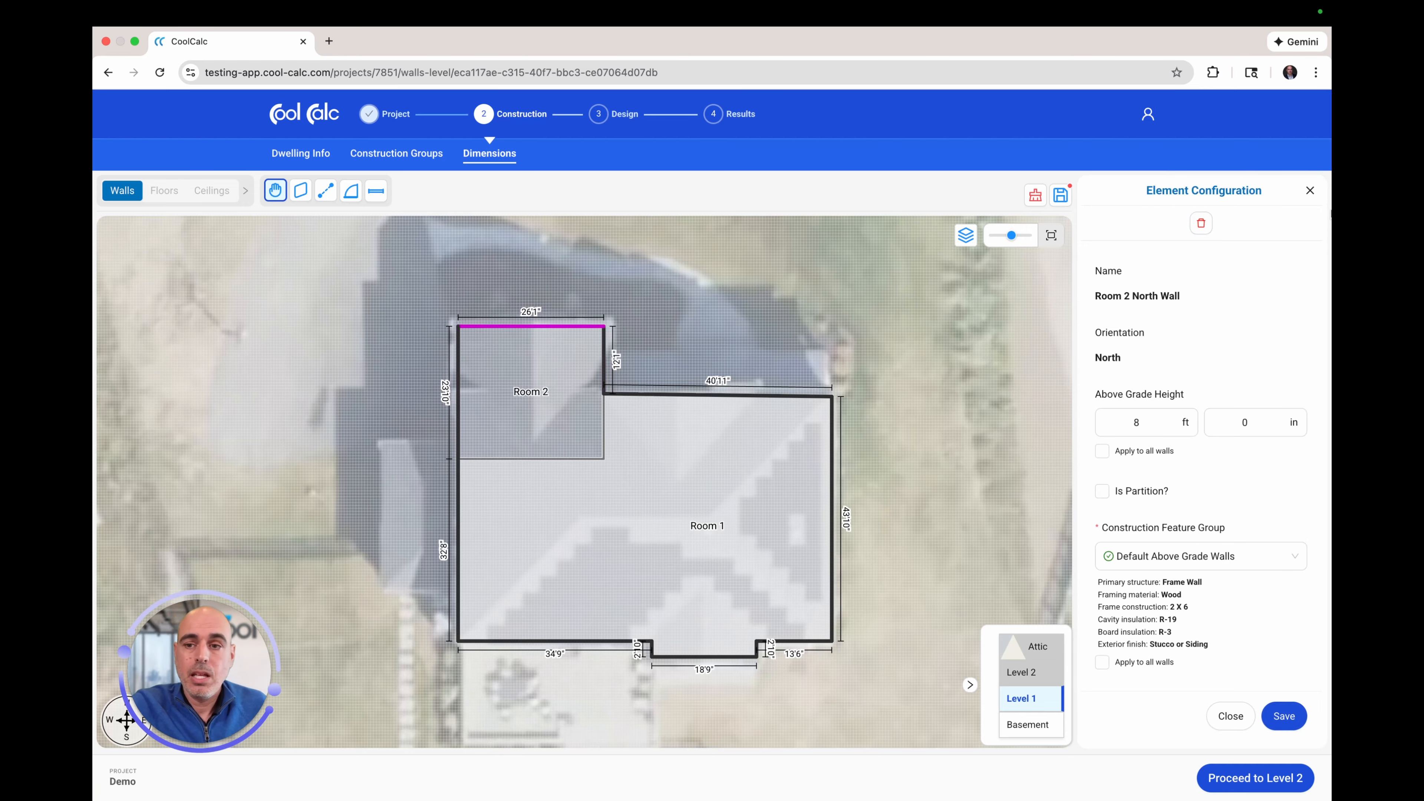
Step: Close the wall settings and drag Room 2's north-west corner and north wall into place
click(1309, 190)
scroll(567, 329, up, 2)
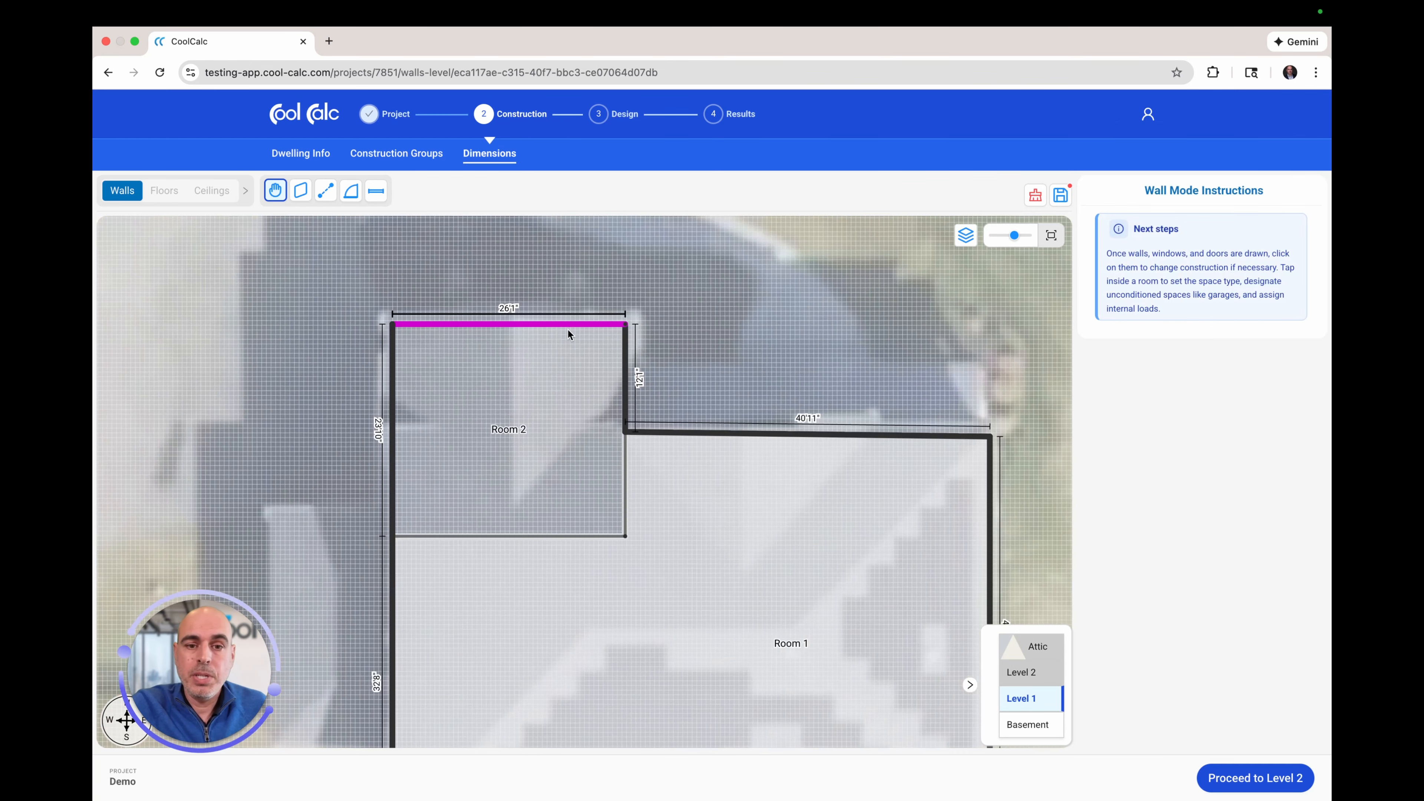
scroll(567, 328, up, 1)
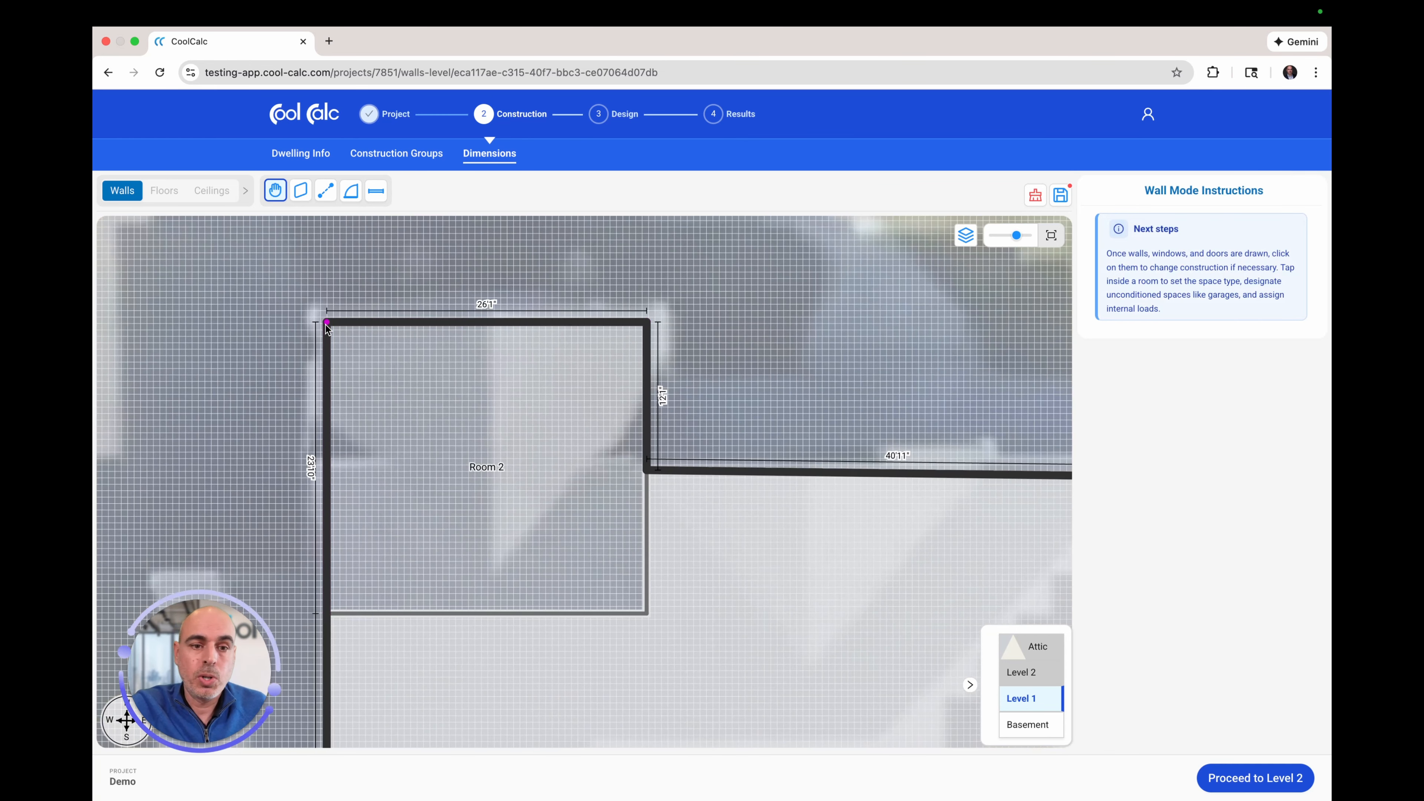
mouse_move(327, 324)
mouse_down()
mouse_move(248, 299)
mouse_move(161, 308)
mouse_move(367, 327)
mouse_move(329, 322)
mouse_up()
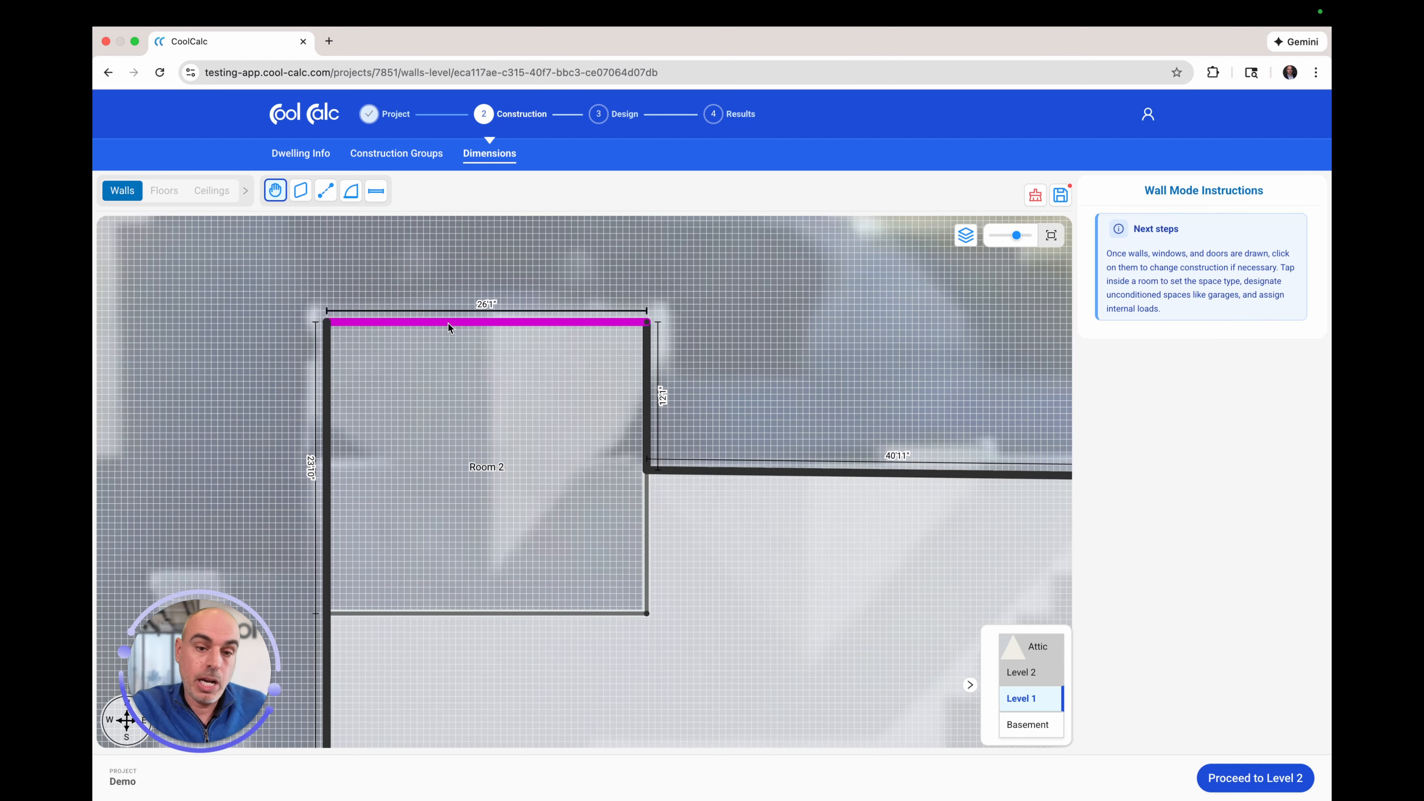
mouse_move(448, 323)
mouse_down()
mouse_move(450, 244)
mouse_move(456, 313)
mouse_up()
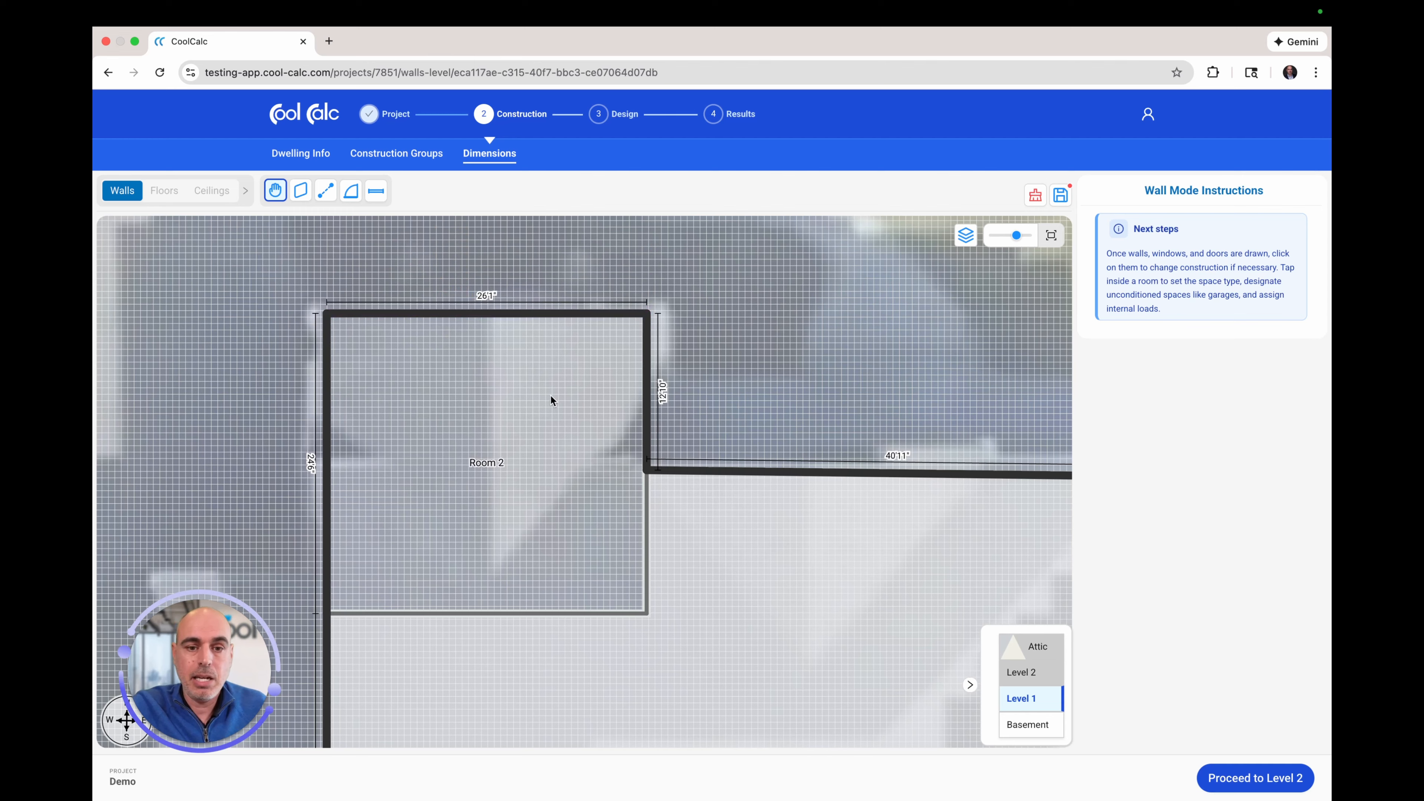
scroll(551, 396, down, 5)
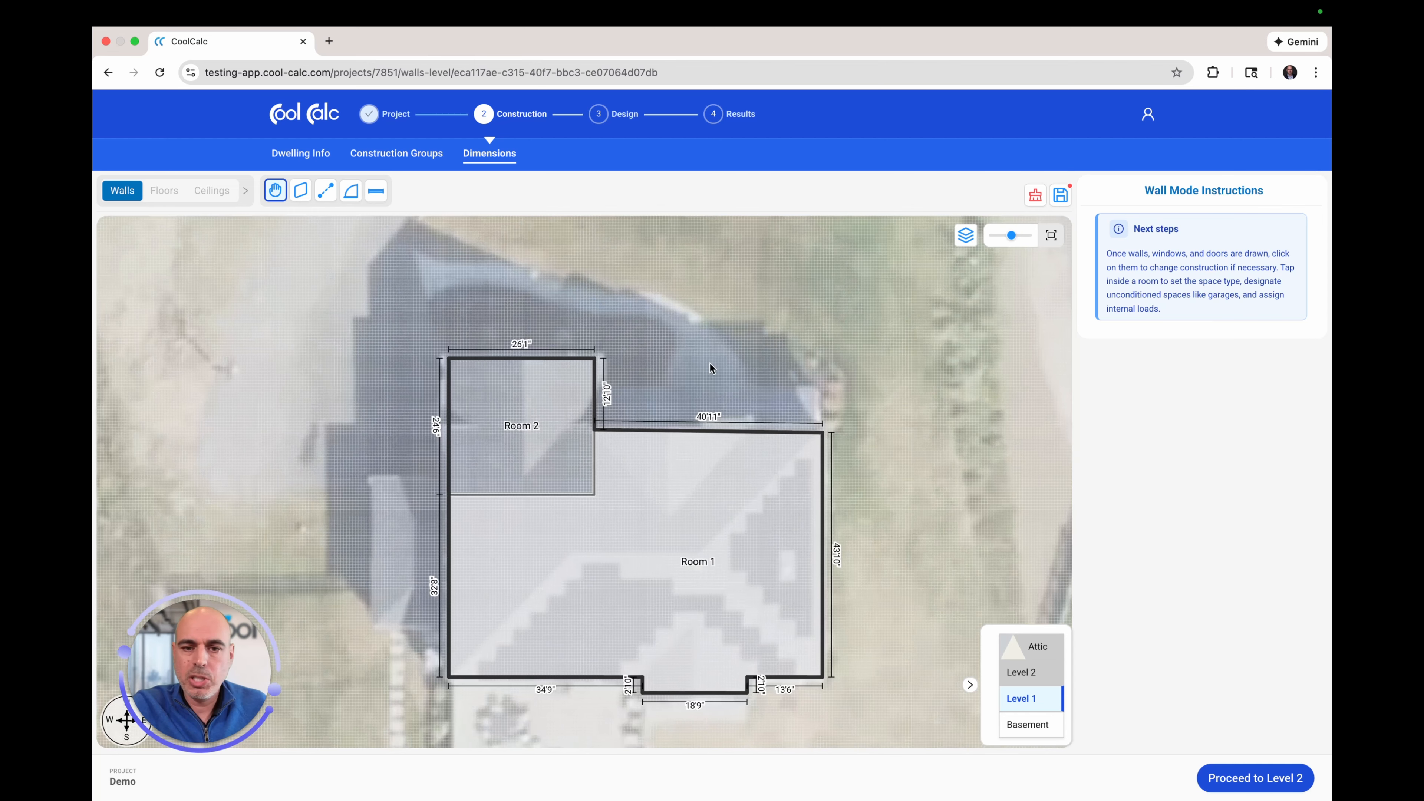
Step: Set Room 2 to unconditioned, type Garage - Under Living Space, and save
click(557, 397)
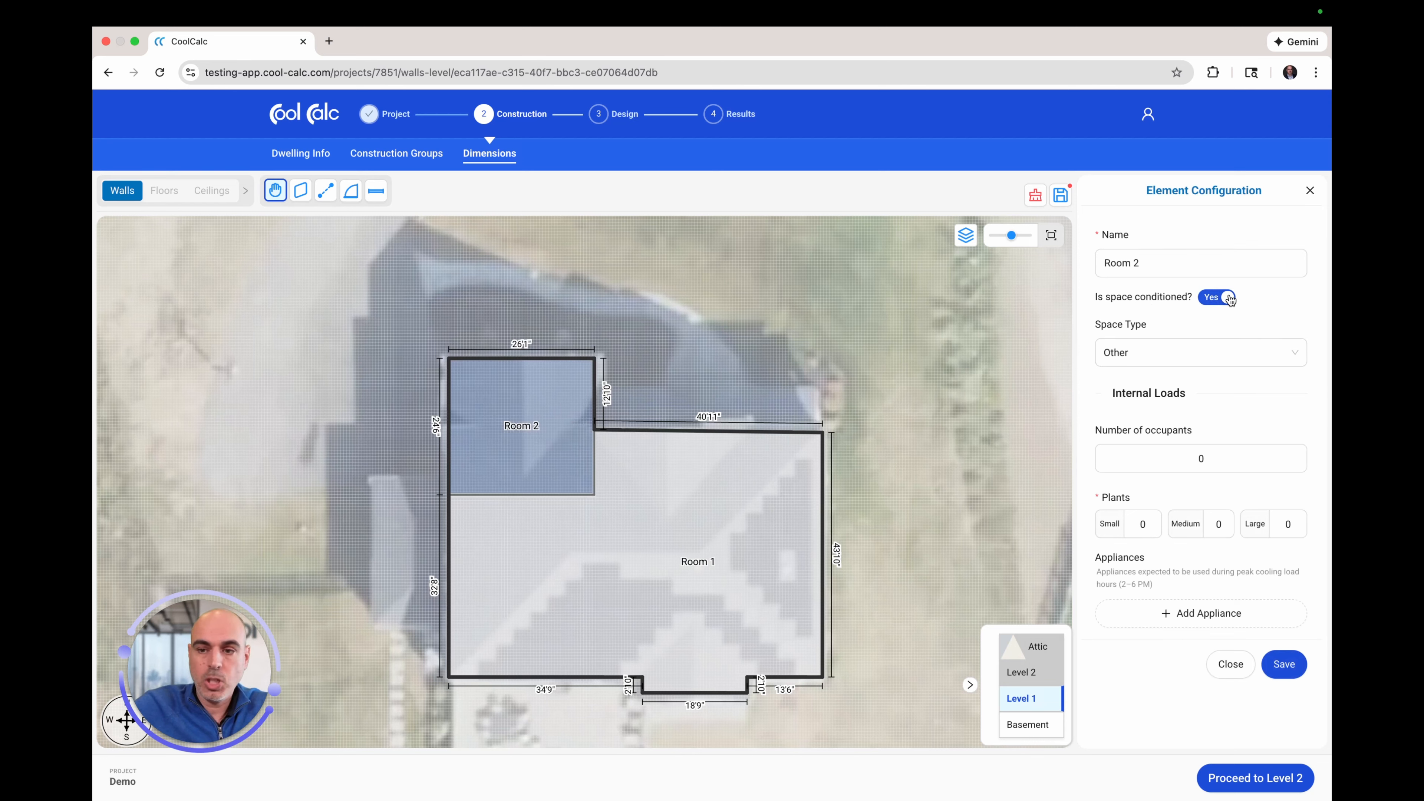
click(1204, 301)
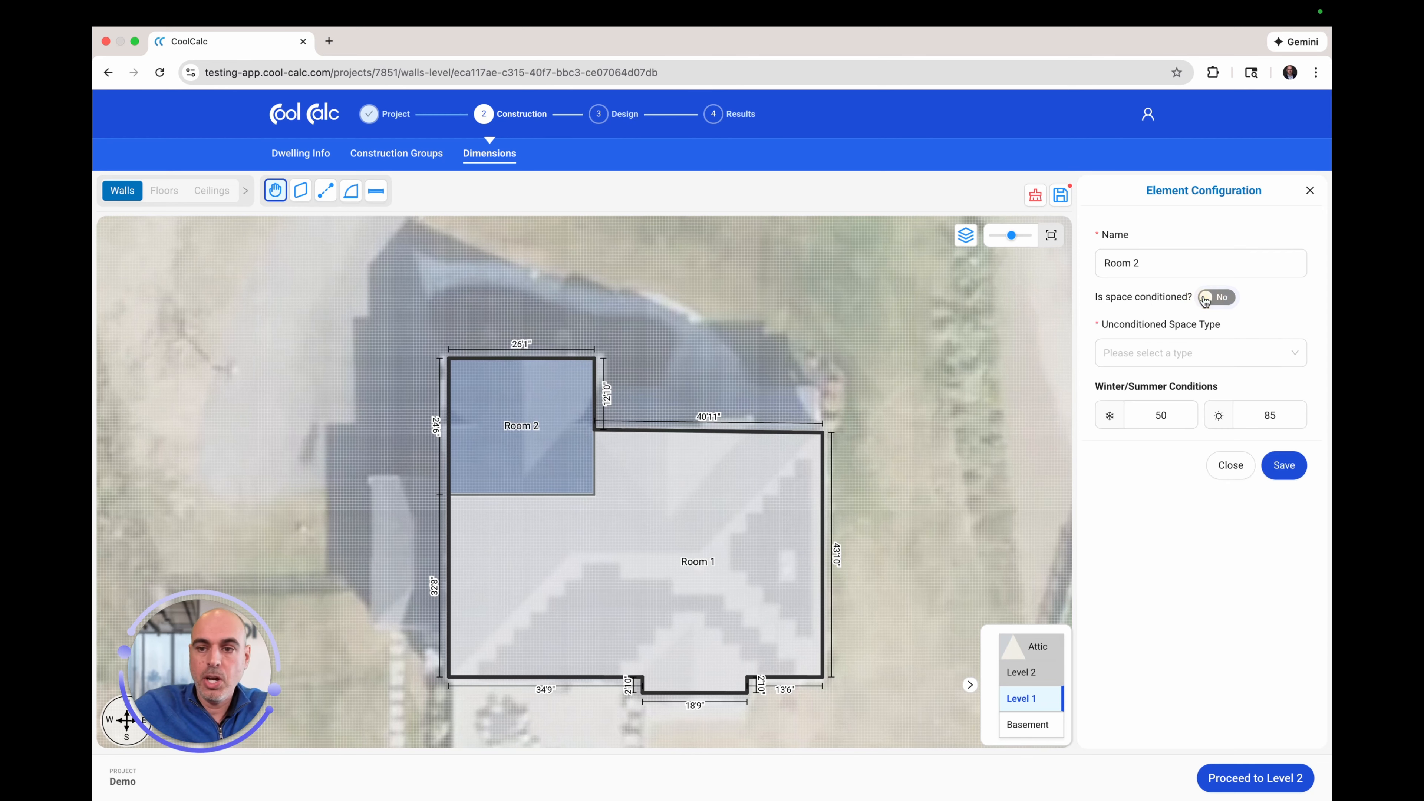
click(1170, 352)
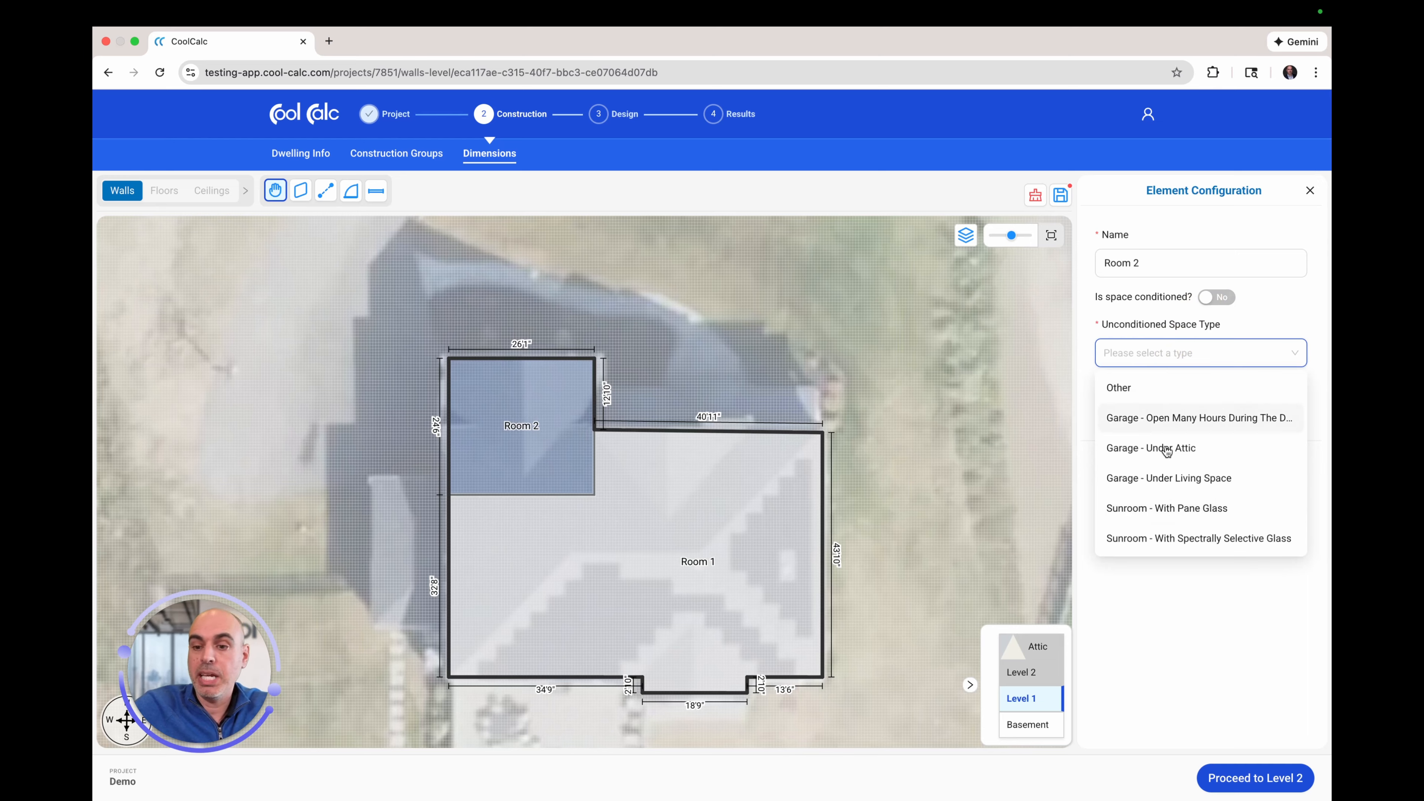
click(1164, 478)
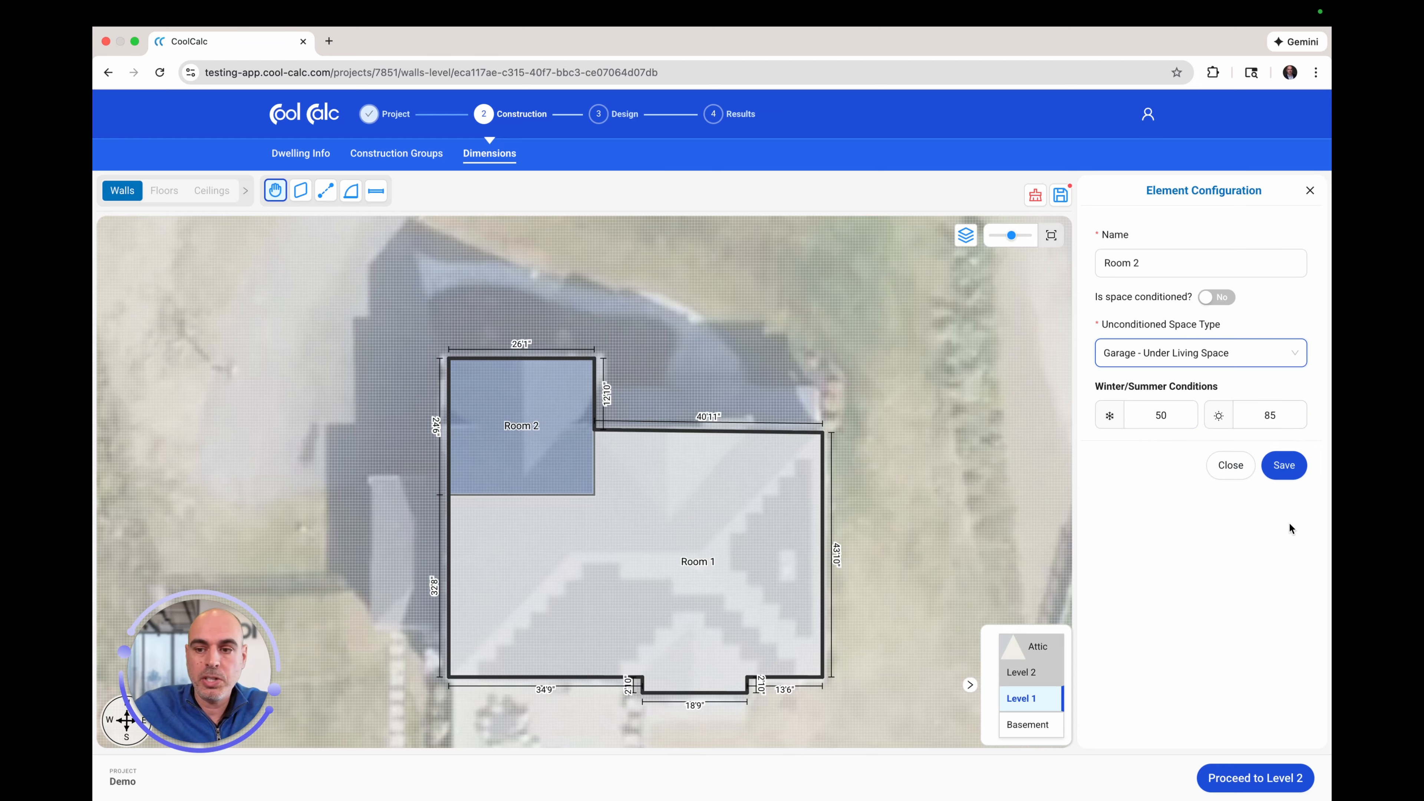
click(1286, 465)
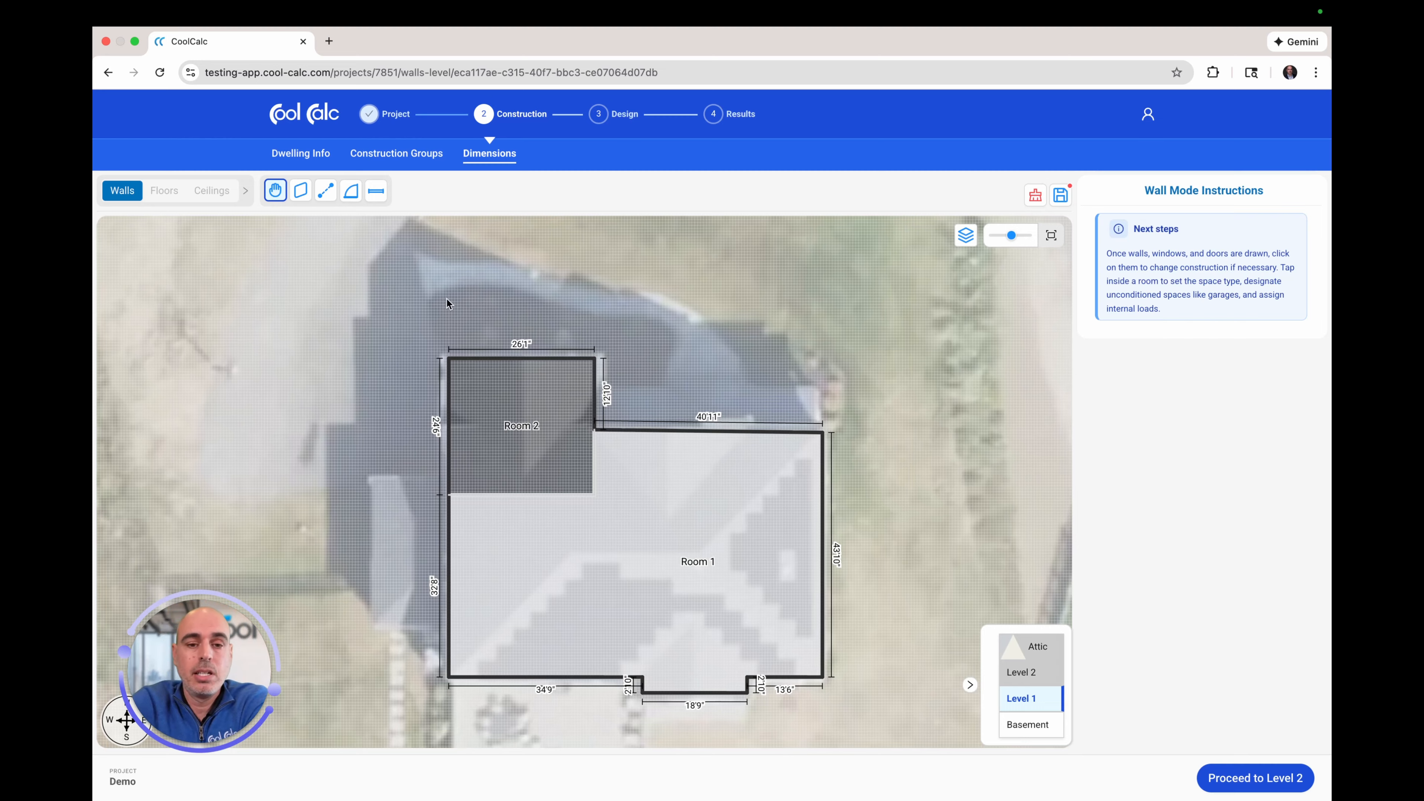
Step: Place a double door on Room 1's 40'11" top wall
click(358, 198)
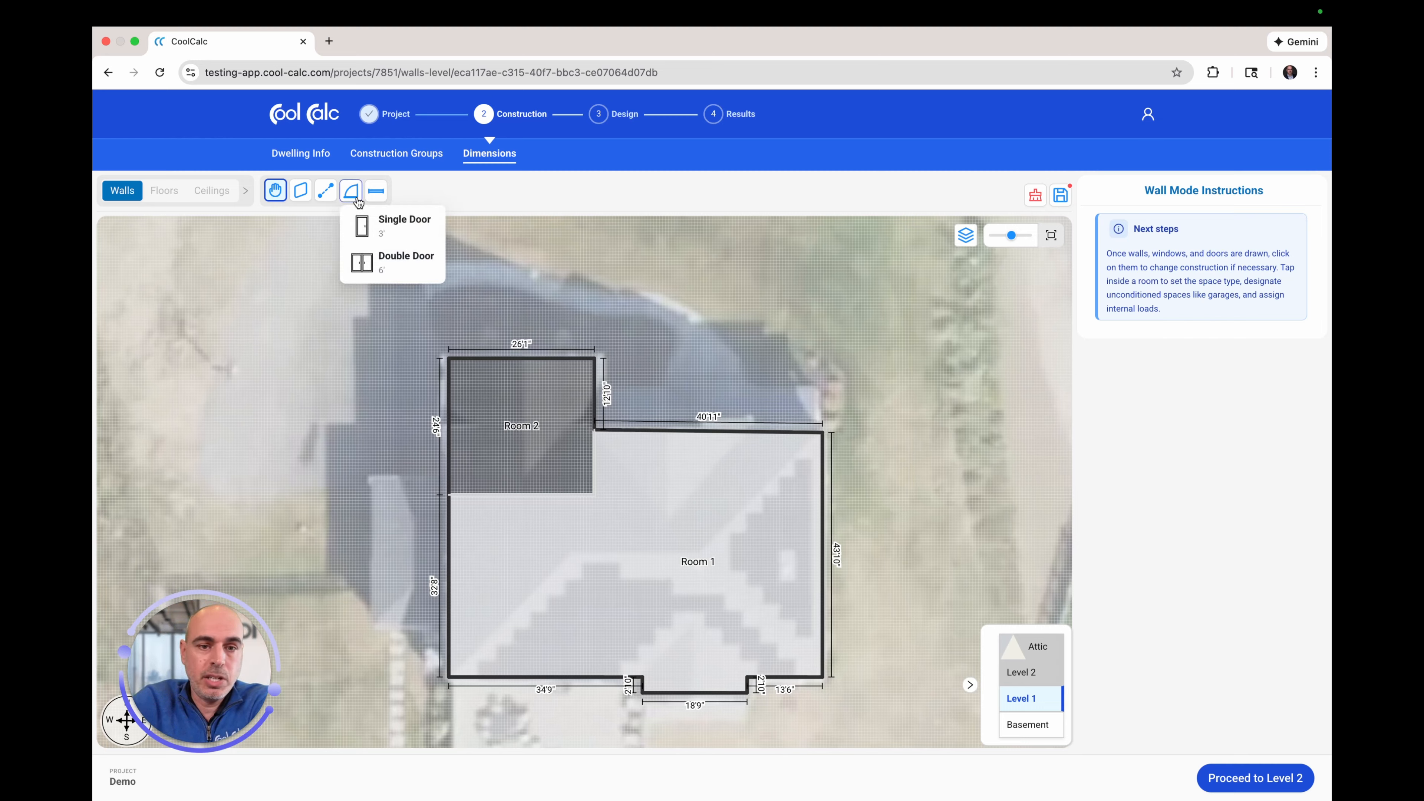
click(380, 258)
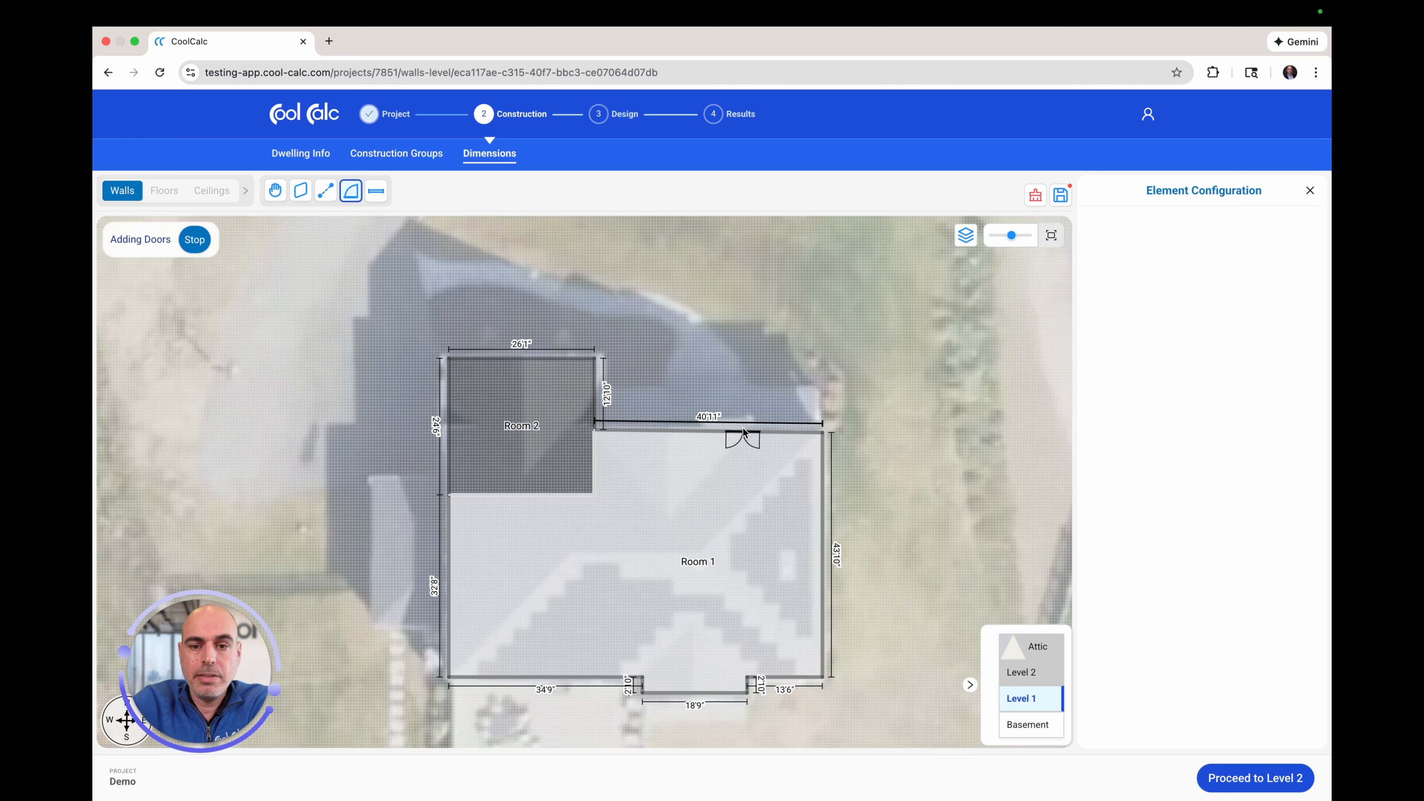
click(740, 427)
Step: Set up a custom window with a 2 ft sill height
click(376, 191)
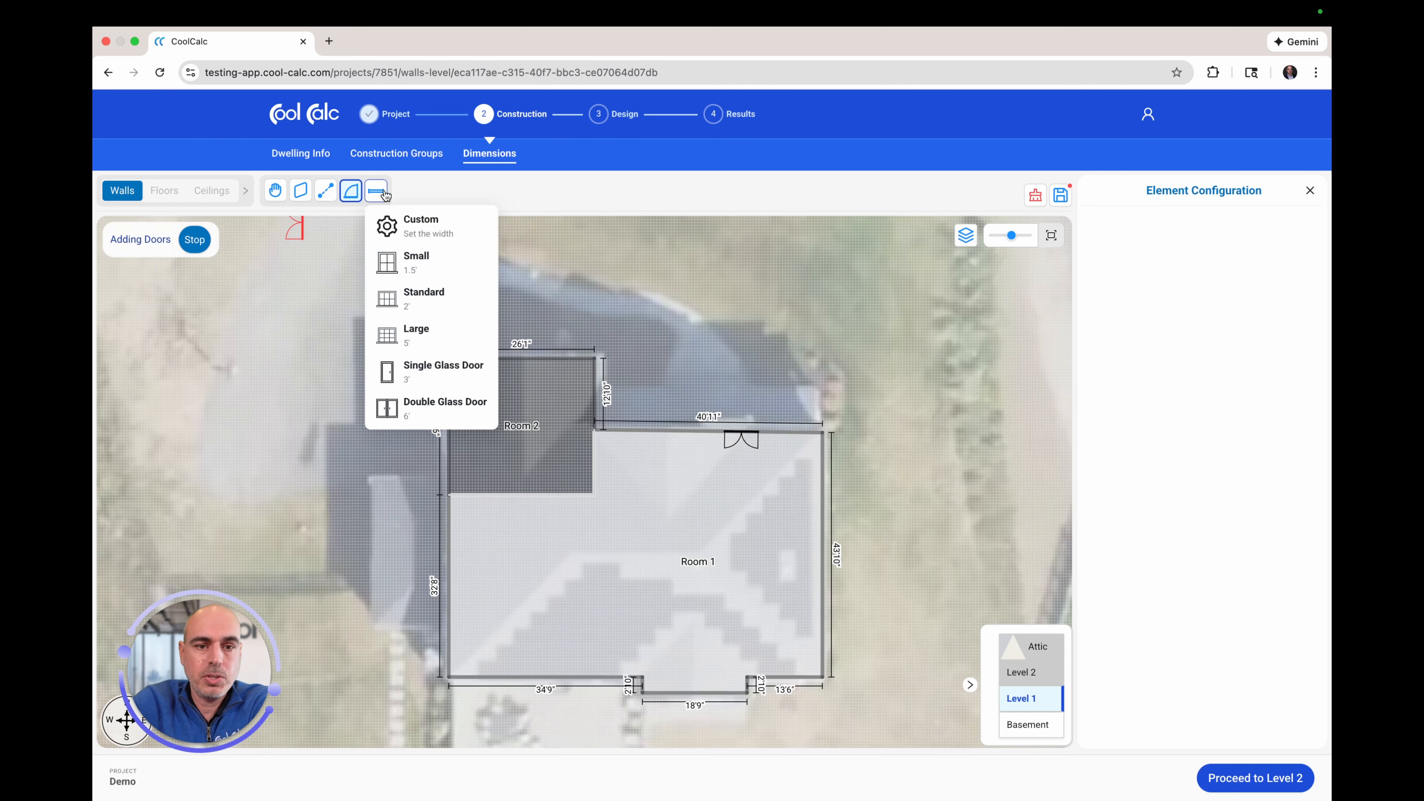
click(385, 224)
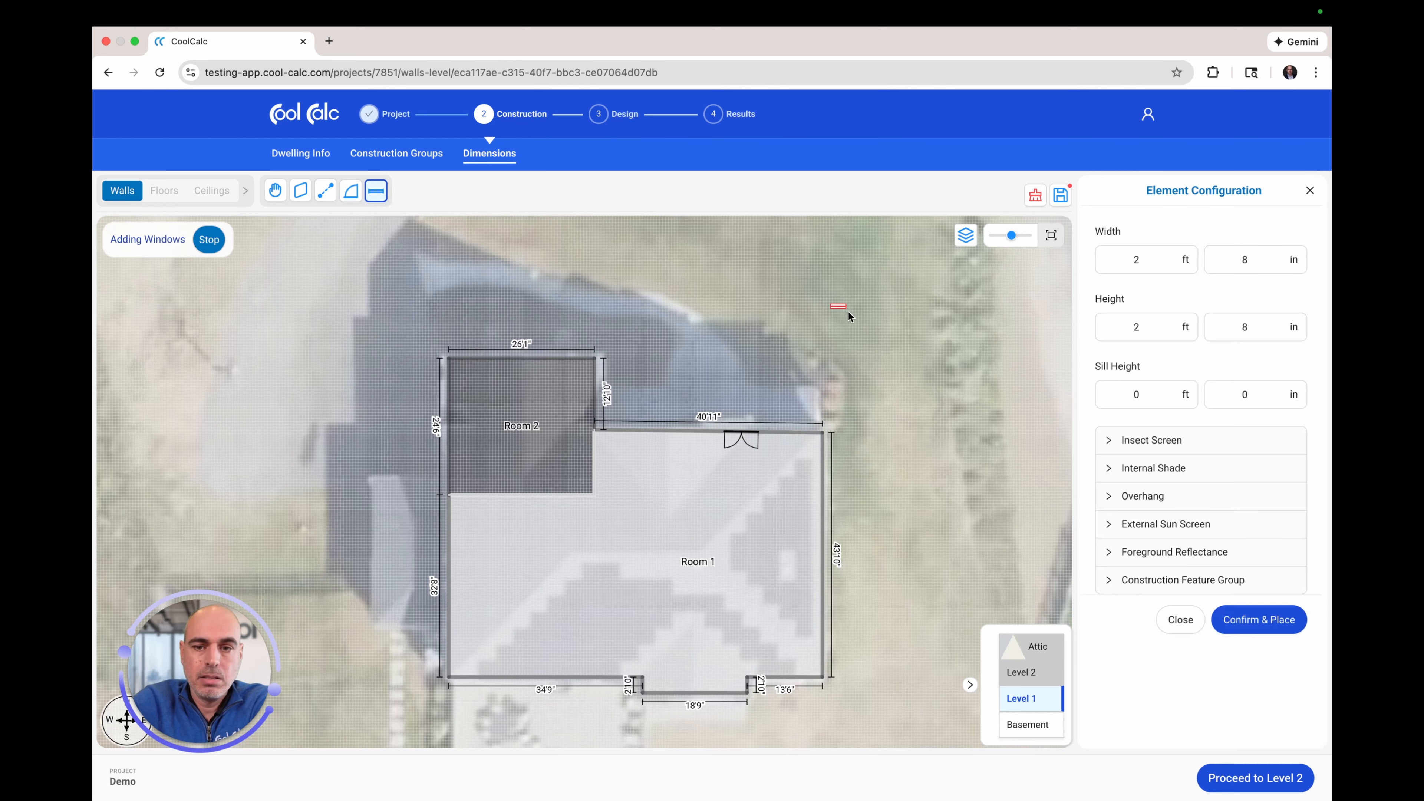
click(1134, 393)
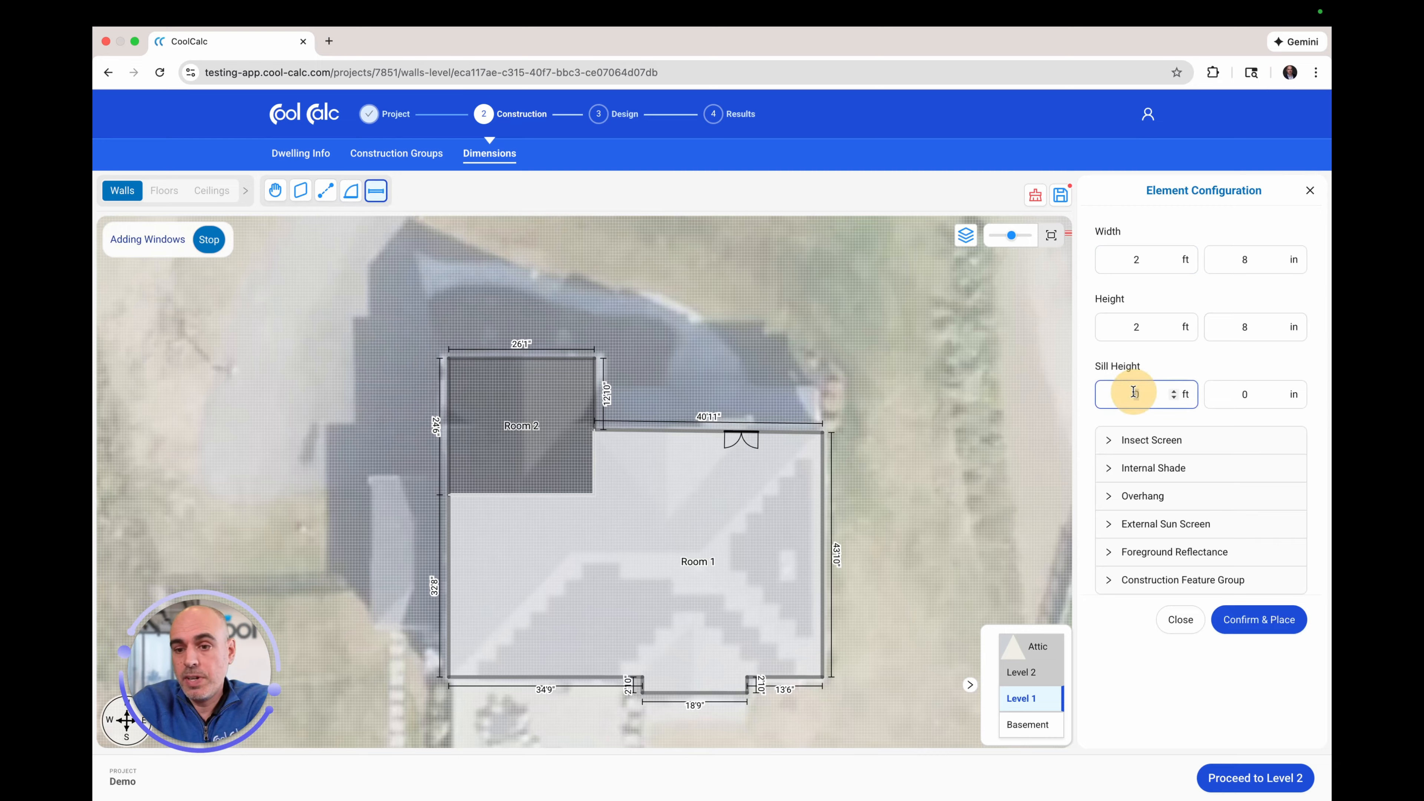
text(2)
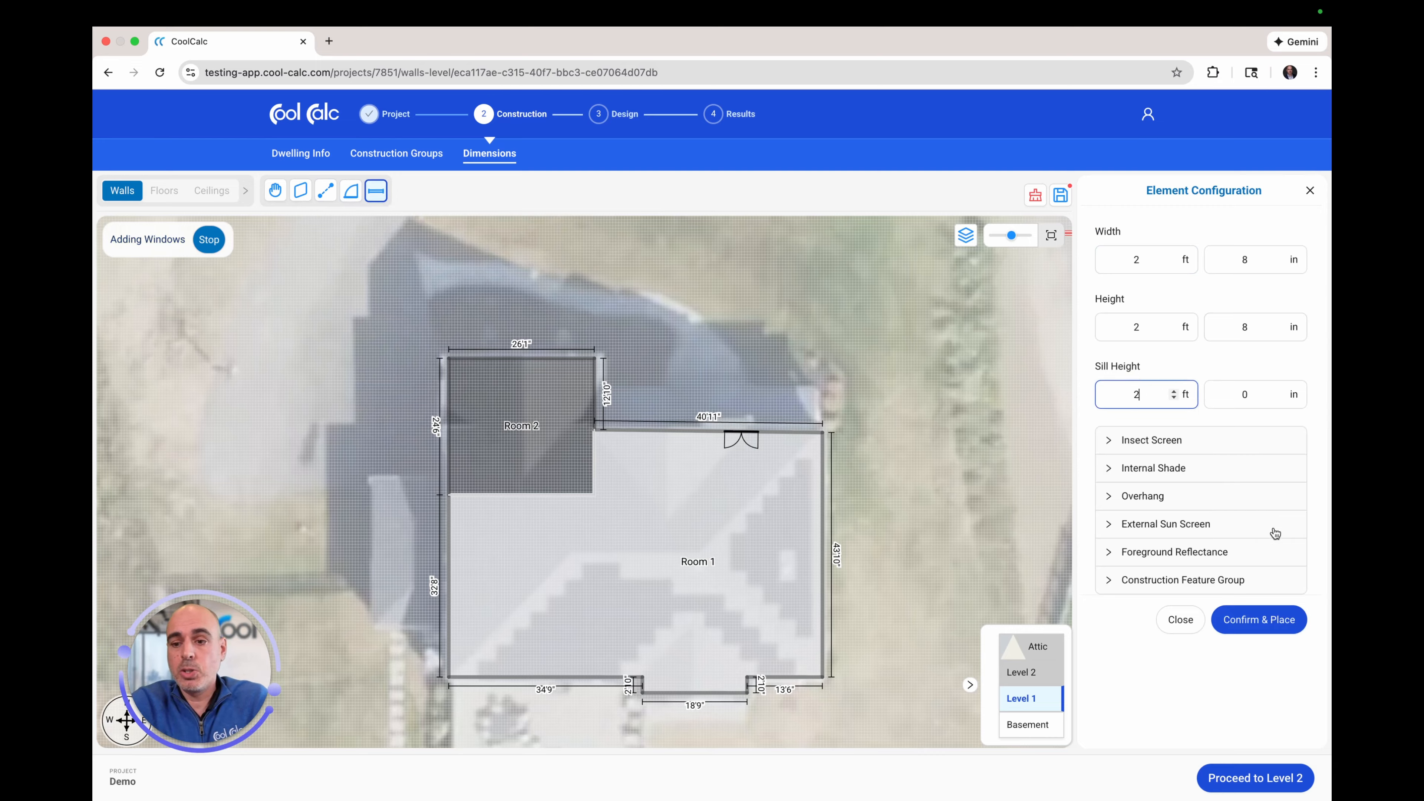
click(1257, 624)
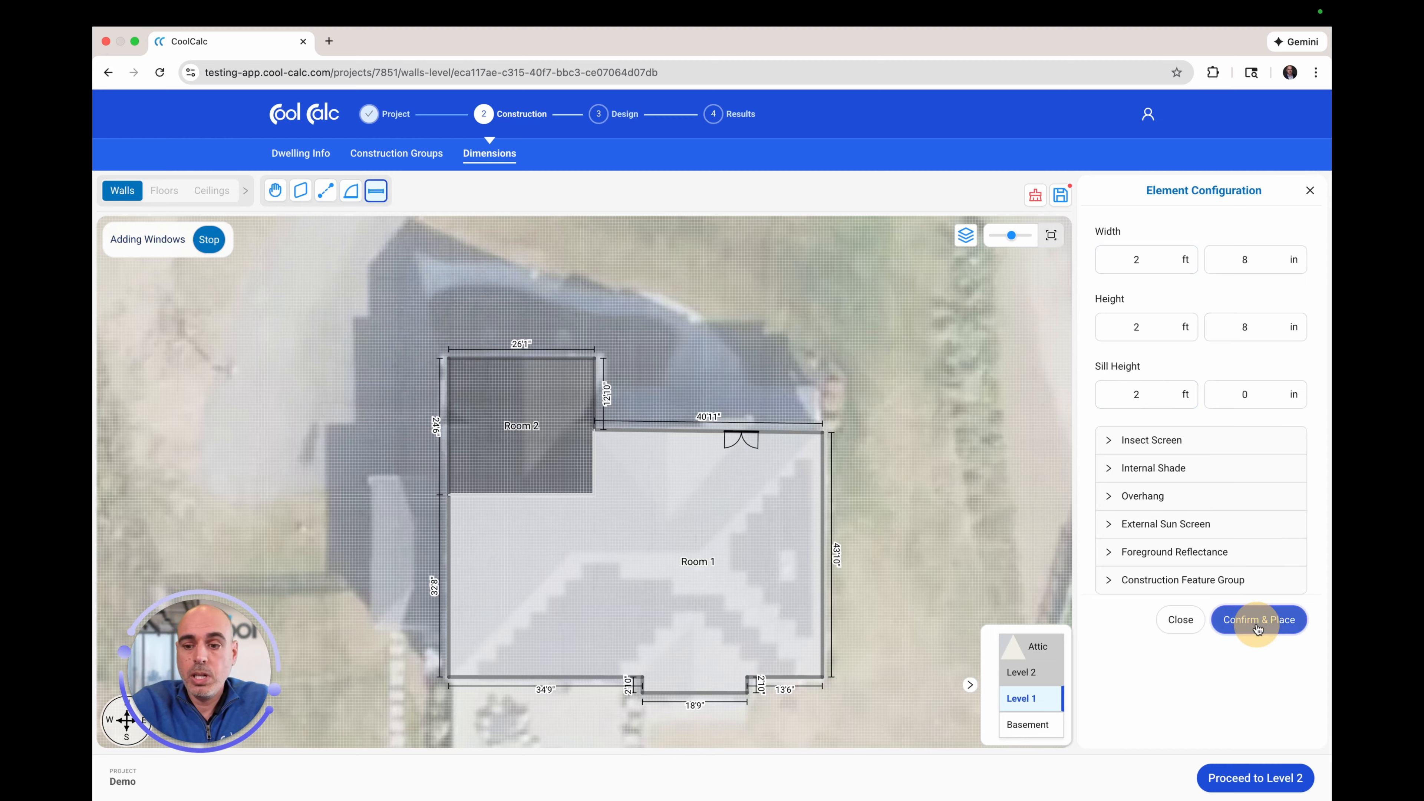
Step: Place windows: two on the top wall, two on the right, one on 13'6", two each on 34'9" and 18'9"
click(653, 438)
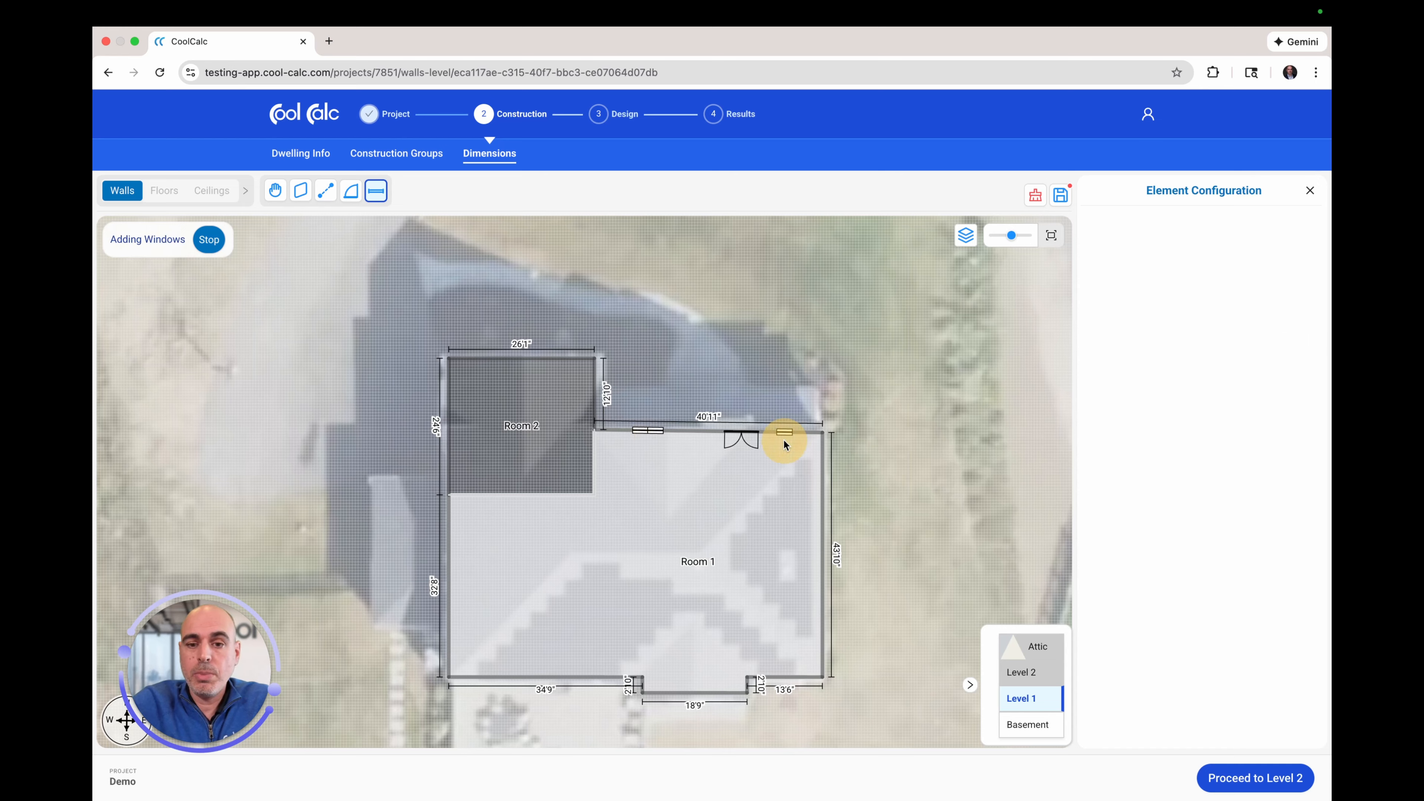
click(791, 442)
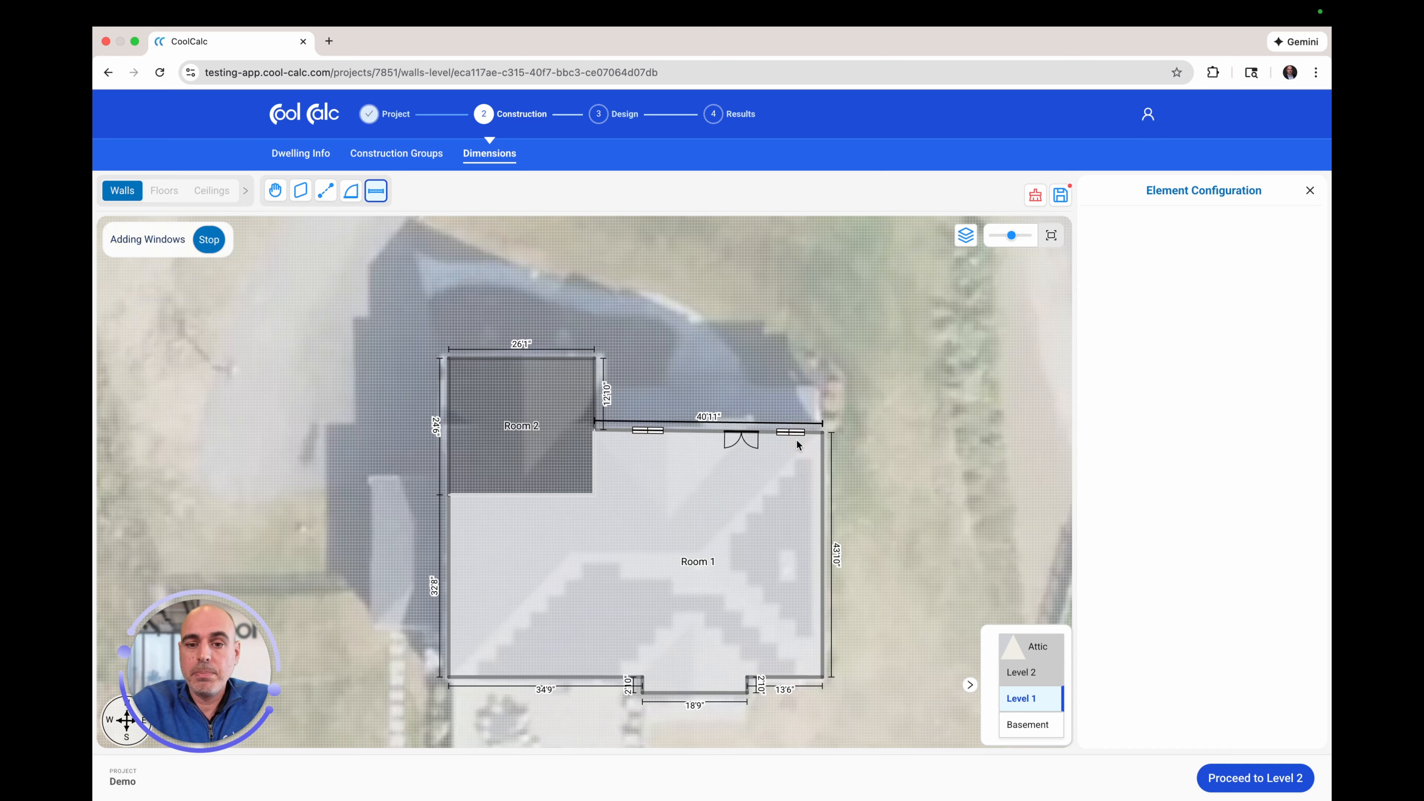
click(823, 460)
click(823, 554)
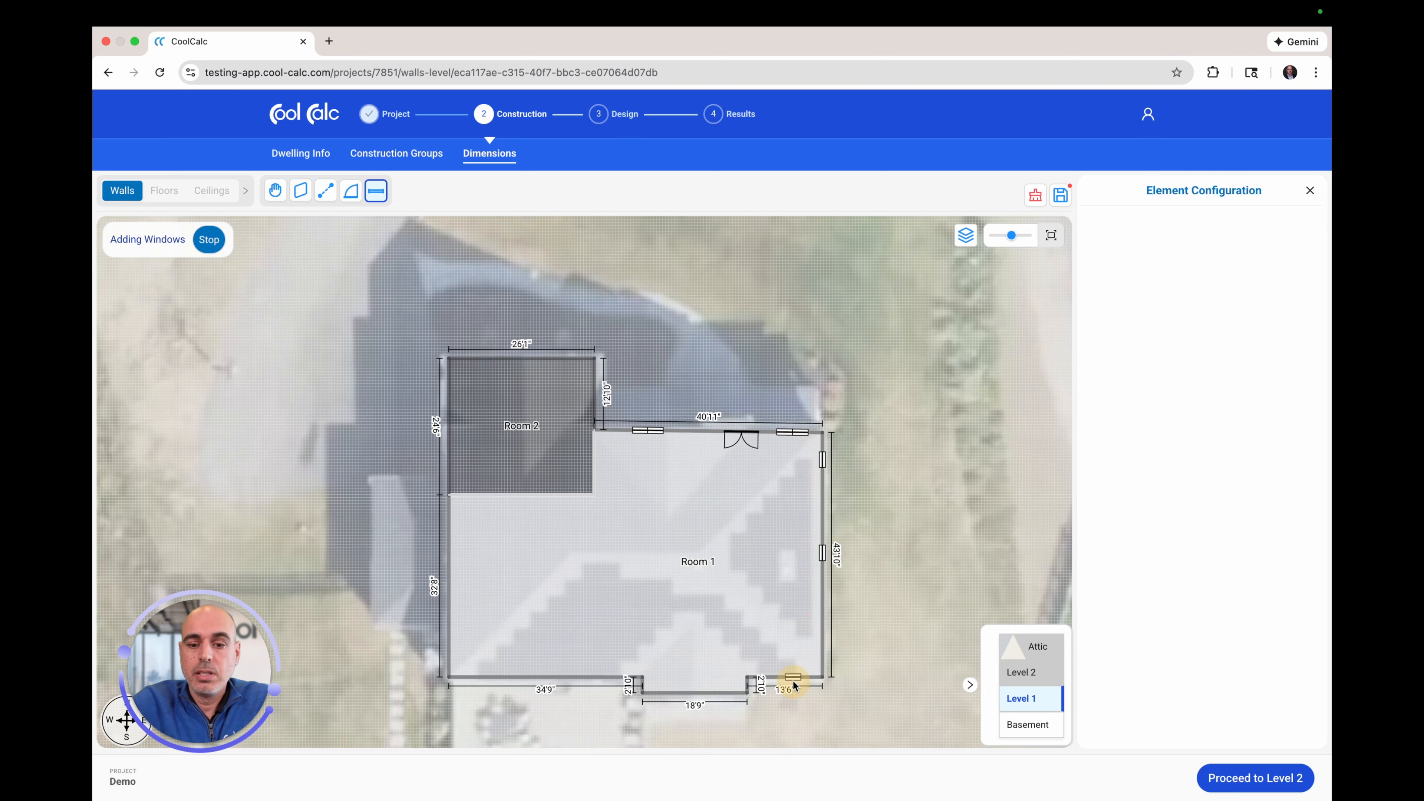
click(781, 681)
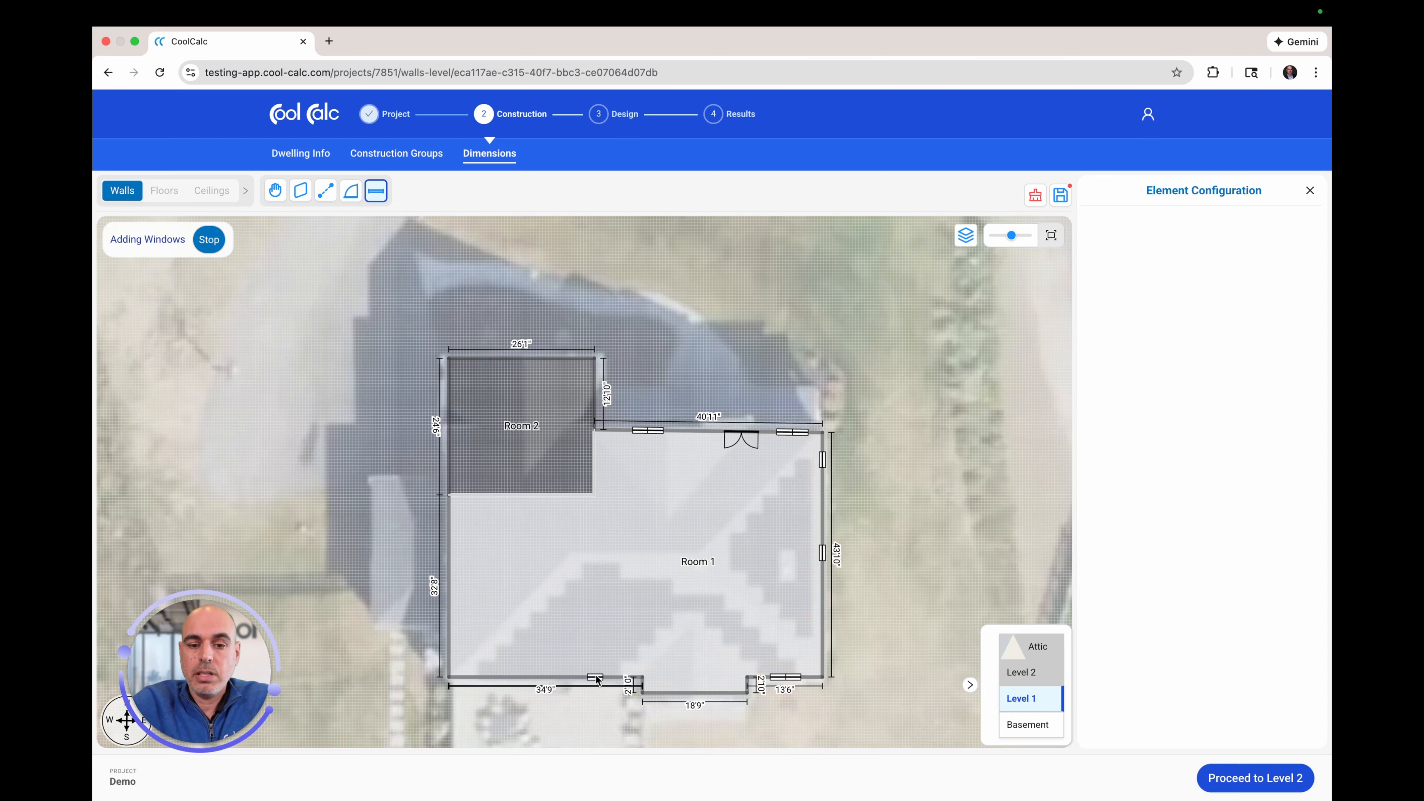
click(489, 678)
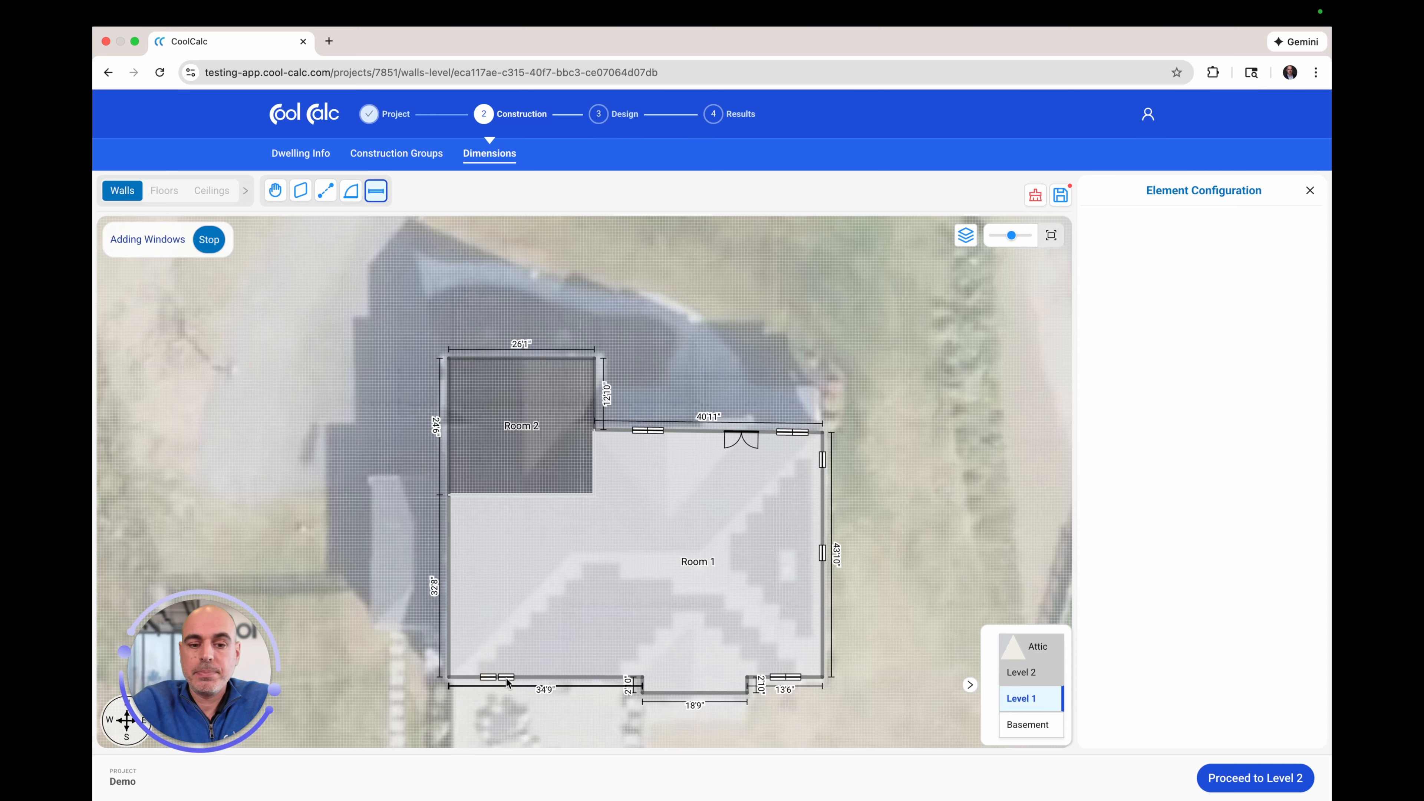
click(504, 678)
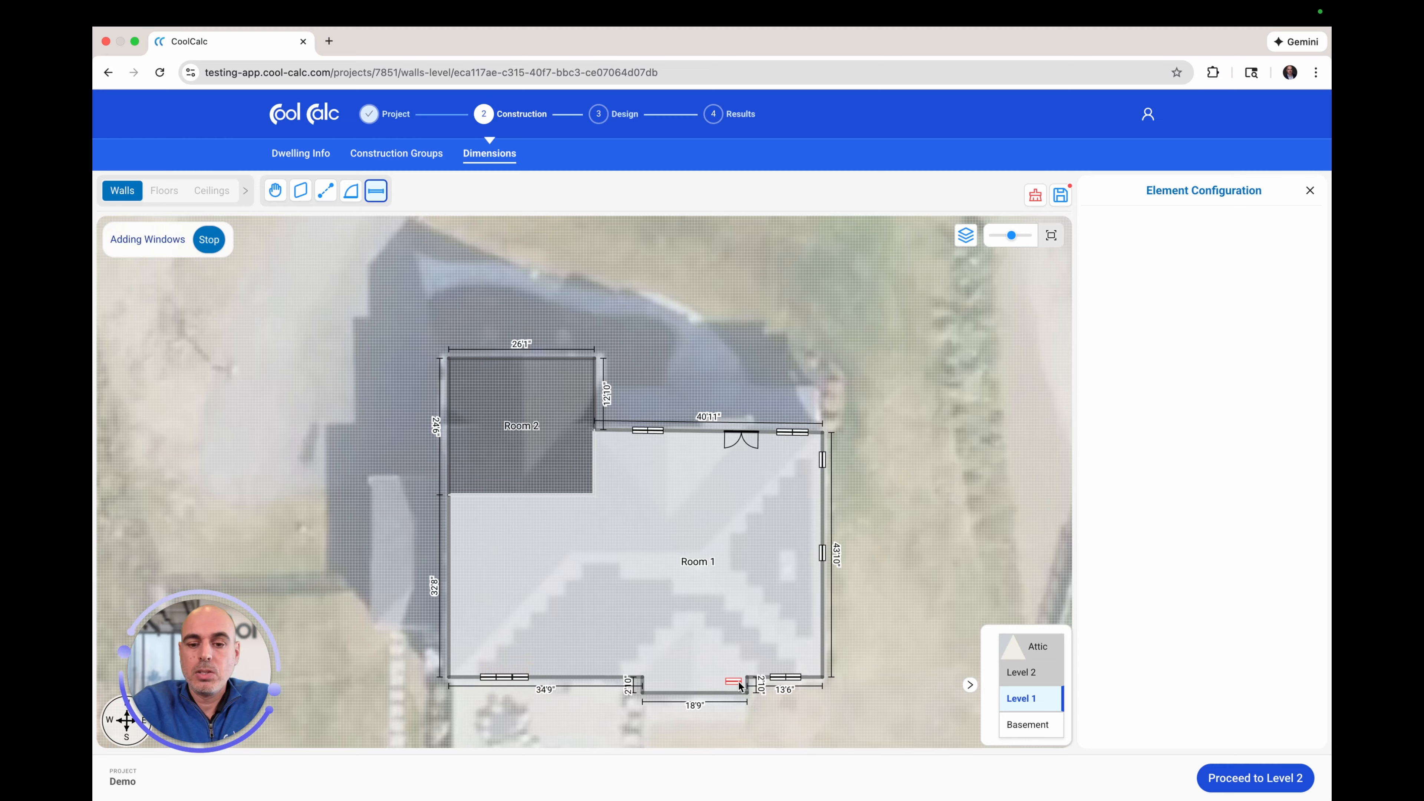
click(720, 694)
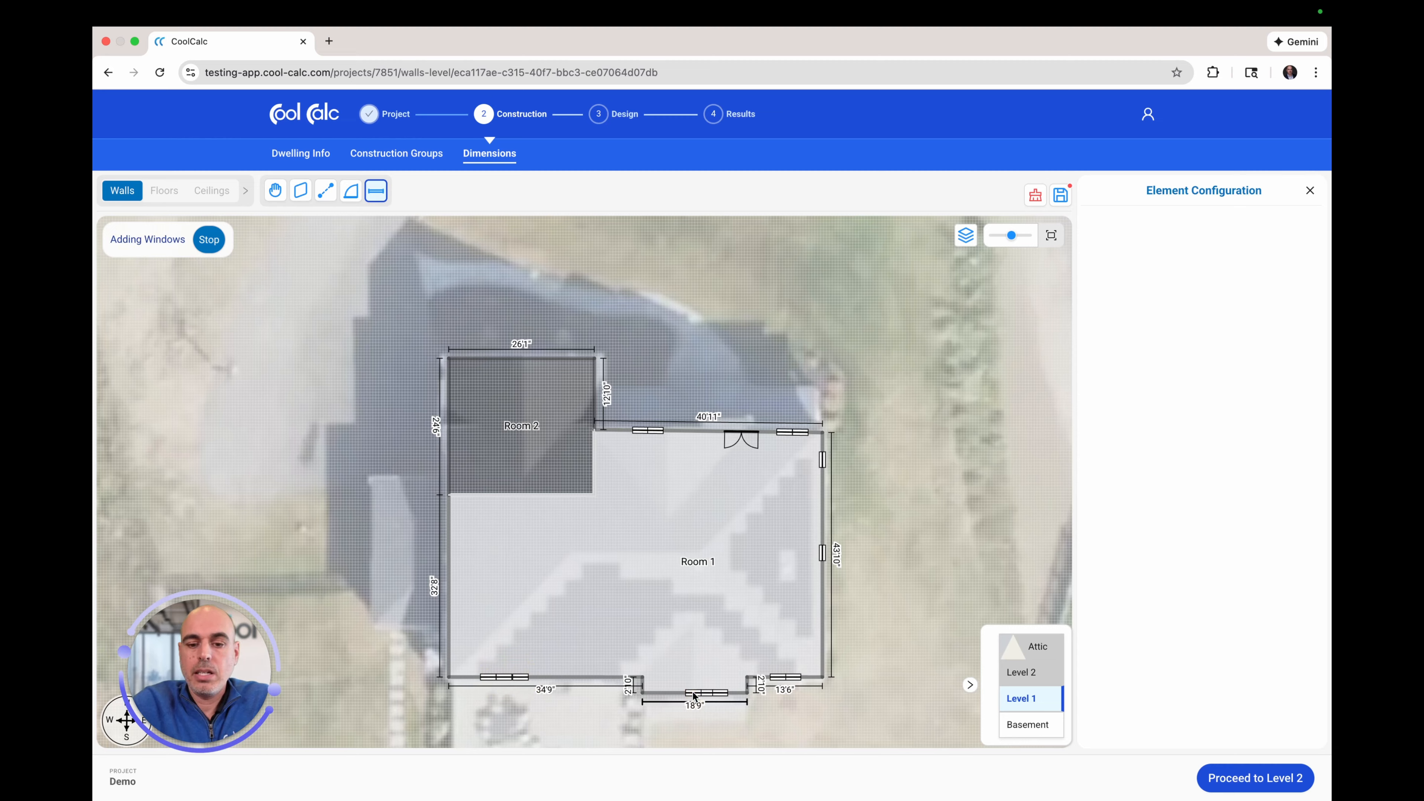
click(694, 693)
Step: Add a double glass door on the bottom wall near the step and stop placing
click(376, 190)
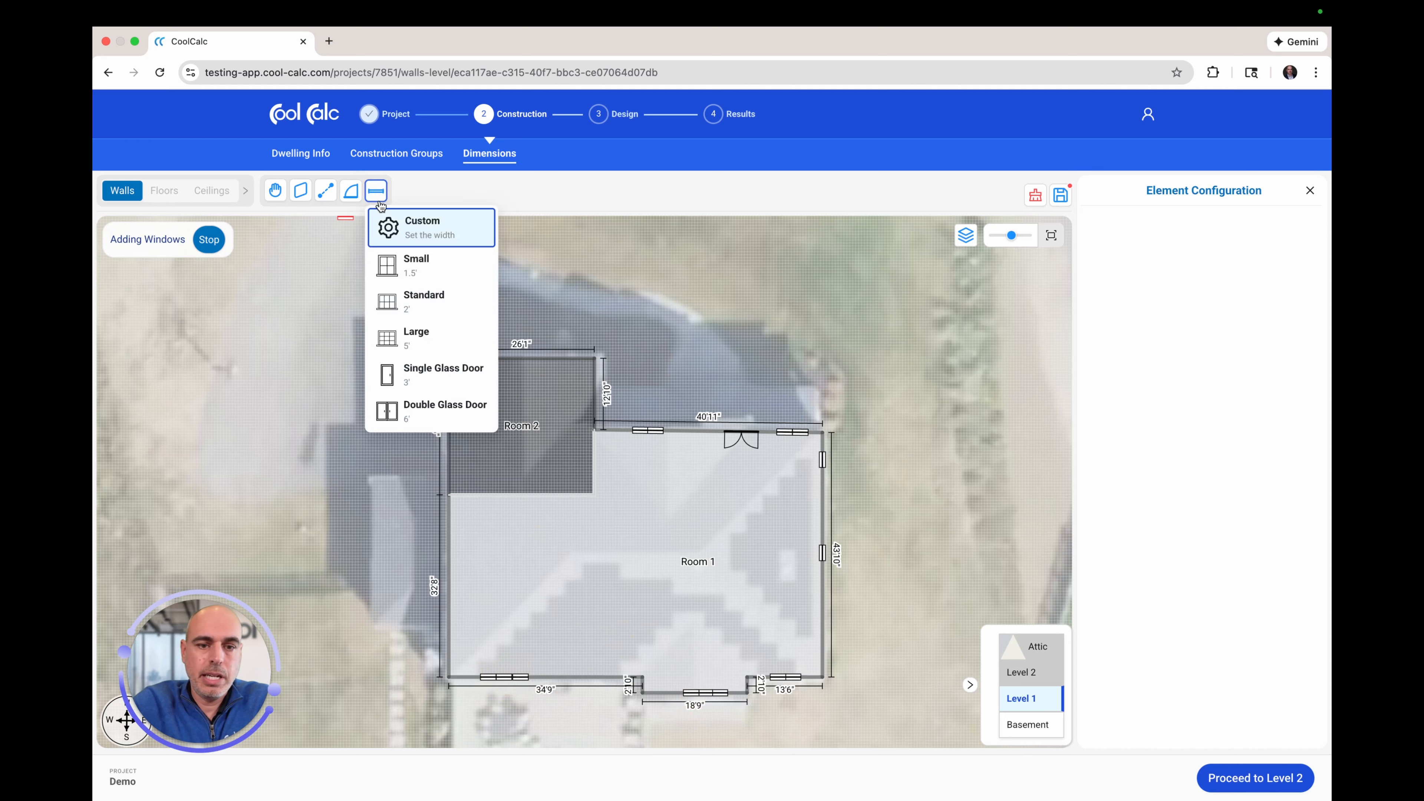
click(429, 407)
click(605, 677)
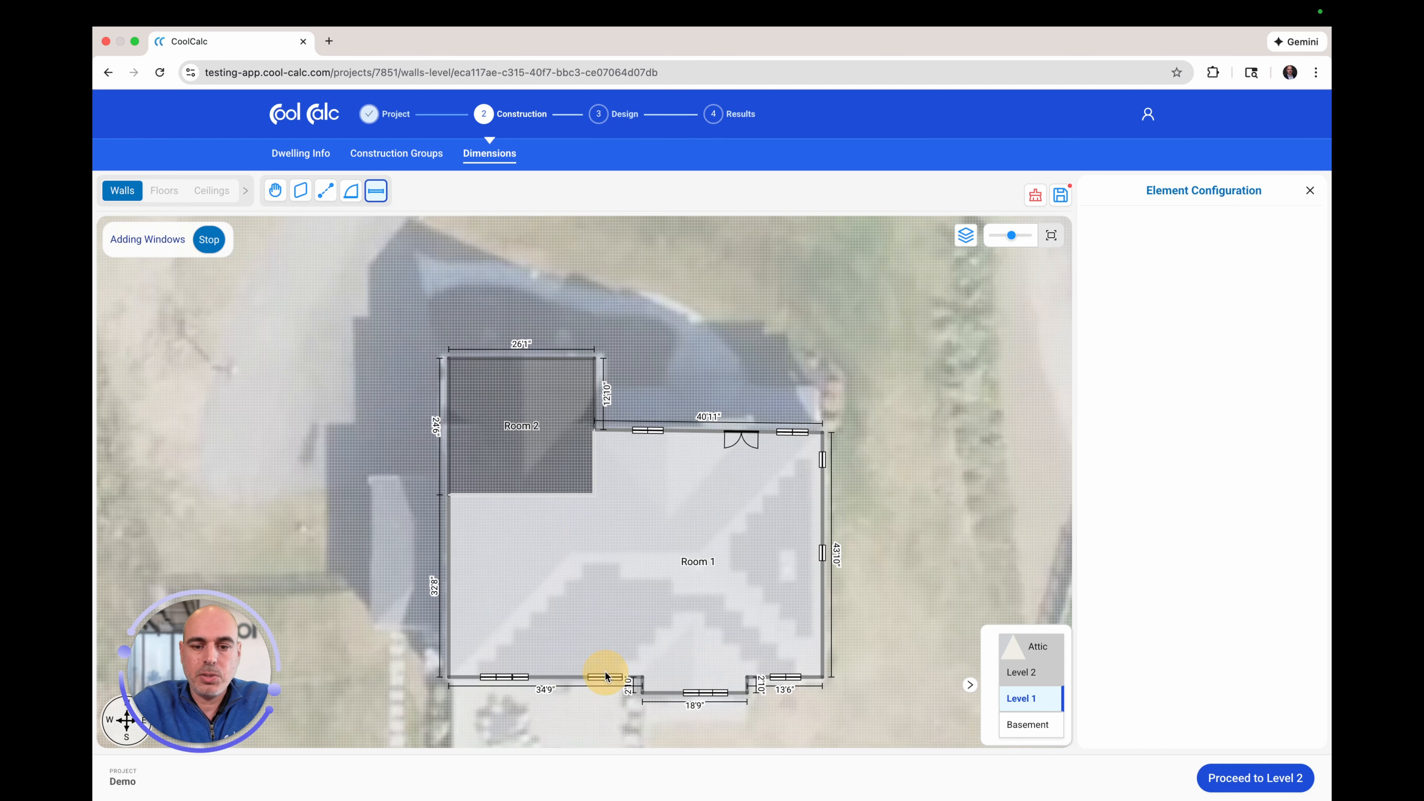
click(208, 240)
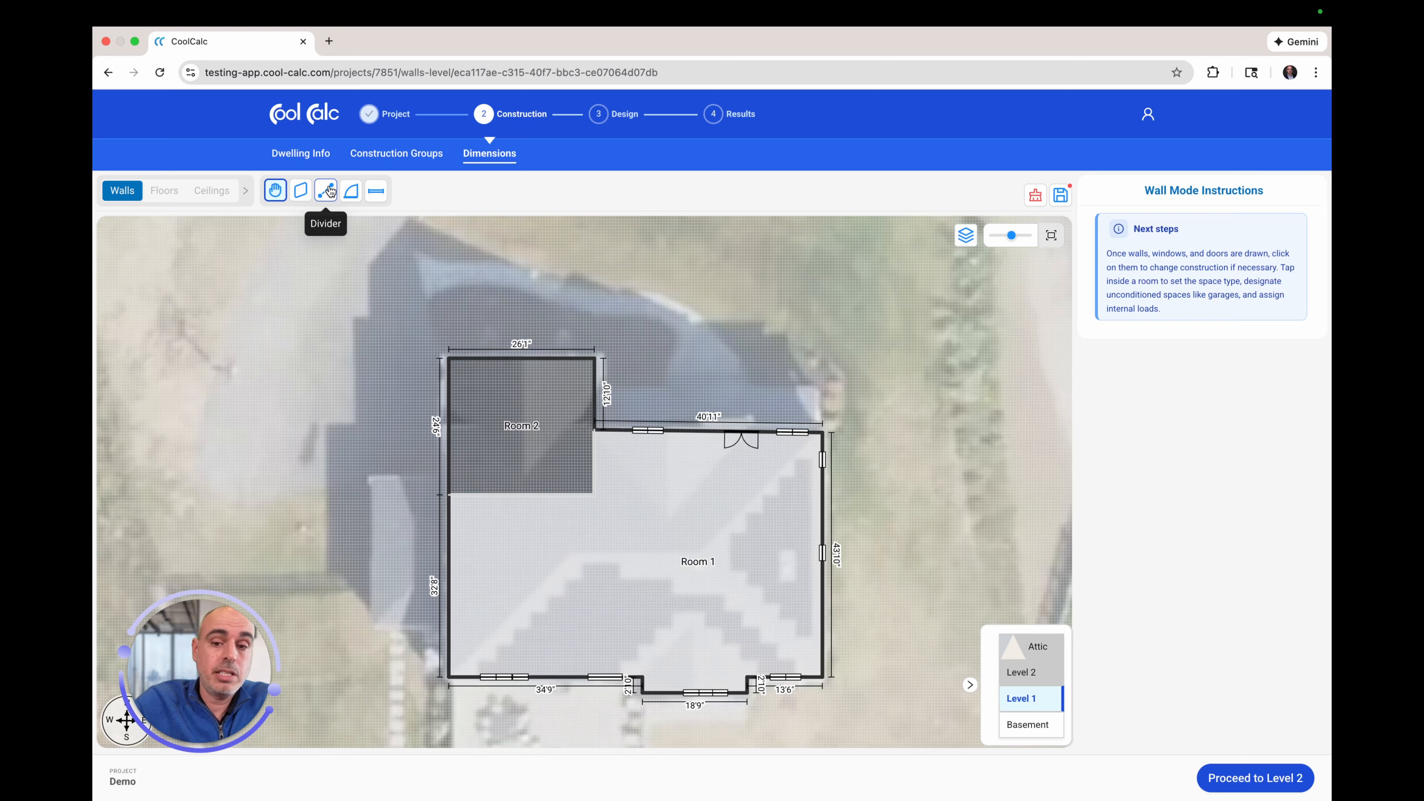
Step: Divide Room 1 from Room 2's lower-right corner down to the bottom wall, creating Room 3
click(330, 192)
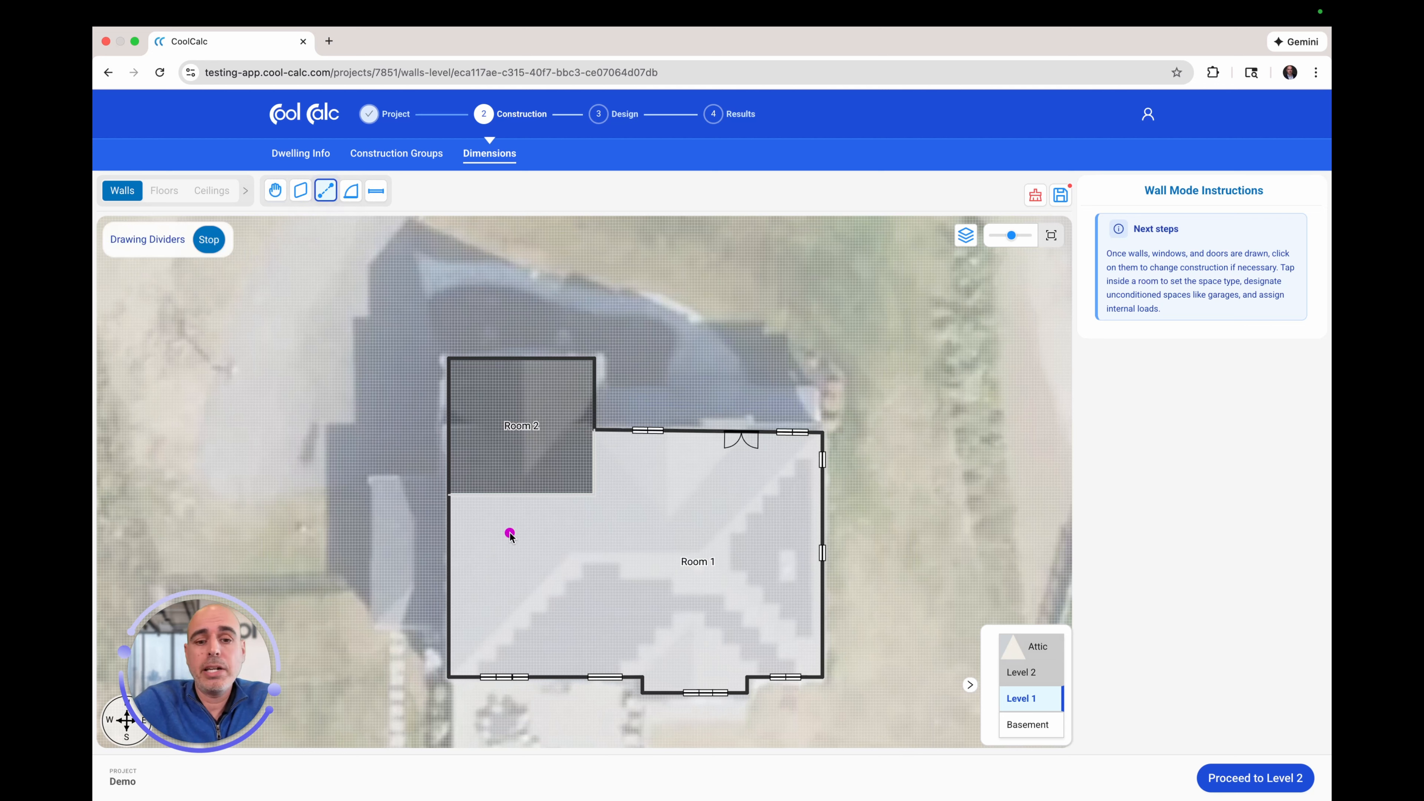
click(594, 495)
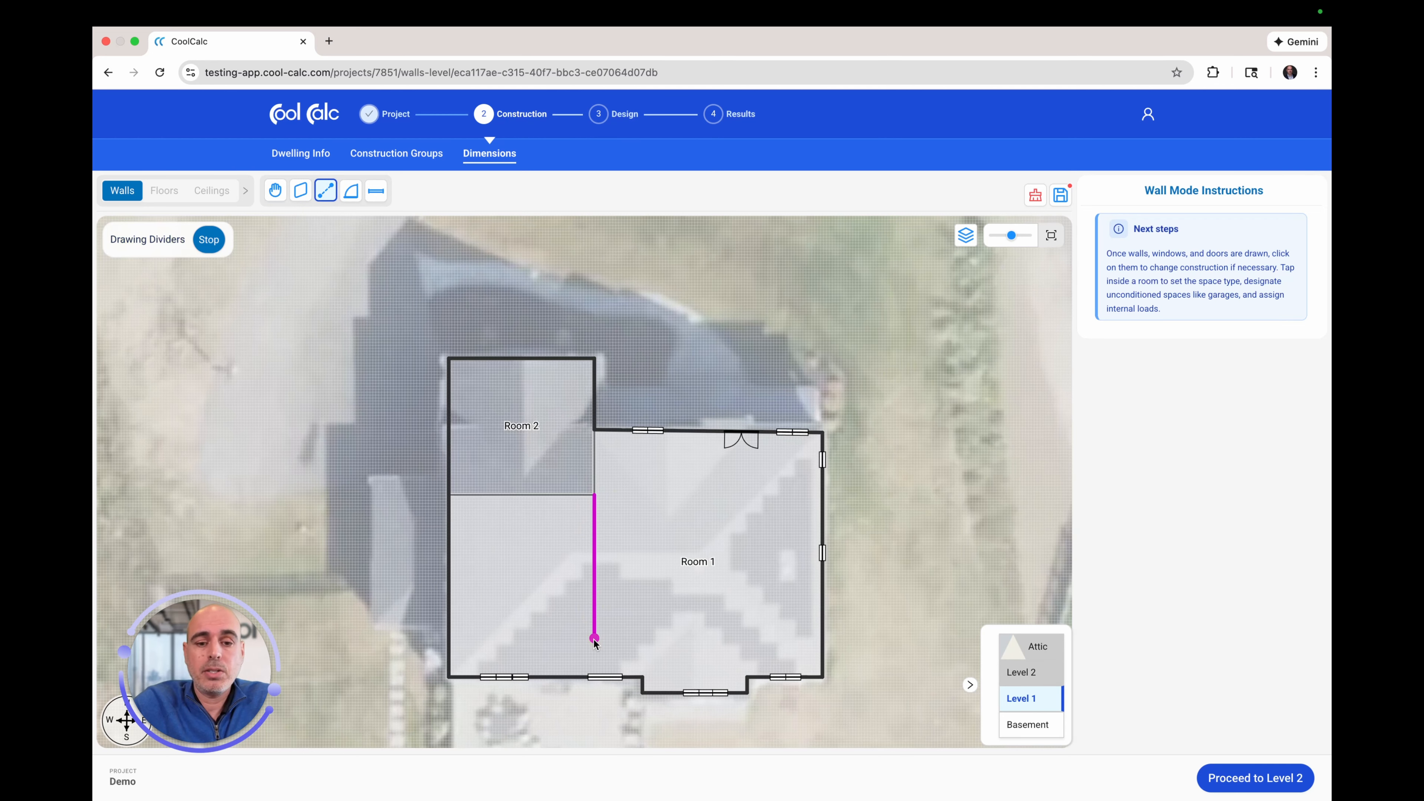
click(594, 677)
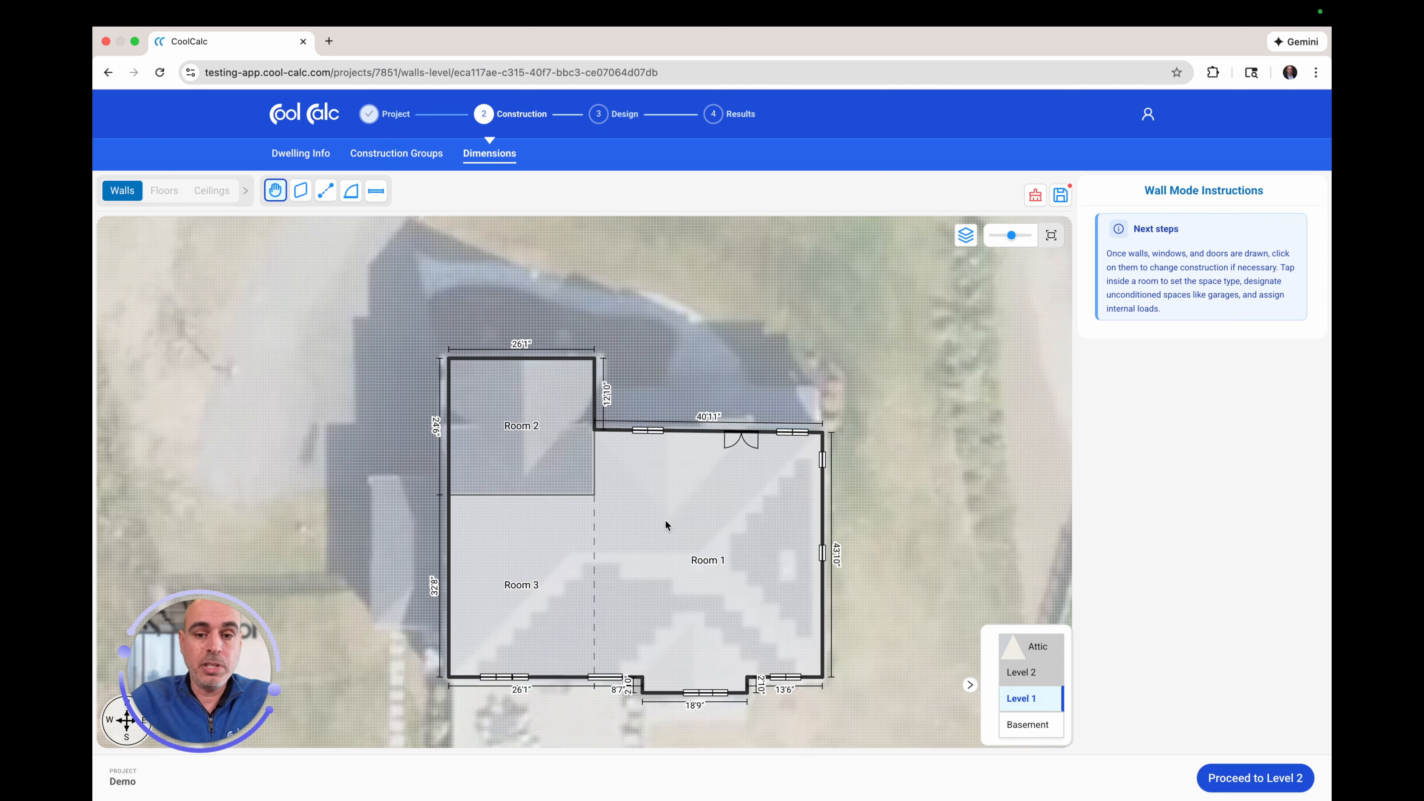
click(693, 539)
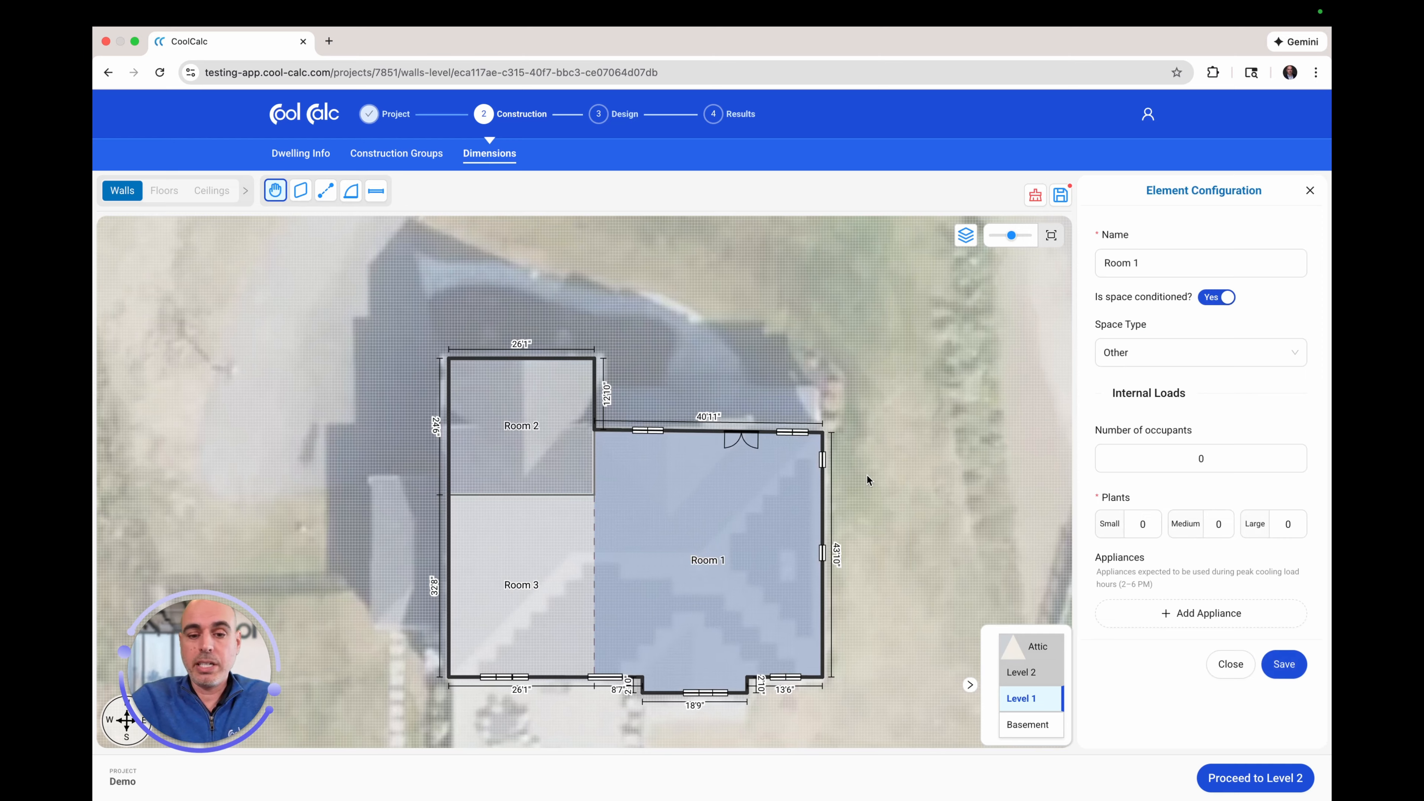
Step: Rename Room 1 to 'Main Living Area'
click(1145, 263)
drag(1144, 263, 1077, 267)
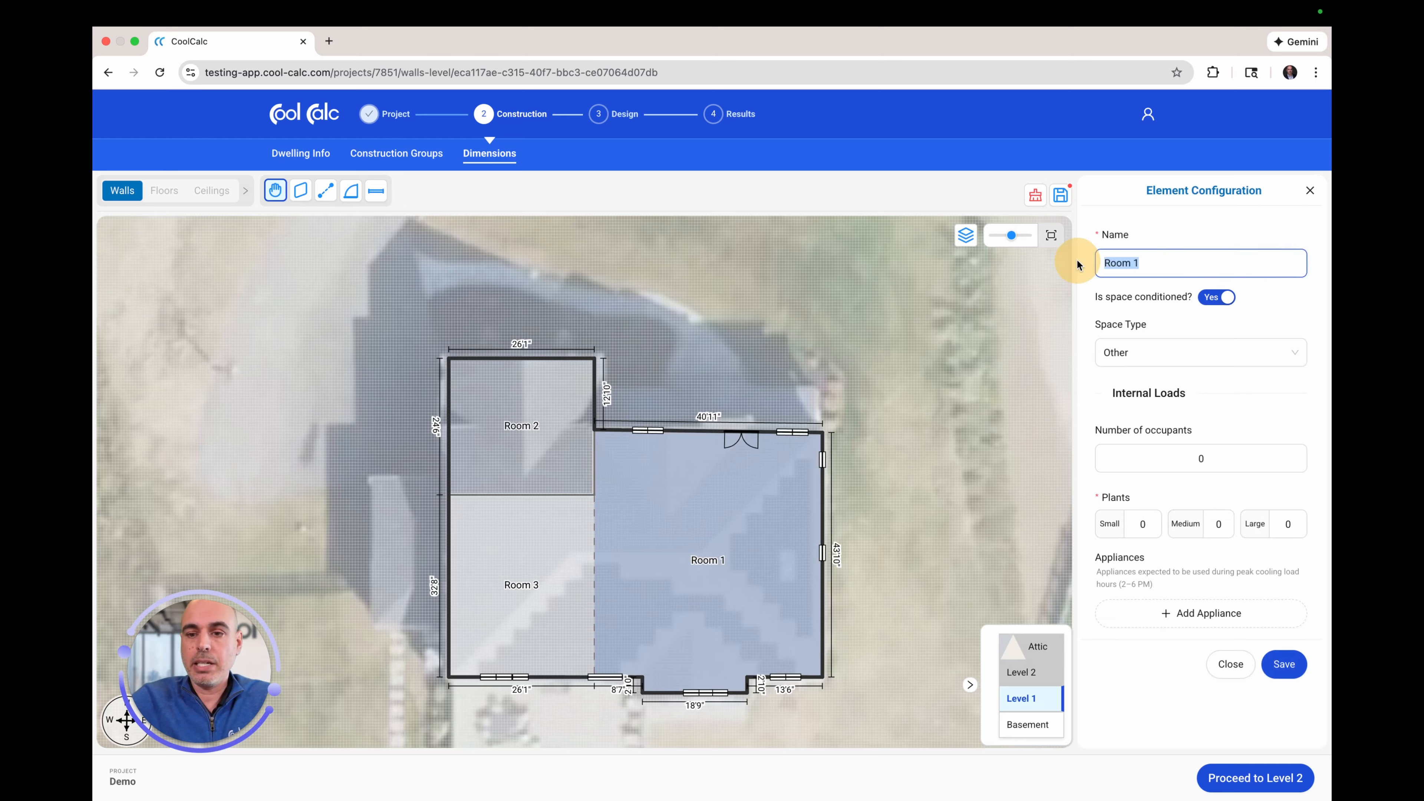
text(Min)
key(BackSpace)
key(BackSpace)
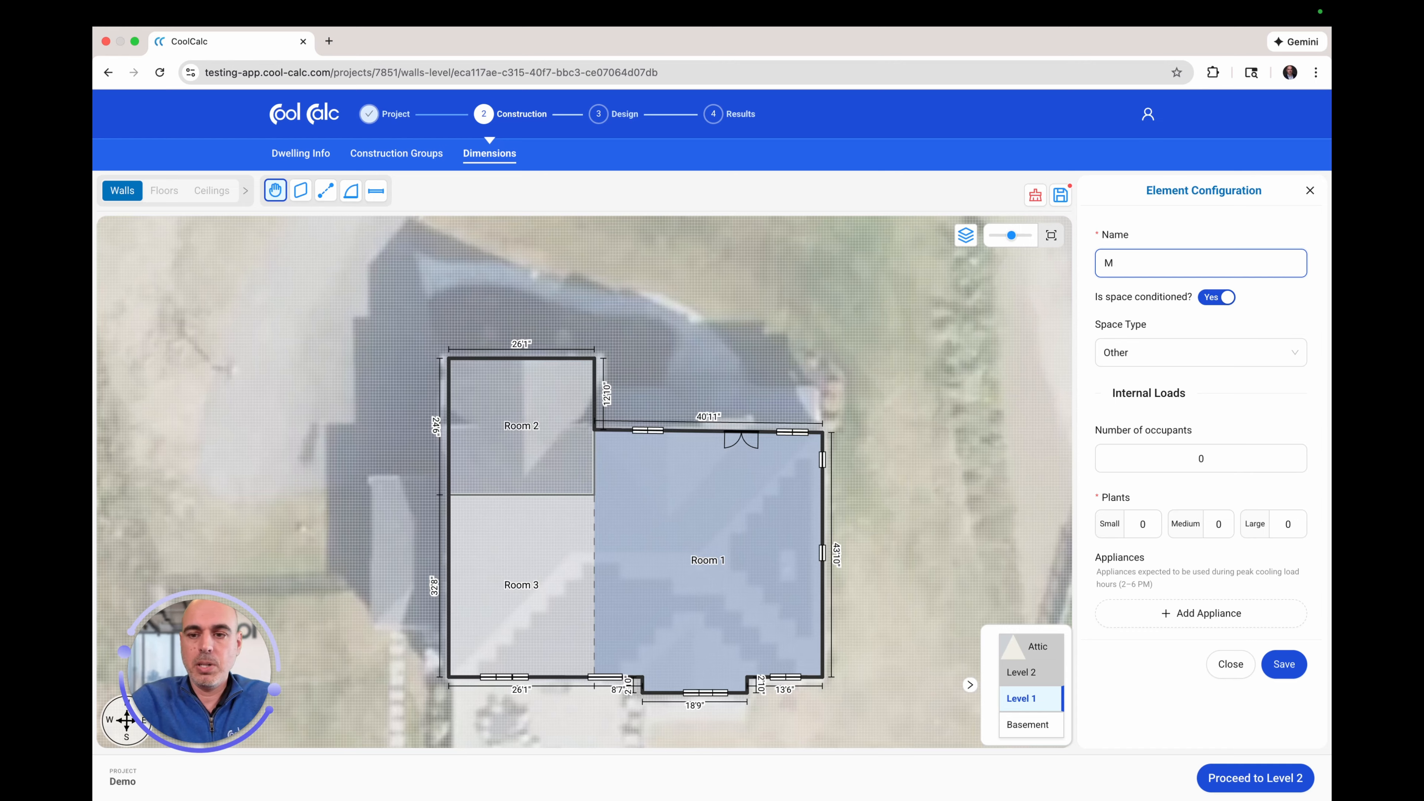
text(ain Livin)
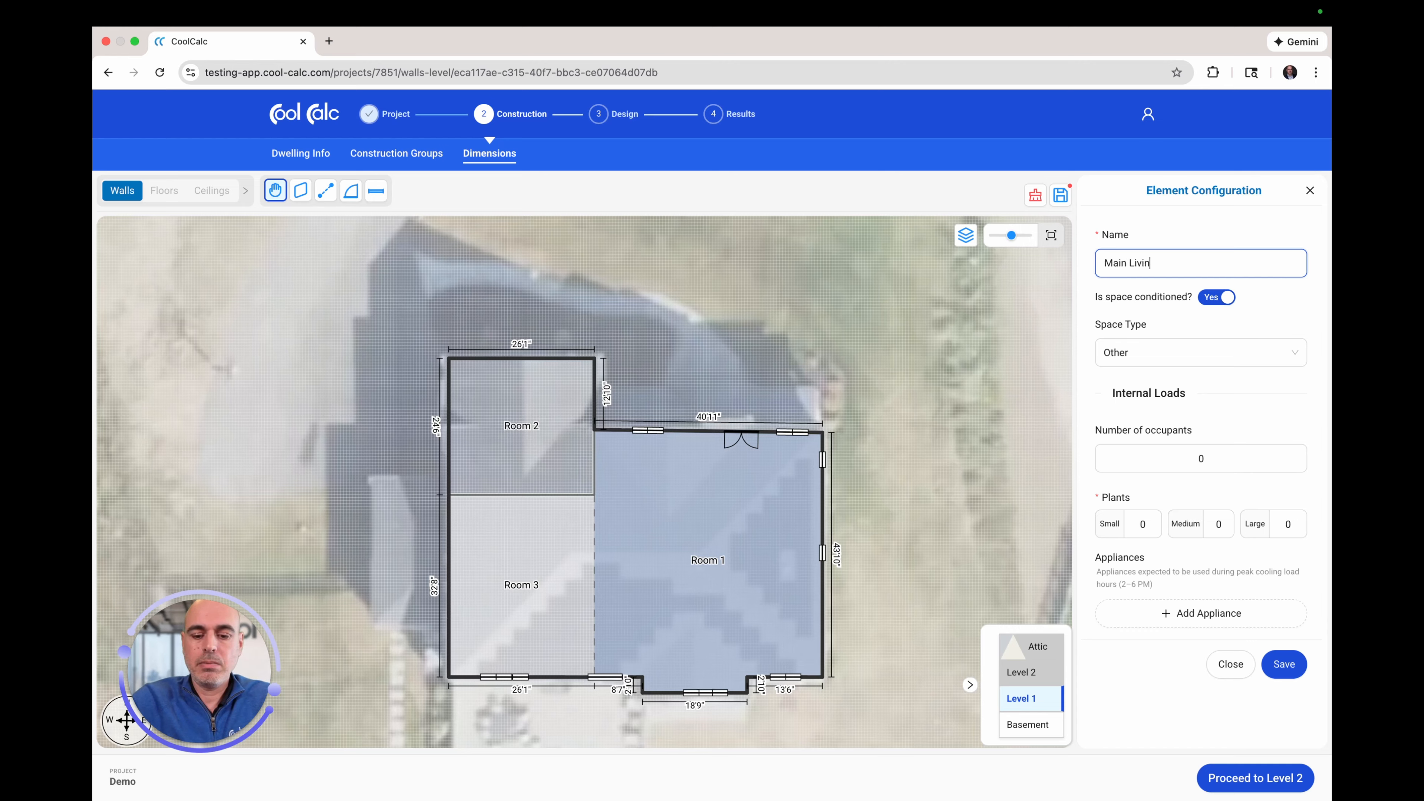
text(g Area)
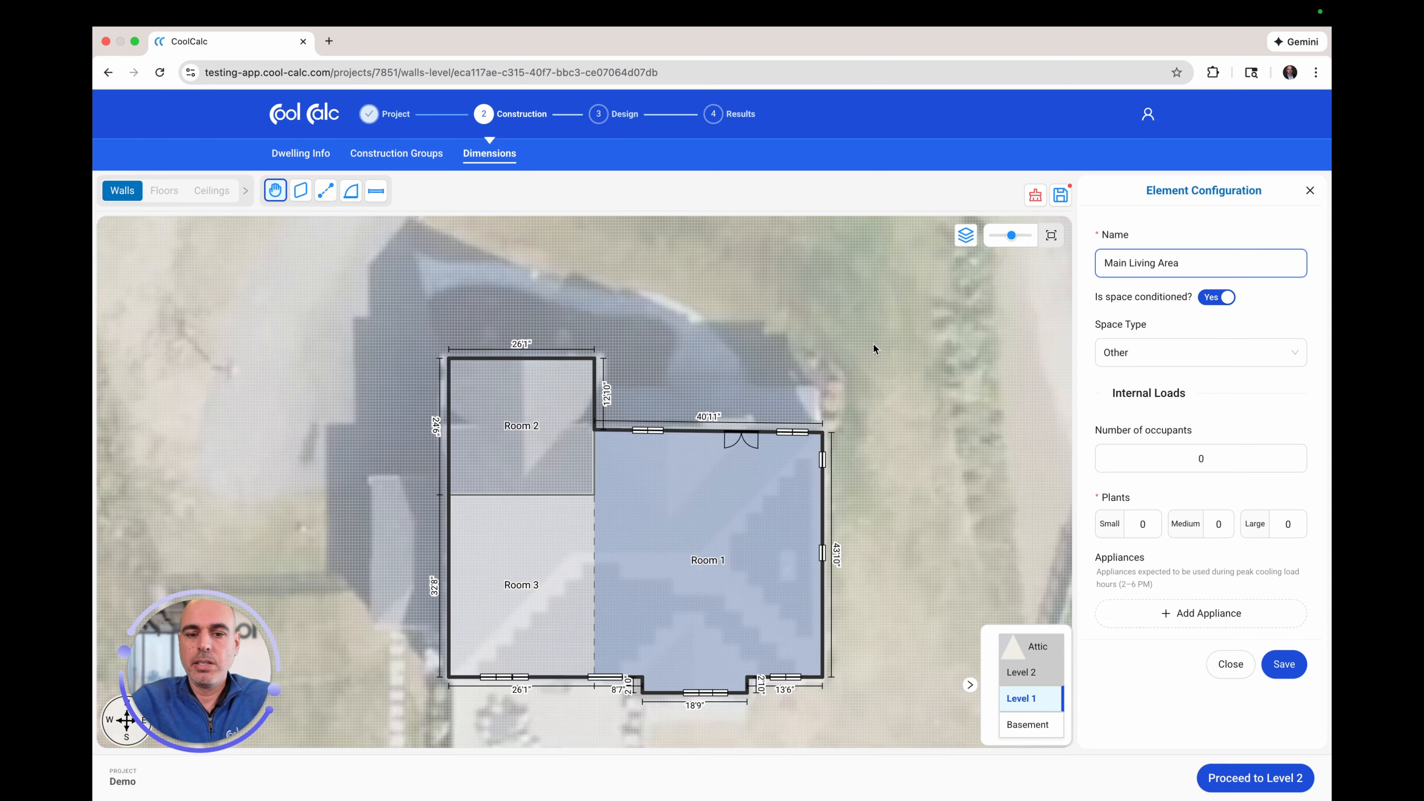
Step: Rename Room 3 to 'Bedrooms', make it a Kitchen space, and skip the default appliances
click(530, 580)
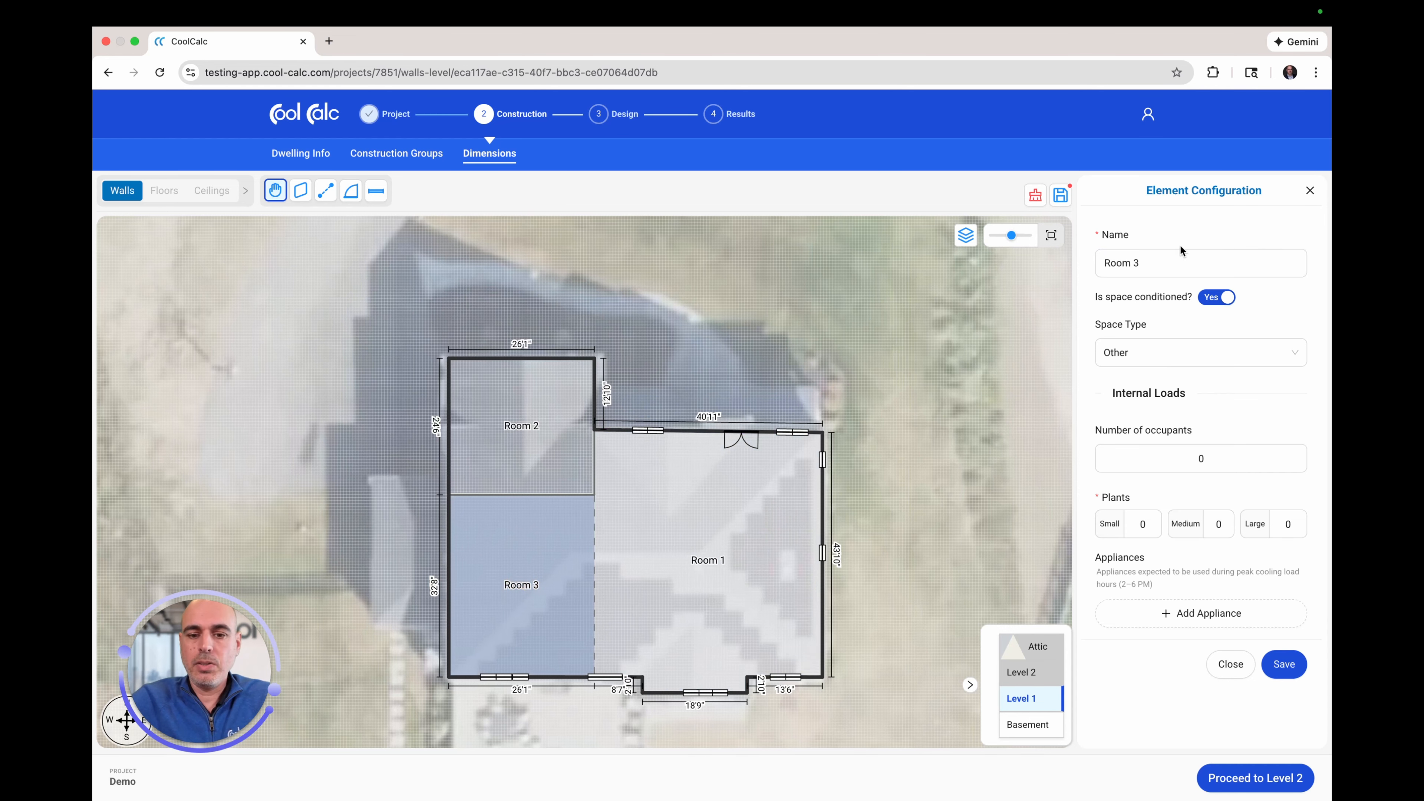
drag(1166, 263, 1064, 263)
text(Bed)
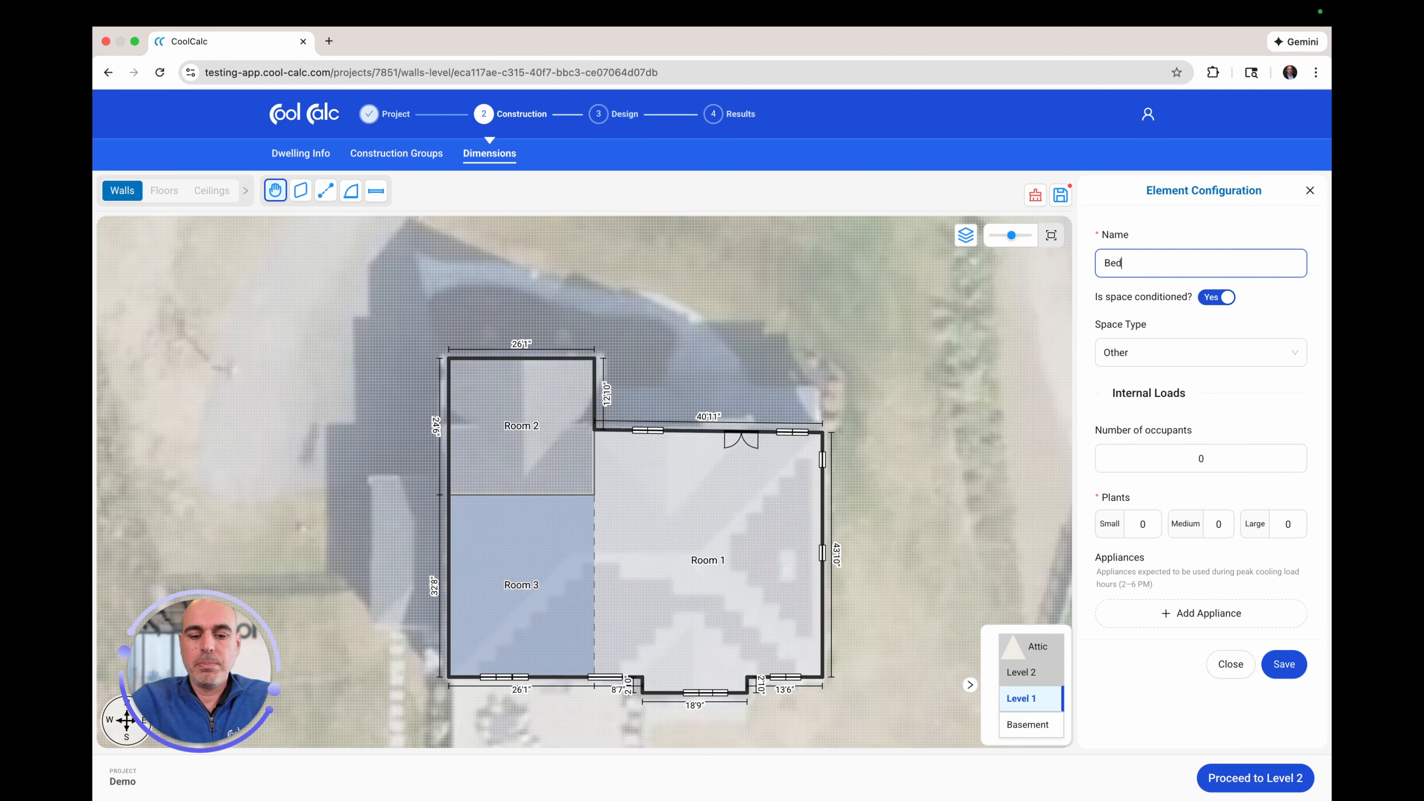
text(rooms)
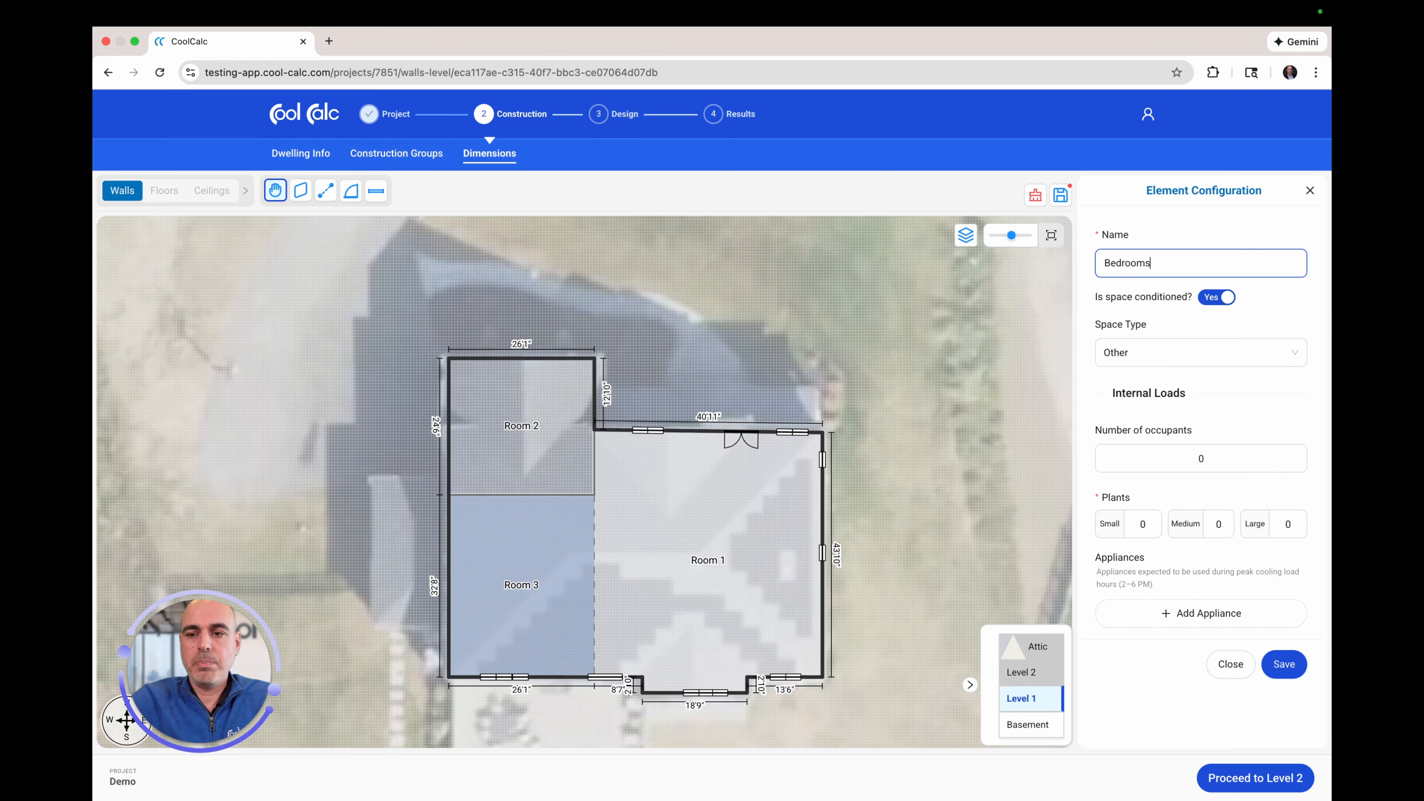
click(1272, 320)
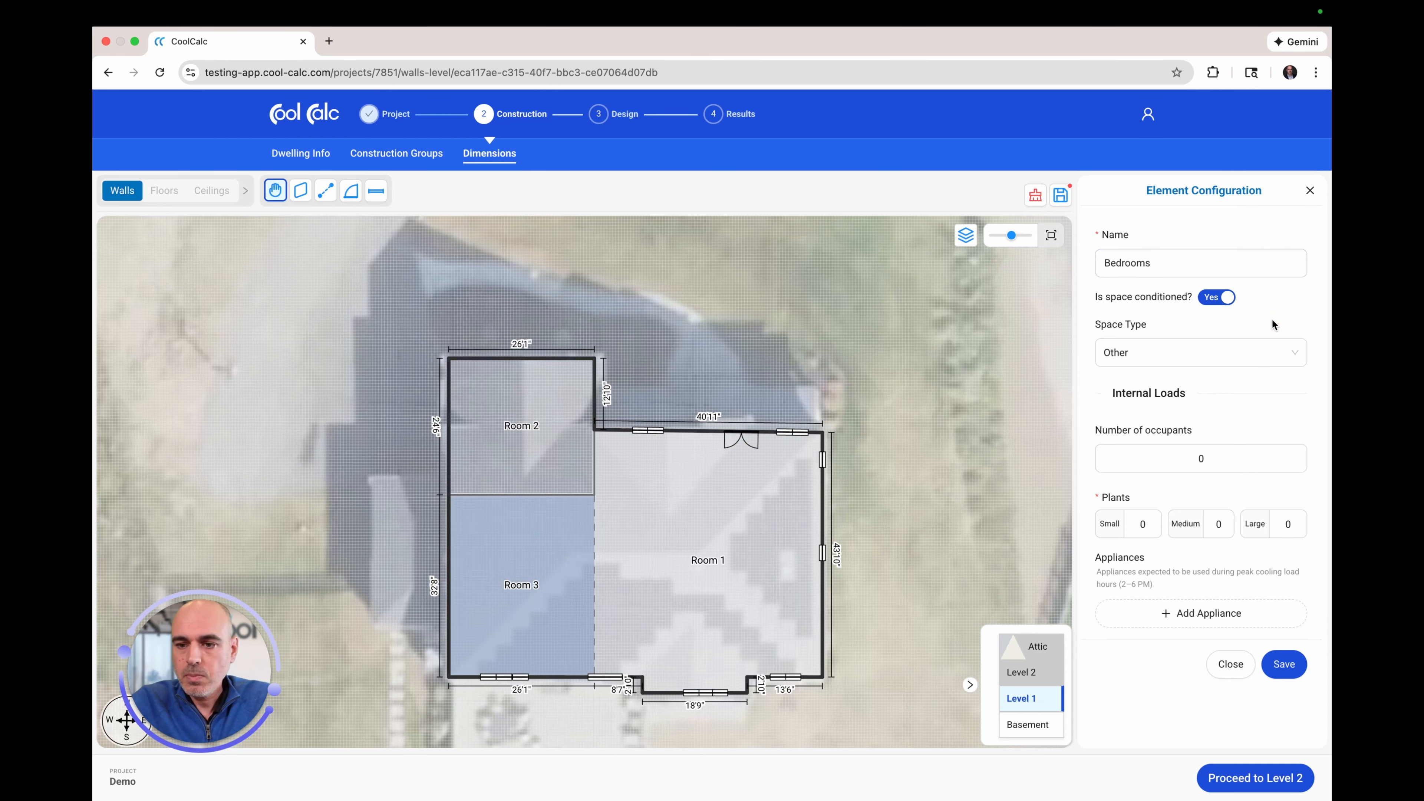
click(1170, 353)
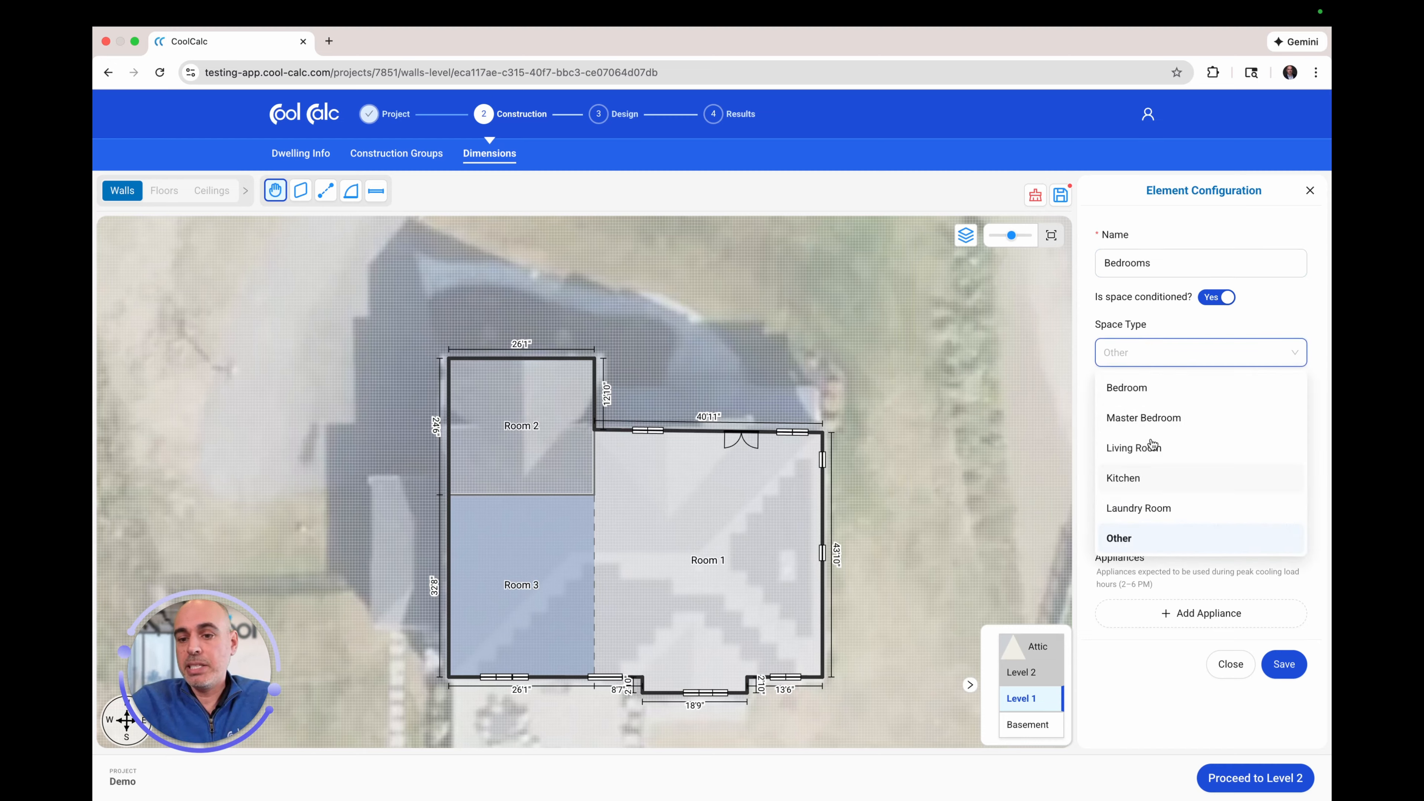
click(1127, 479)
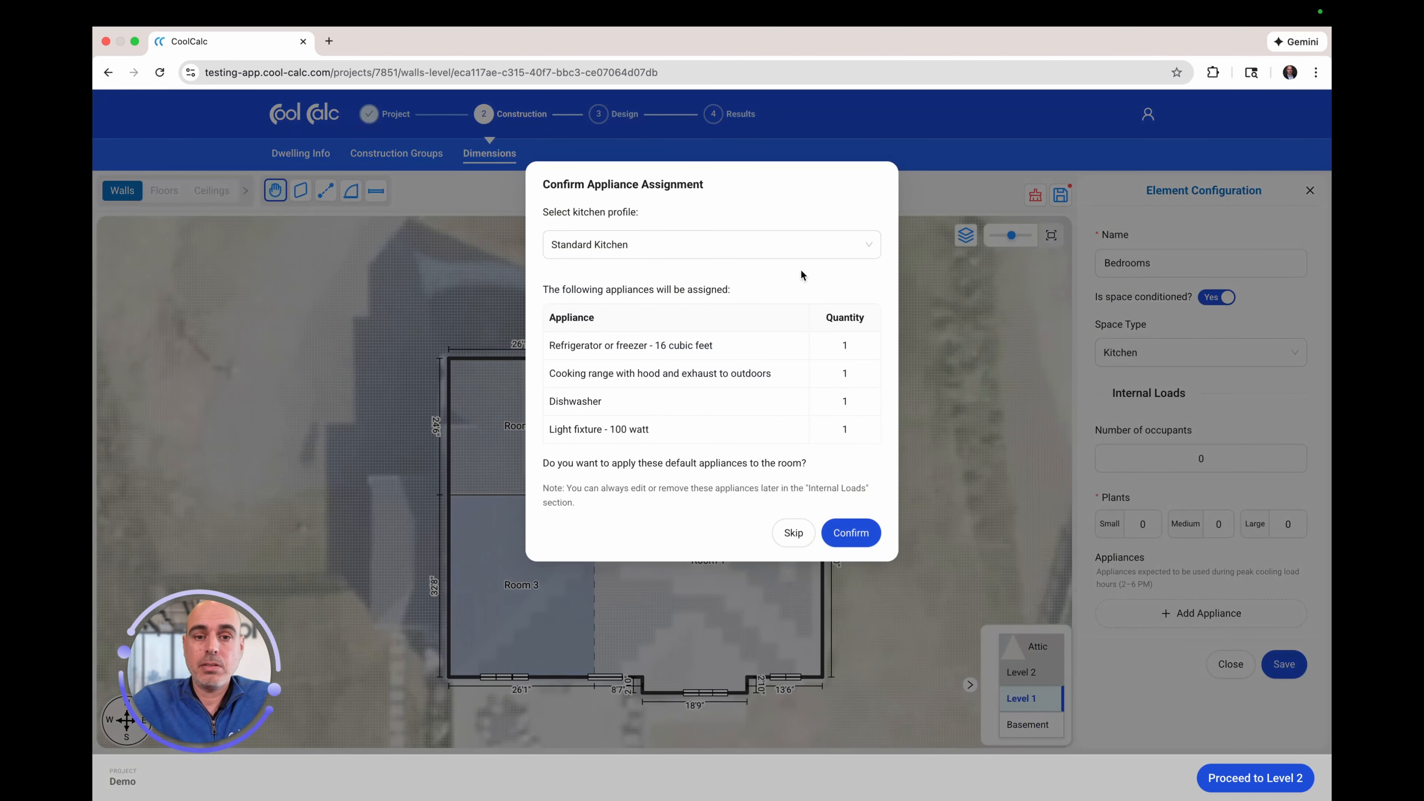
click(795, 534)
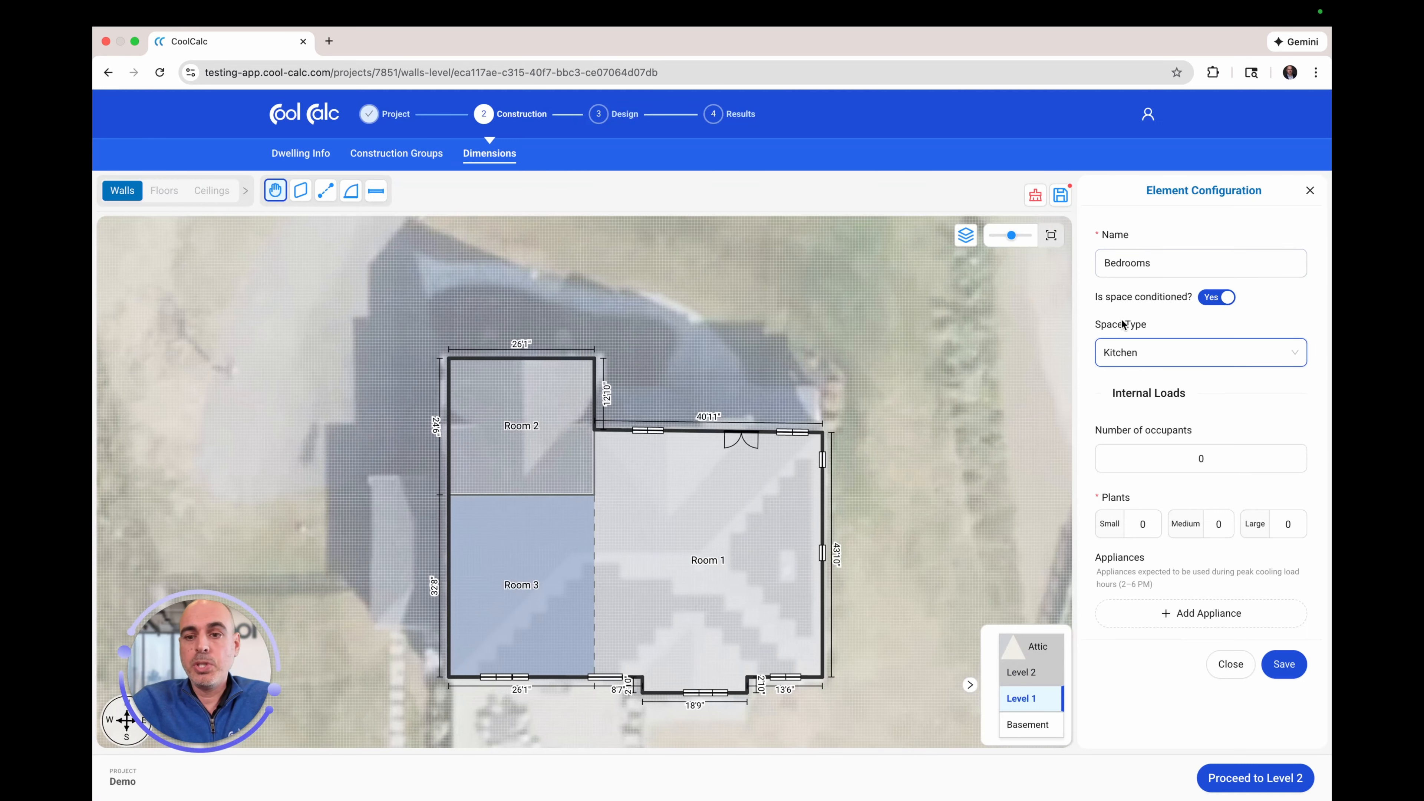
Step: Change the Bedrooms space type to Other, leaving no appliance entries
click(1141, 367)
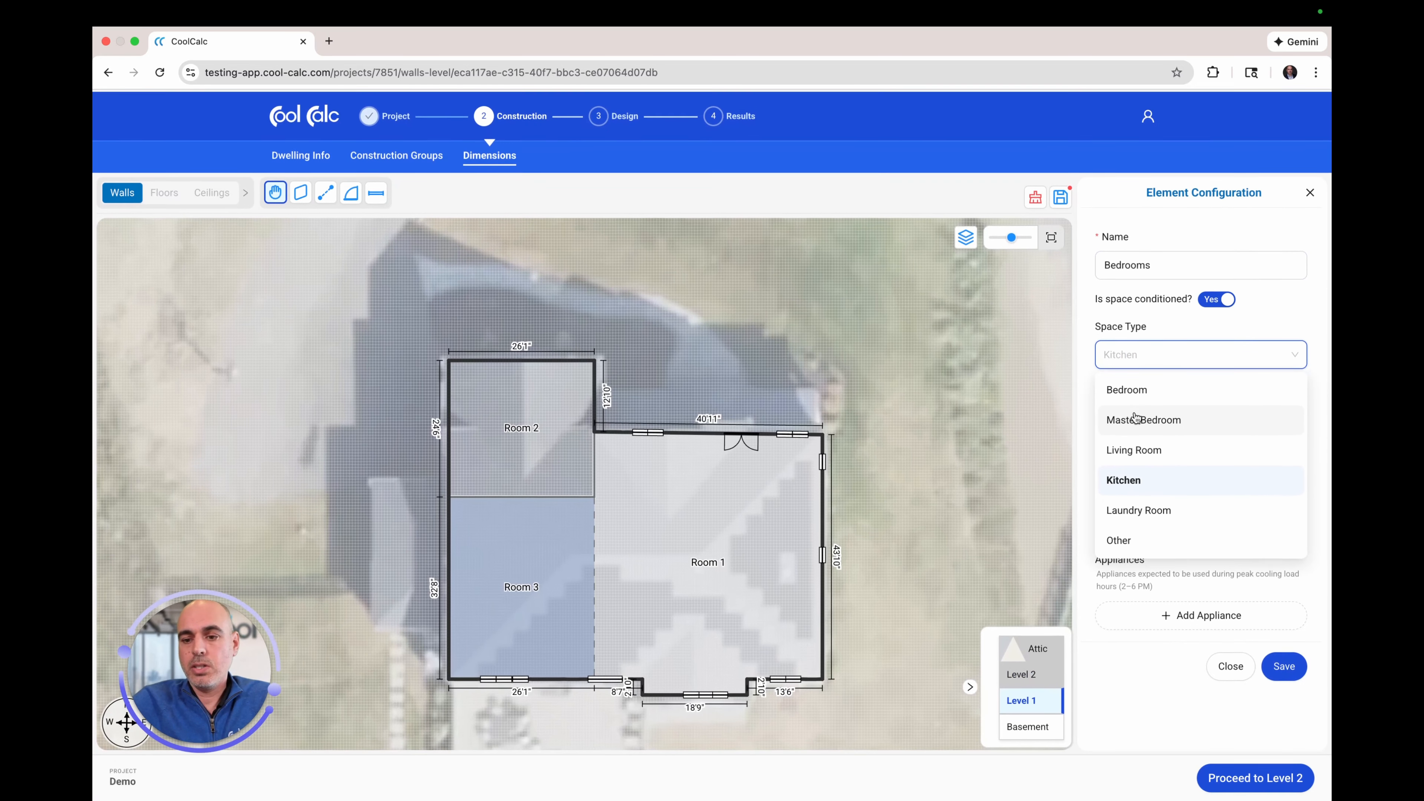
click(1140, 536)
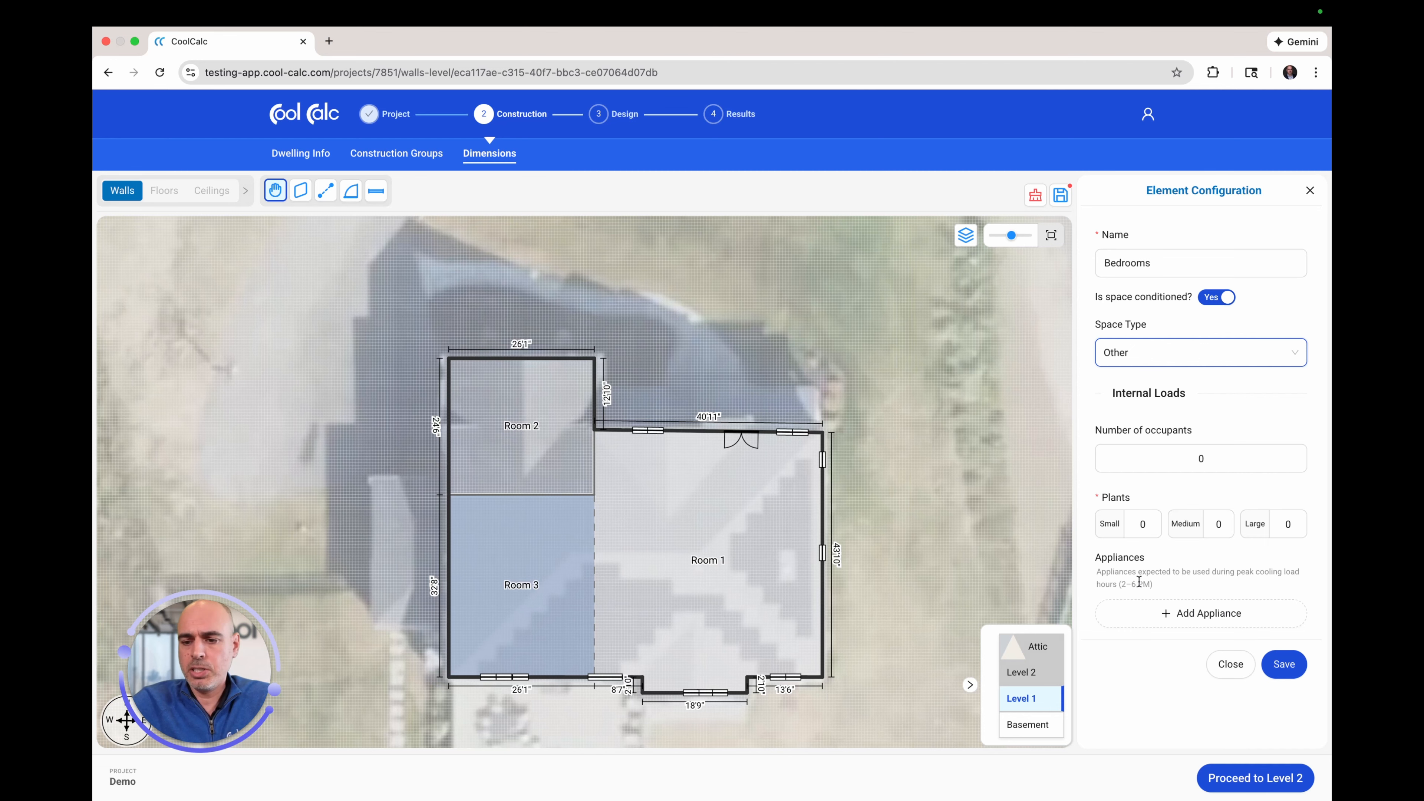
click(1166, 613)
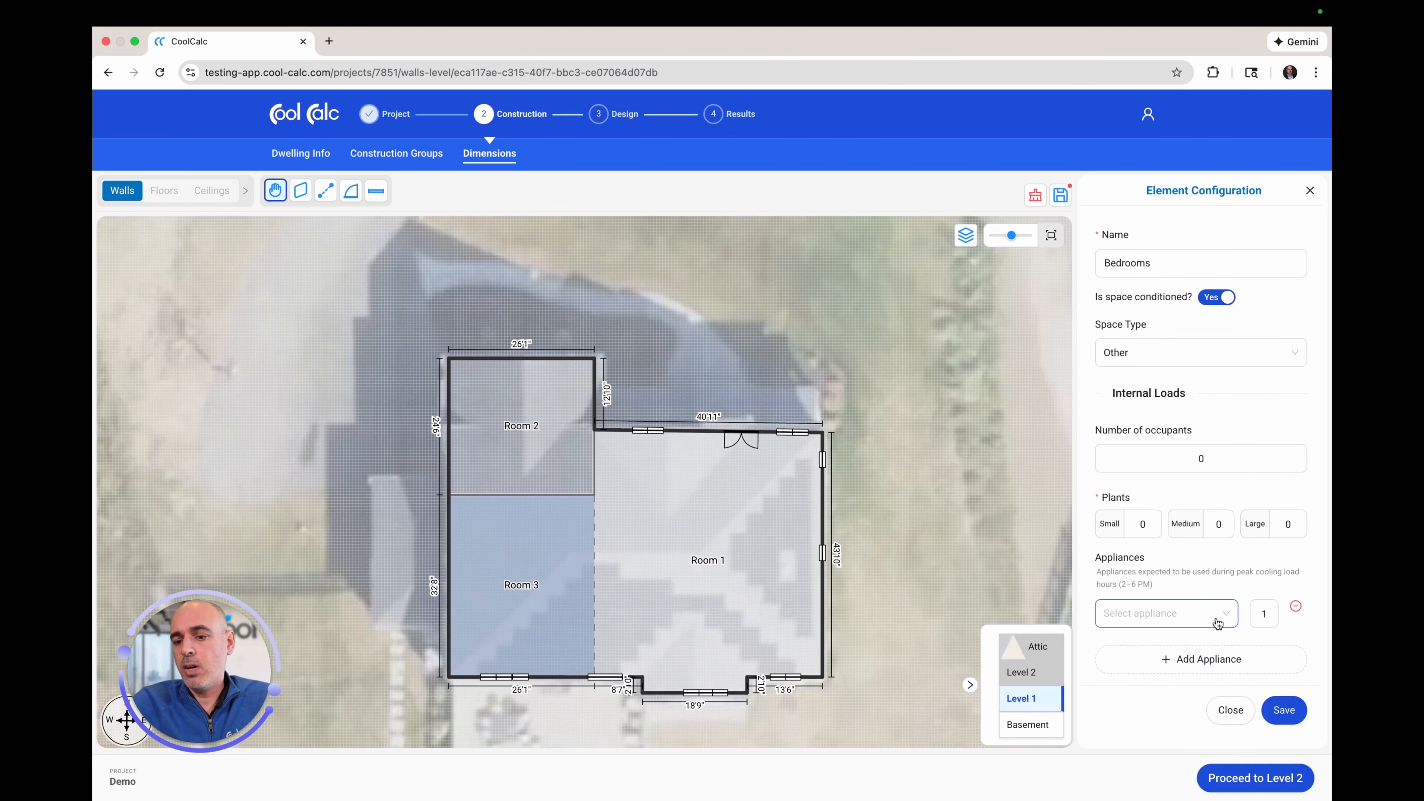
click(1216, 614)
scroll(1166, 578, down, 3)
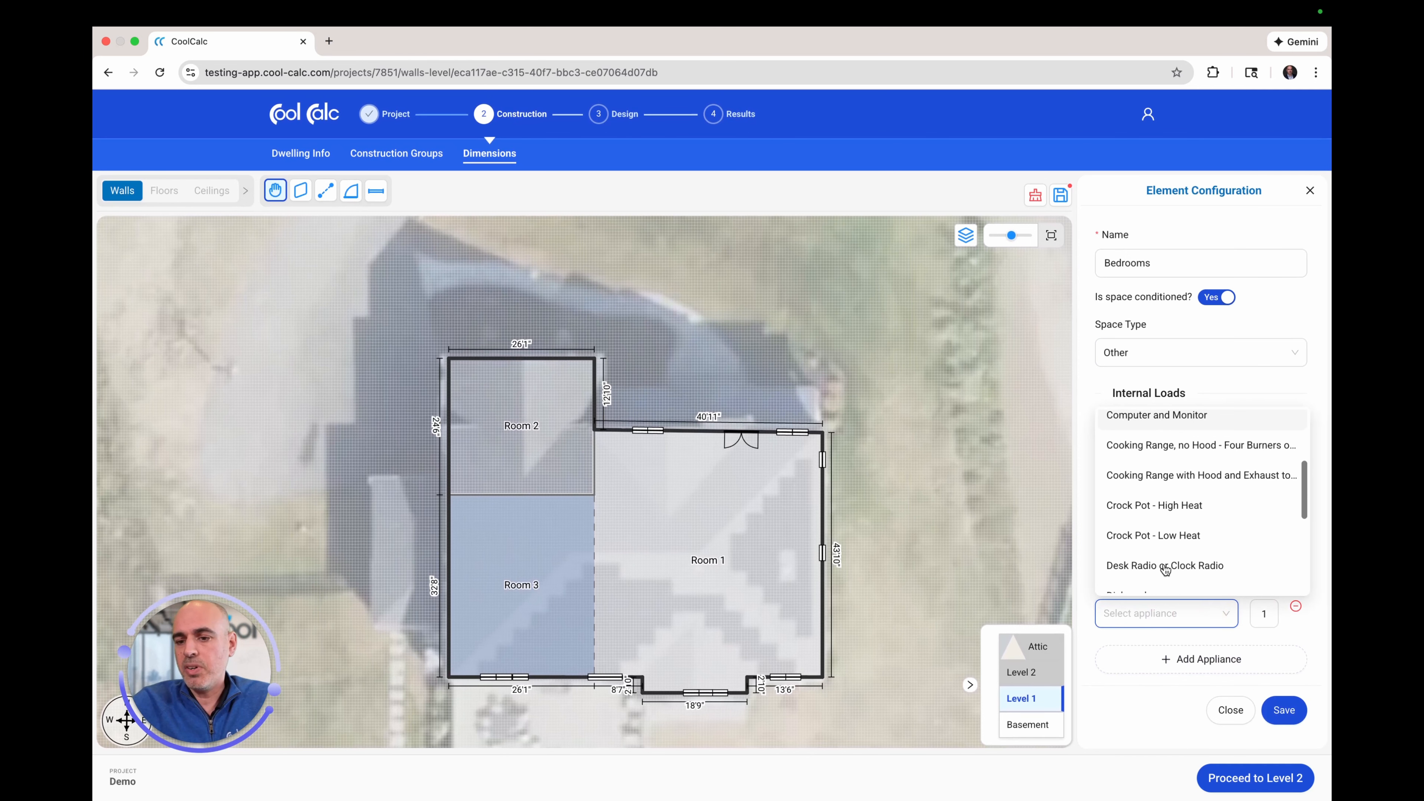
scroll(1165, 569, up, 3)
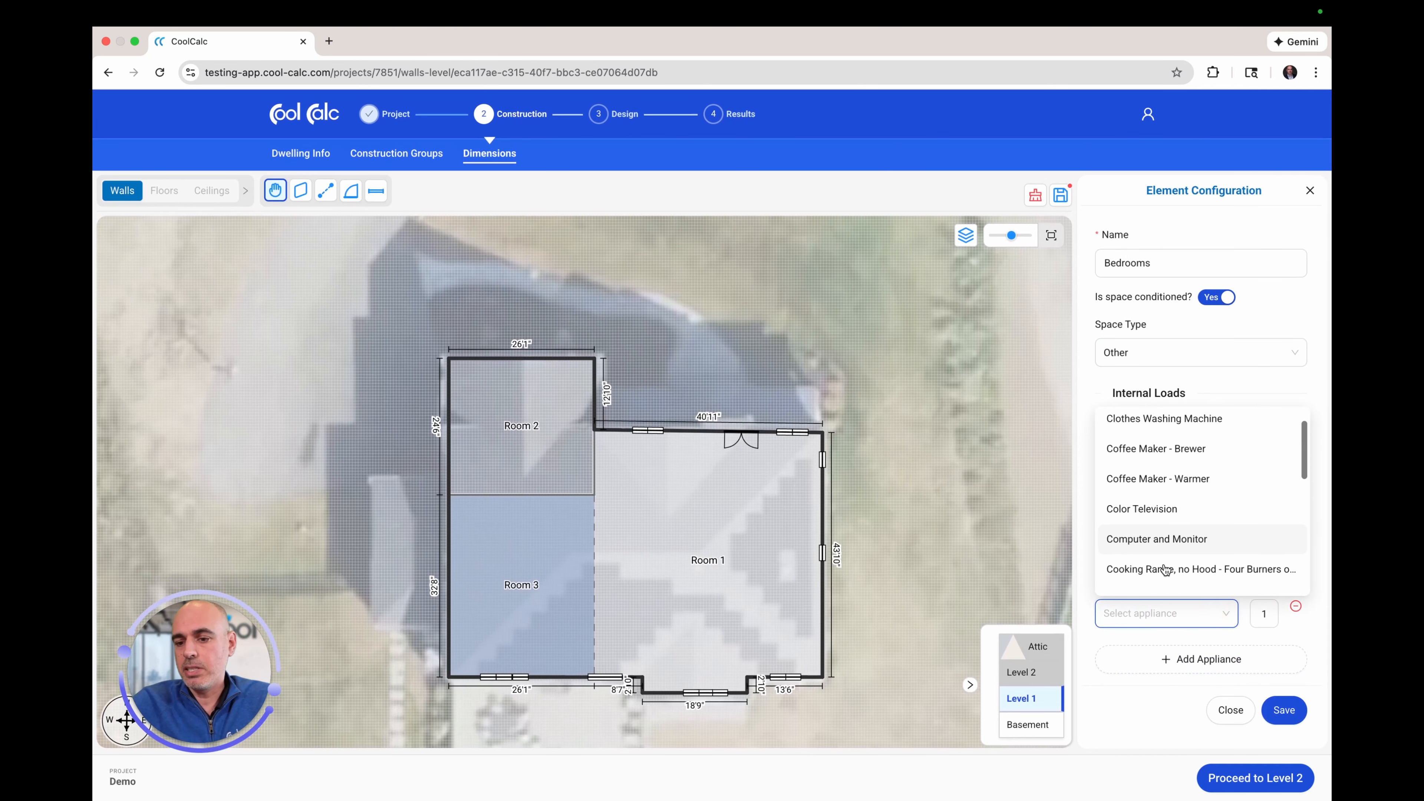
click(1127, 637)
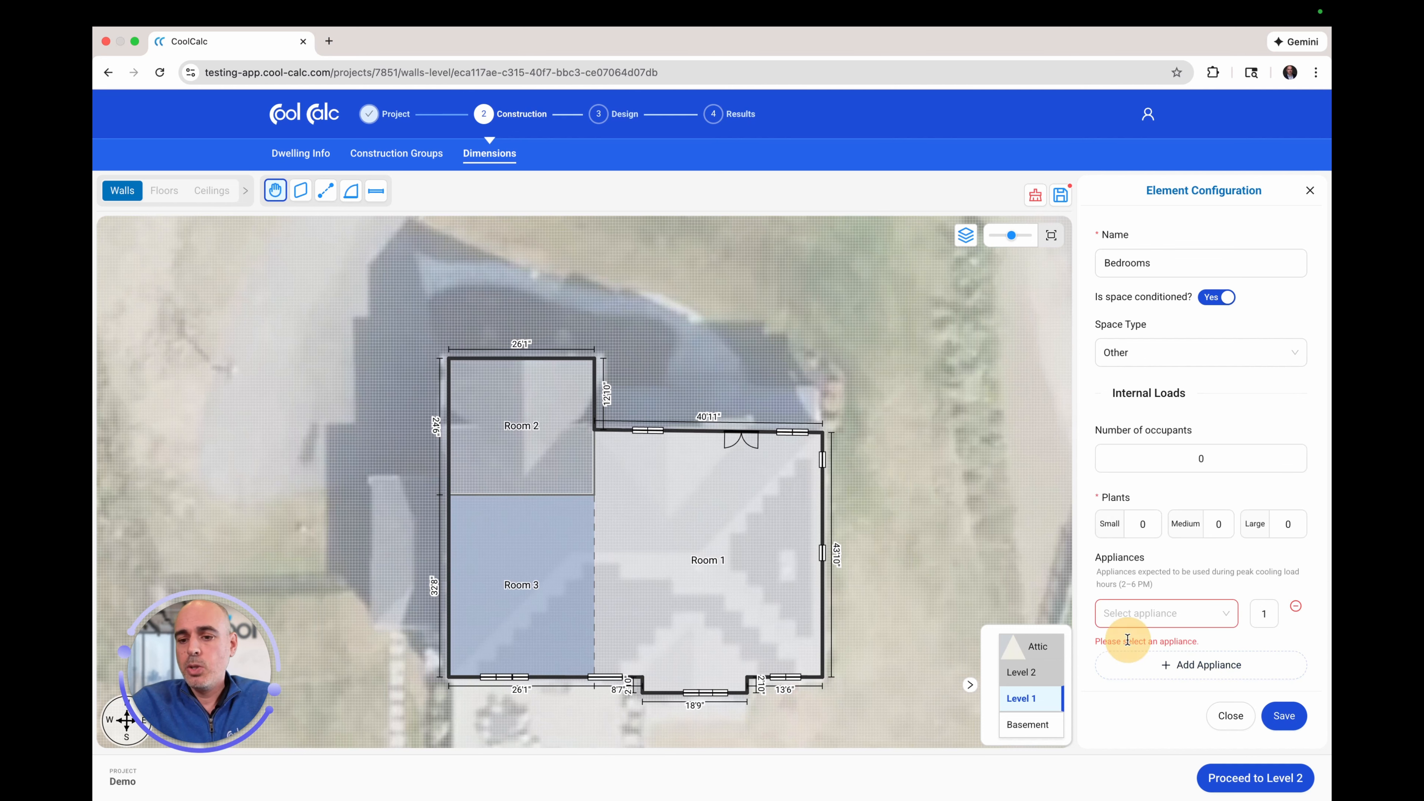
click(1297, 608)
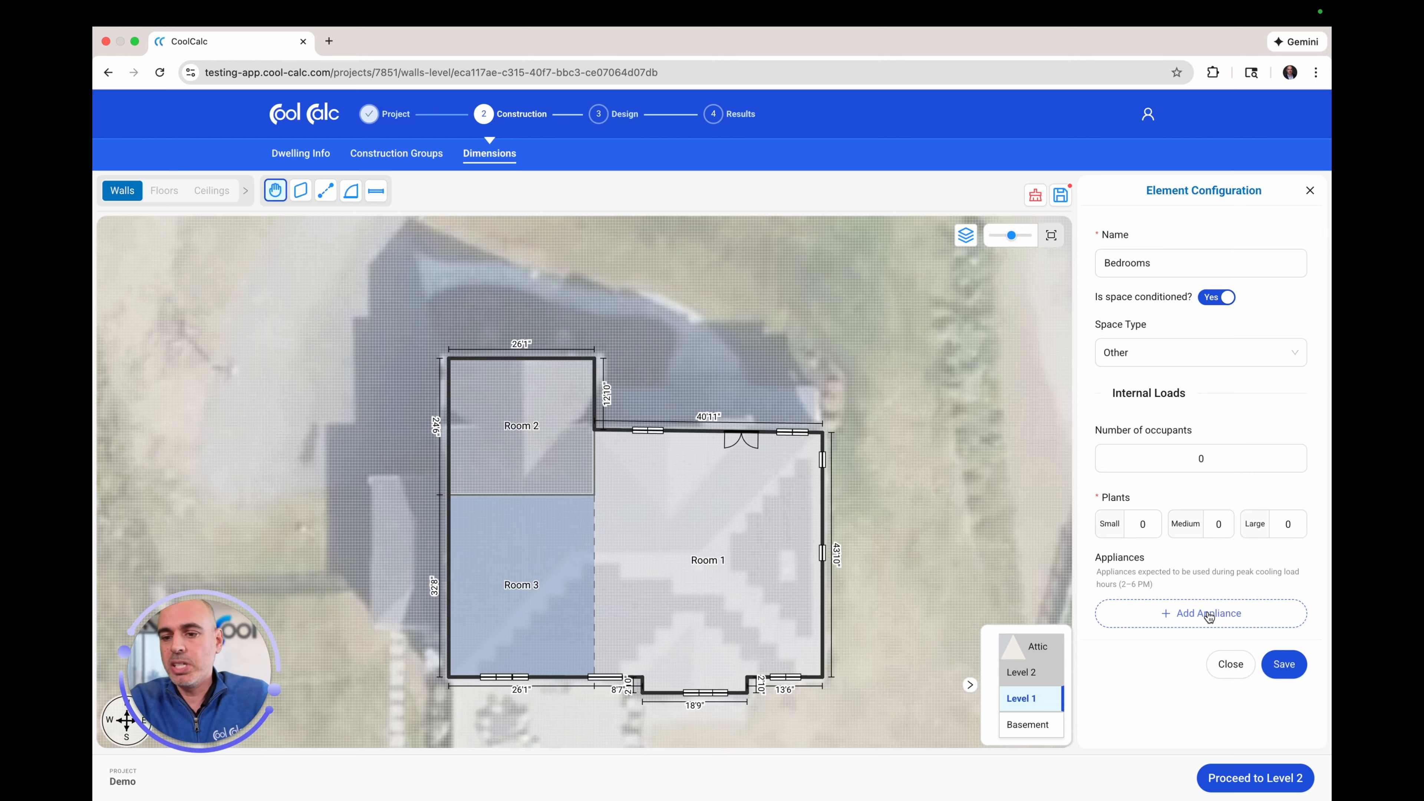
Step: Set Bedrooms to 6 occupants, accept the warning, and save the room
click(1182, 457)
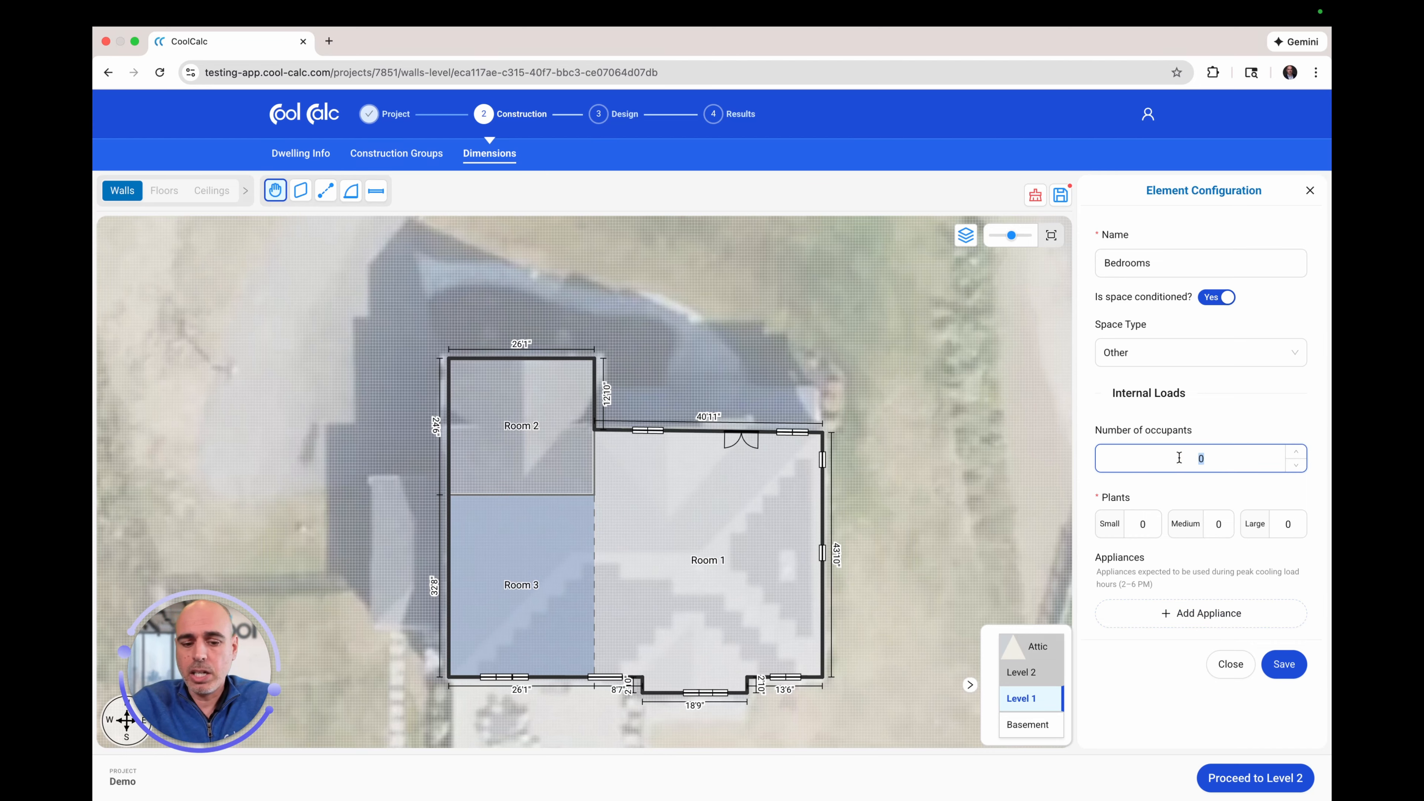
text(6)
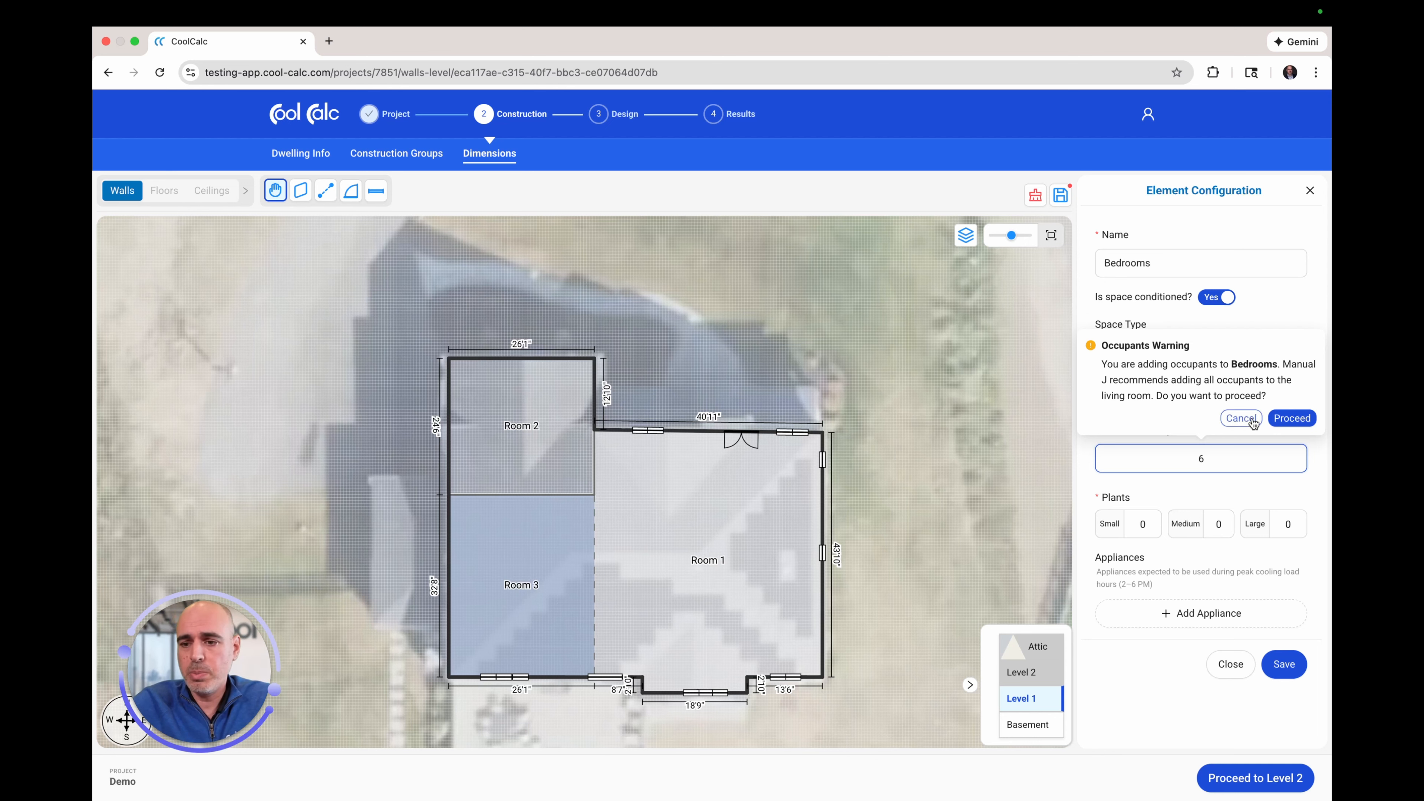
click(1289, 417)
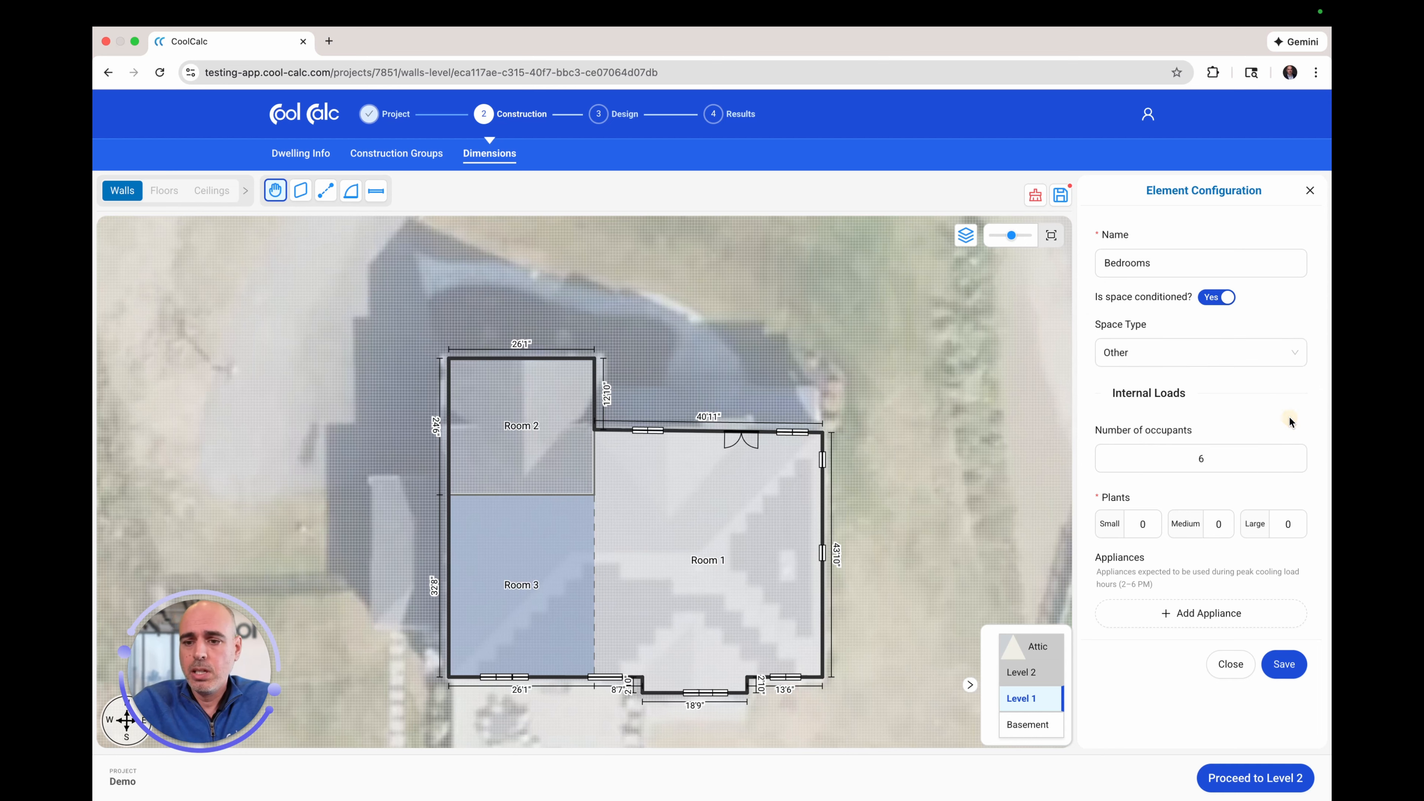
click(1284, 664)
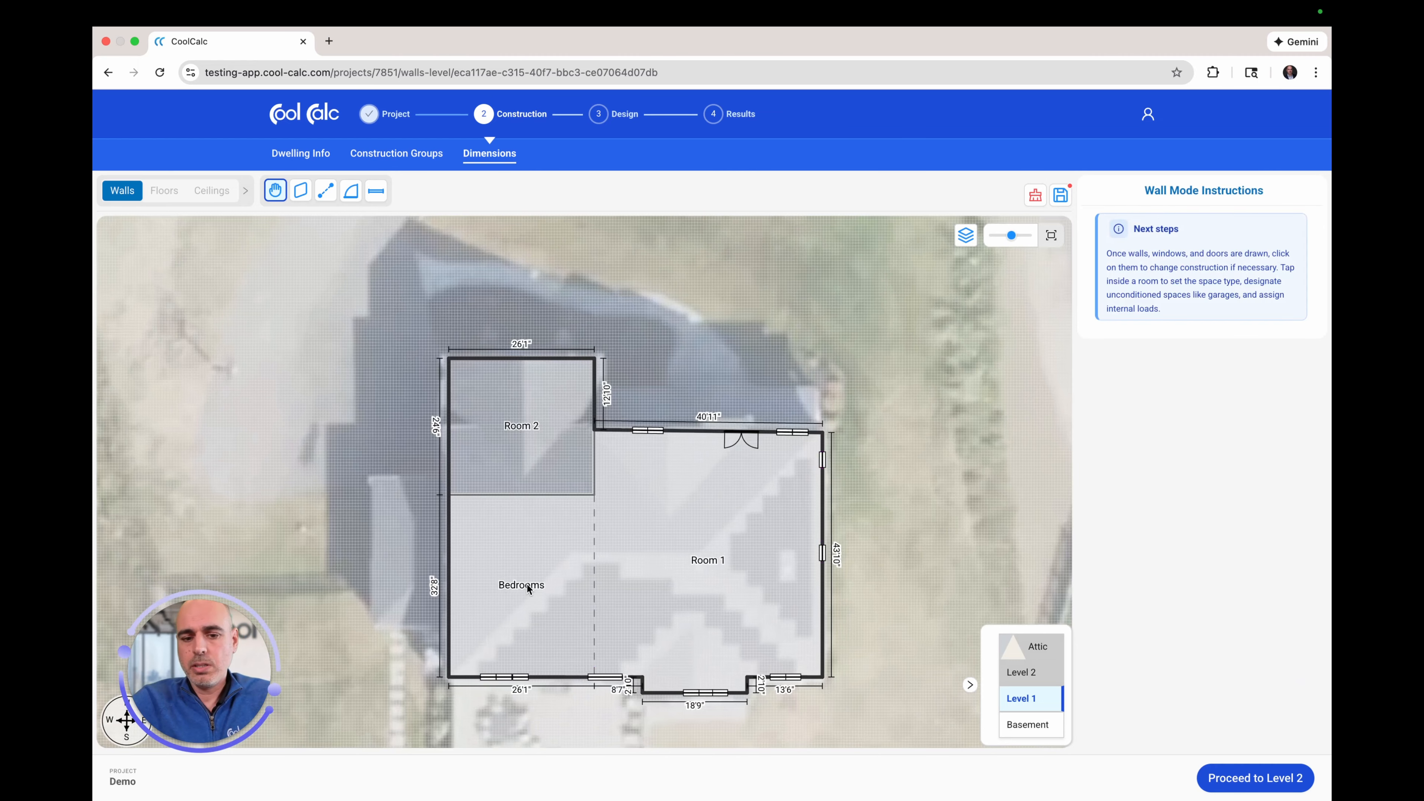
Step: Copy the external walls from Level 1 to Level 2, then from Level 2 to the Attic
click(1245, 777)
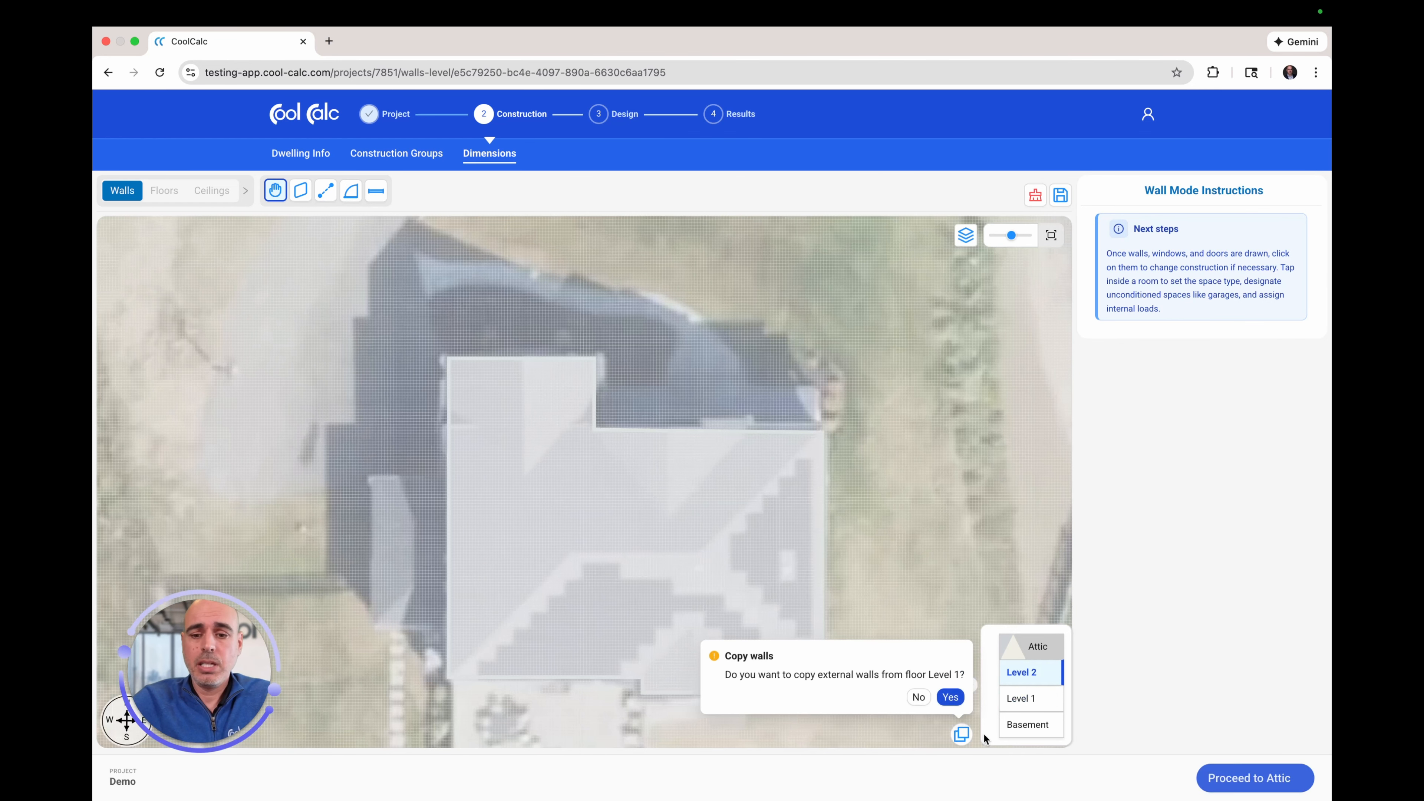
click(956, 700)
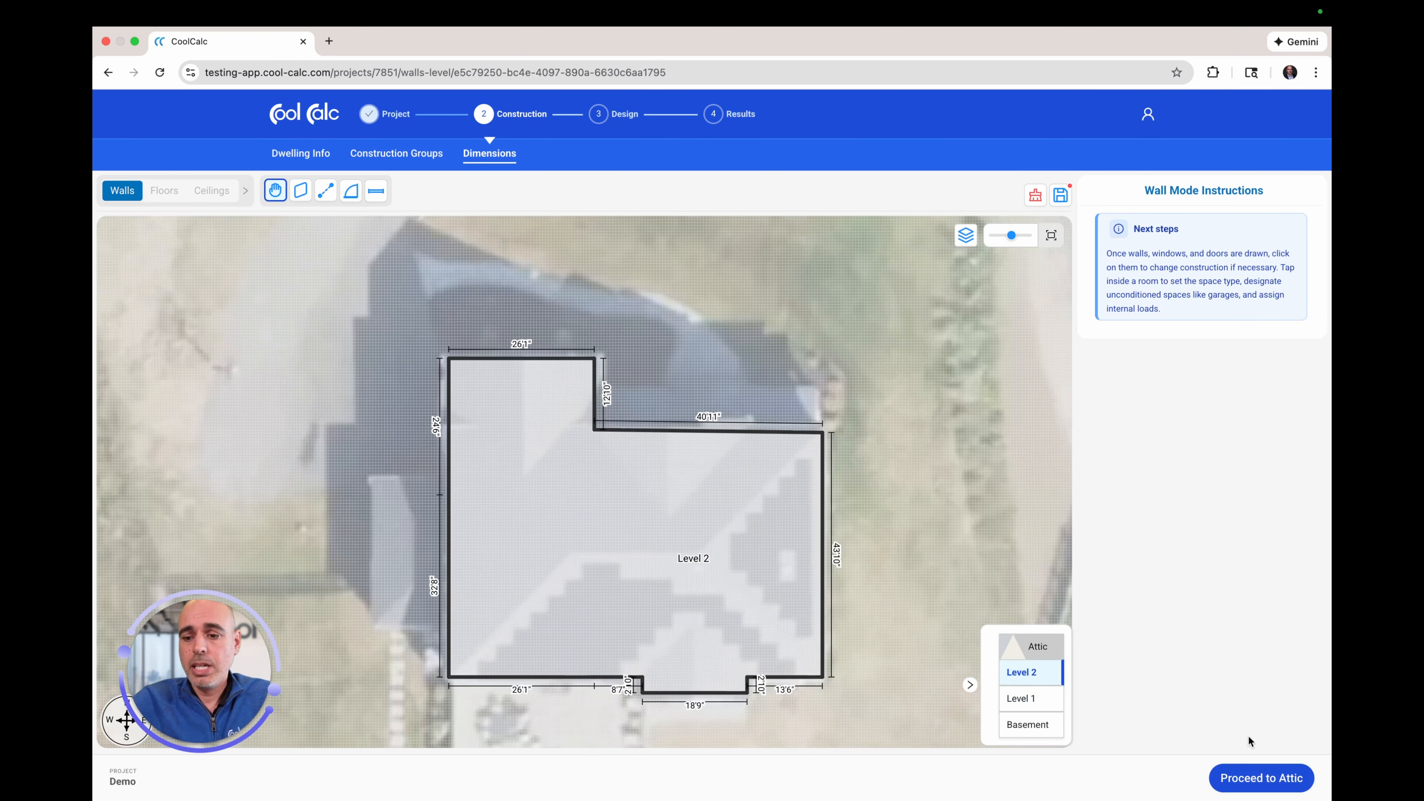
click(1273, 780)
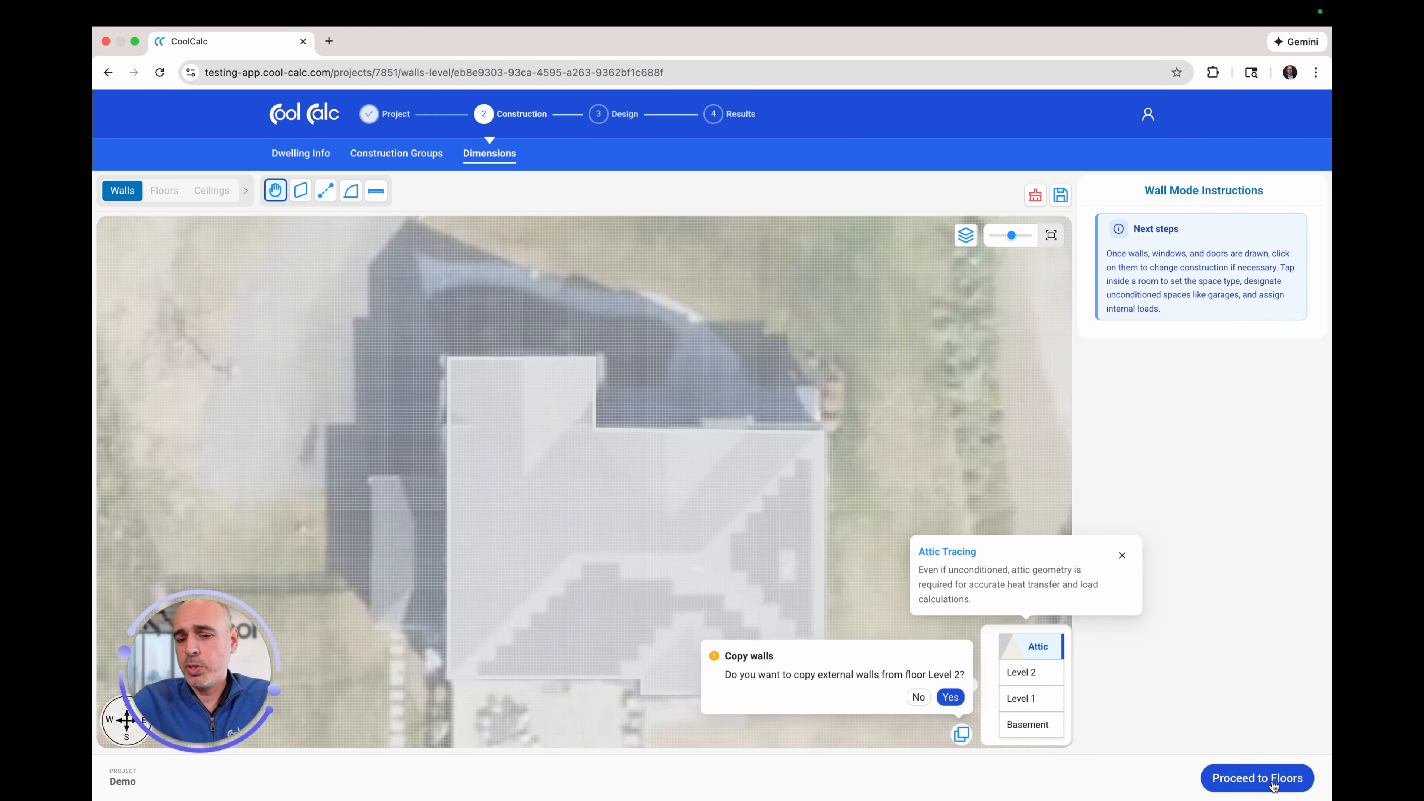
click(952, 697)
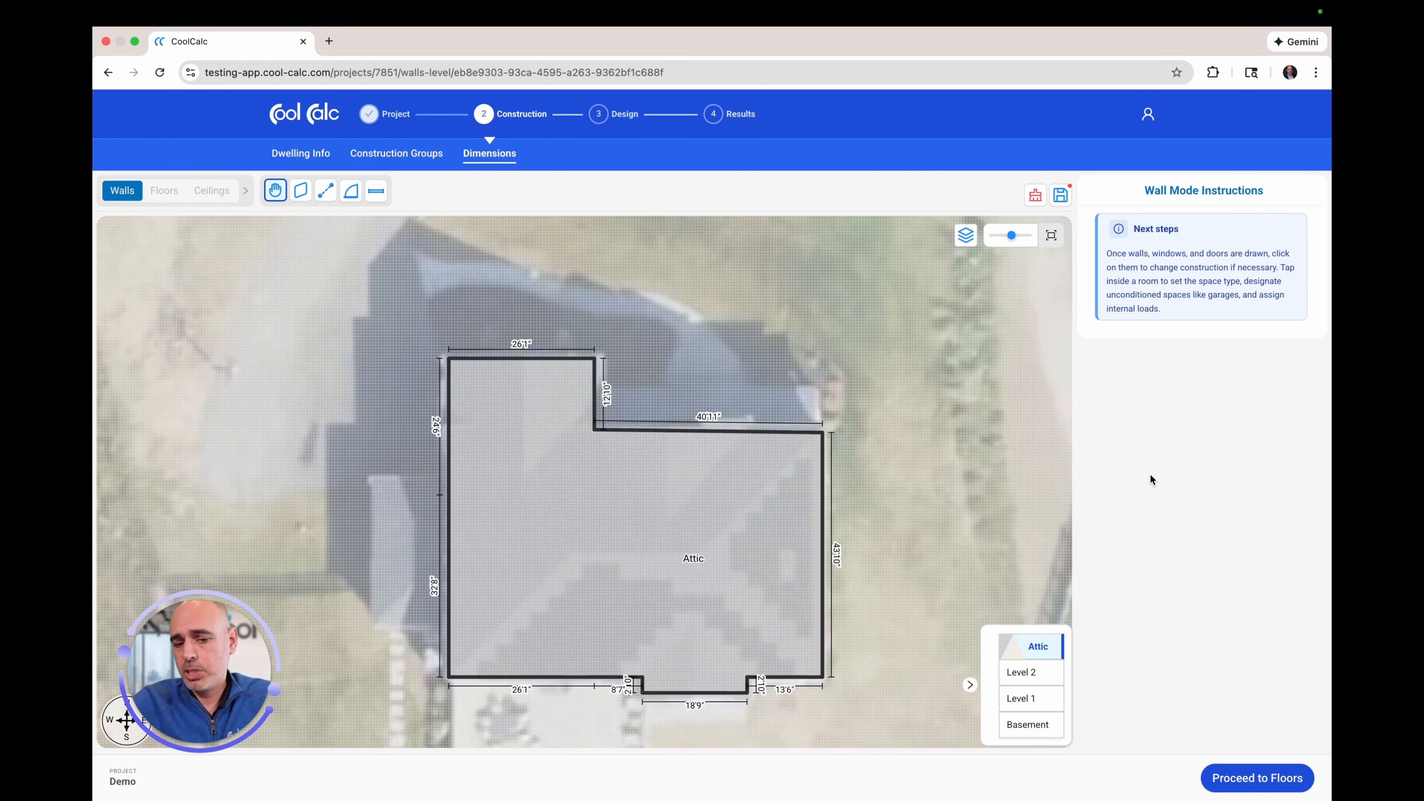
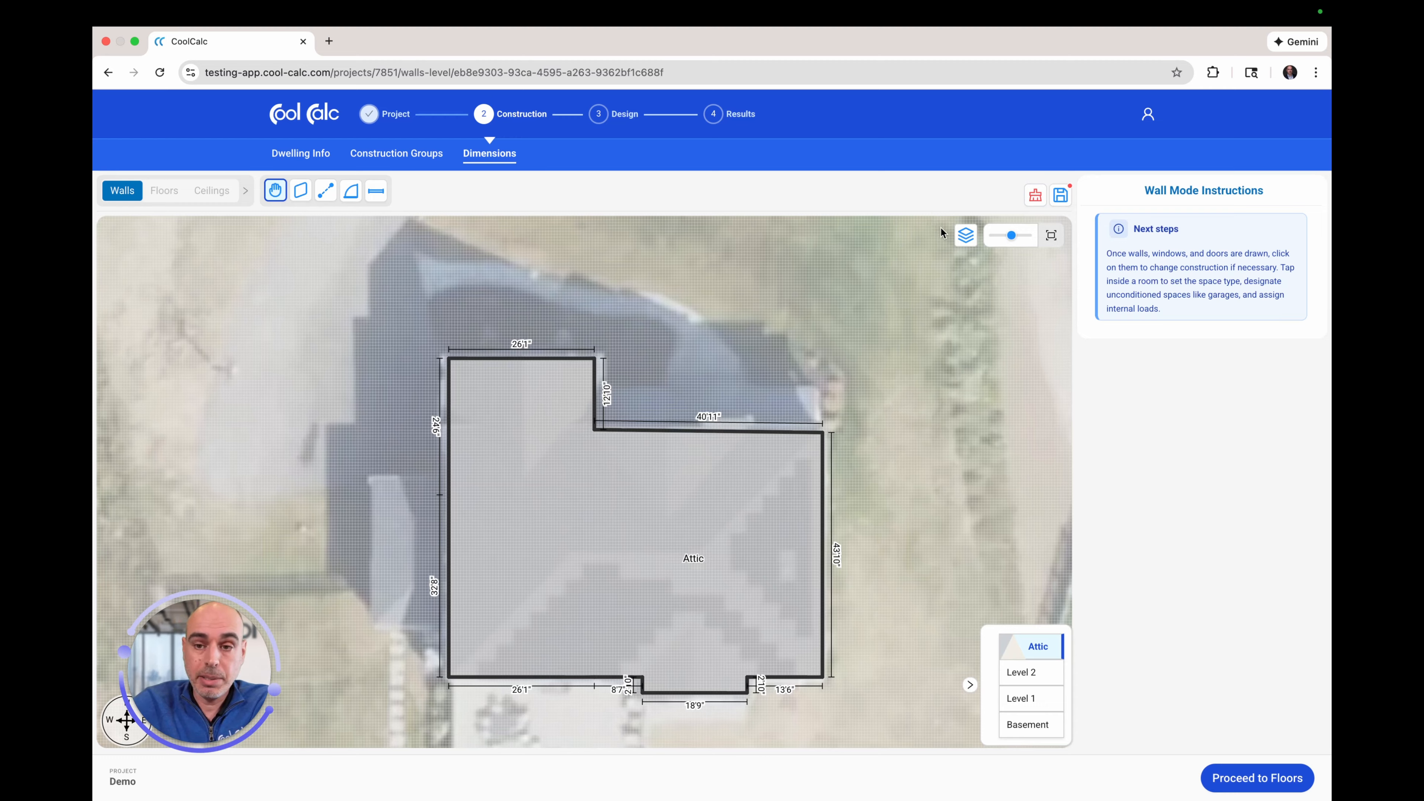
Step: Hide and then restore the satellite background image on the Attic plan
click(965, 236)
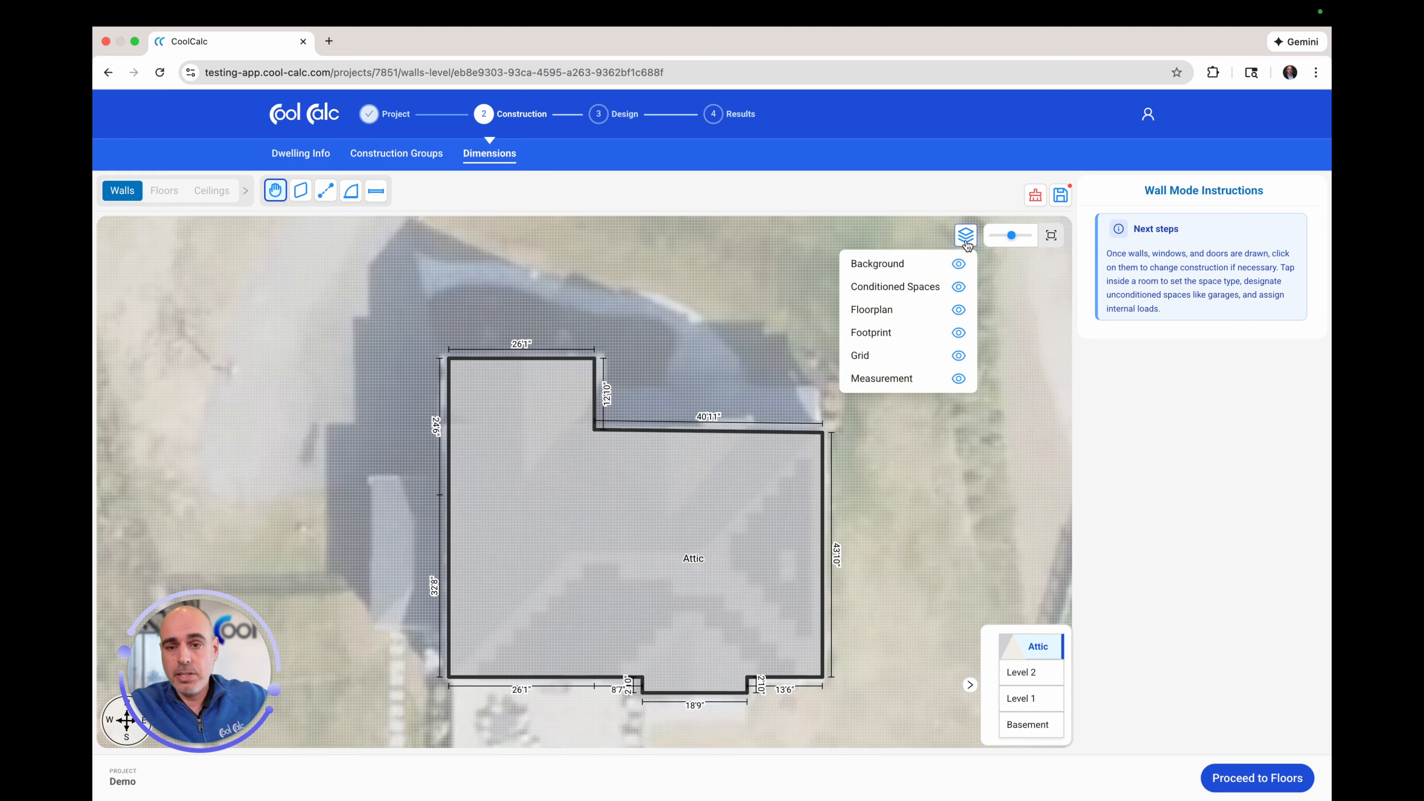
click(965, 238)
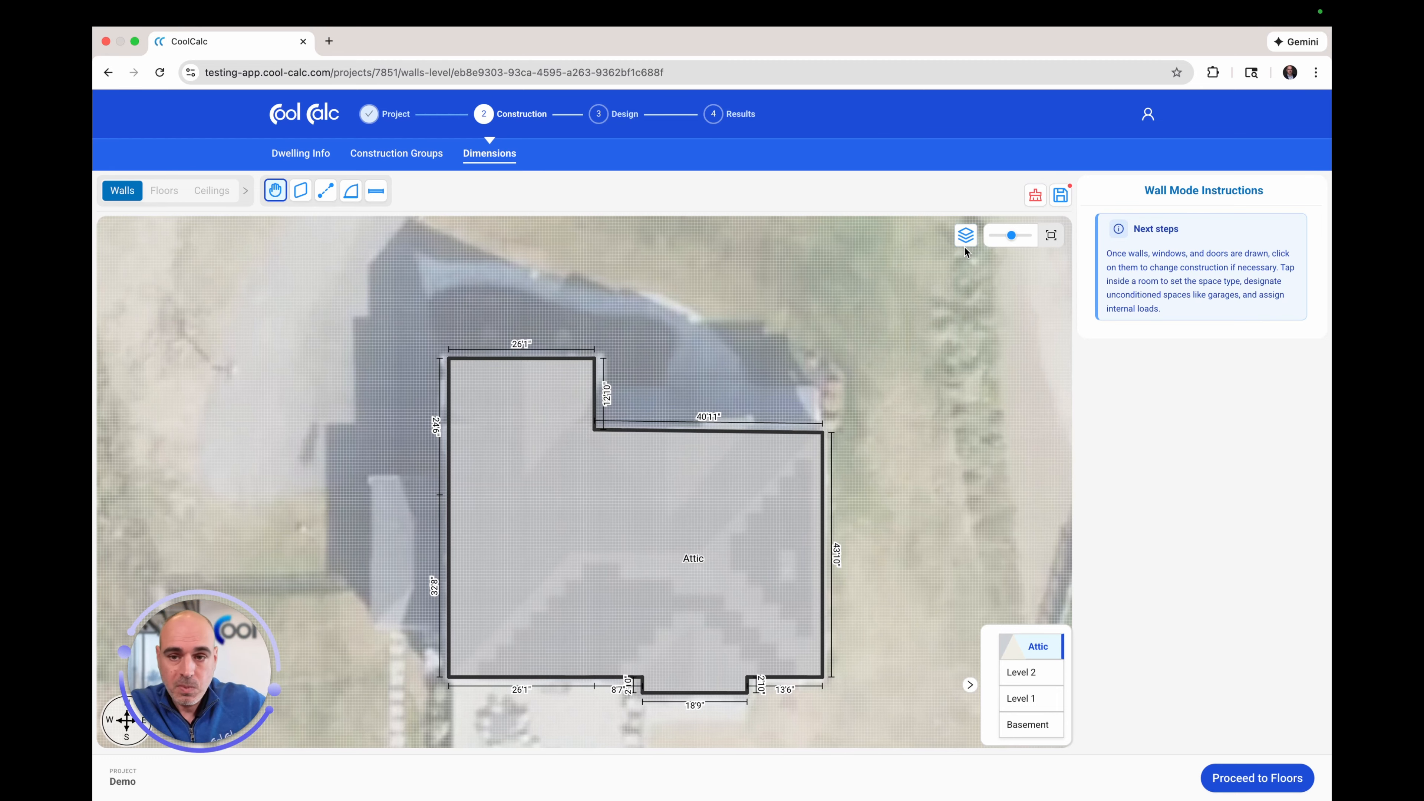
click(966, 239)
click(958, 266)
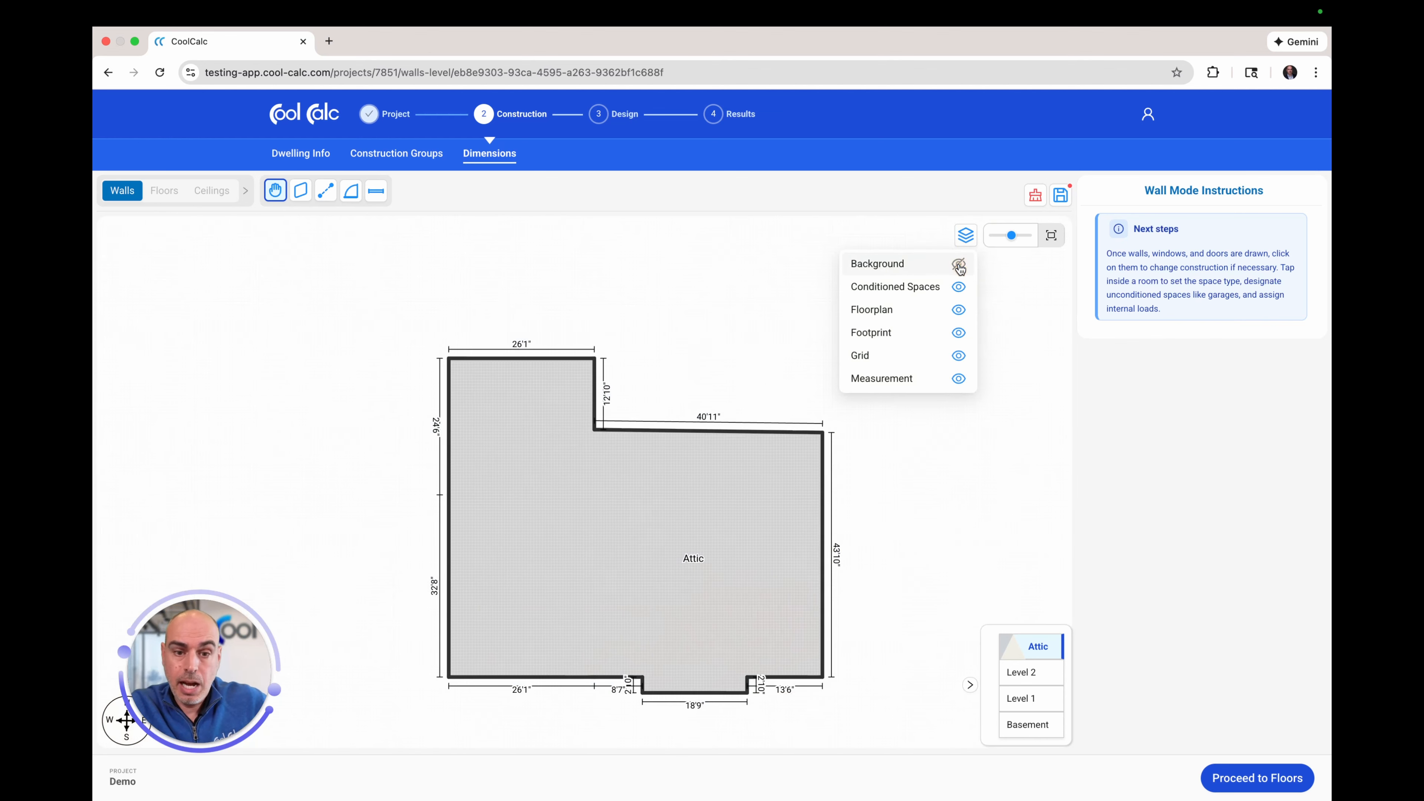
click(966, 234)
click(967, 234)
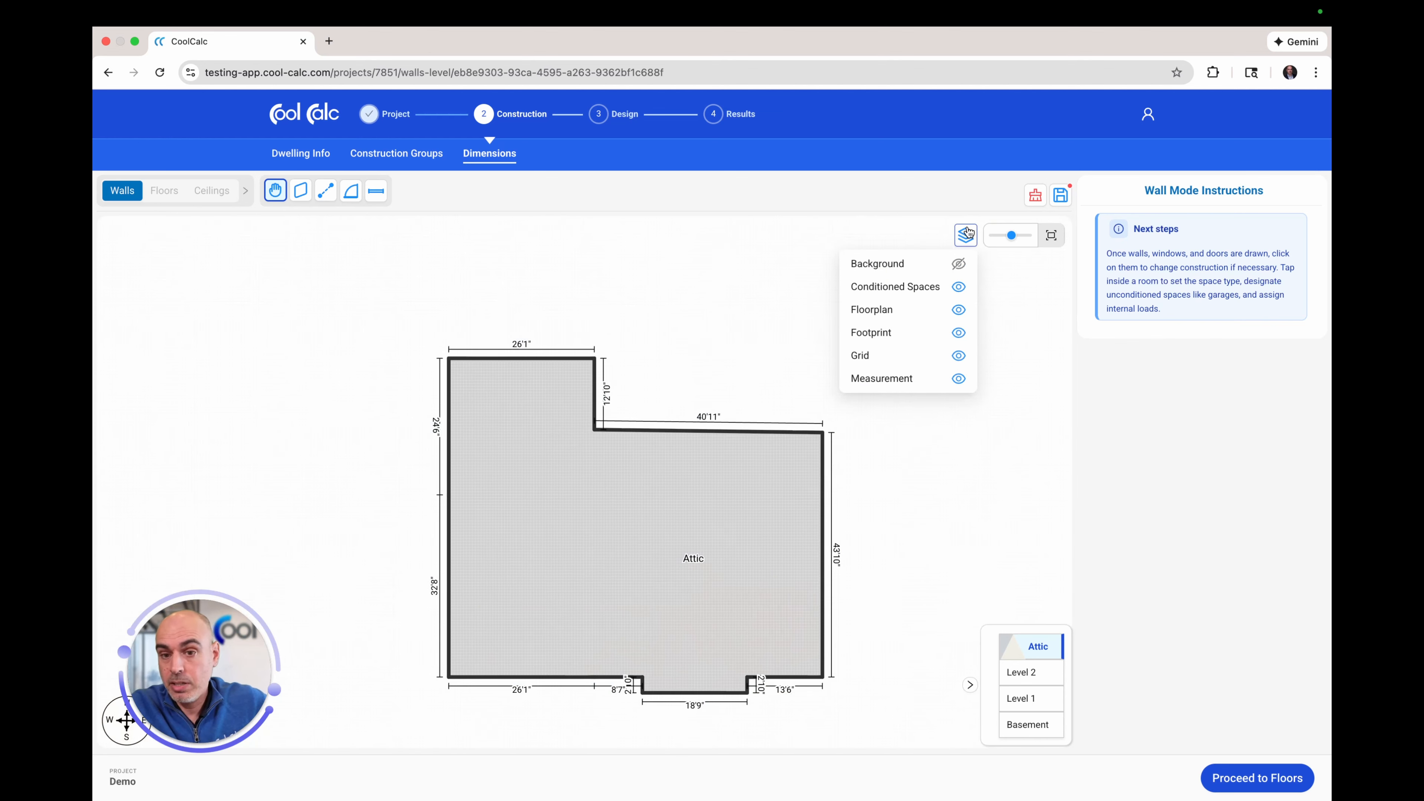
click(960, 266)
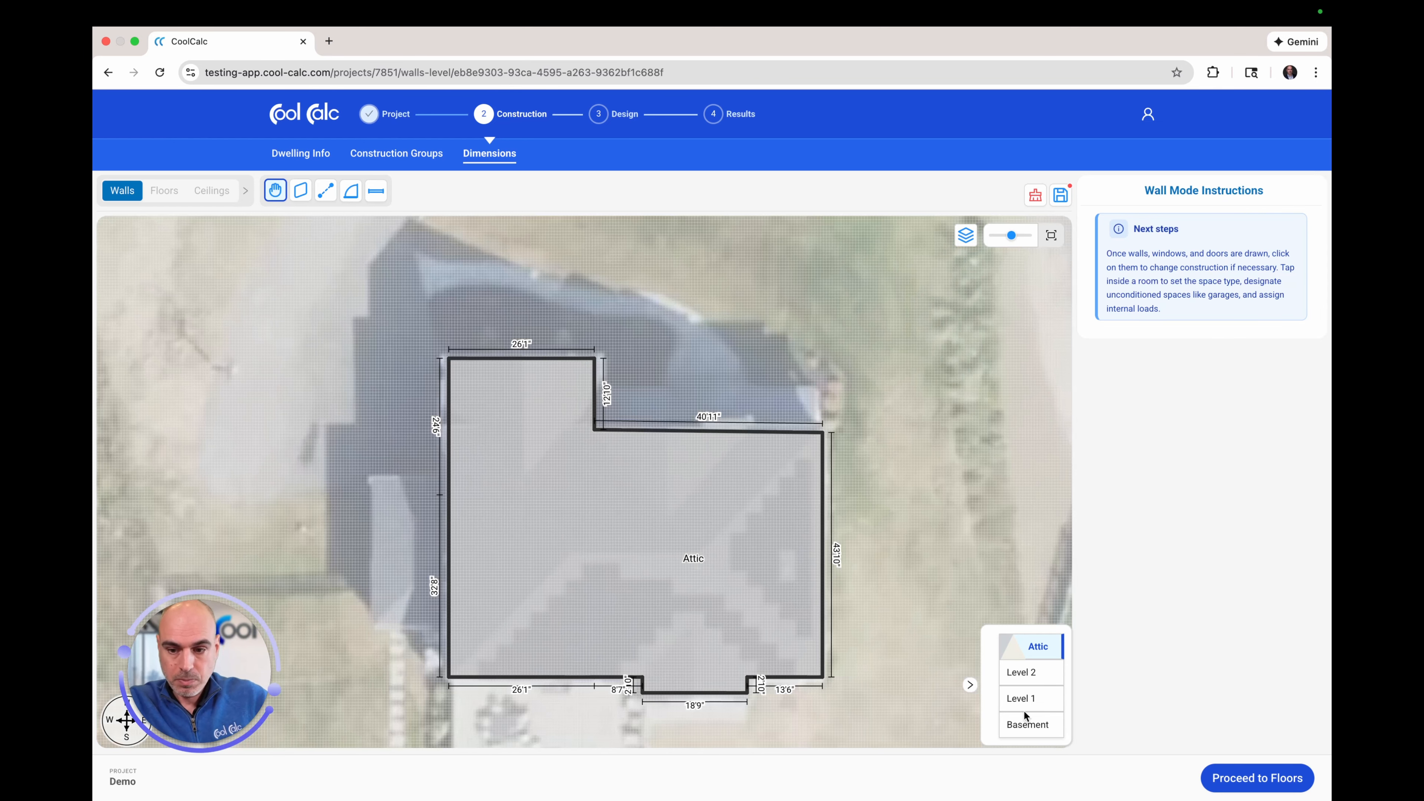
Step: Save the Attic changes, switch to Level 1, and toggle the room footprint overlay off and on
click(1023, 700)
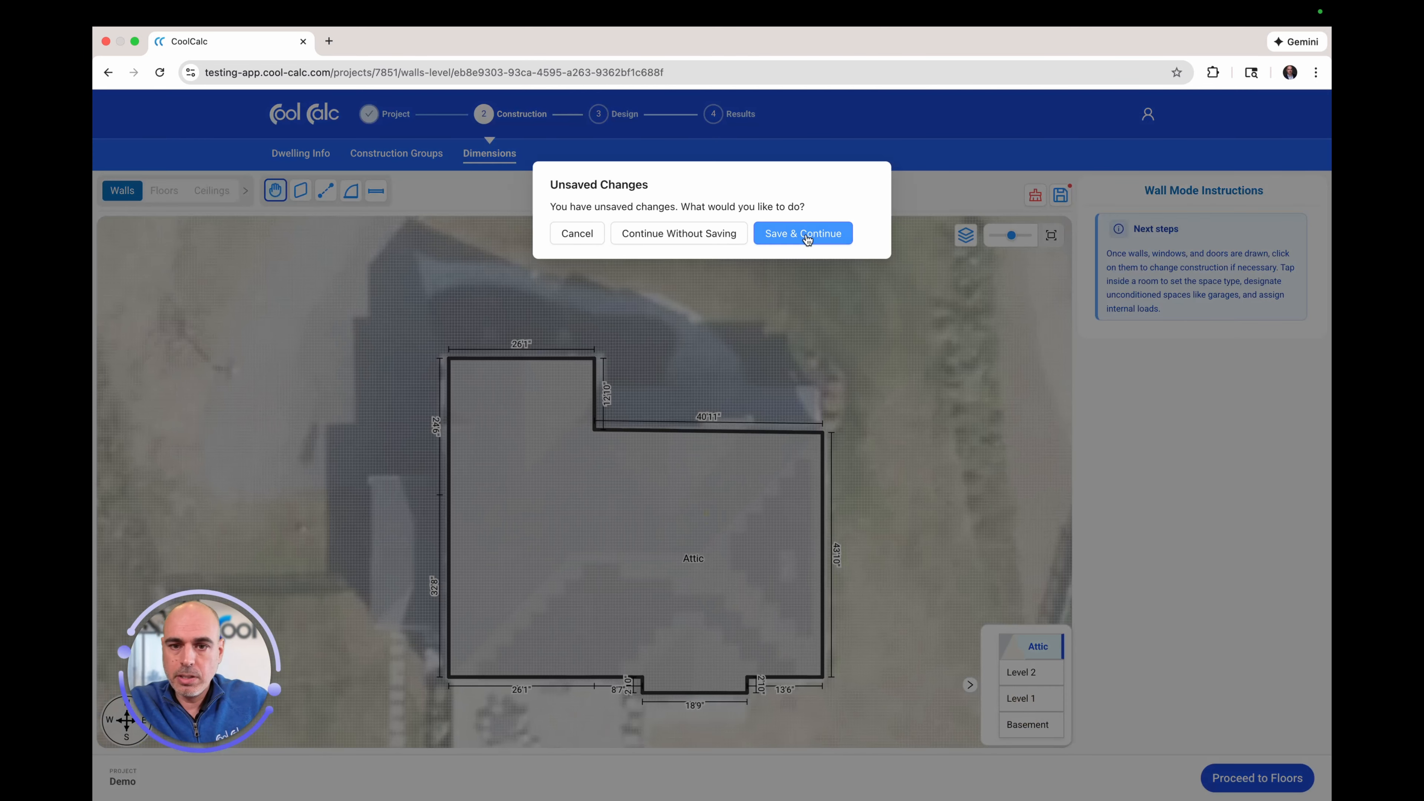
click(801, 231)
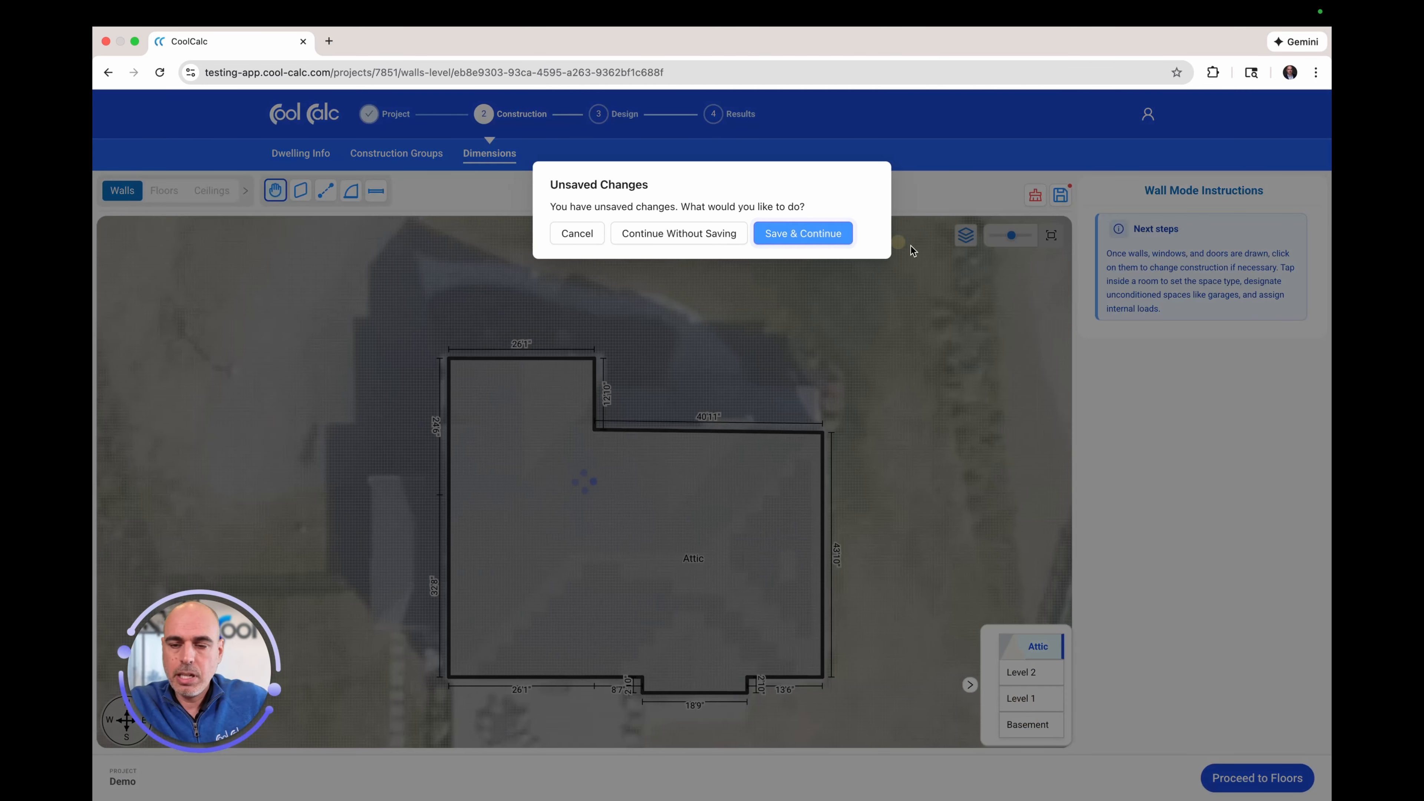
click(967, 237)
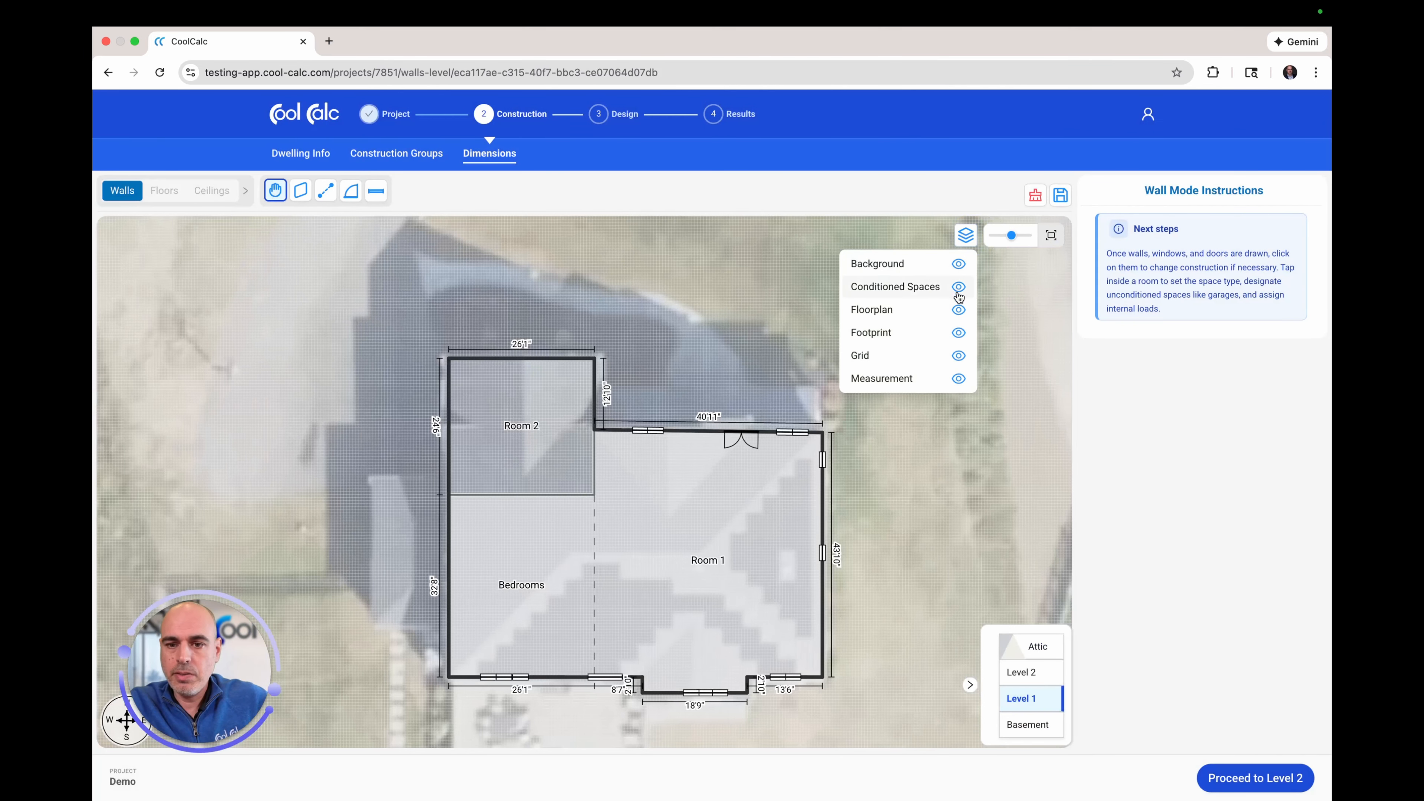
click(960, 332)
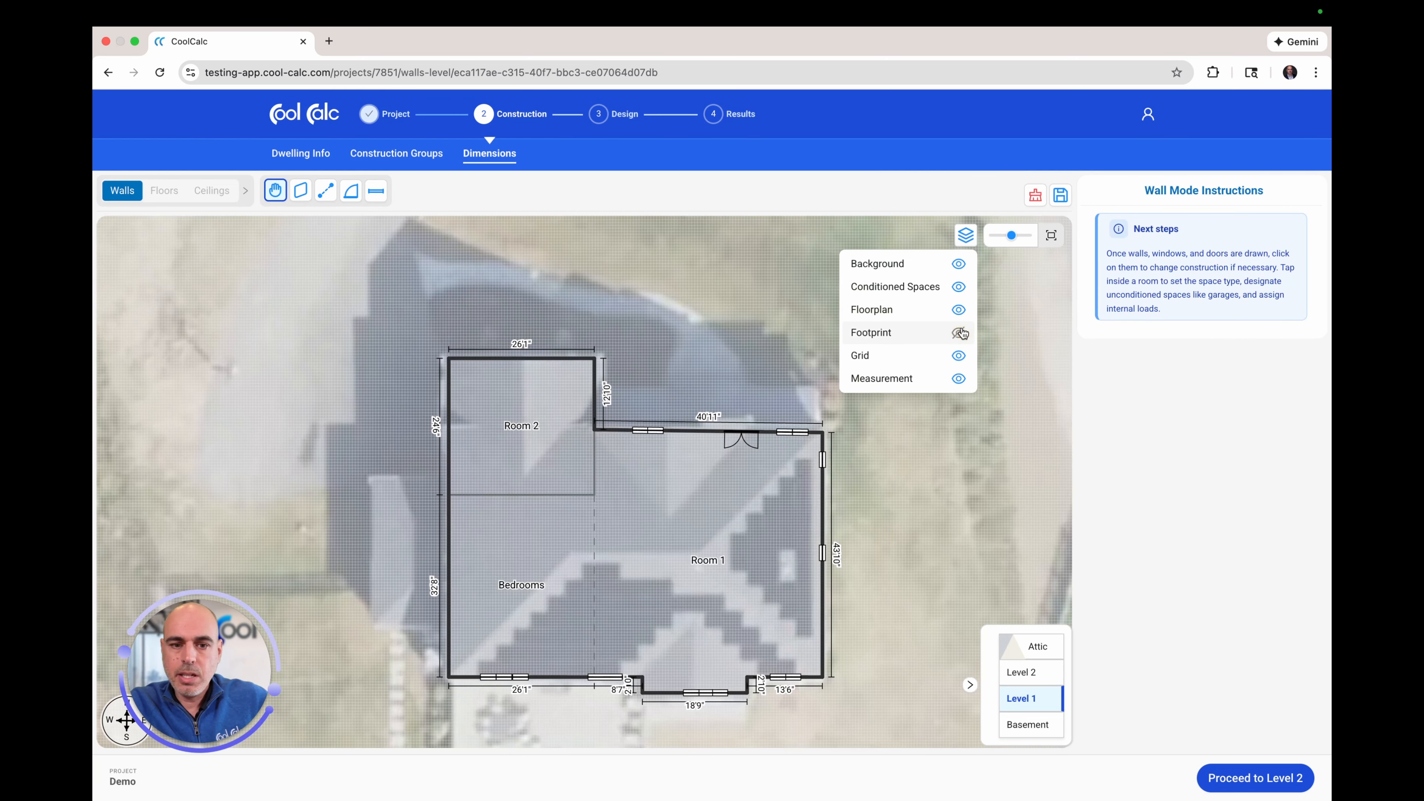
click(961, 333)
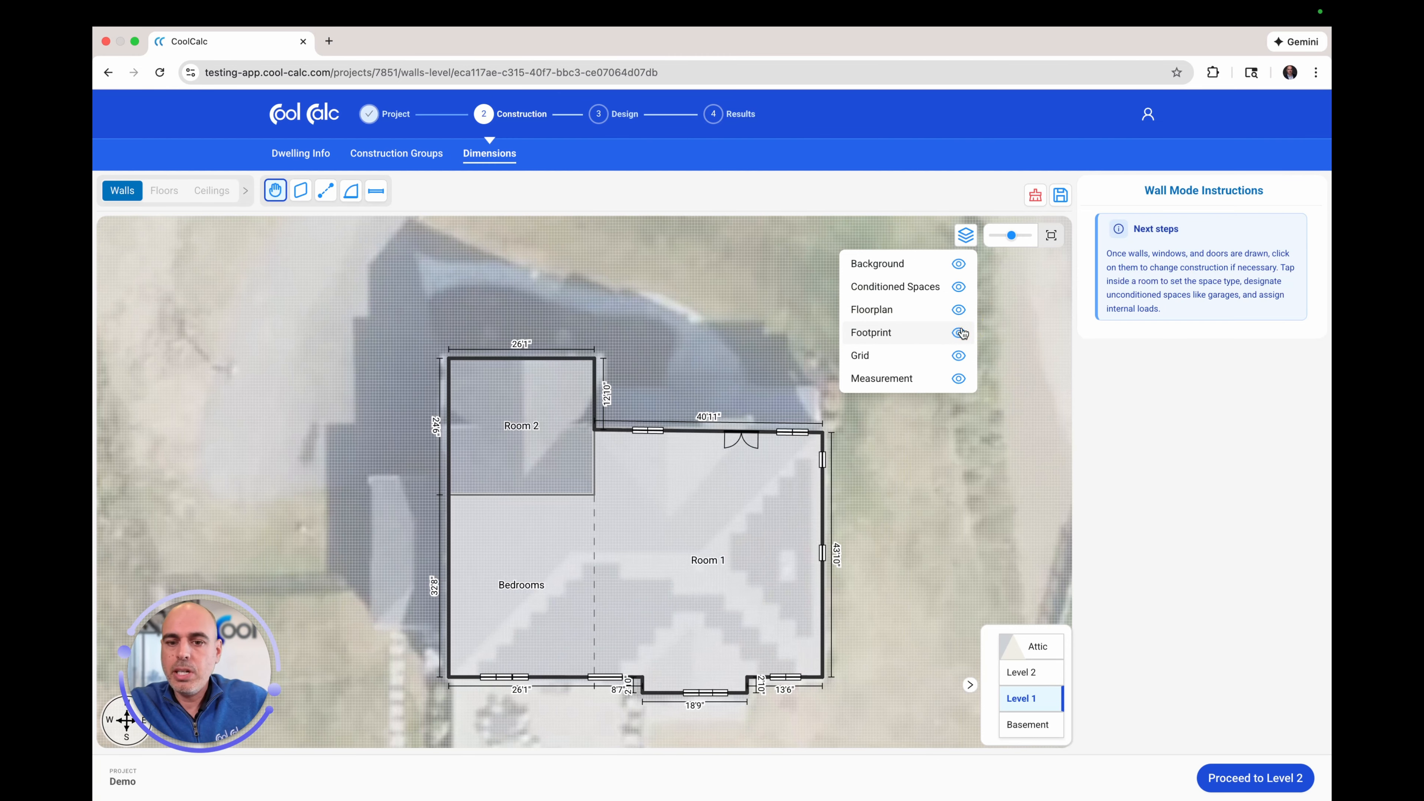
click(960, 332)
click(960, 333)
Step: Toggle the grid, wall dimension labels and conditioned-space shading, then fit the Level 1 plan to the canvas
click(958, 356)
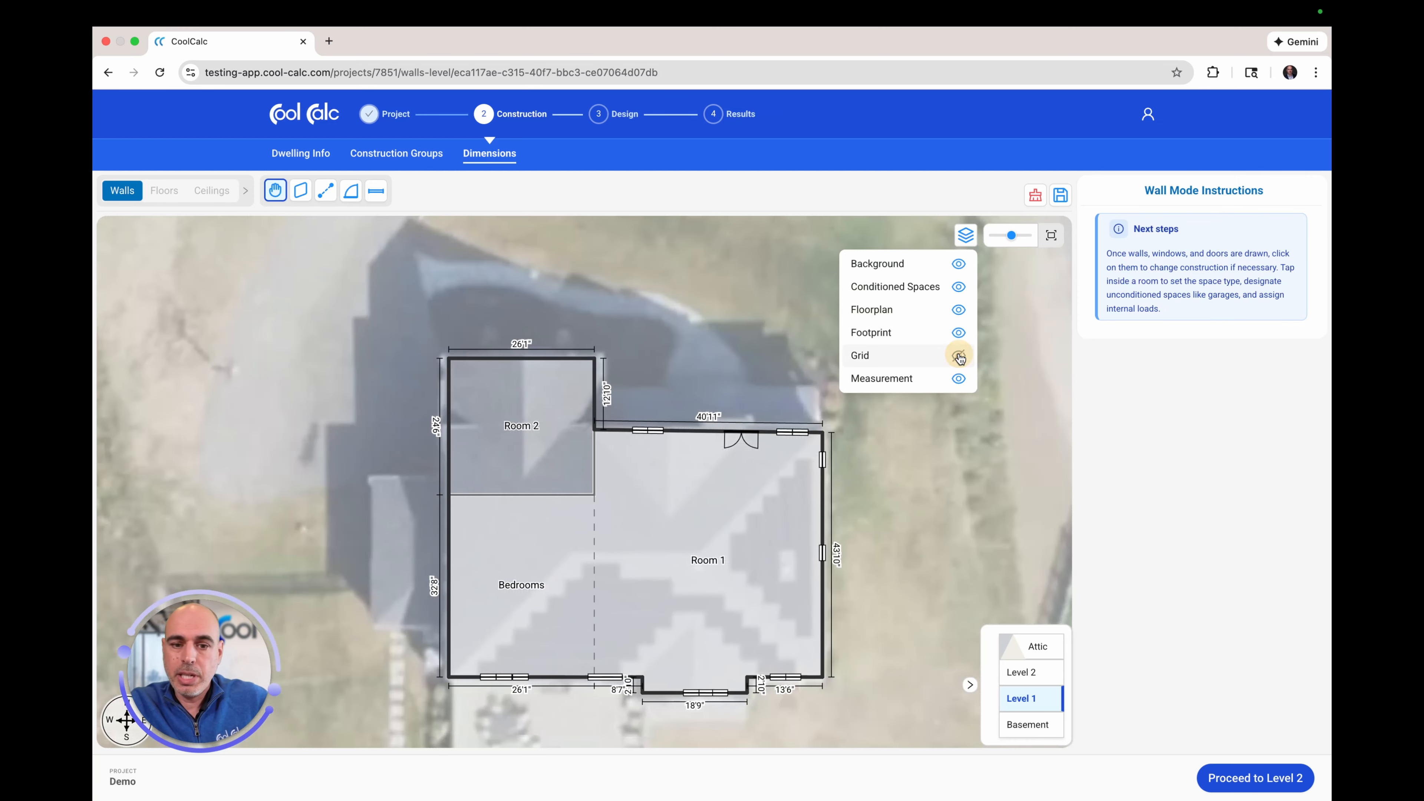
click(958, 356)
click(959, 379)
click(959, 378)
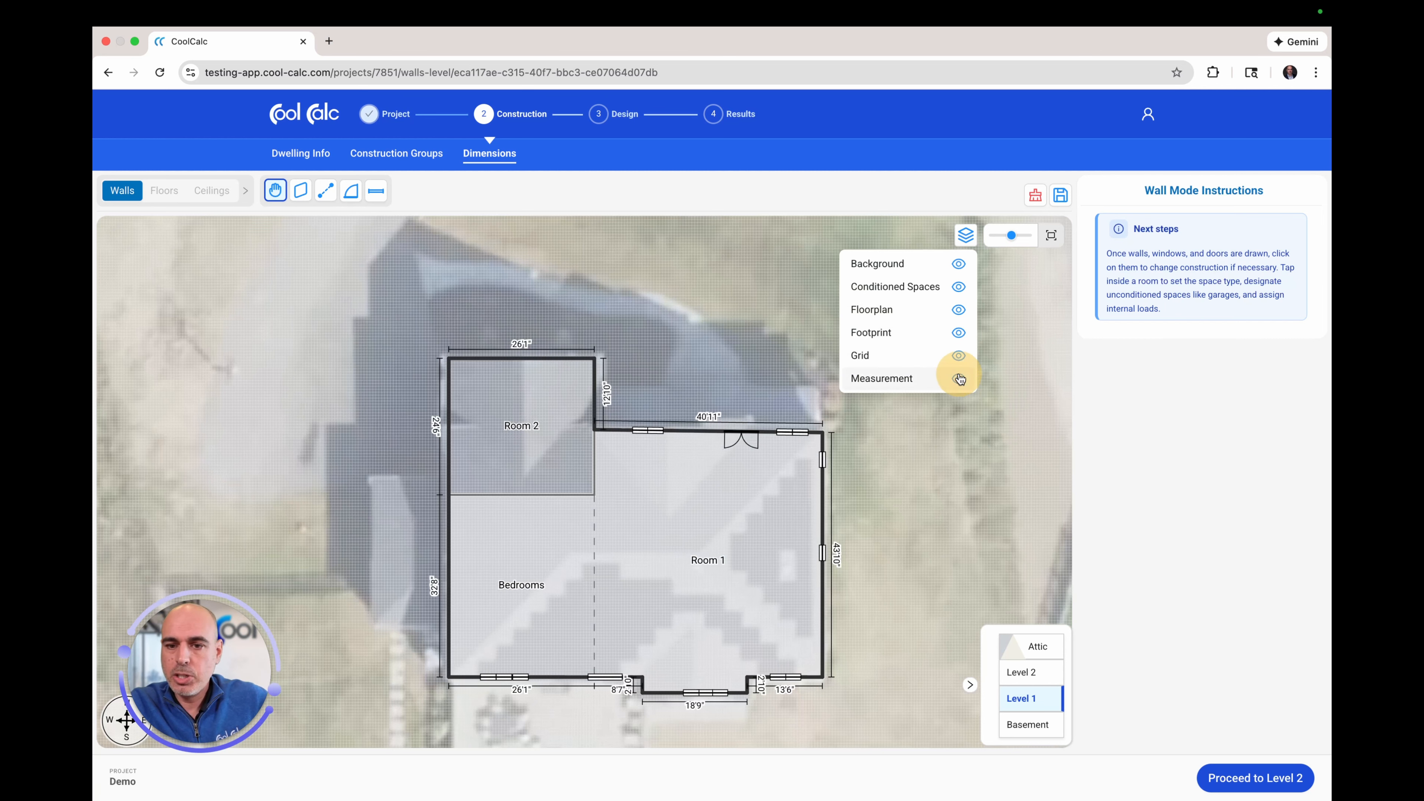
click(959, 287)
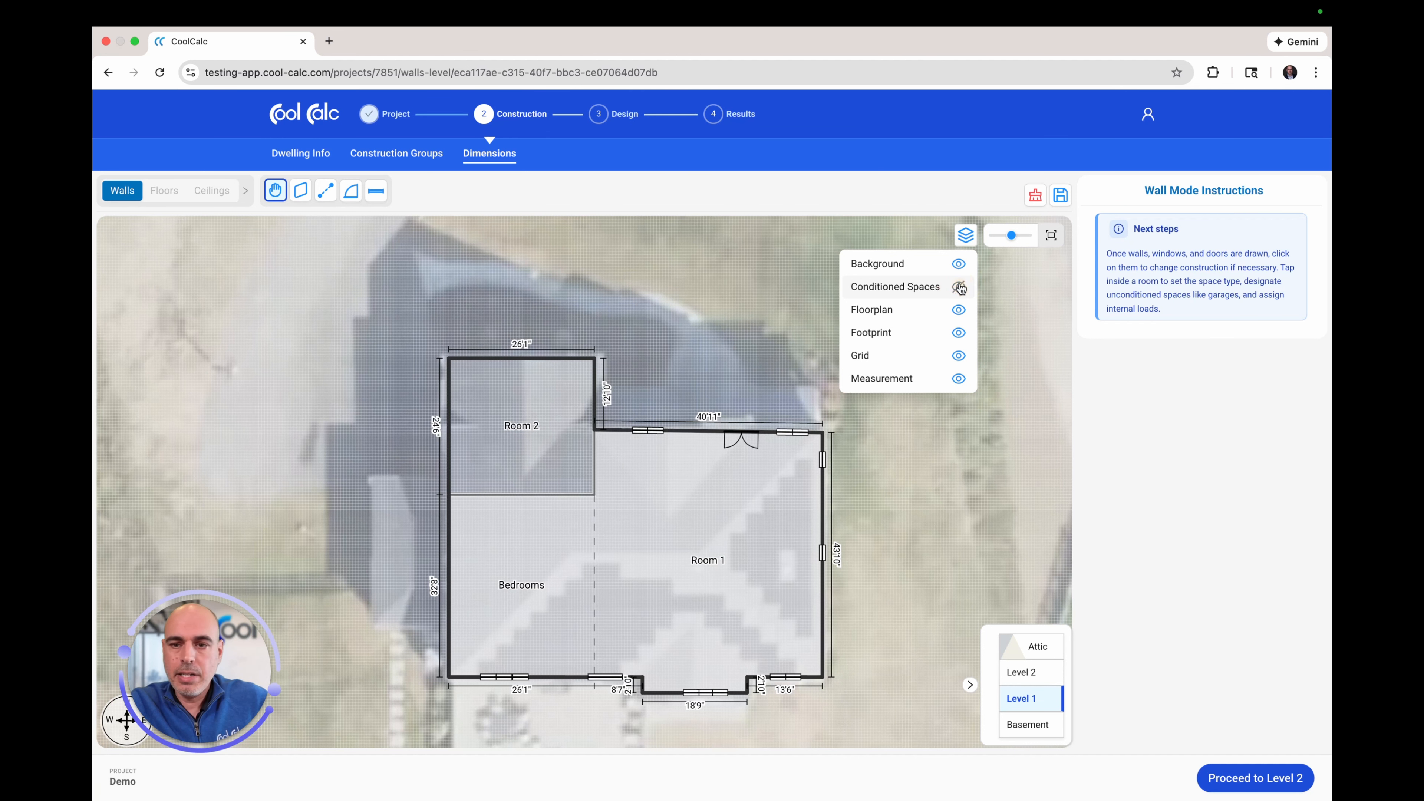
click(959, 287)
click(673, 325)
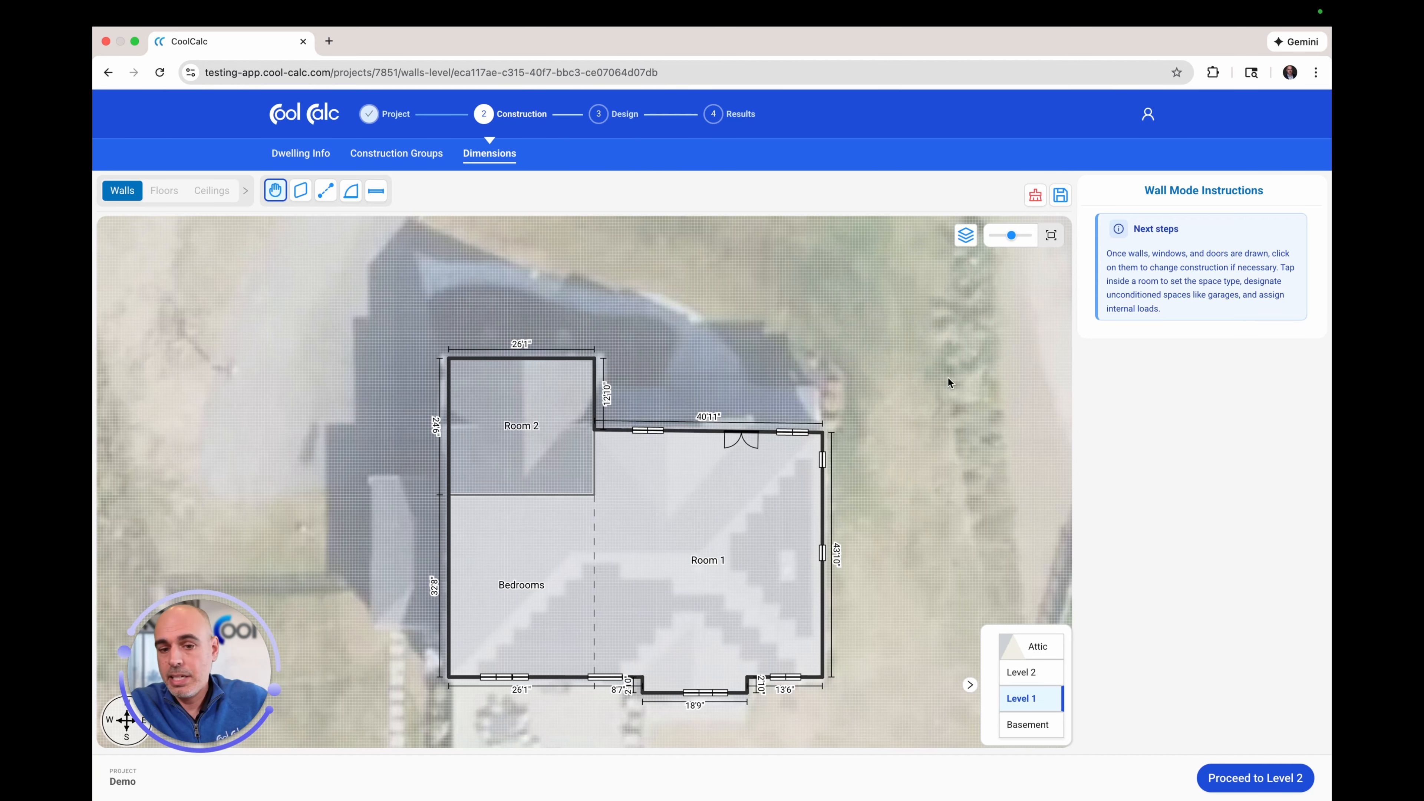
click(1053, 236)
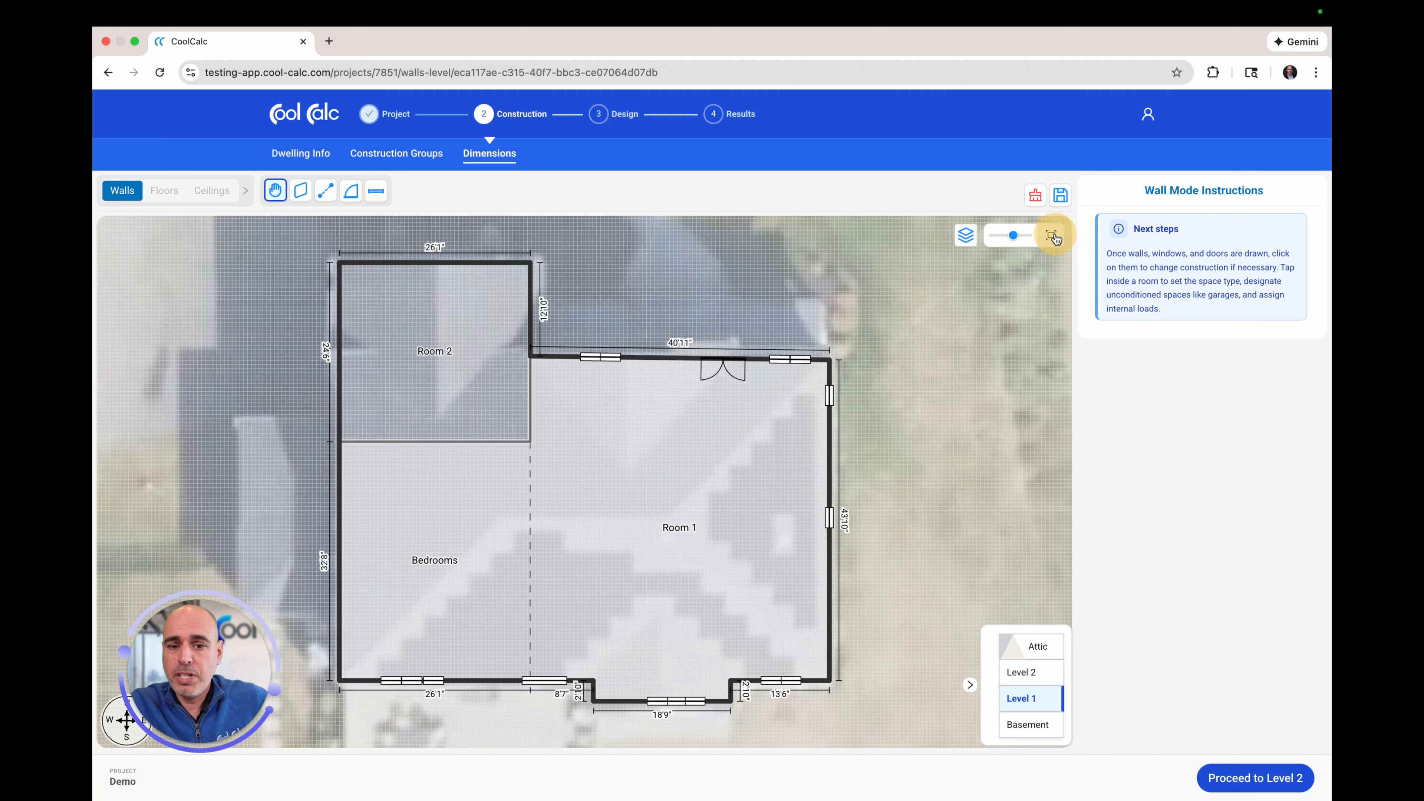
Step: Adjust the zoom, then advance from Level 1 past Level 2 to the Attic walls
drag(1011, 236, 1016, 241)
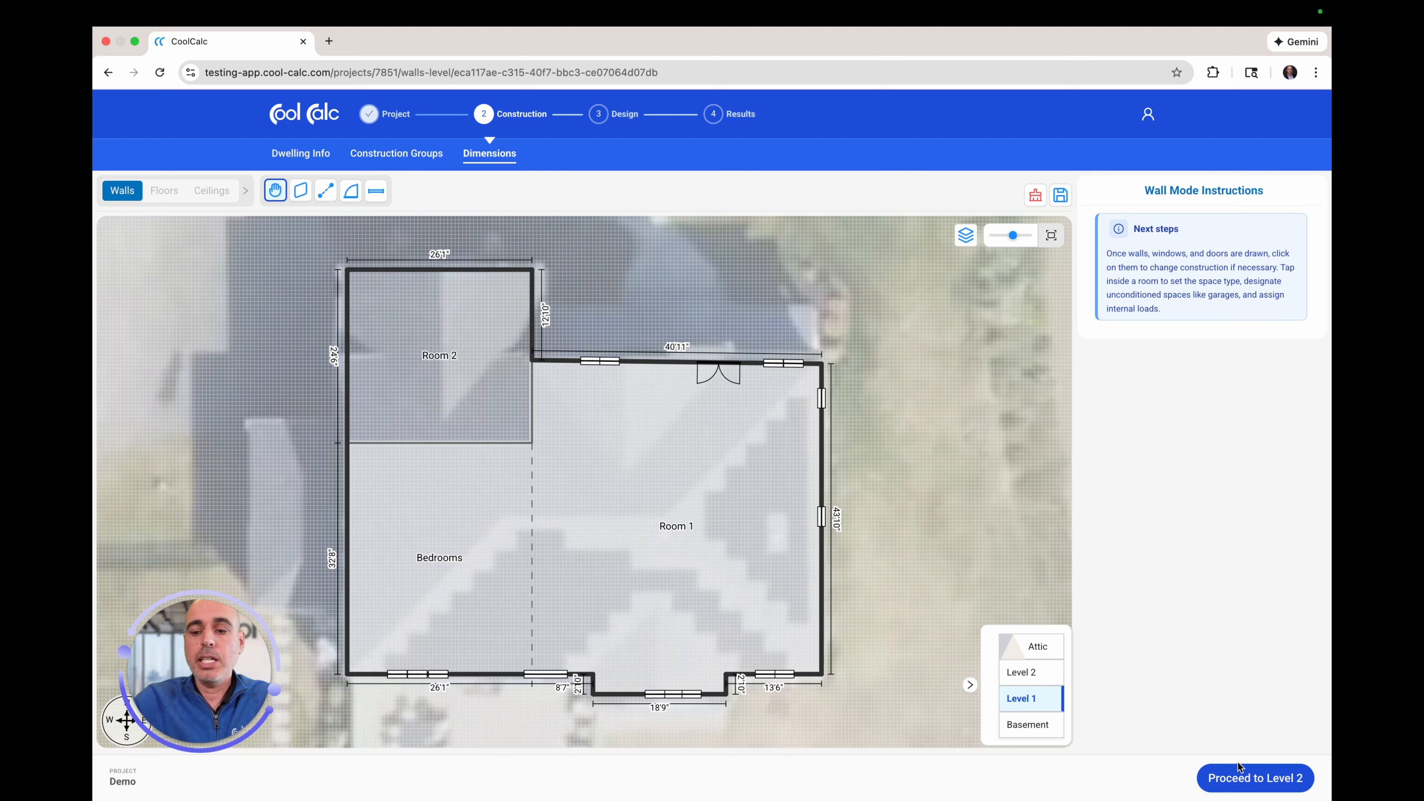
click(1243, 776)
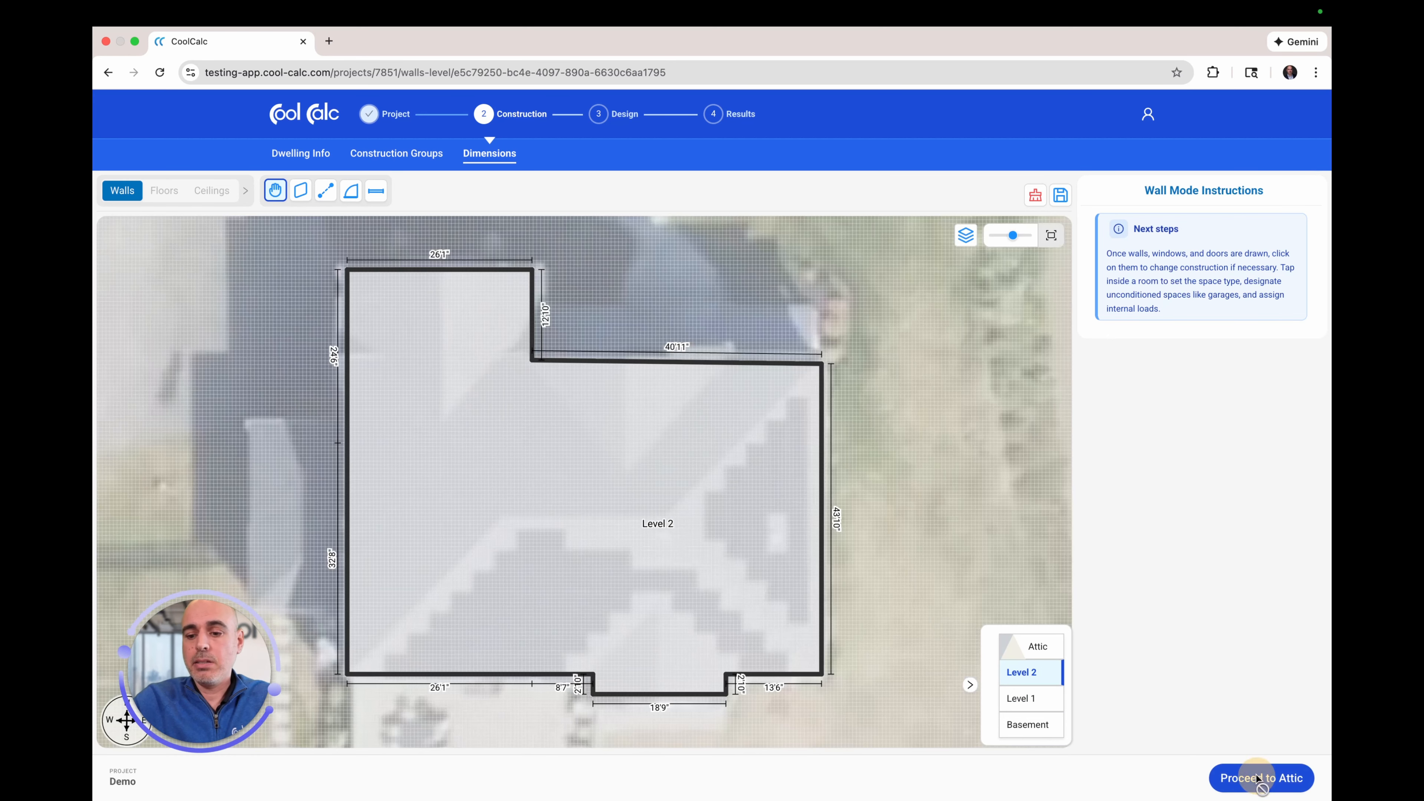
click(1255, 776)
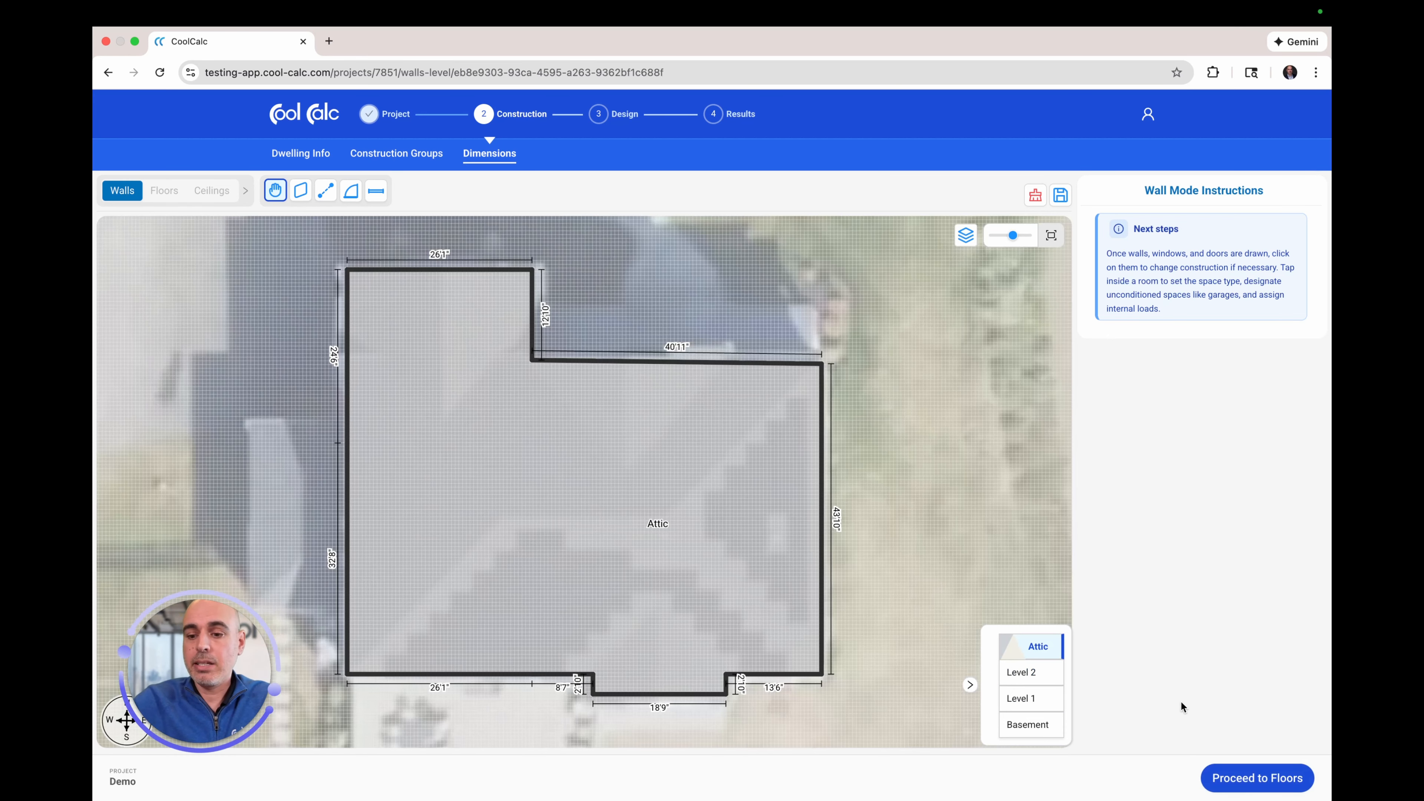
Step: Enter the floors stage, inspect the Basement floor, and move on to the Level 1 floors
click(1248, 776)
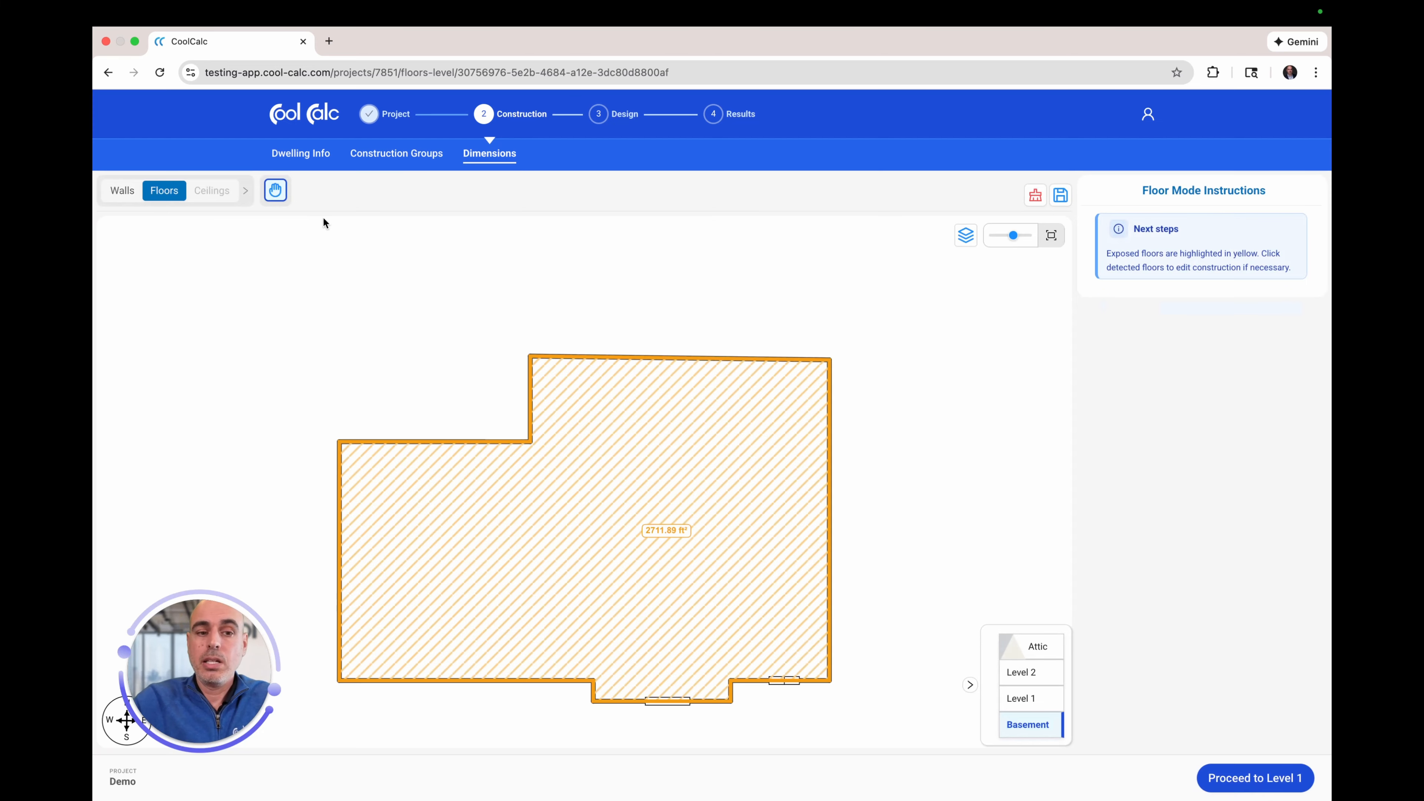
click(720, 451)
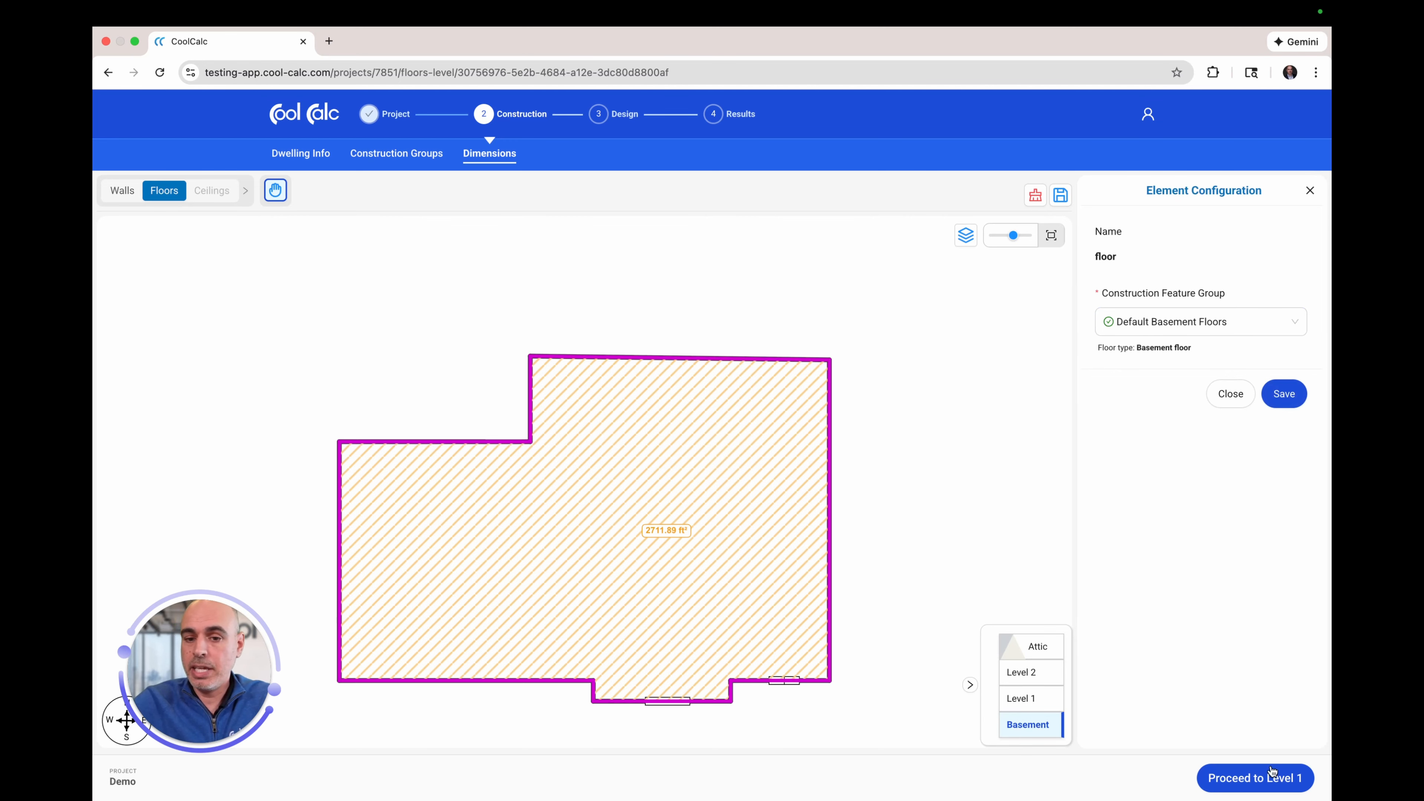
click(1255, 780)
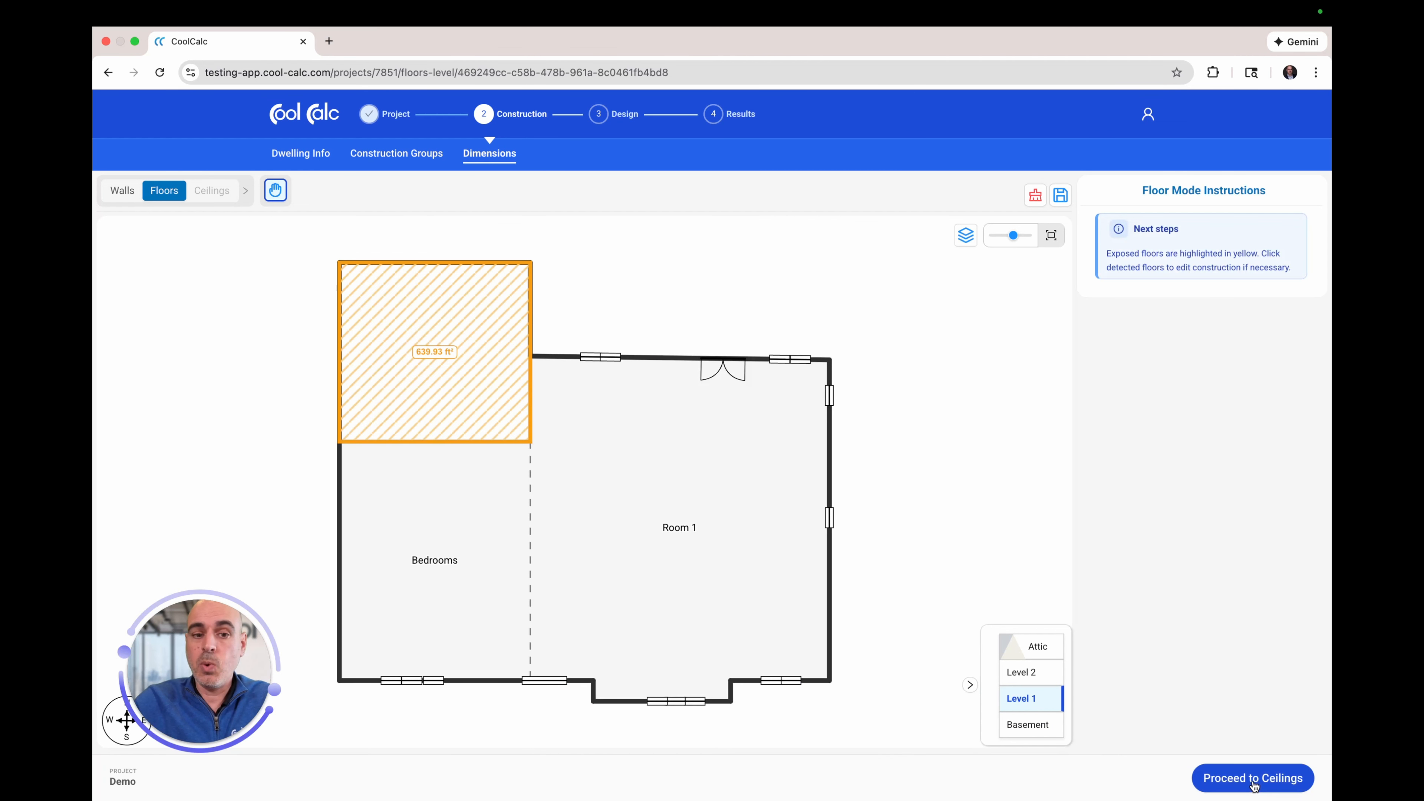
Step: Give the exposed floor section Default Bonus Room Floors construction and continue to Ceilings
click(481, 346)
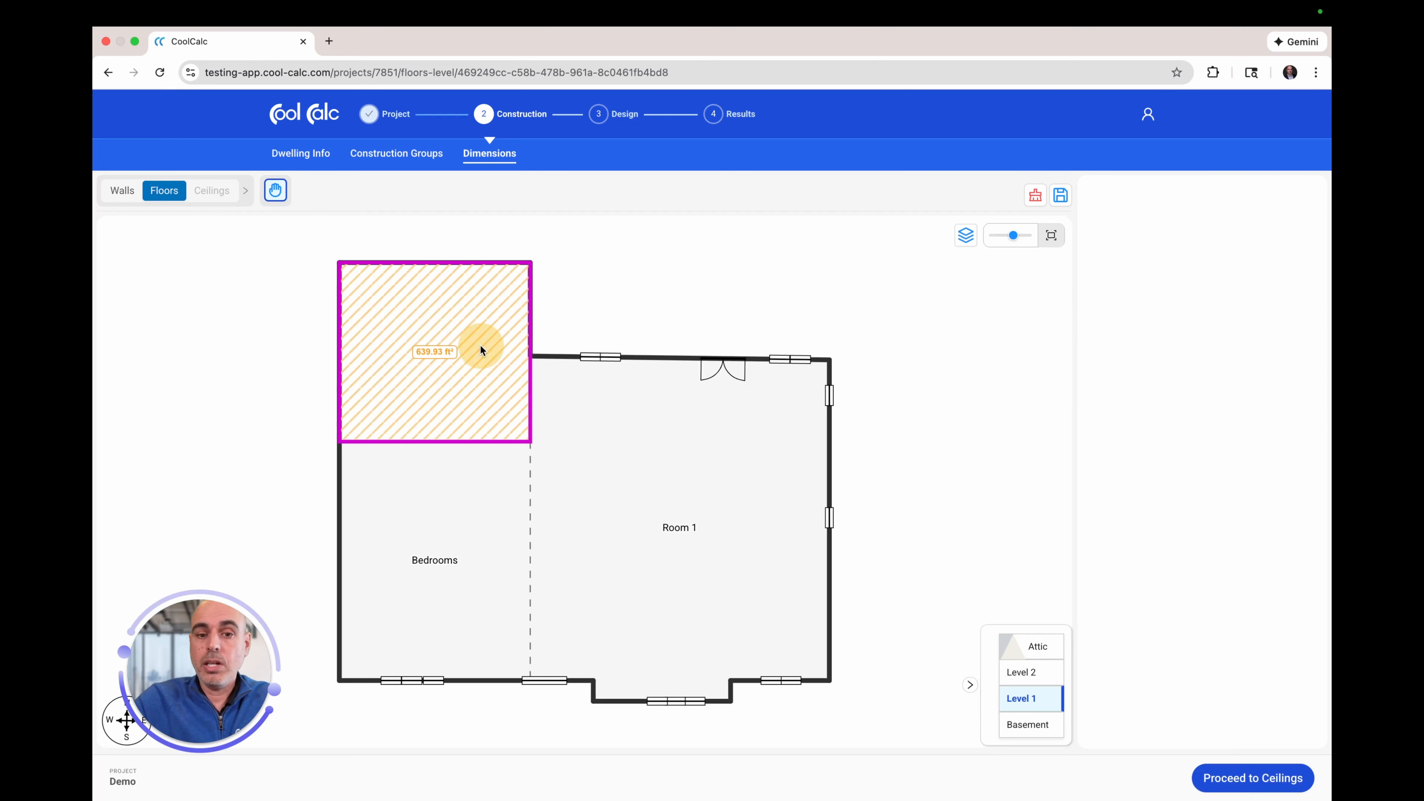
click(1227, 329)
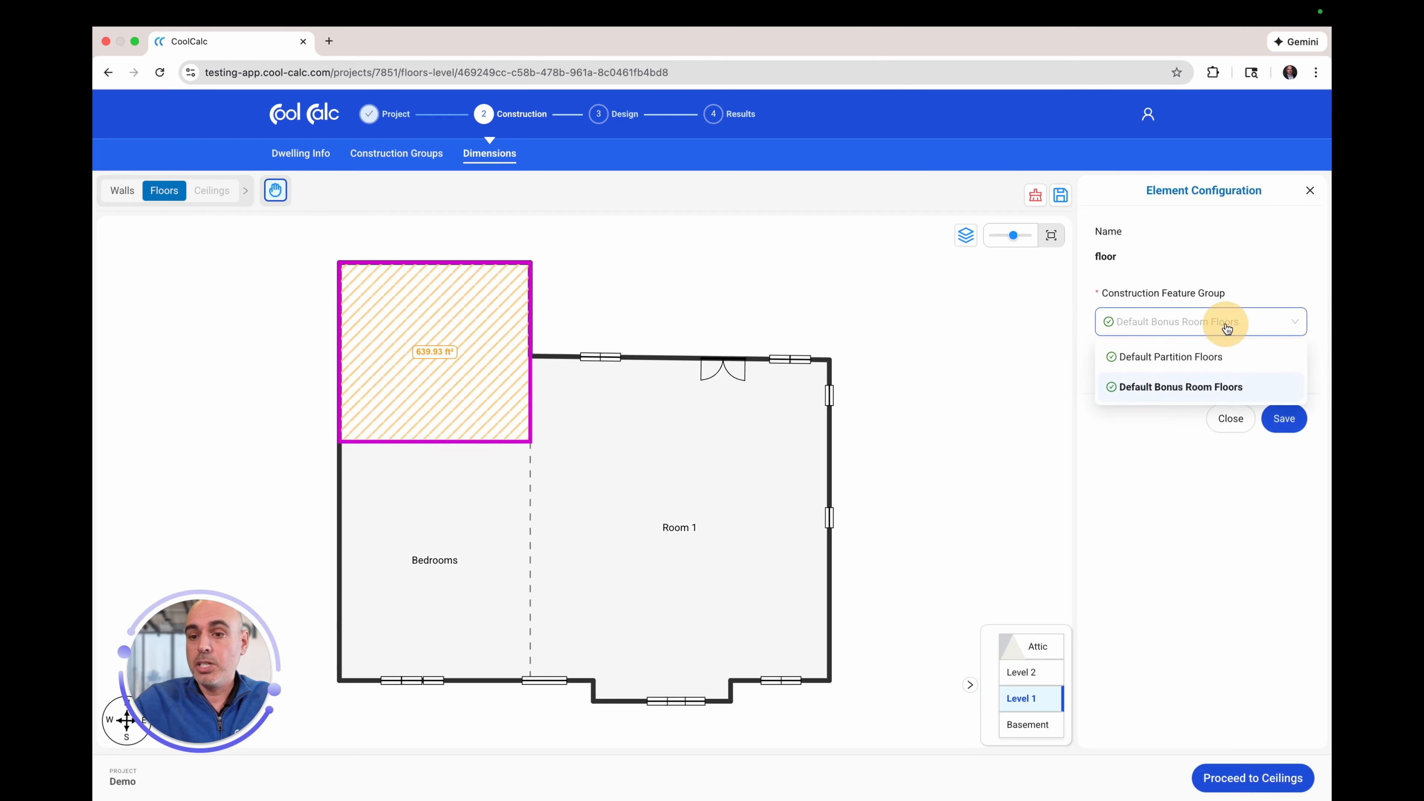
click(1138, 388)
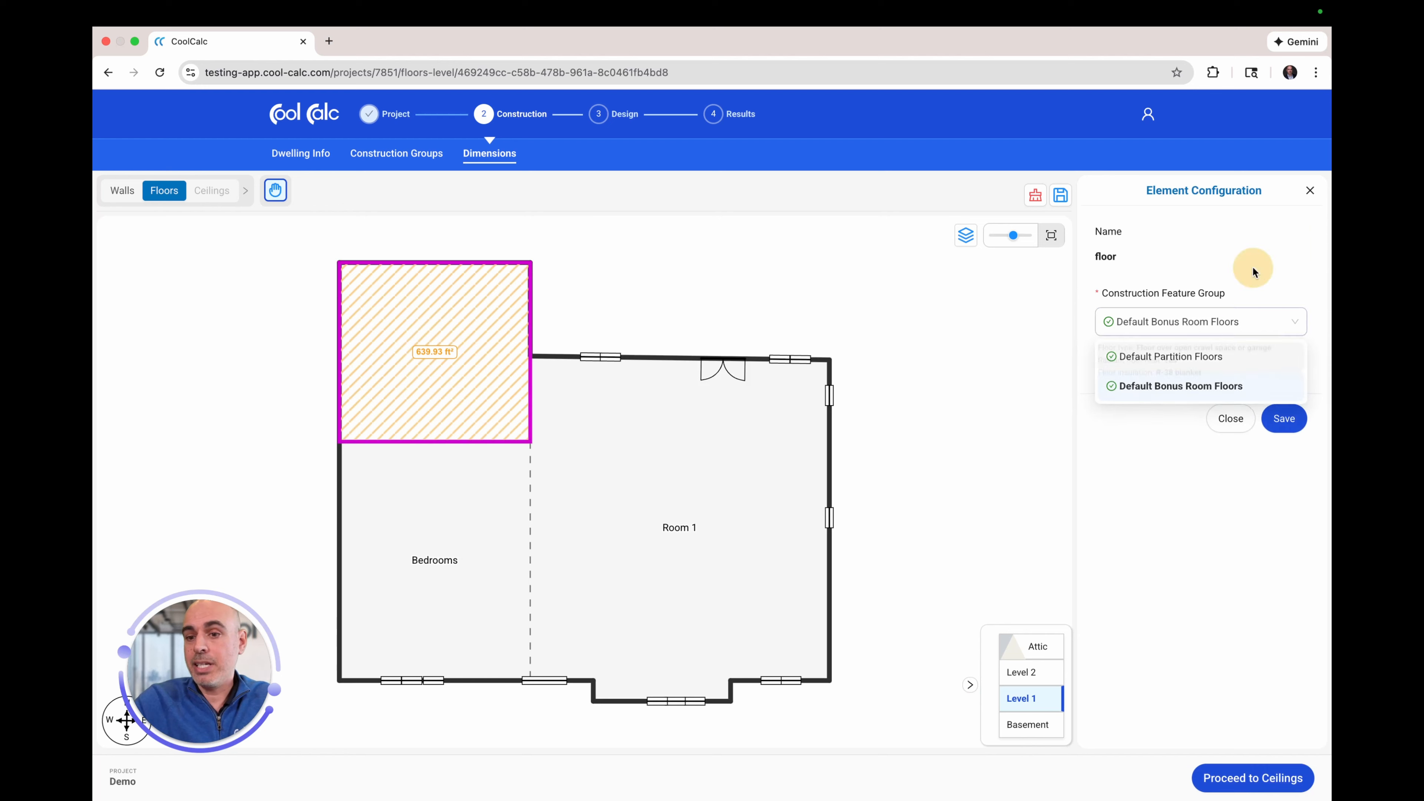
click(1189, 329)
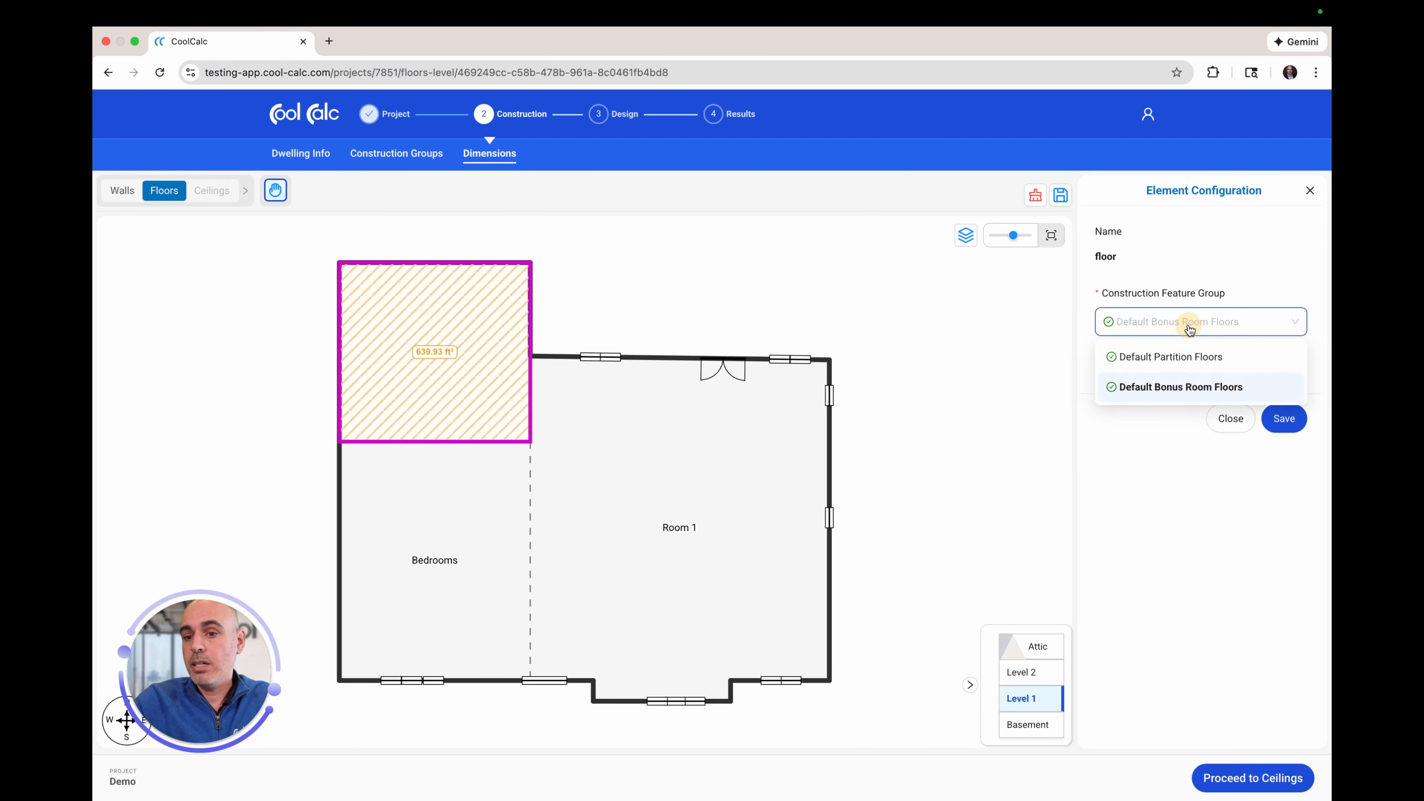
click(1244, 272)
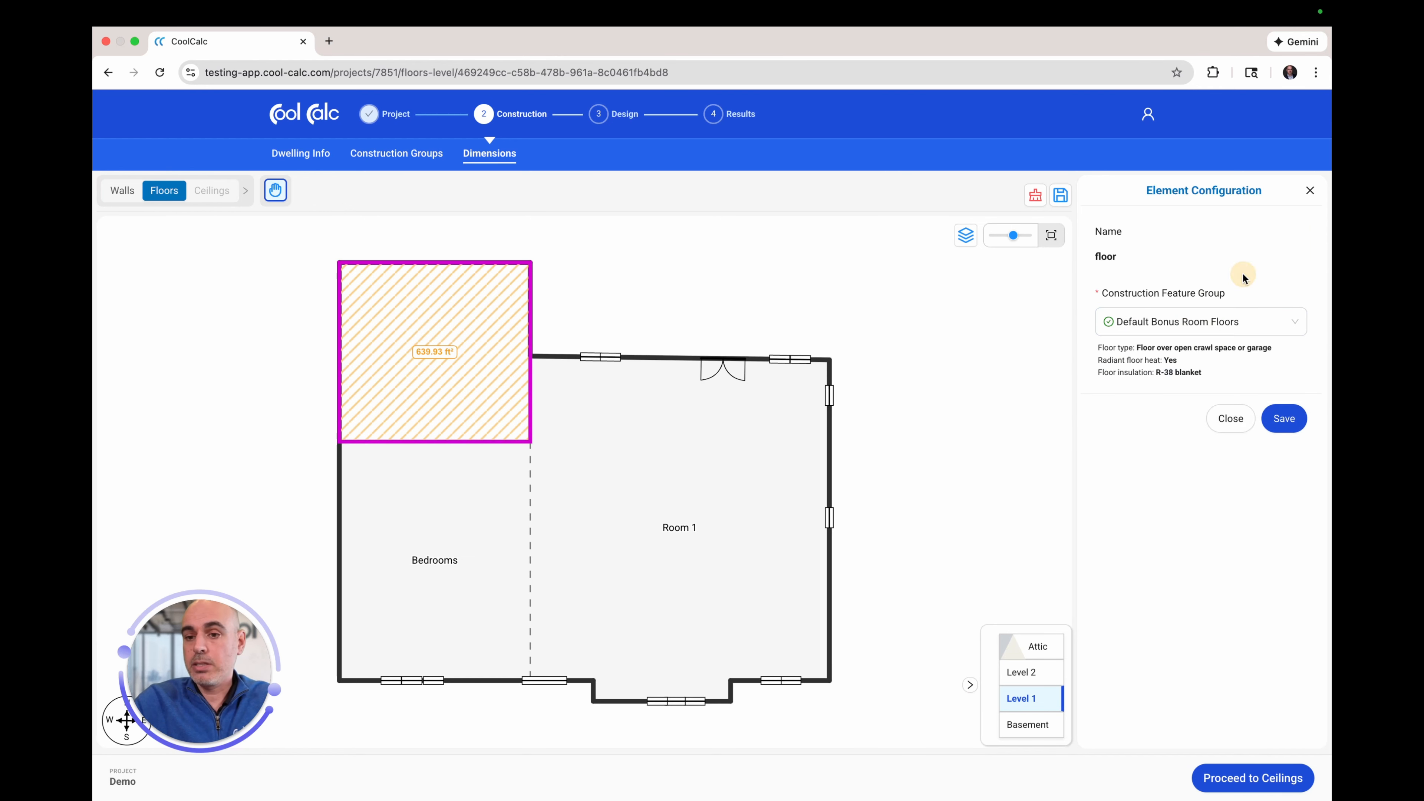
click(1254, 780)
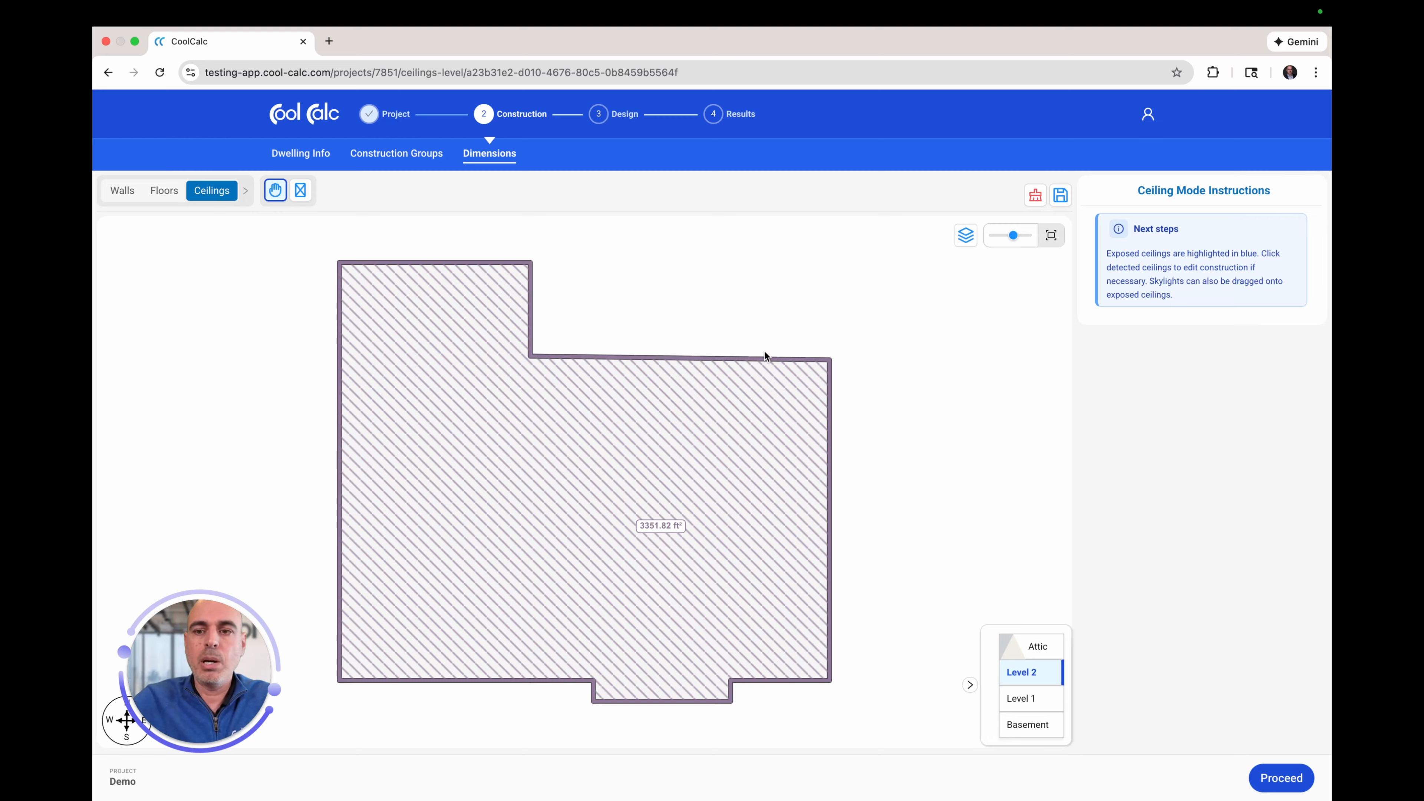
Step: Leave the ceilings unchanged and proceed to Design > Zones for the Basement System
click(1277, 781)
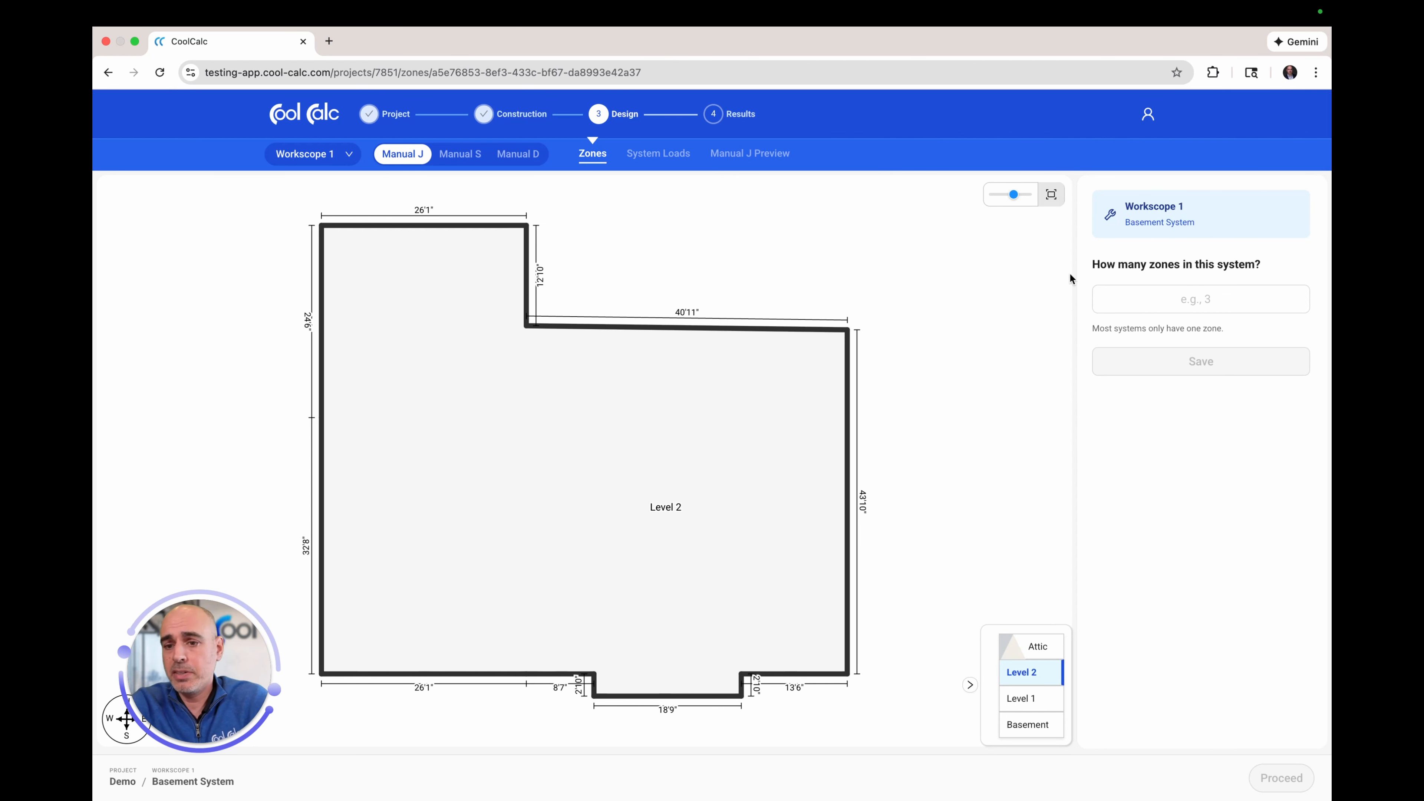
Step: Enter 2 as the Basement System's number of zones and save
click(1183, 303)
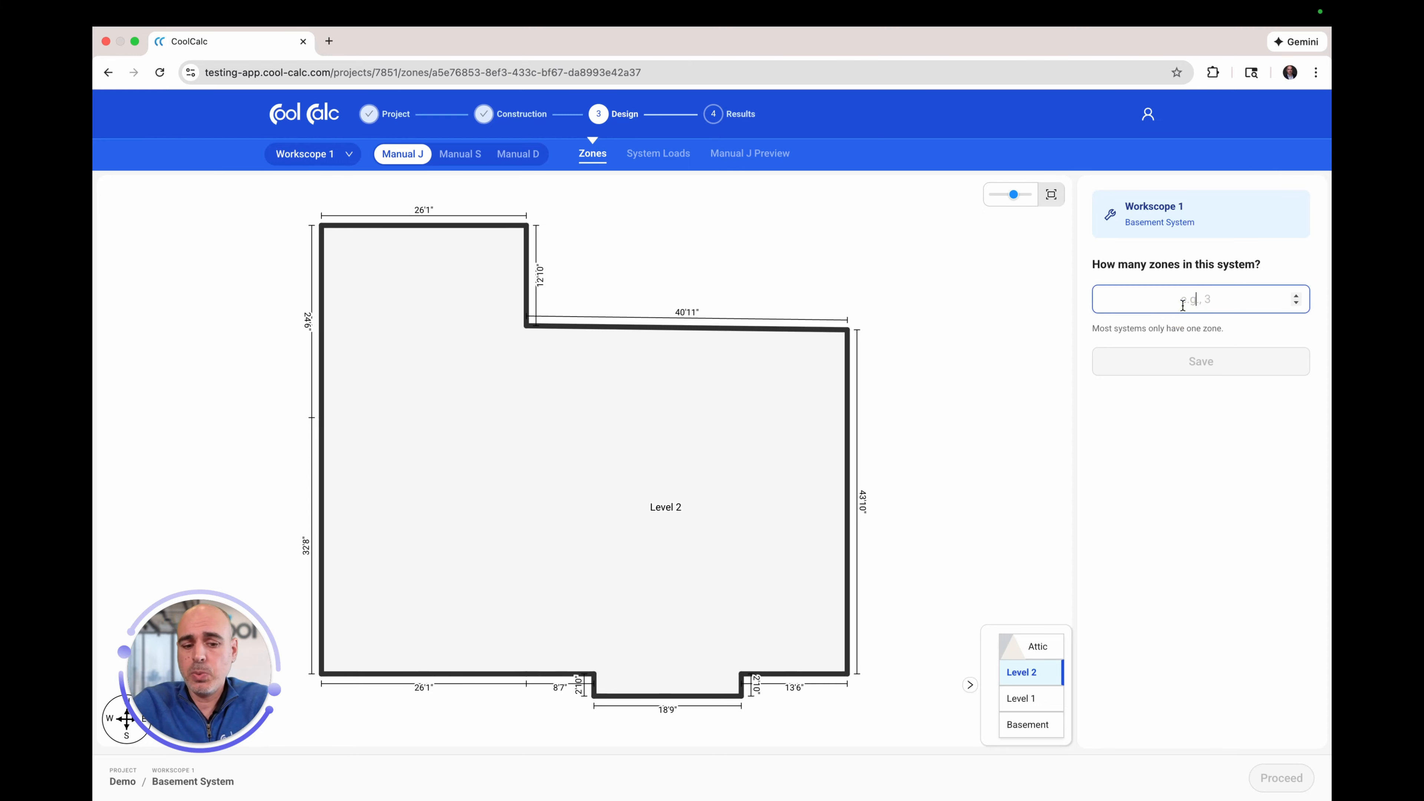
text(2)
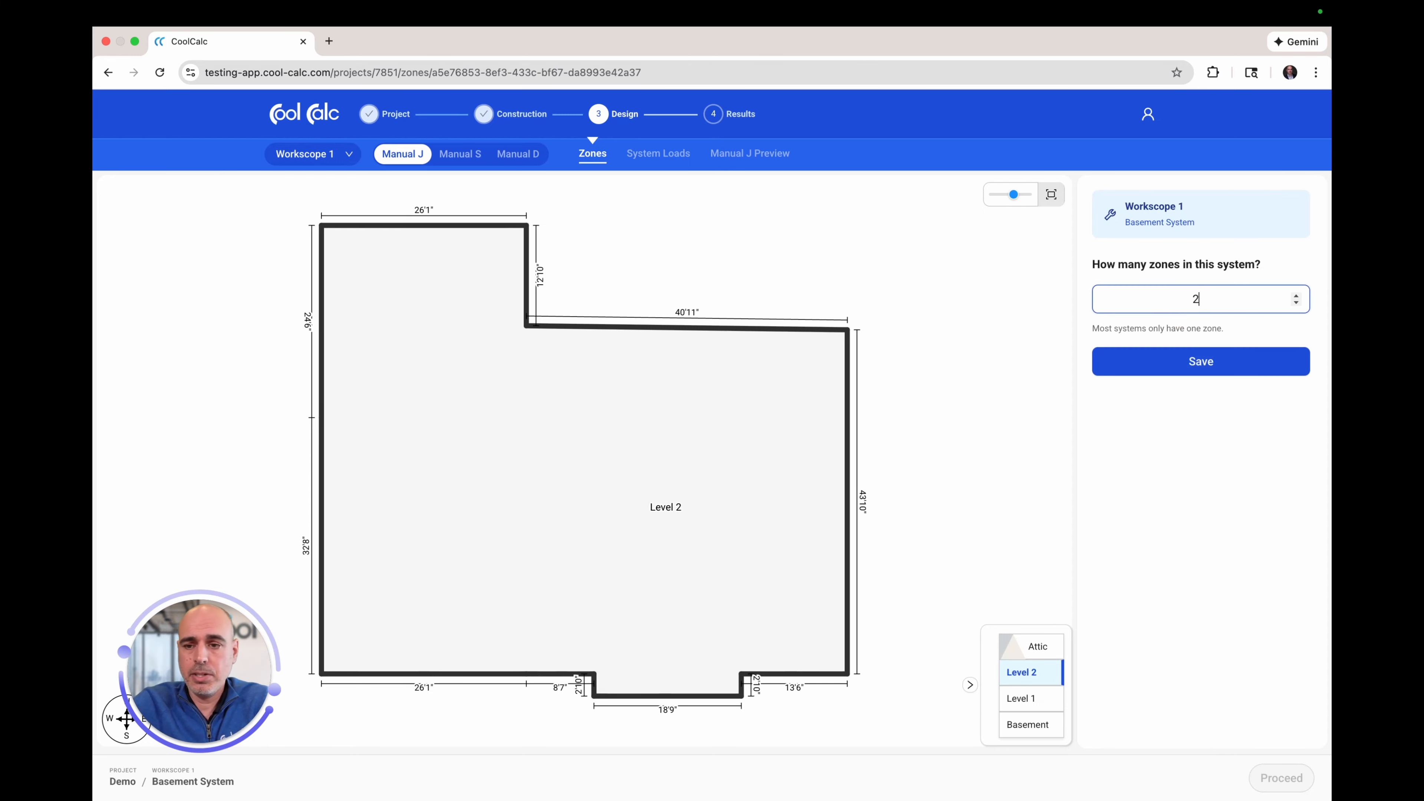
click(1181, 370)
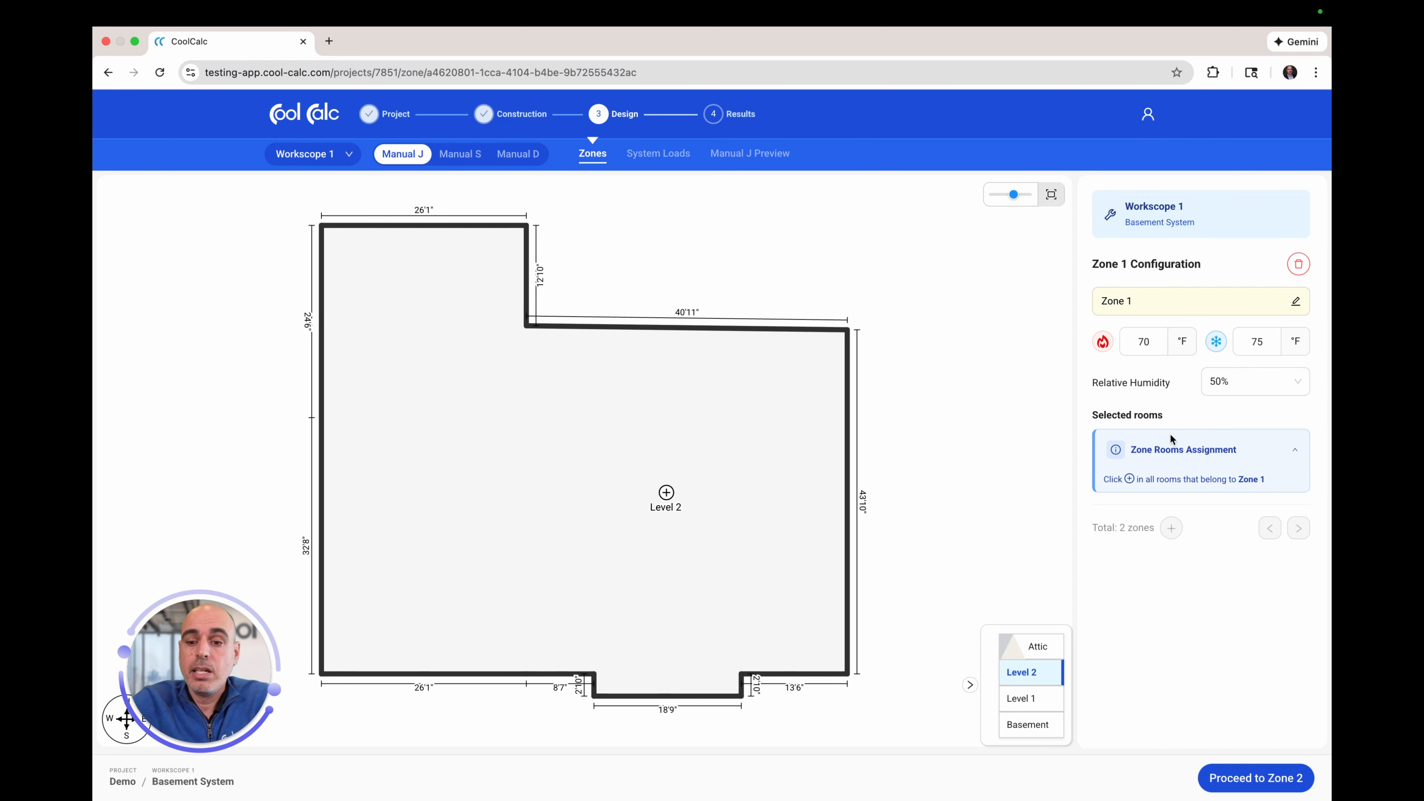
Step: Add the Basement room to Zone 1 and move on to Zone 2
click(1027, 724)
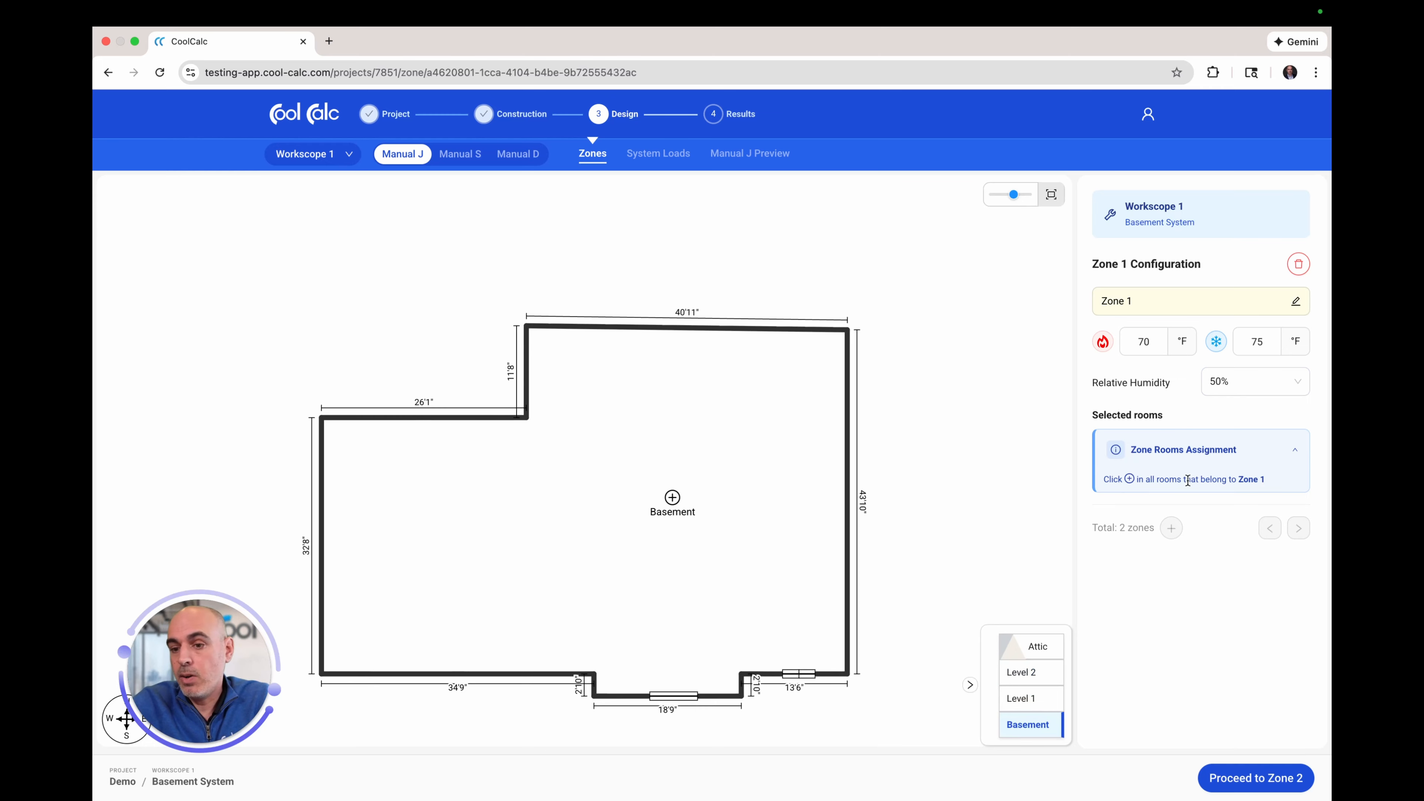
click(671, 498)
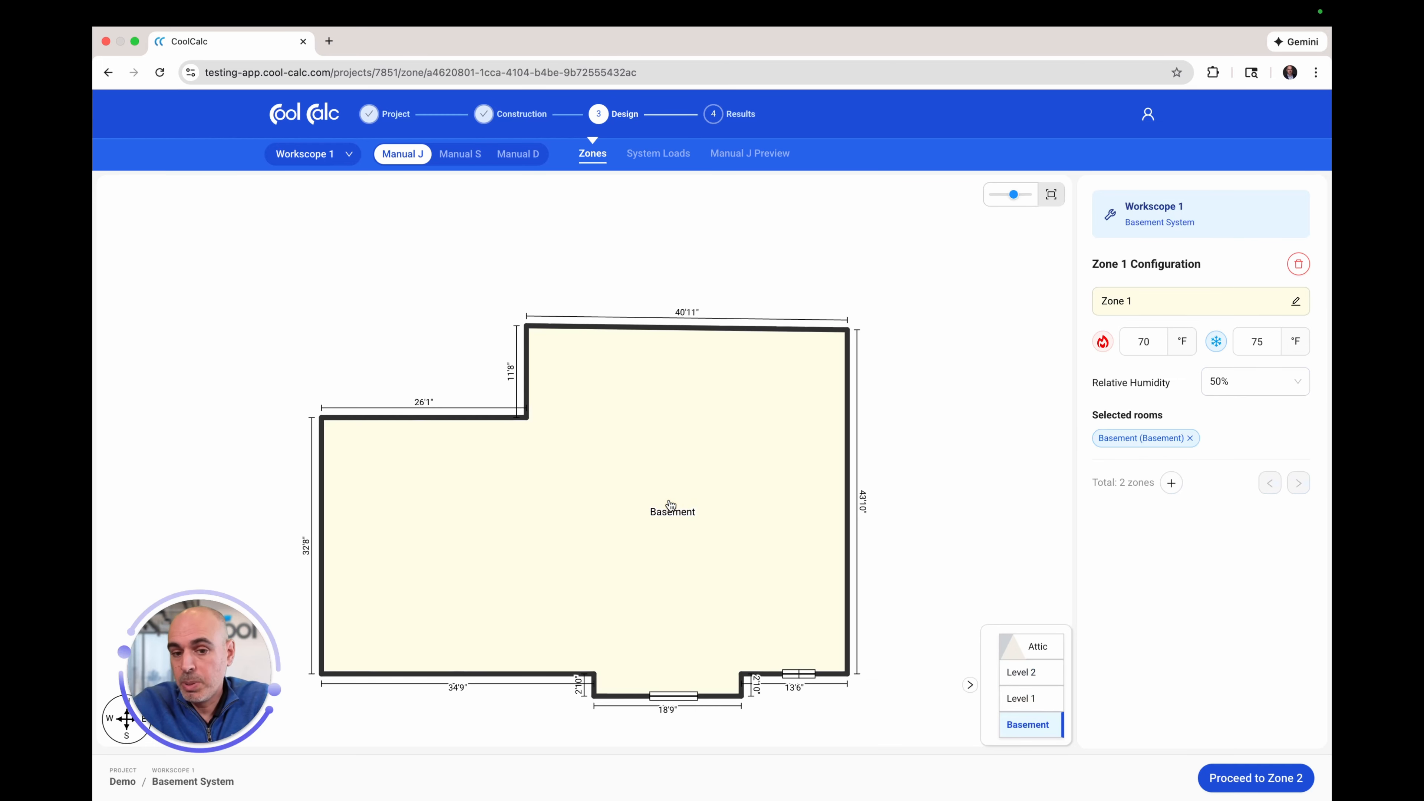
click(1247, 779)
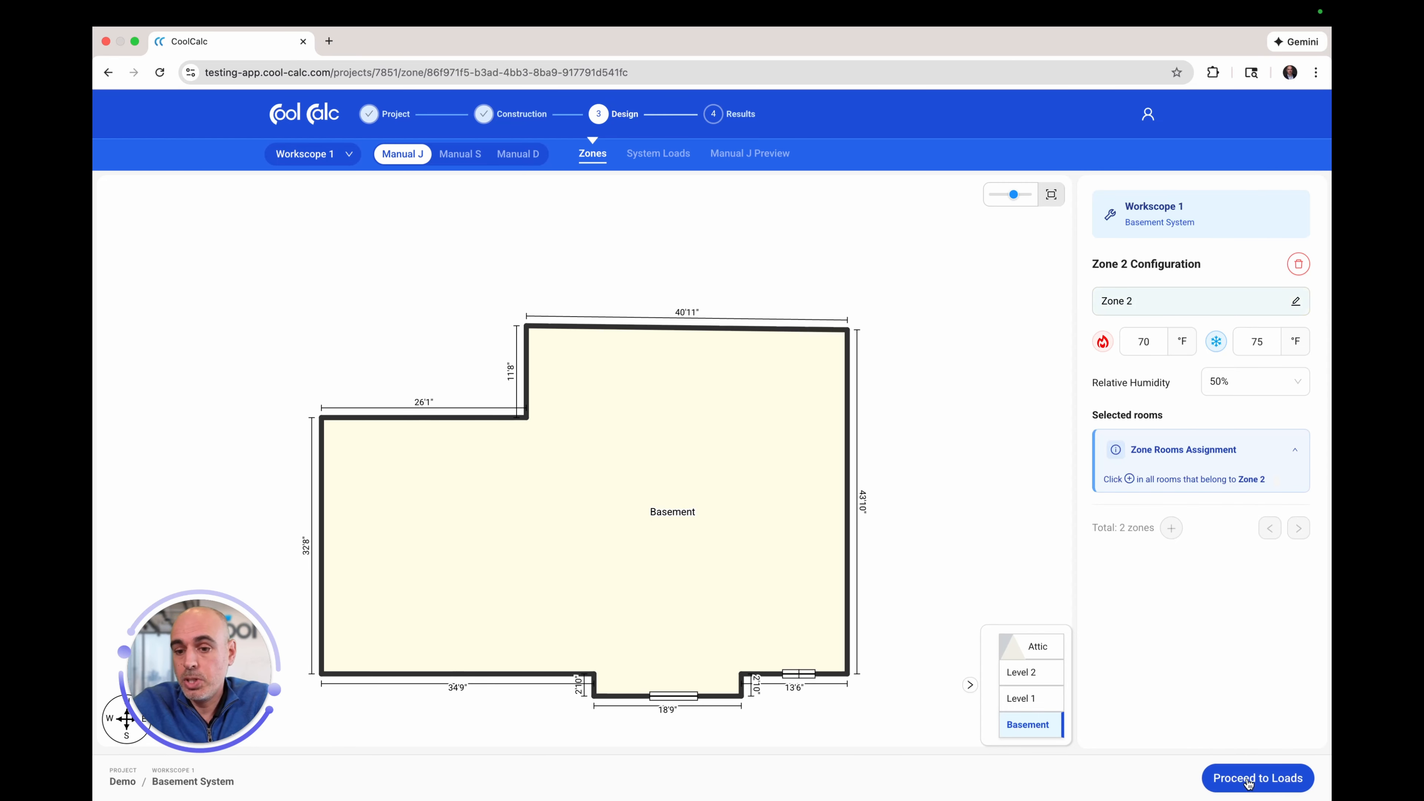
Step: Add Level 1's Bedrooms and Room 1 to Zone 2, then continue to System Loads
click(1034, 700)
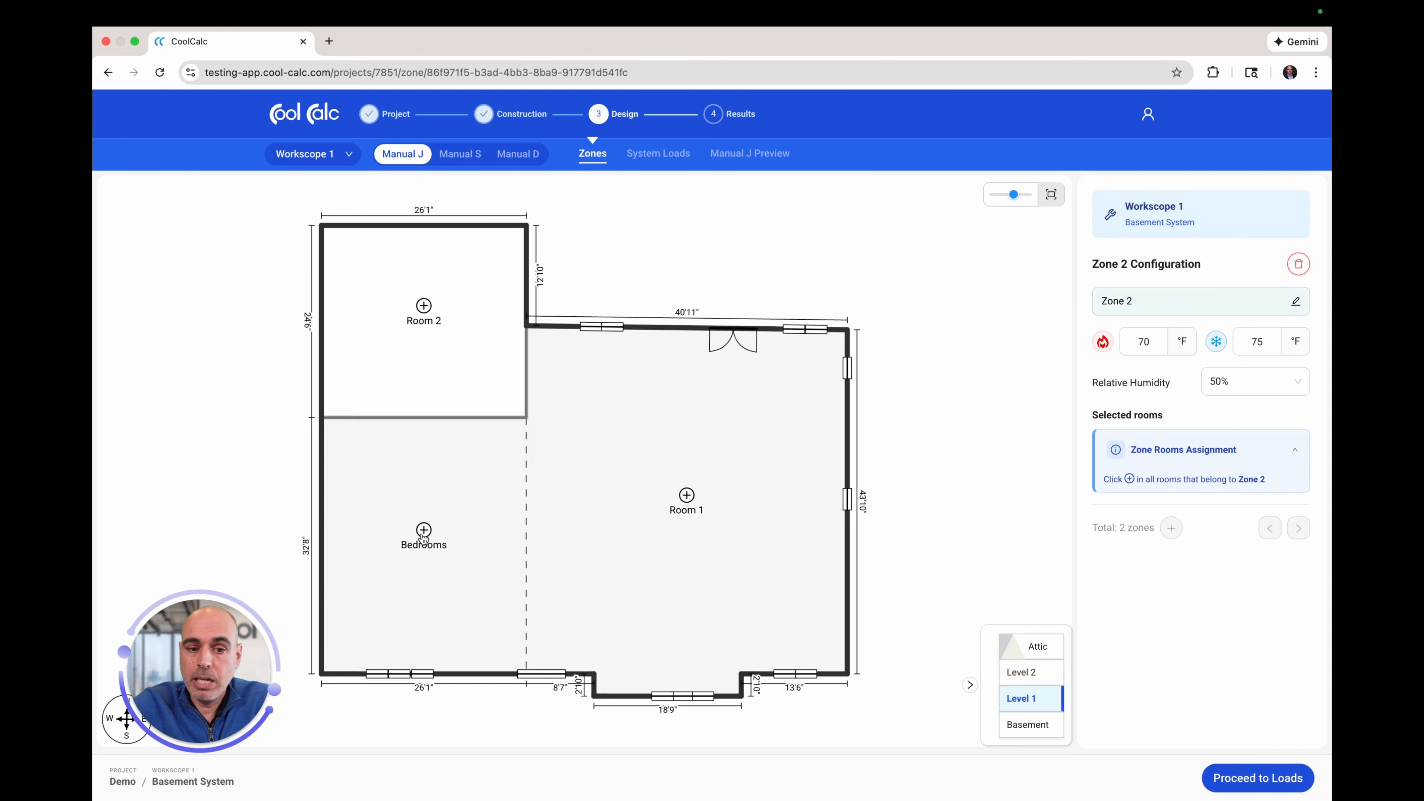
click(422, 530)
click(688, 497)
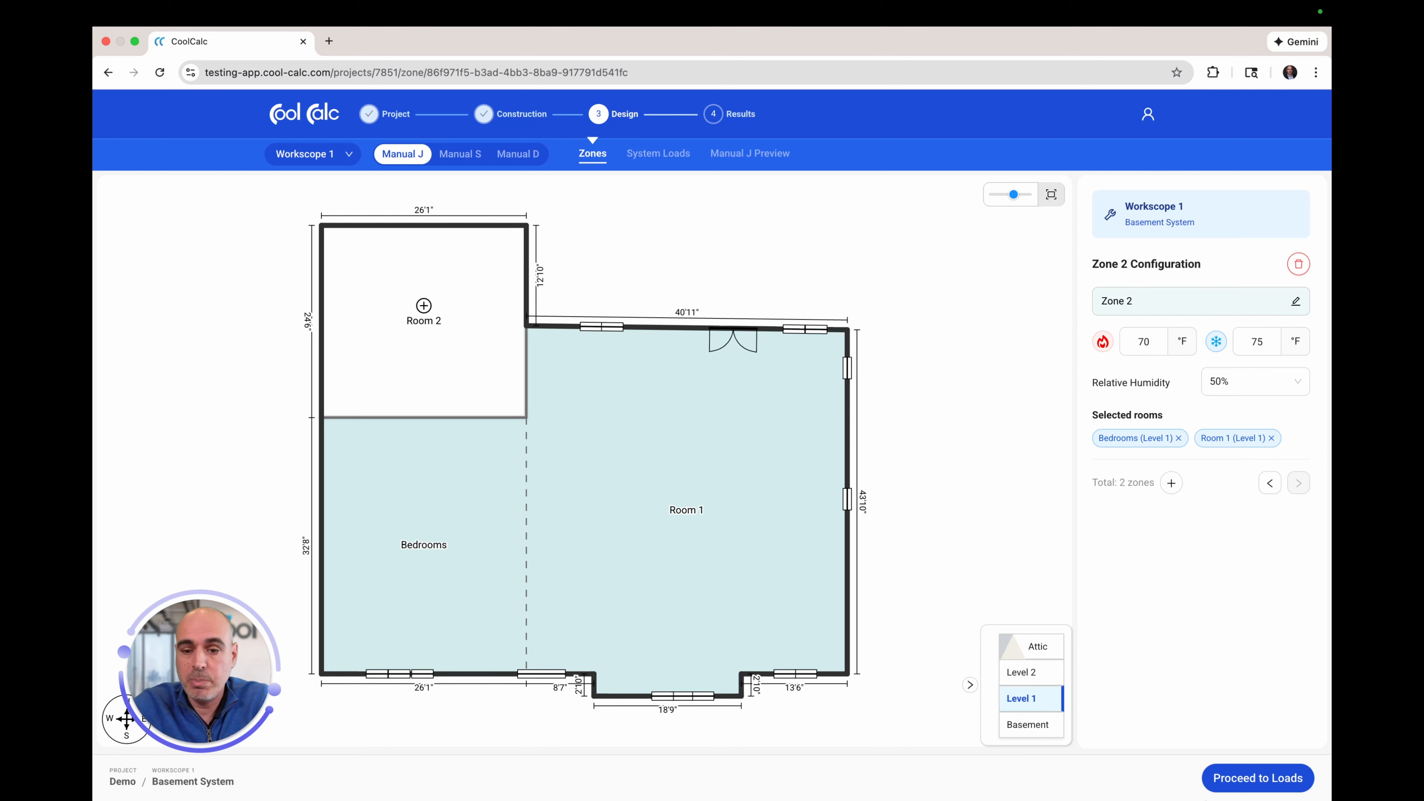
click(1241, 781)
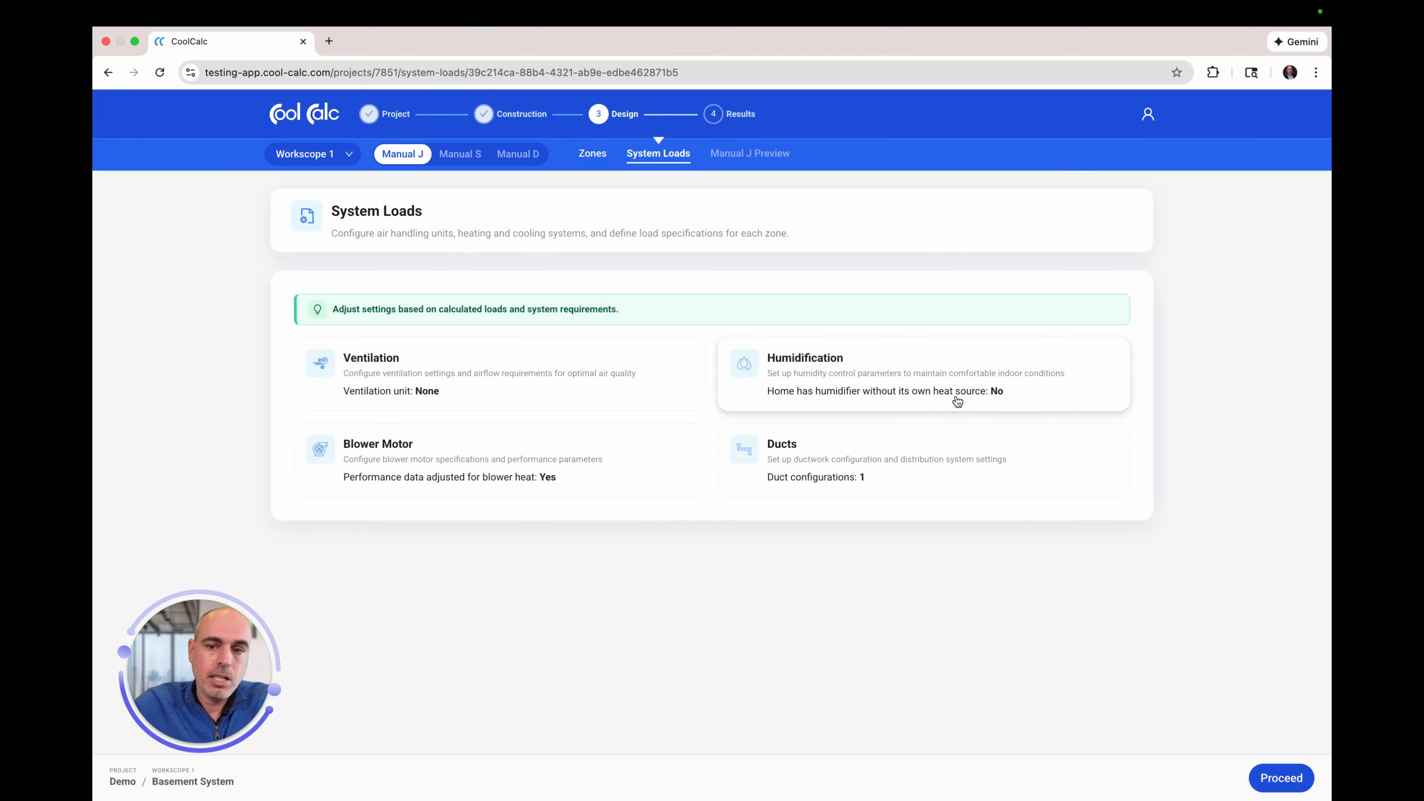
Step: Review the Humidification and Ventilation cards without changes, then proceed to the Manual J Preview
click(852, 369)
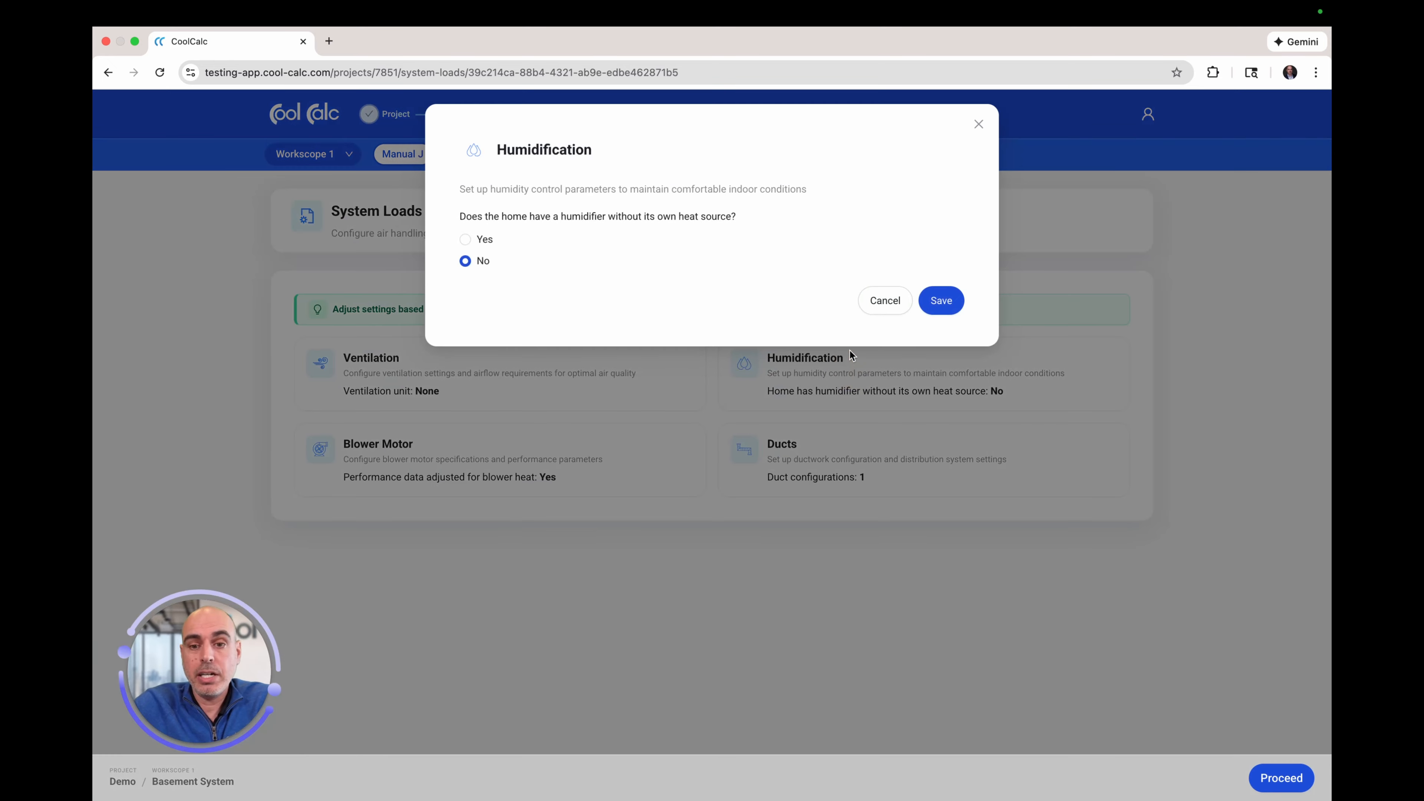
click(982, 127)
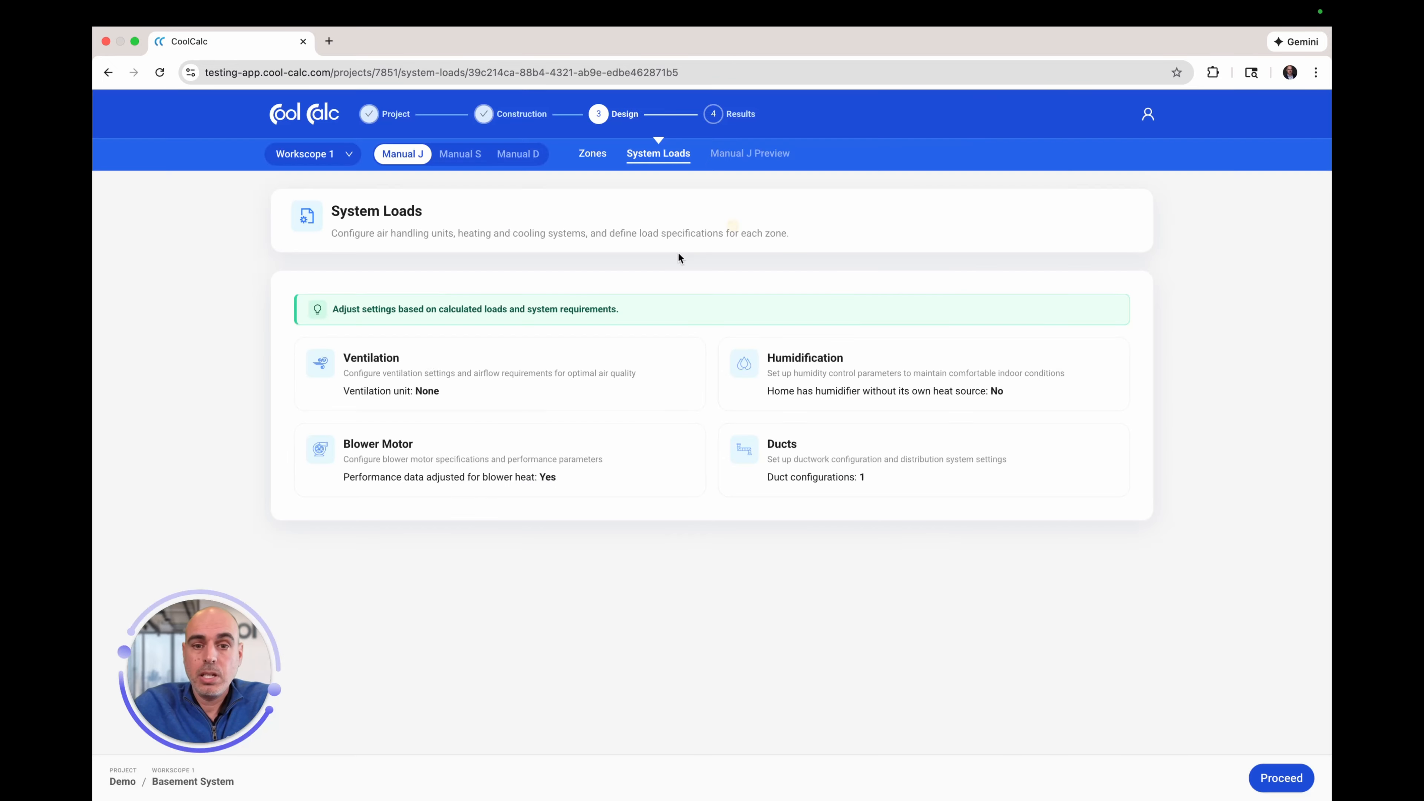
click(406, 372)
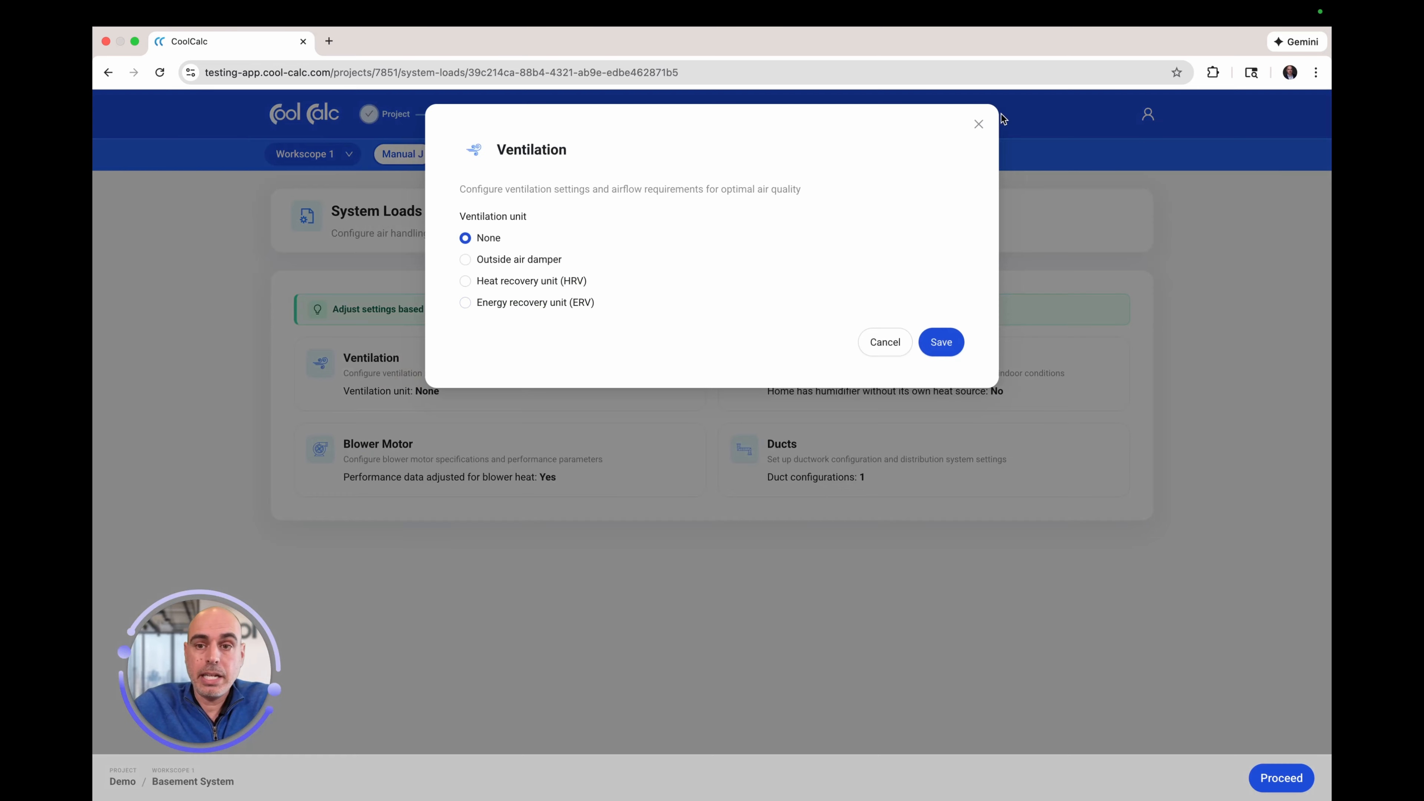
click(981, 125)
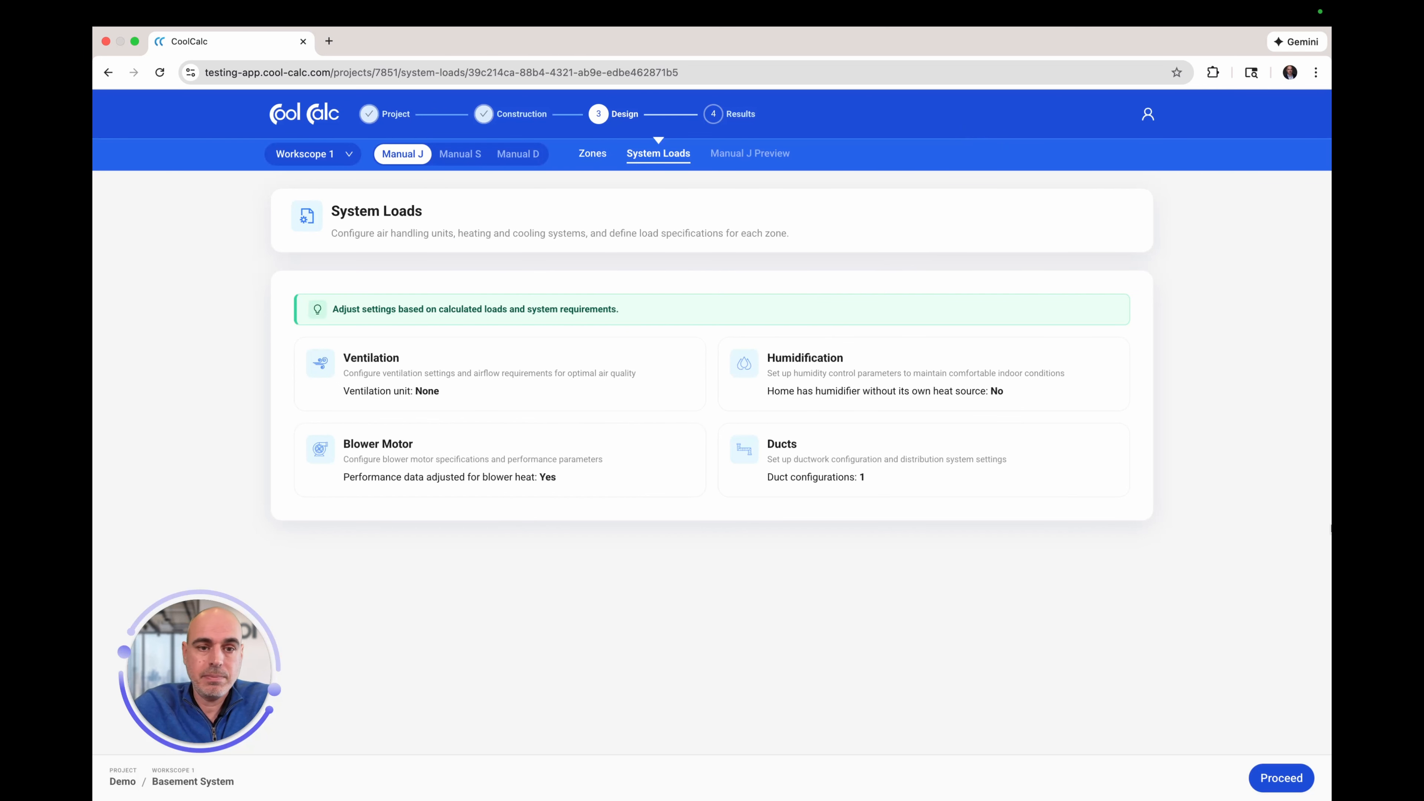
click(1281, 780)
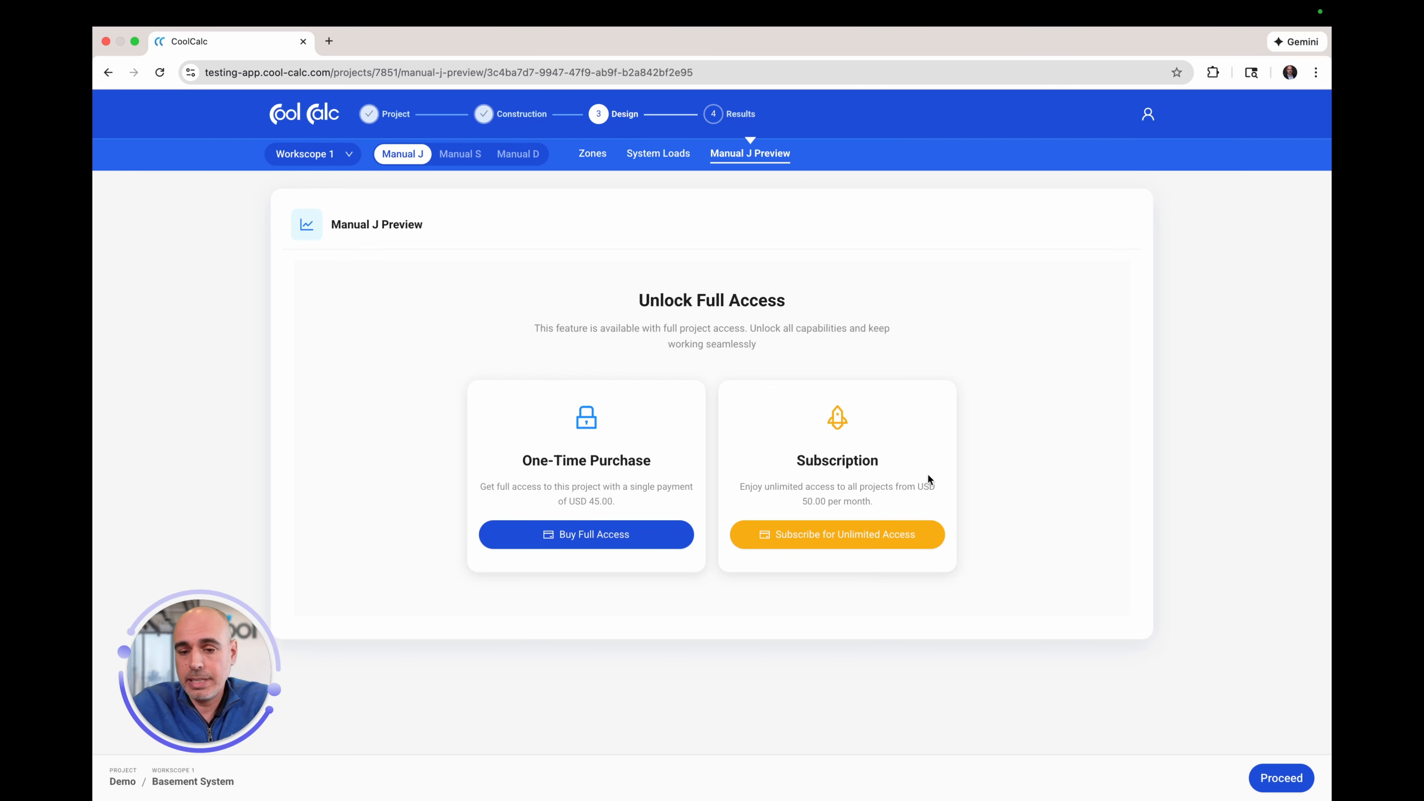
Step: Choose the Unlimited Subscription and enter the test card number in Stripe Checkout
click(852, 547)
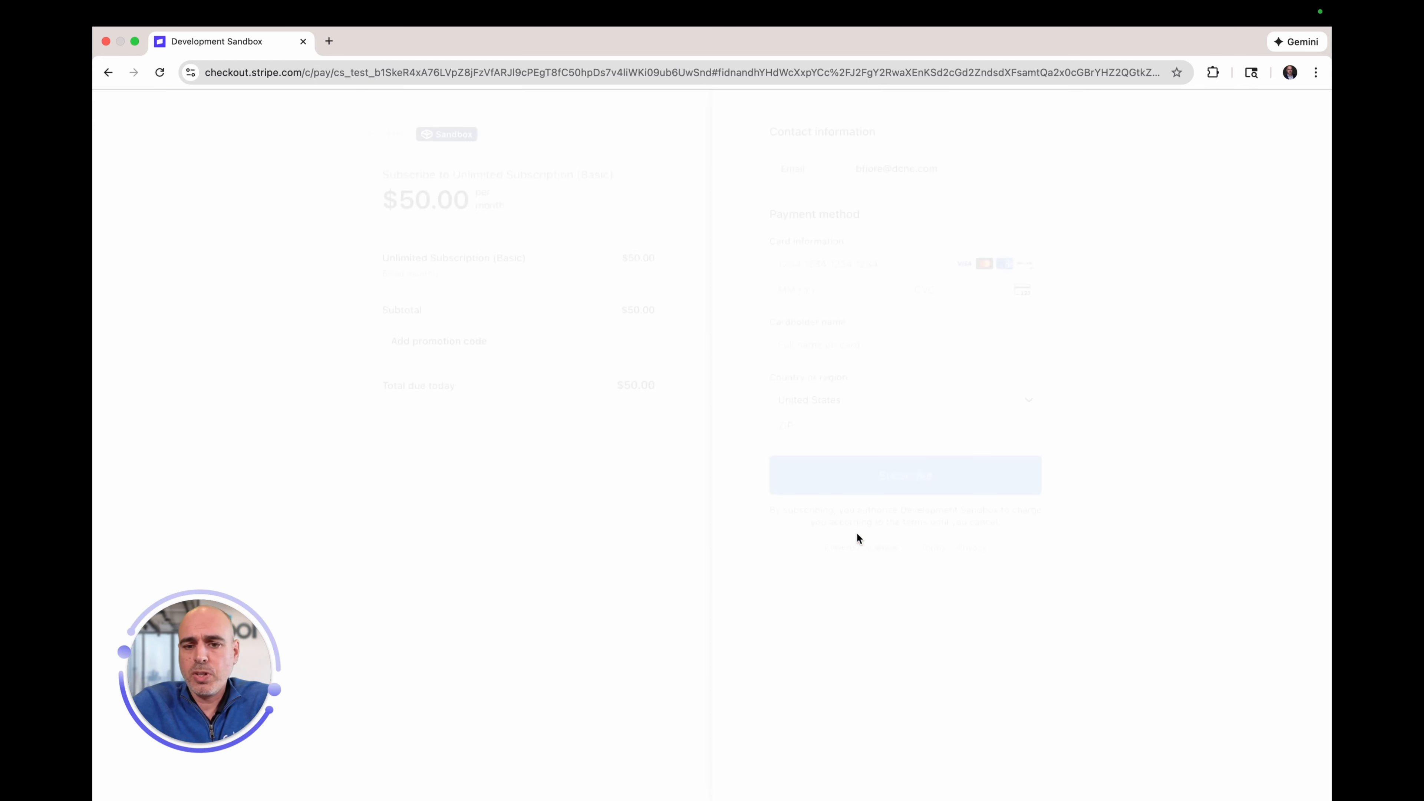
click(854, 302)
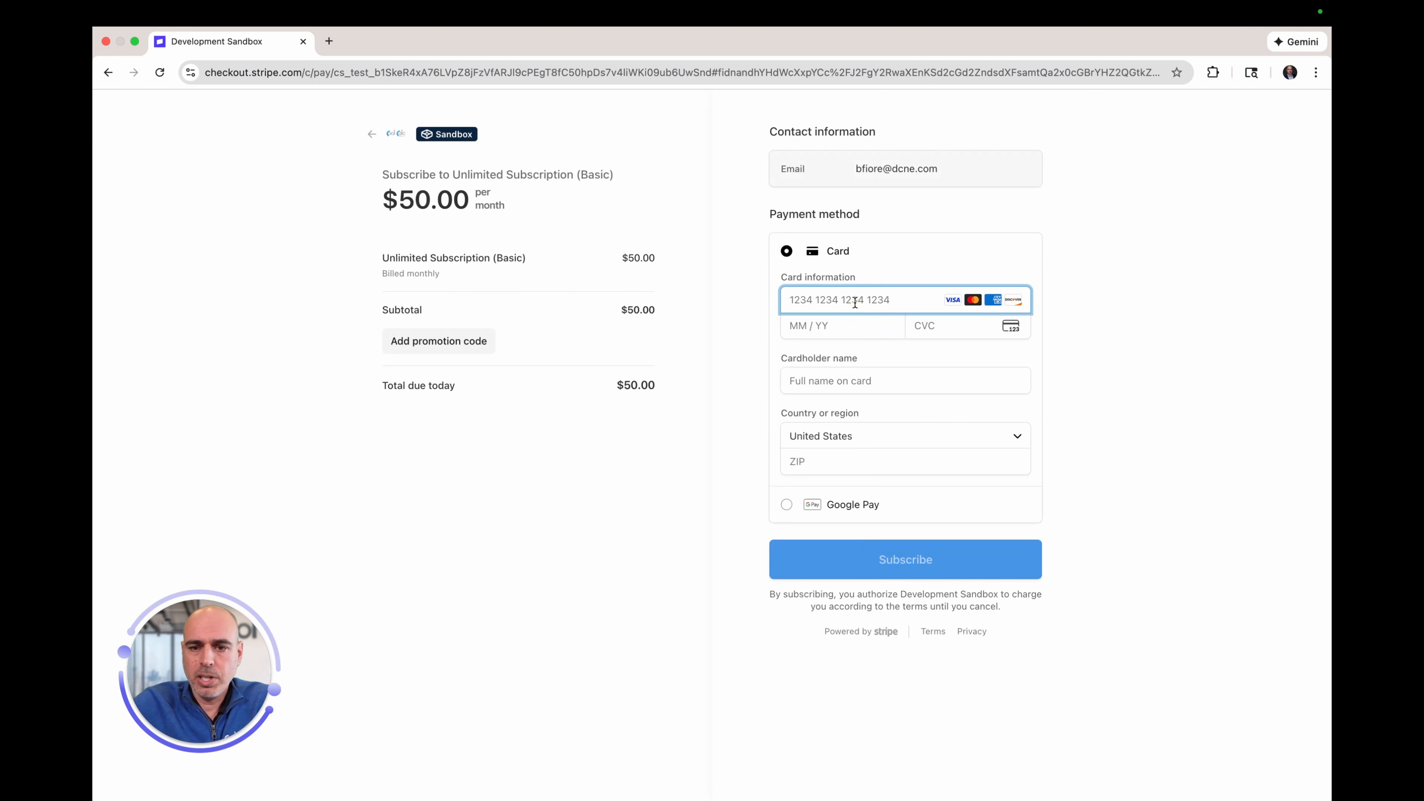
text(4242 424)
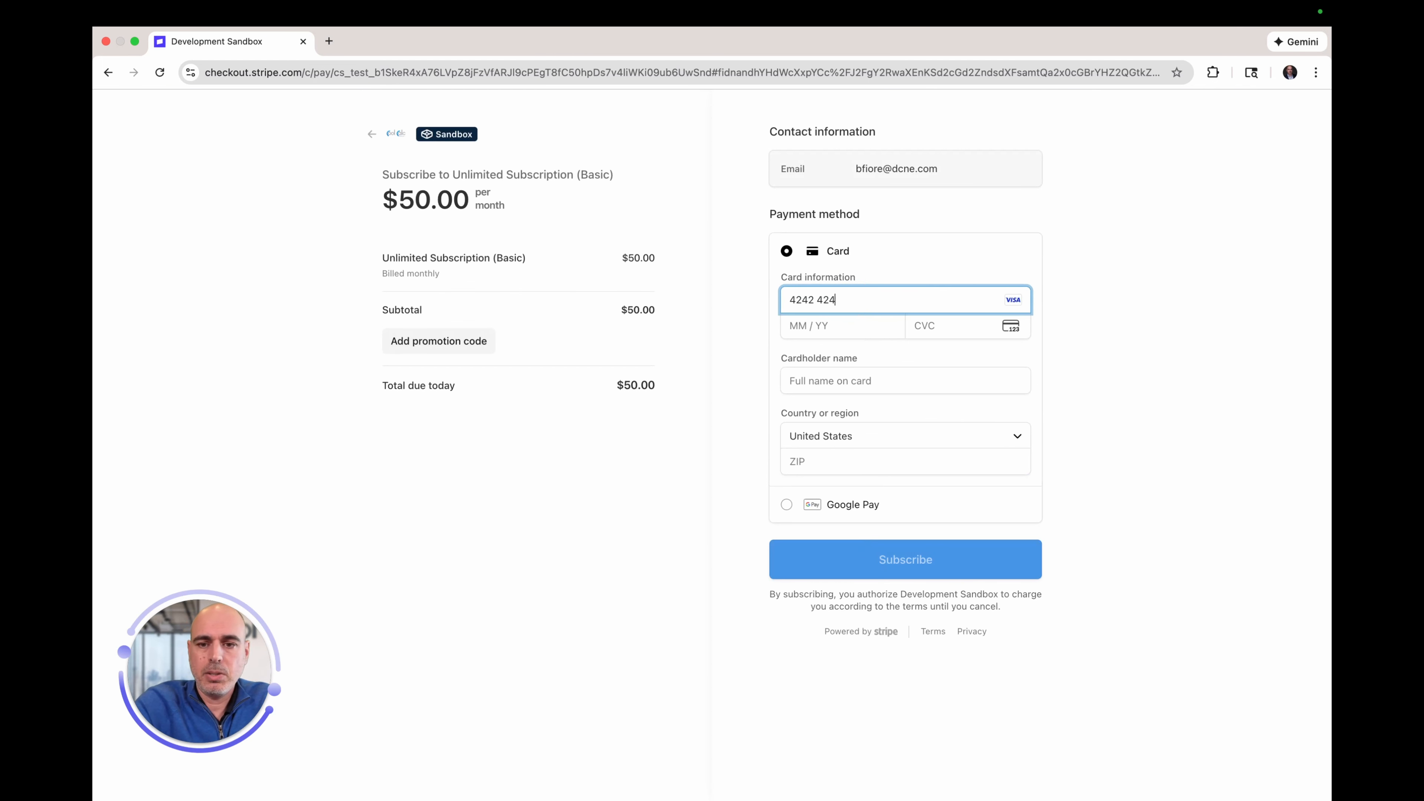
text(2 4242 424)
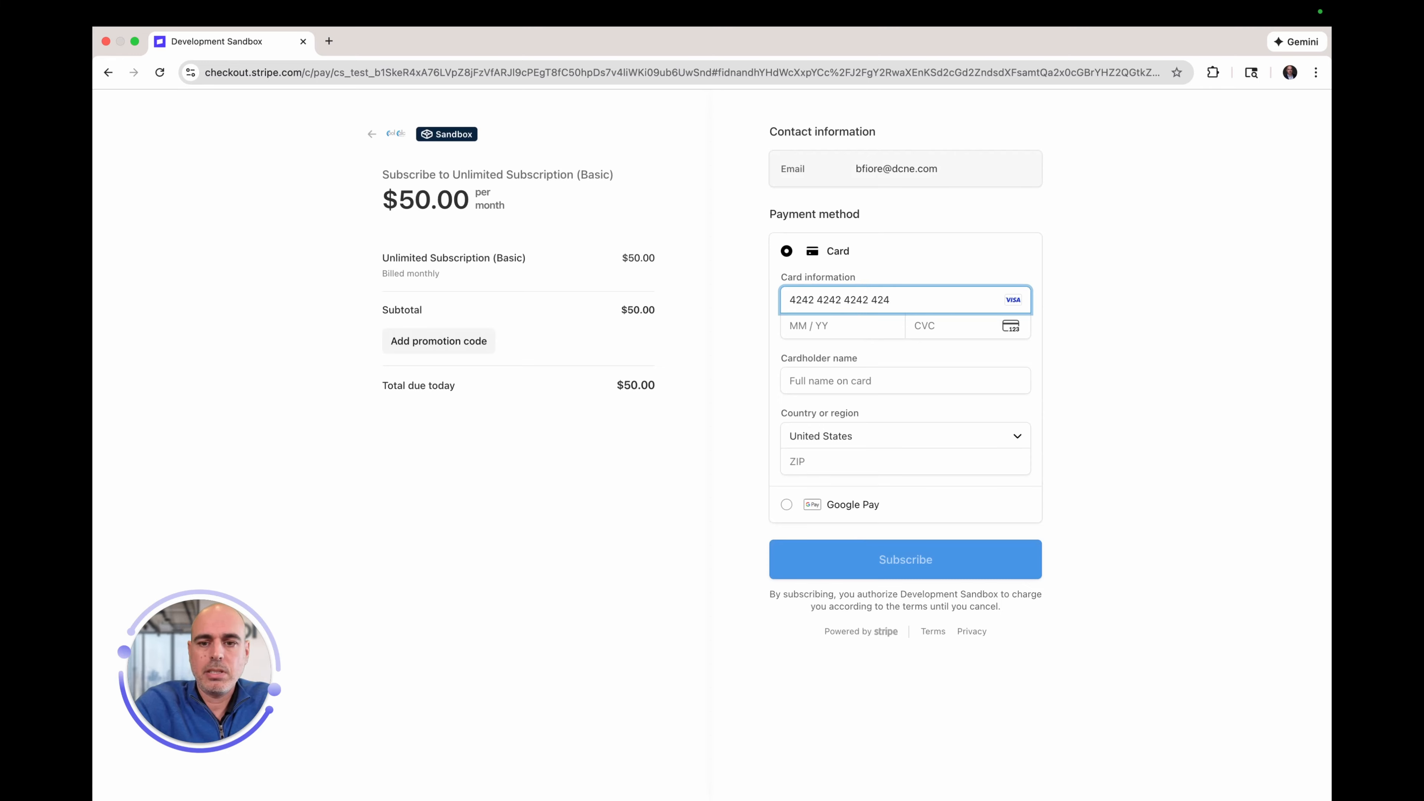
text(2)
Step: Fill in the card's expiry, CVC, cardholder name and billing ZIP, then subscribe
click(791, 328)
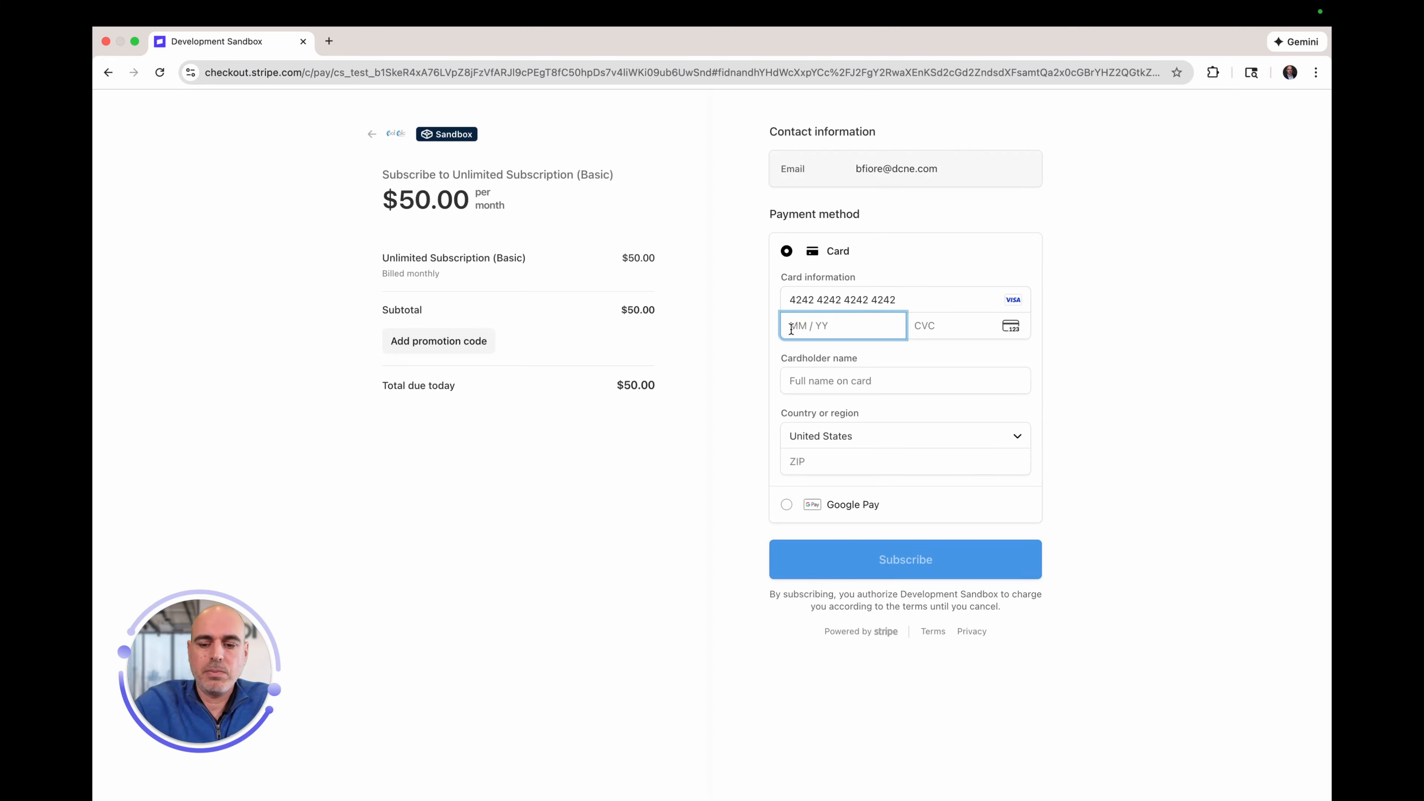
text(10 / 28)
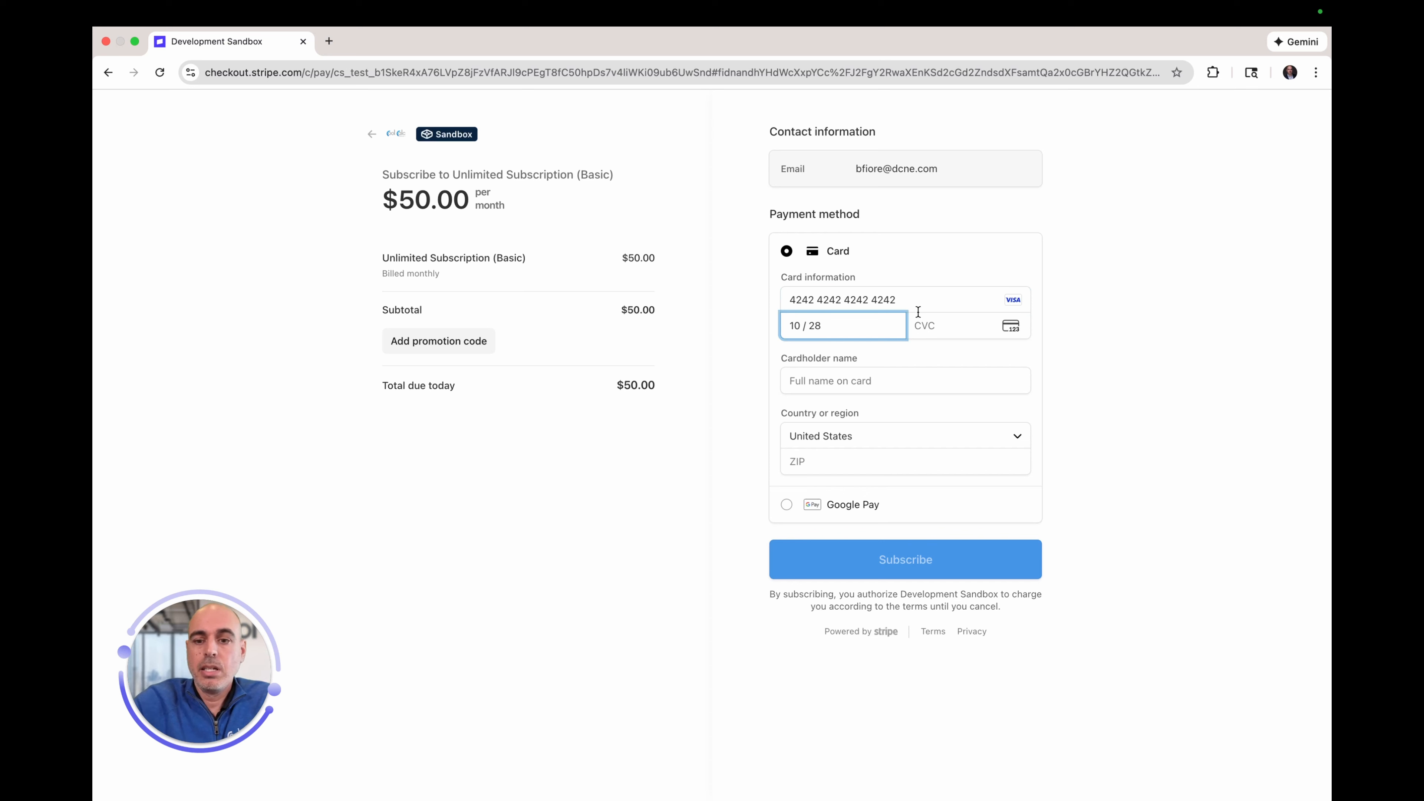
click(931, 326)
text(555)
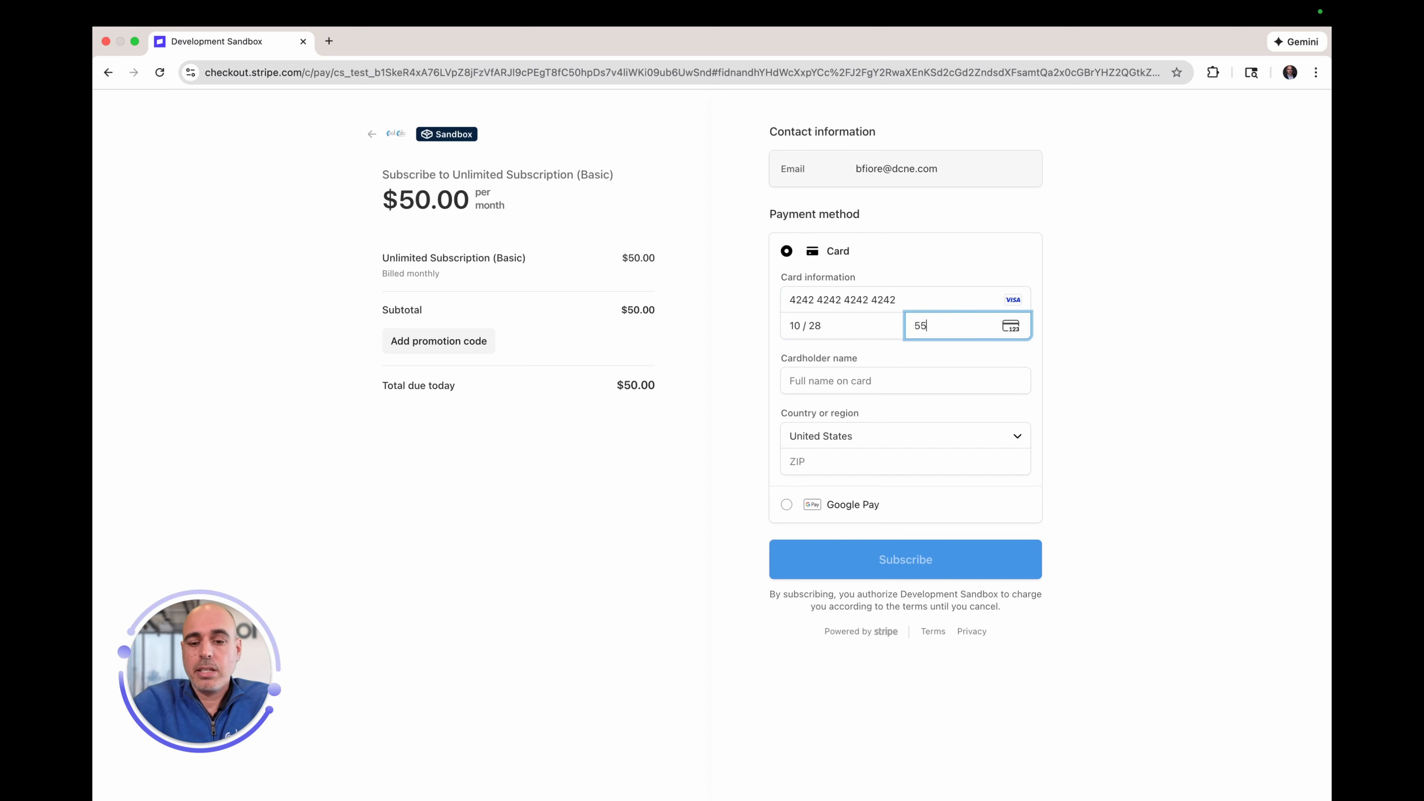
click(858, 374)
text(Test)
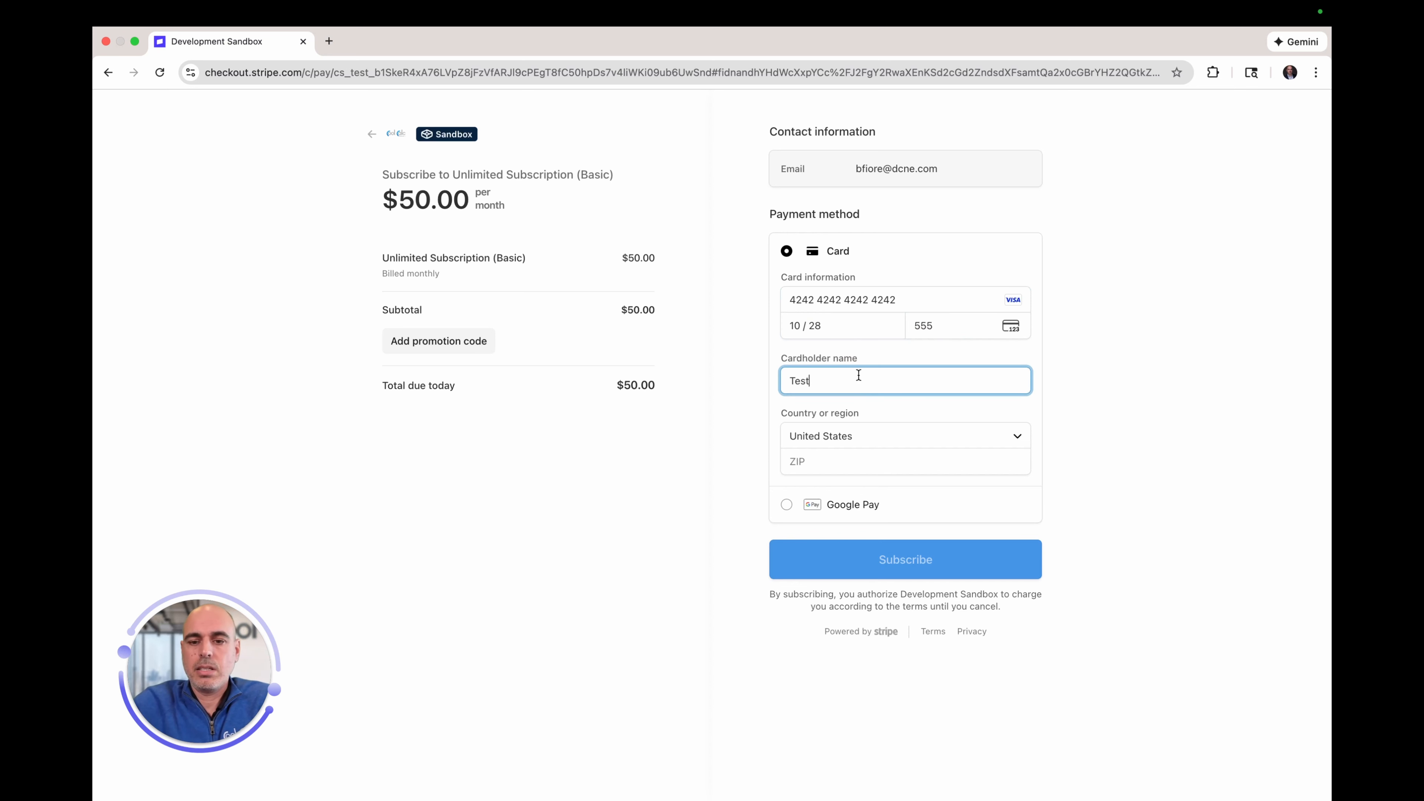
click(842, 469)
text(021)
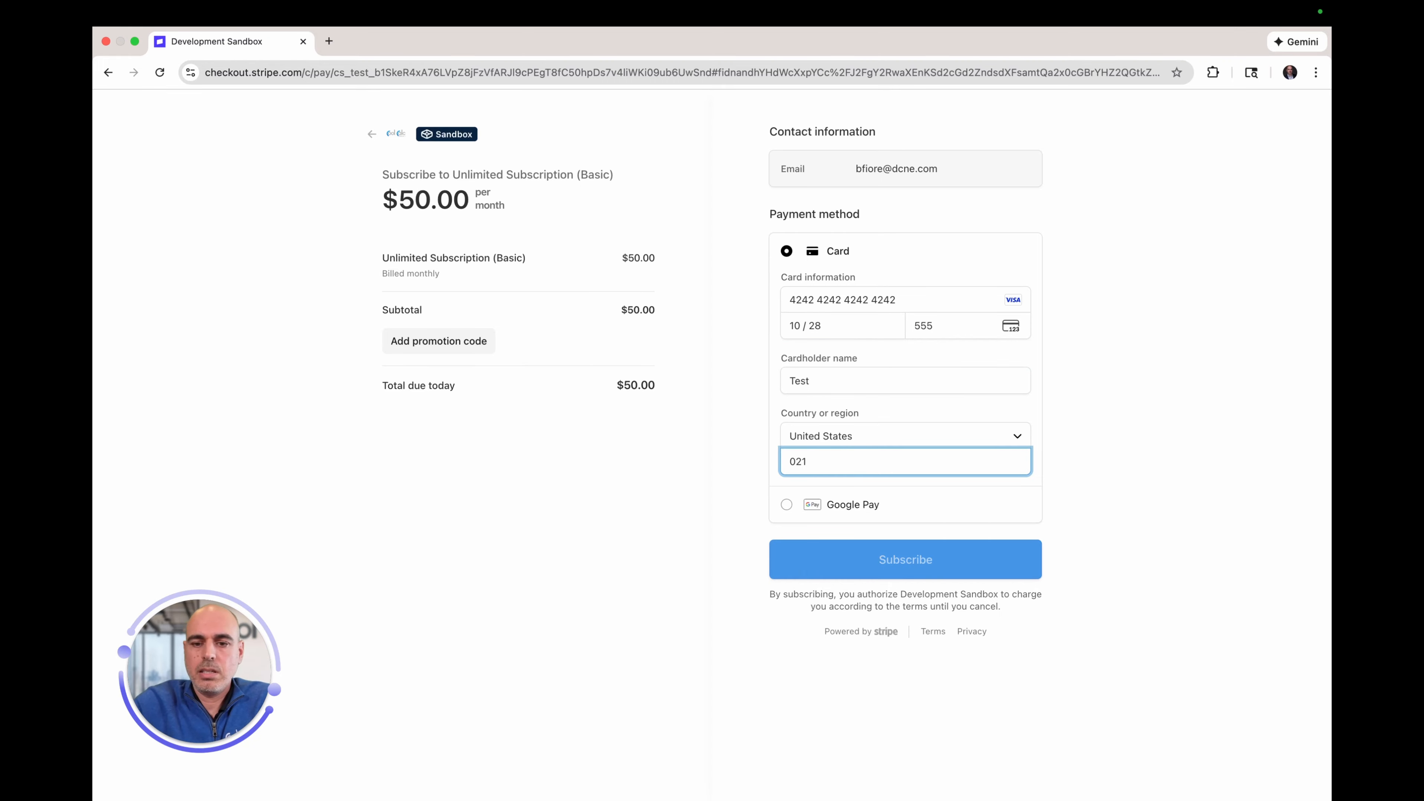
text(148)
click(849, 561)
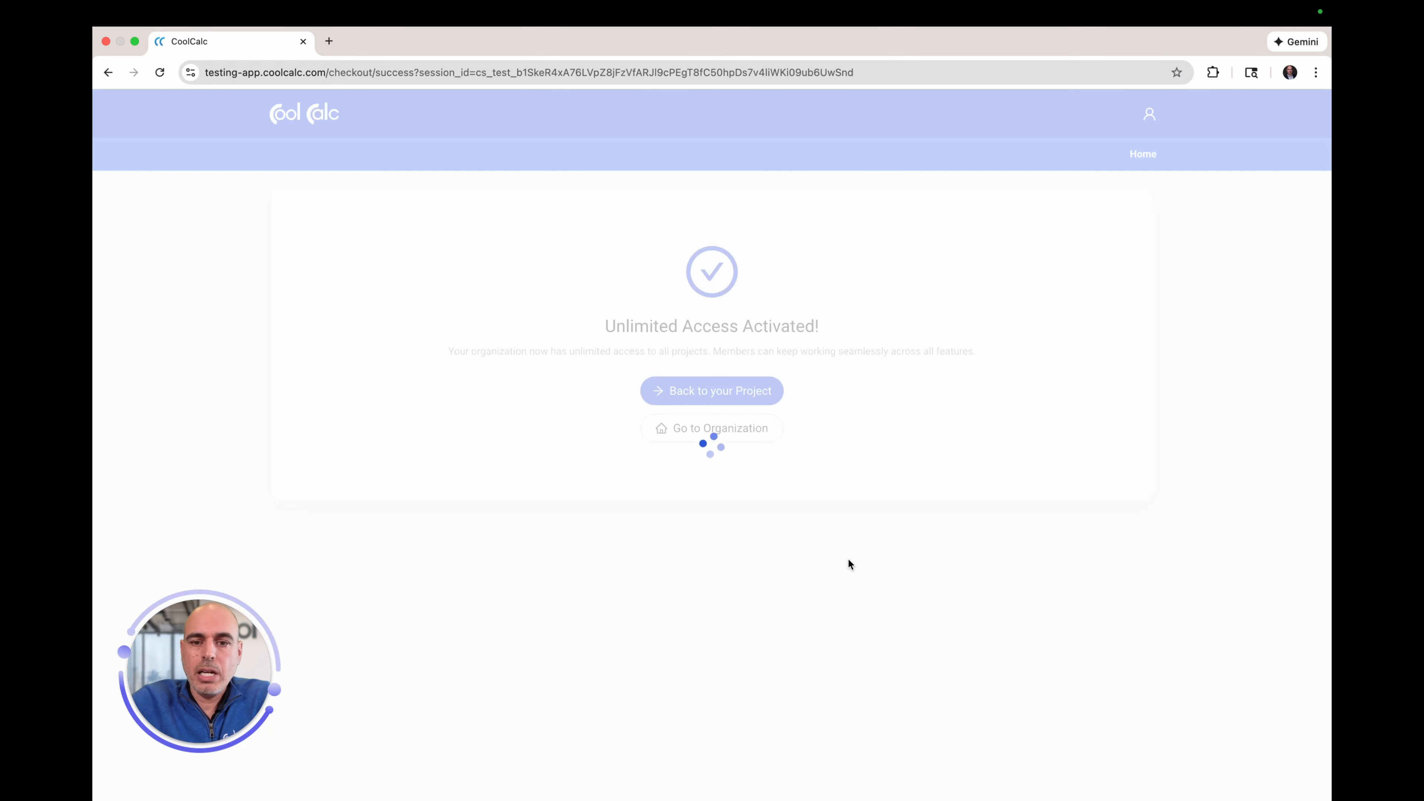
Step: Return from the Unlimited Access Activated page to the Demo project's Manual J Preview
click(735, 390)
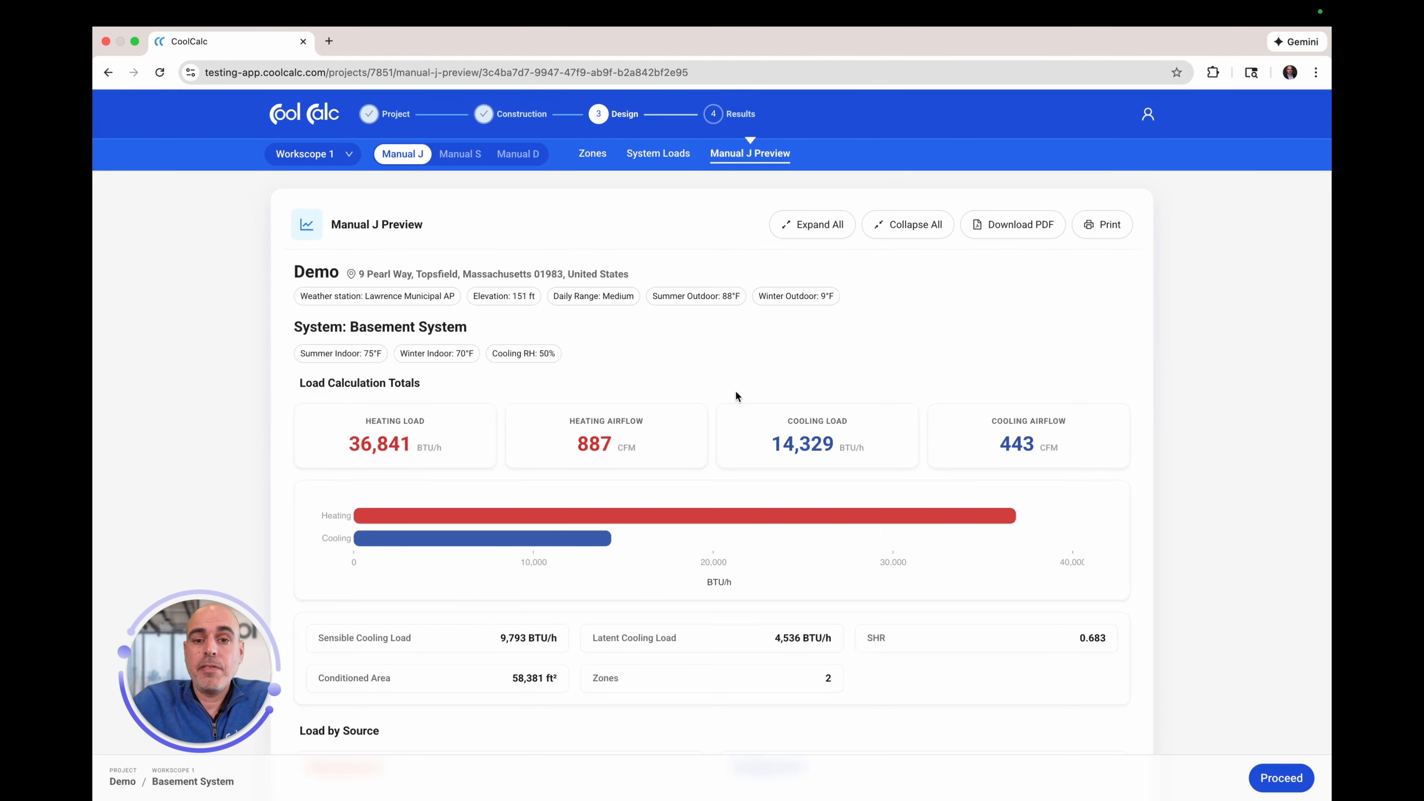
Step: Expand Level 1 - Room 1 in Loads Breakdown, then its East Wall and wall construction details
scroll(739, 463, down, 8)
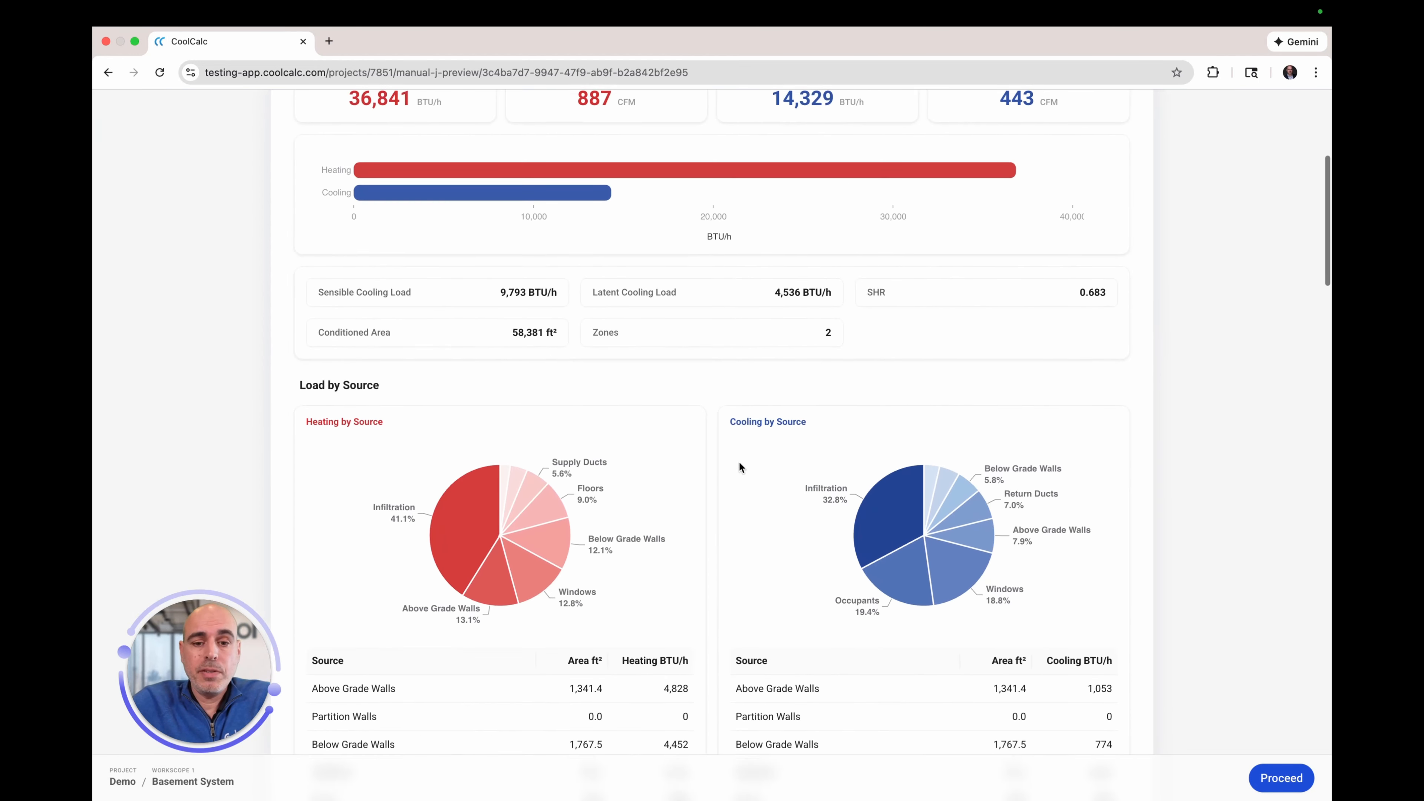
scroll(739, 467, down, 3)
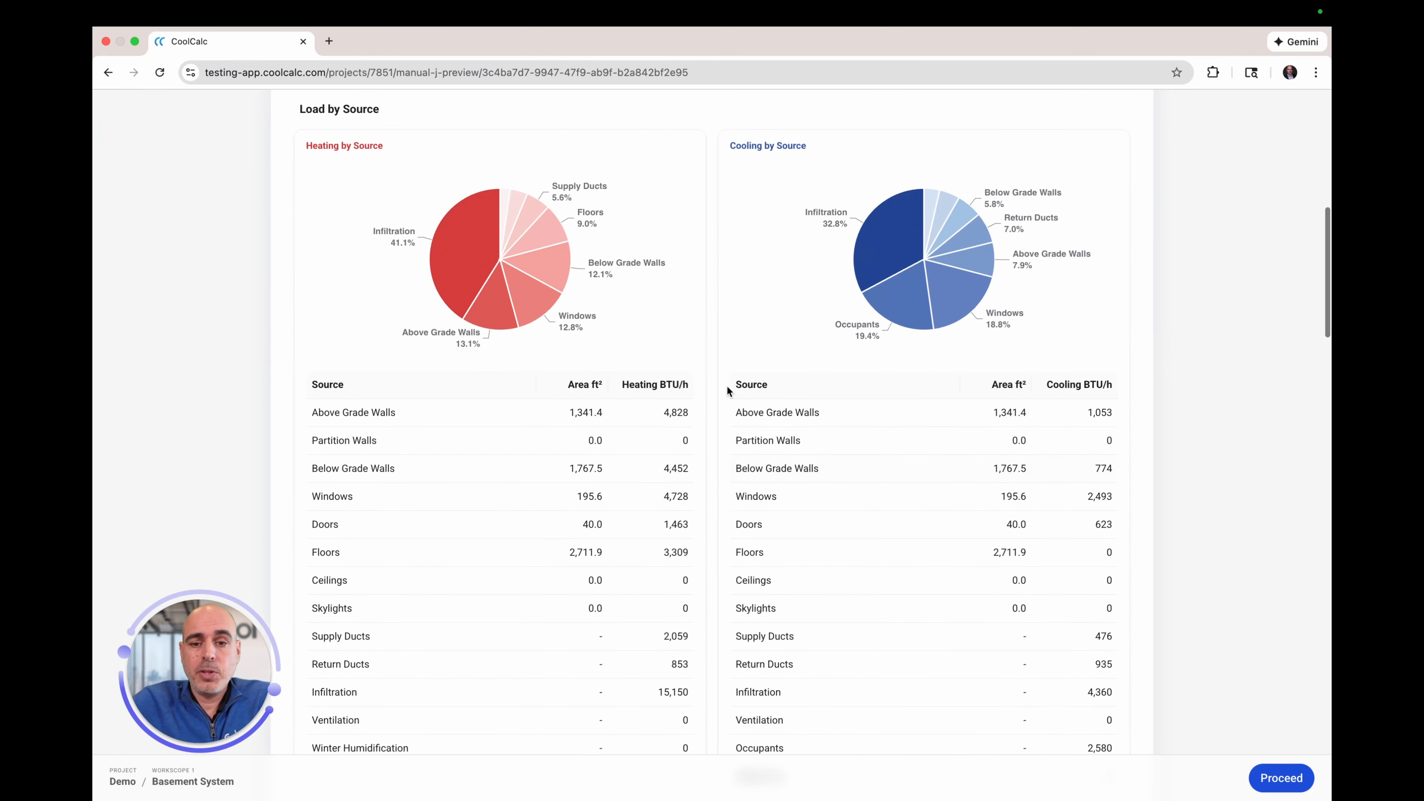
scroll(757, 538, up, 7)
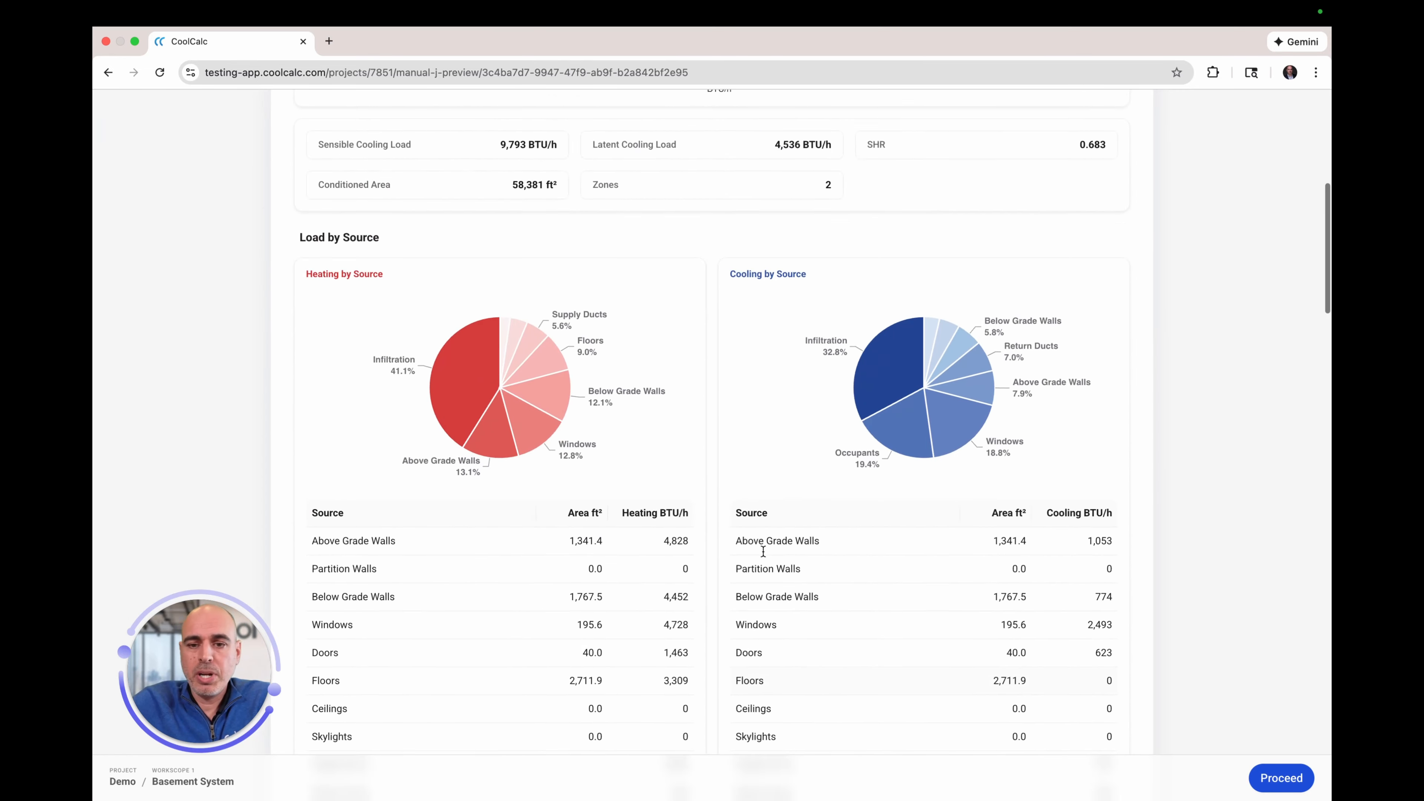
scroll(781, 337, down, 20)
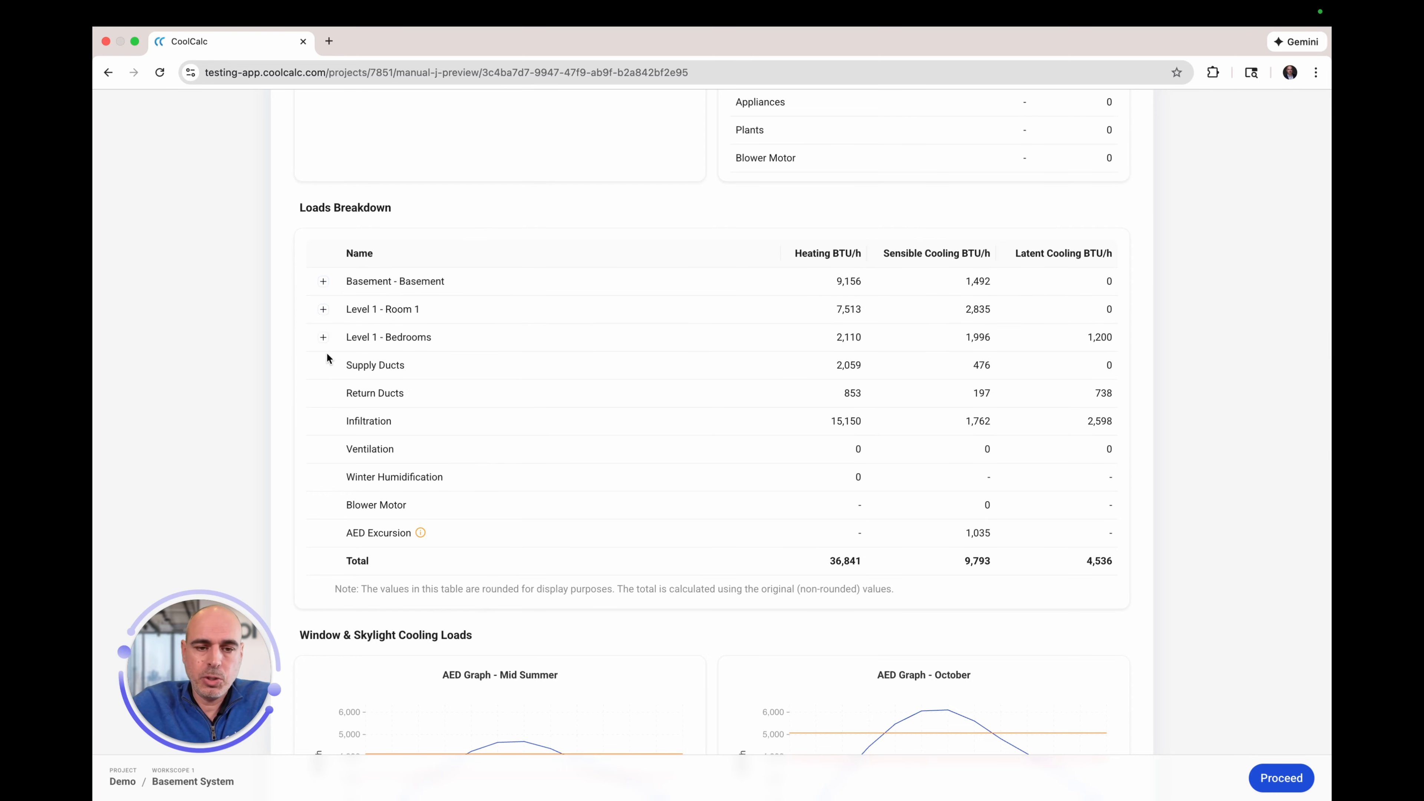
click(324, 312)
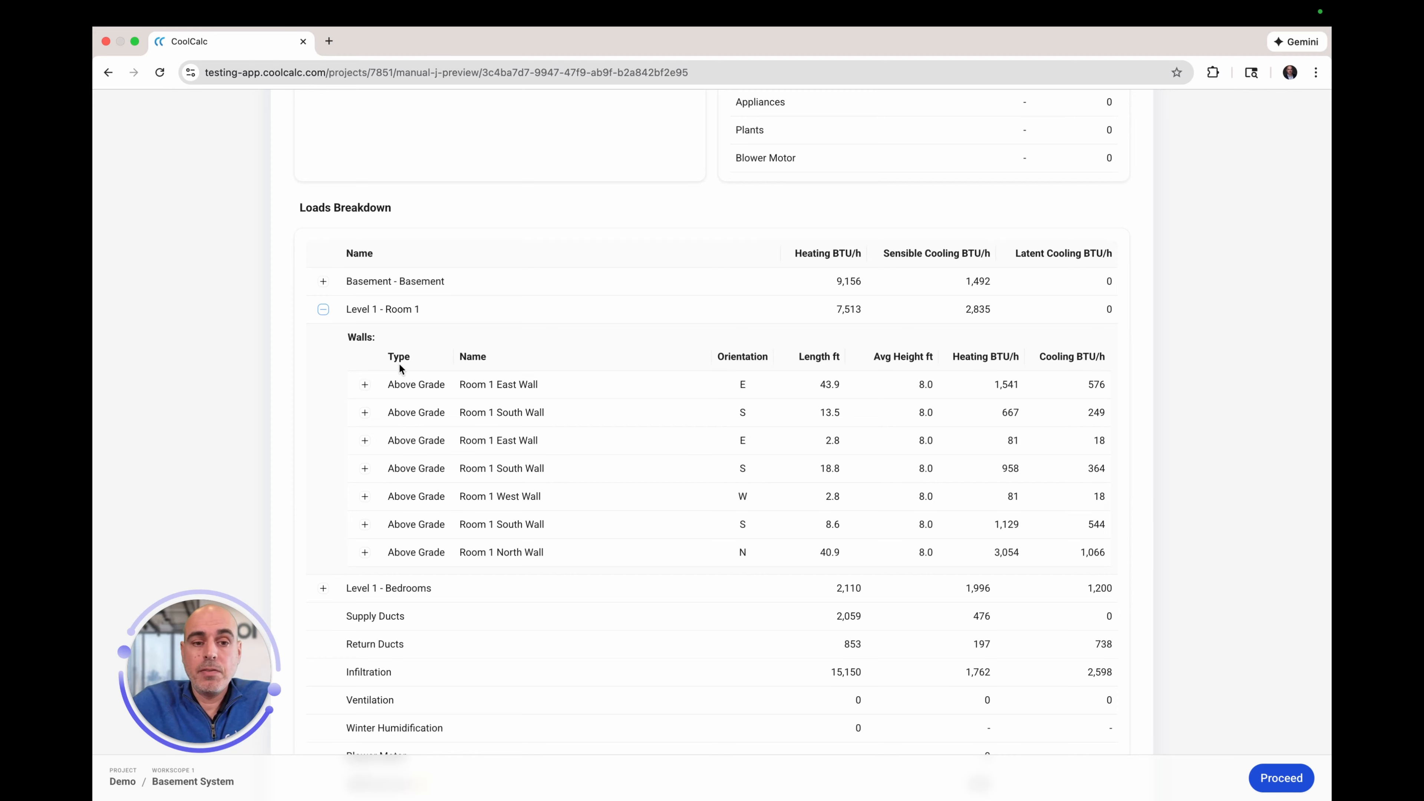
click(365, 385)
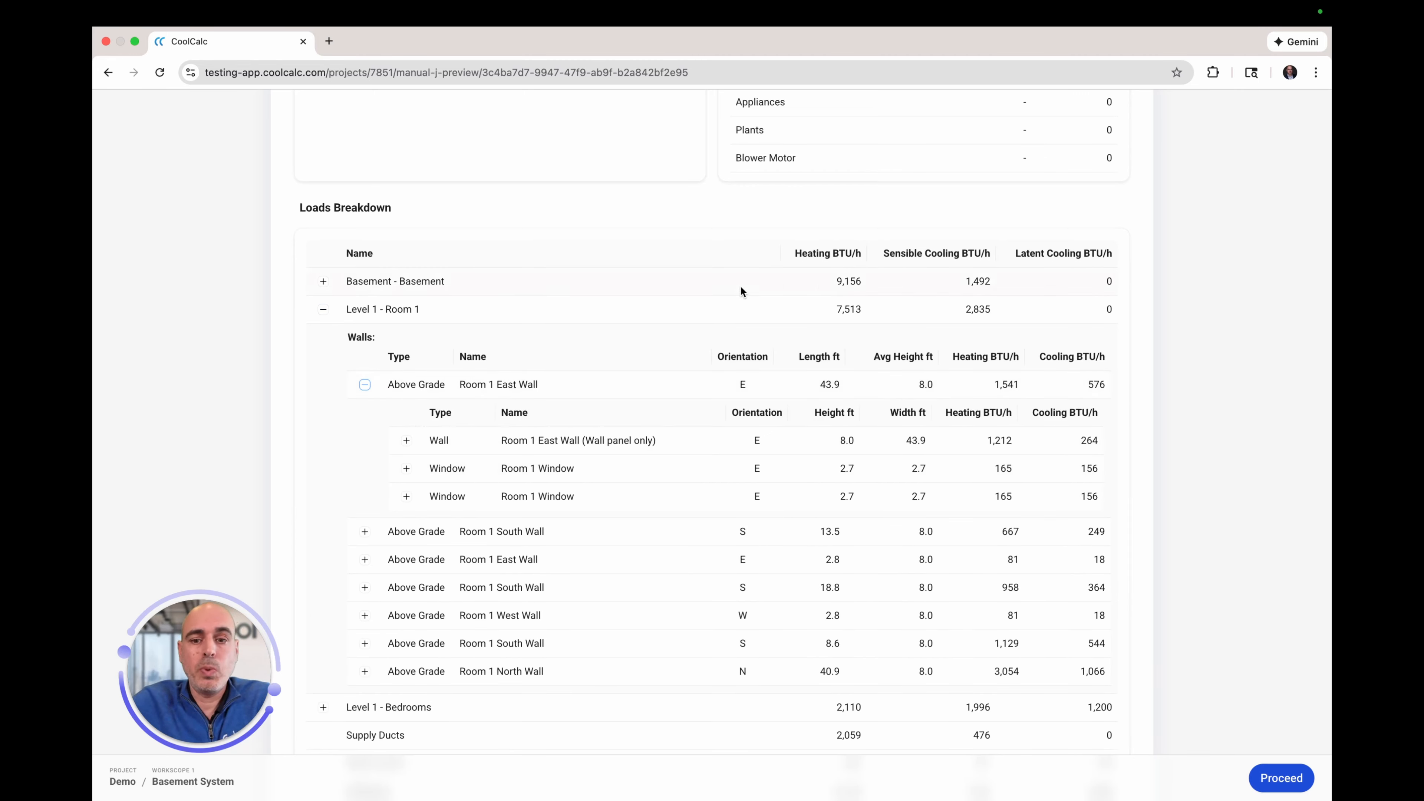
scroll(740, 285, down, 3)
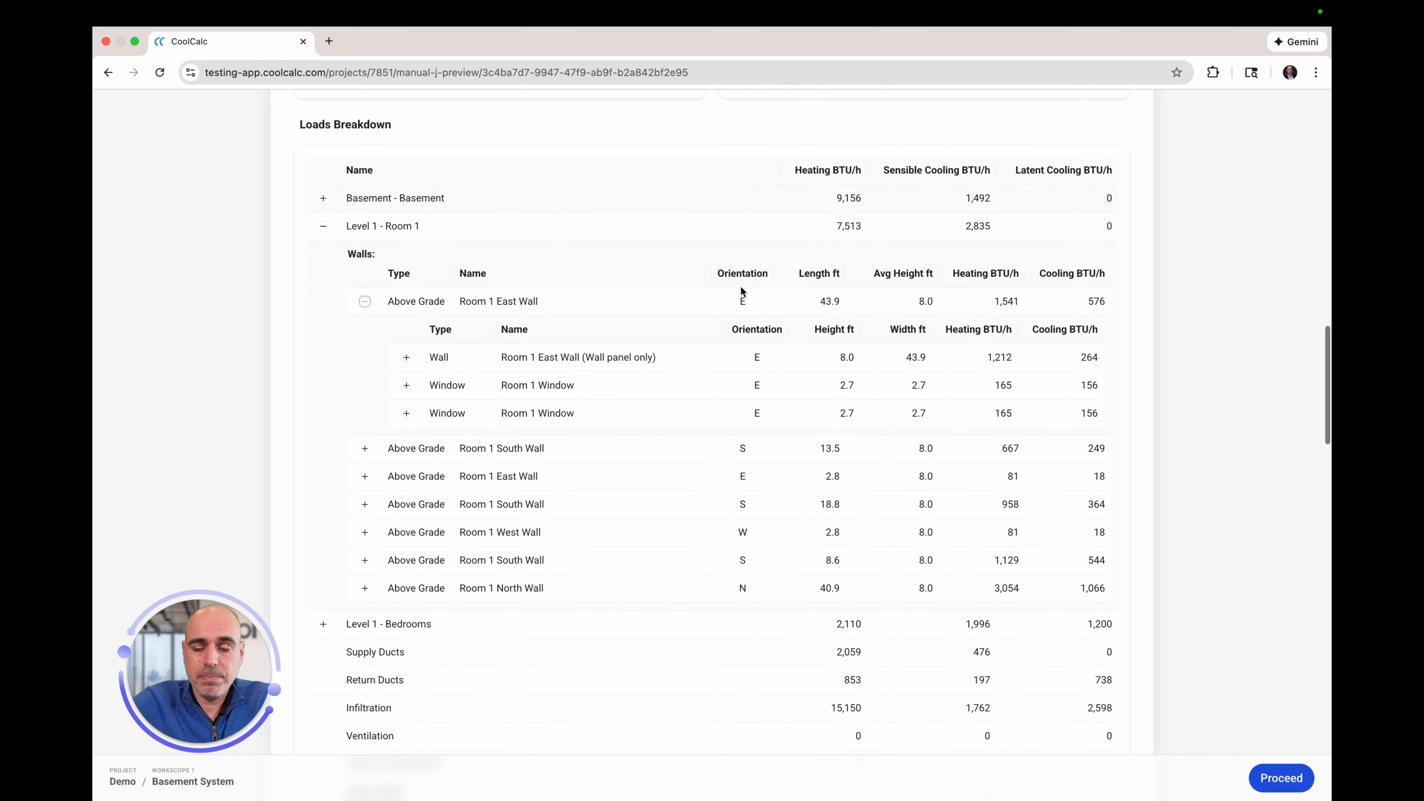
click(406, 351)
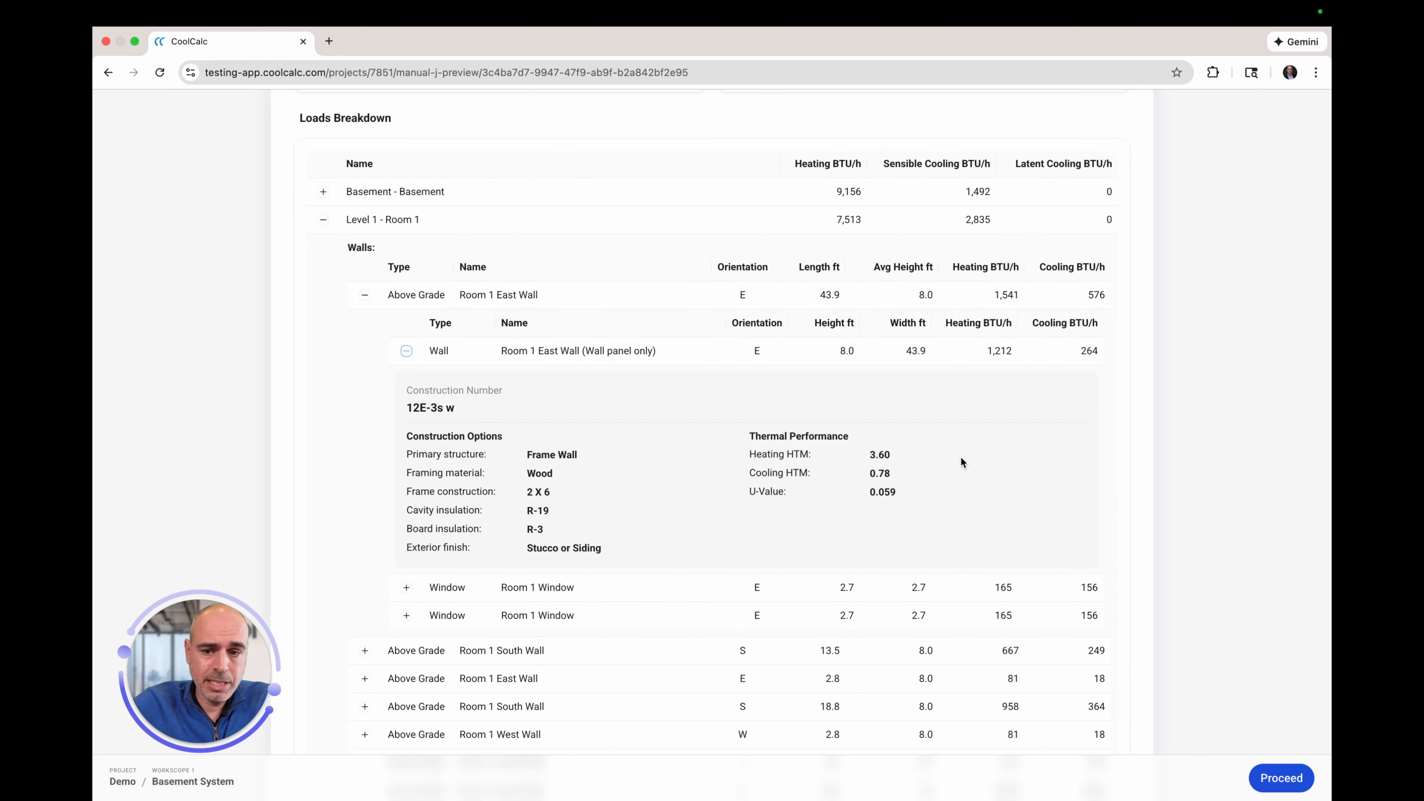
scroll(1013, 490, up, 15)
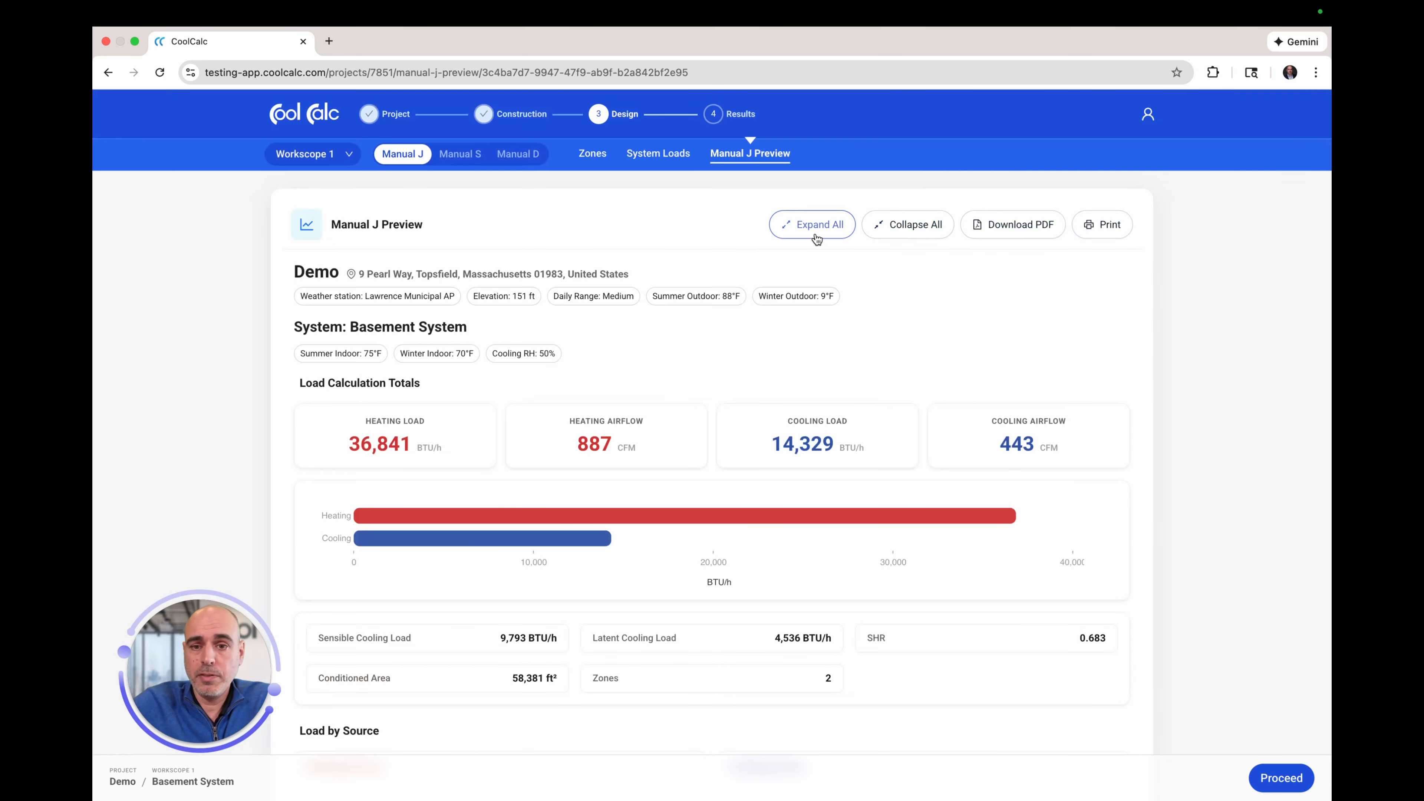
scroll(865, 551, down, 2)
scroll(866, 547, up, 2)
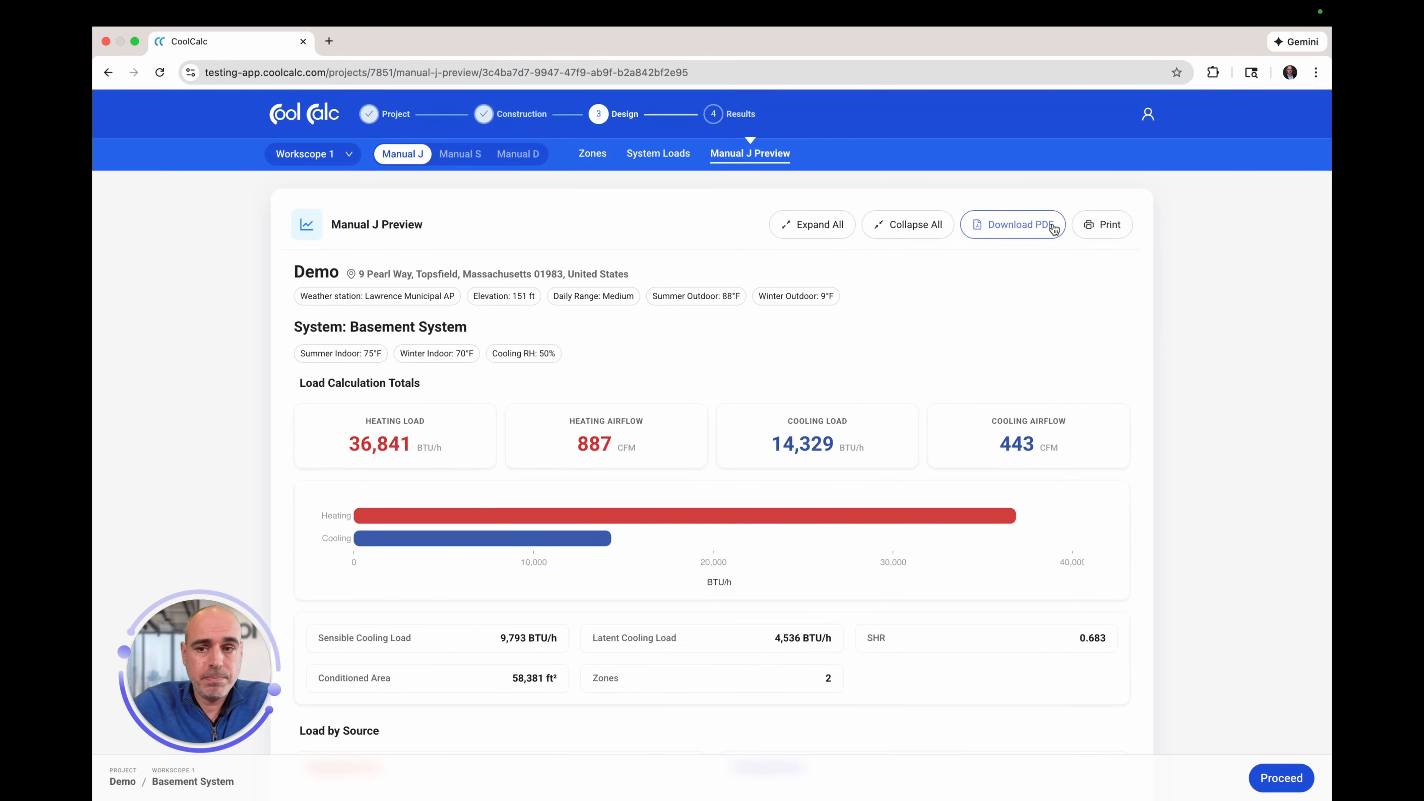
scroll(1017, 372, down, 20)
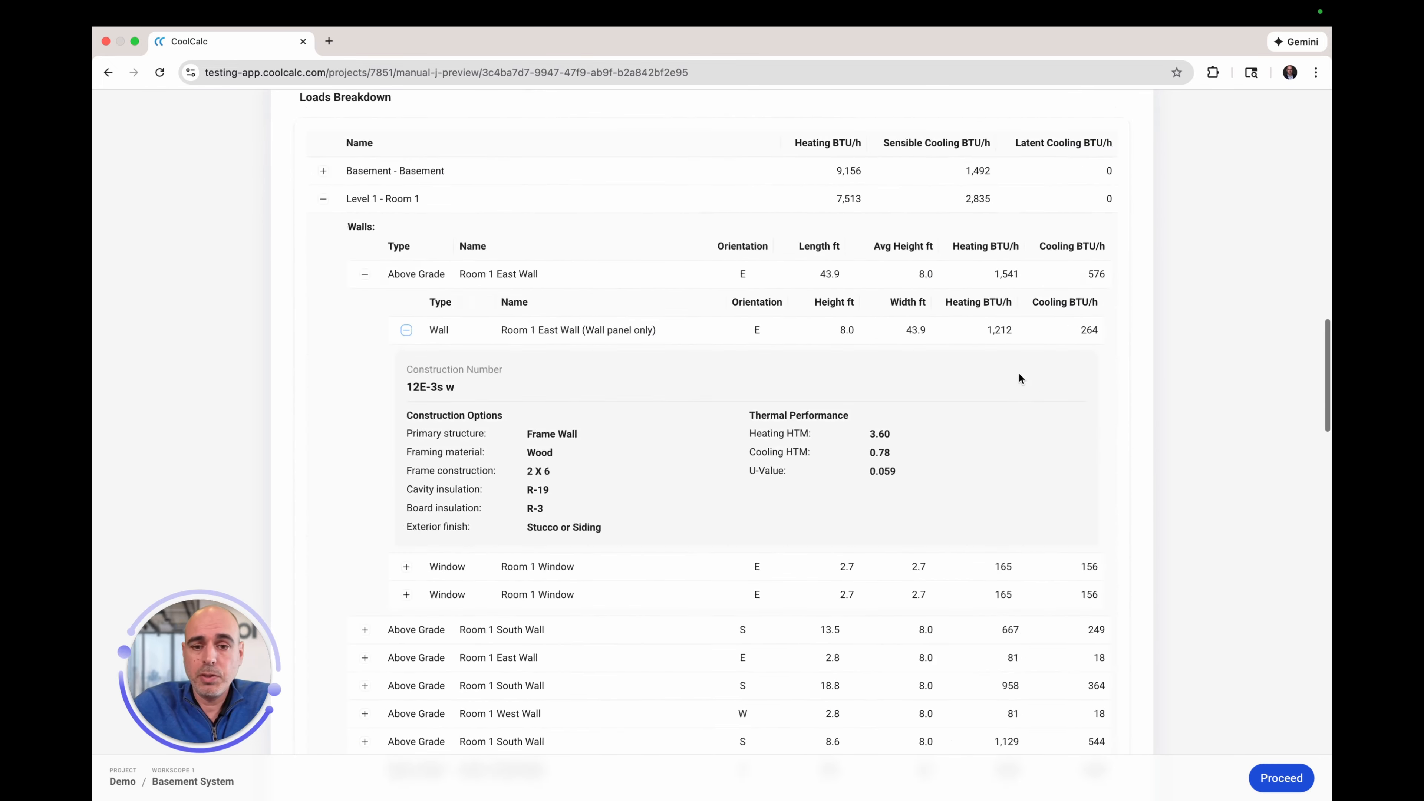
scroll(1018, 372, down, 3)
scroll(1019, 378, up, 12)
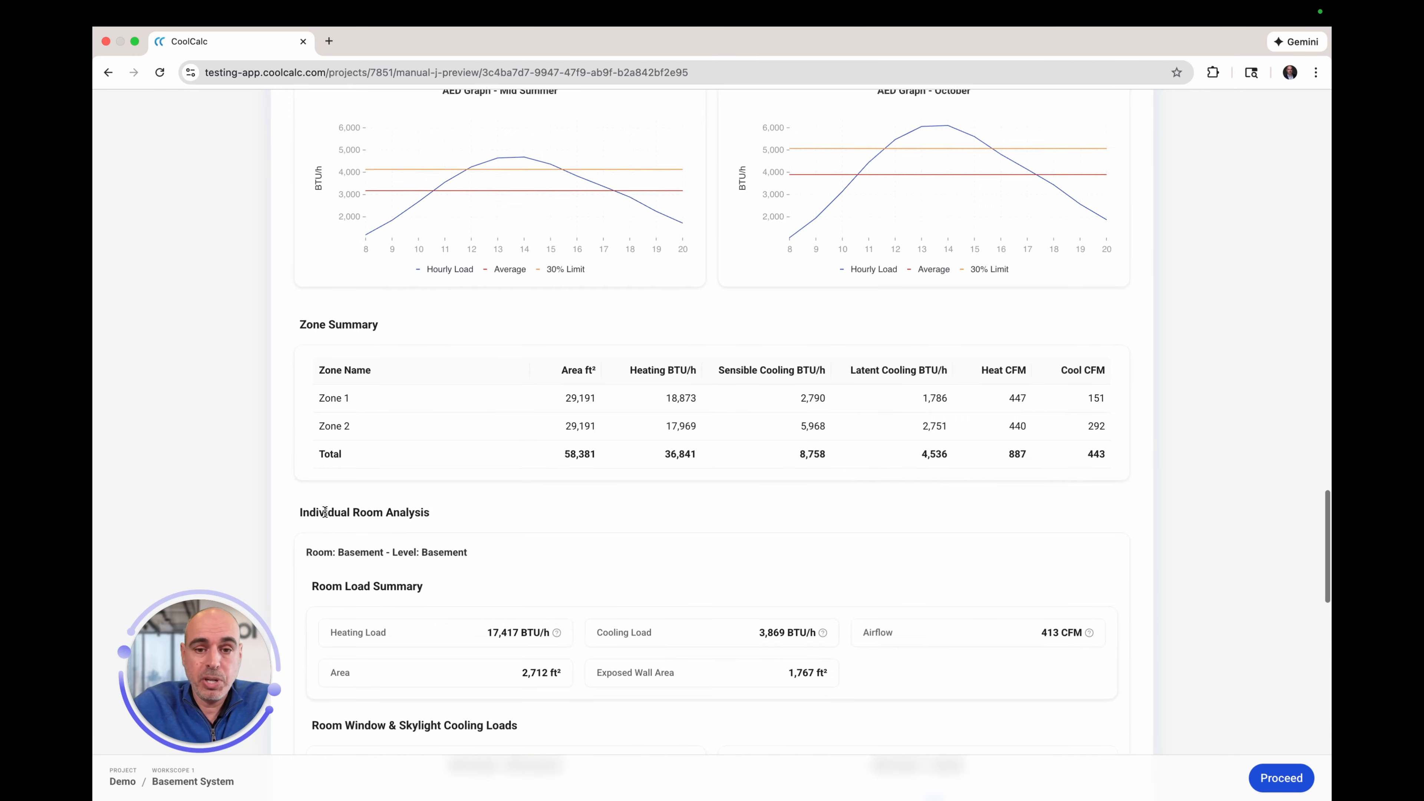
scroll(325, 511, down, 8)
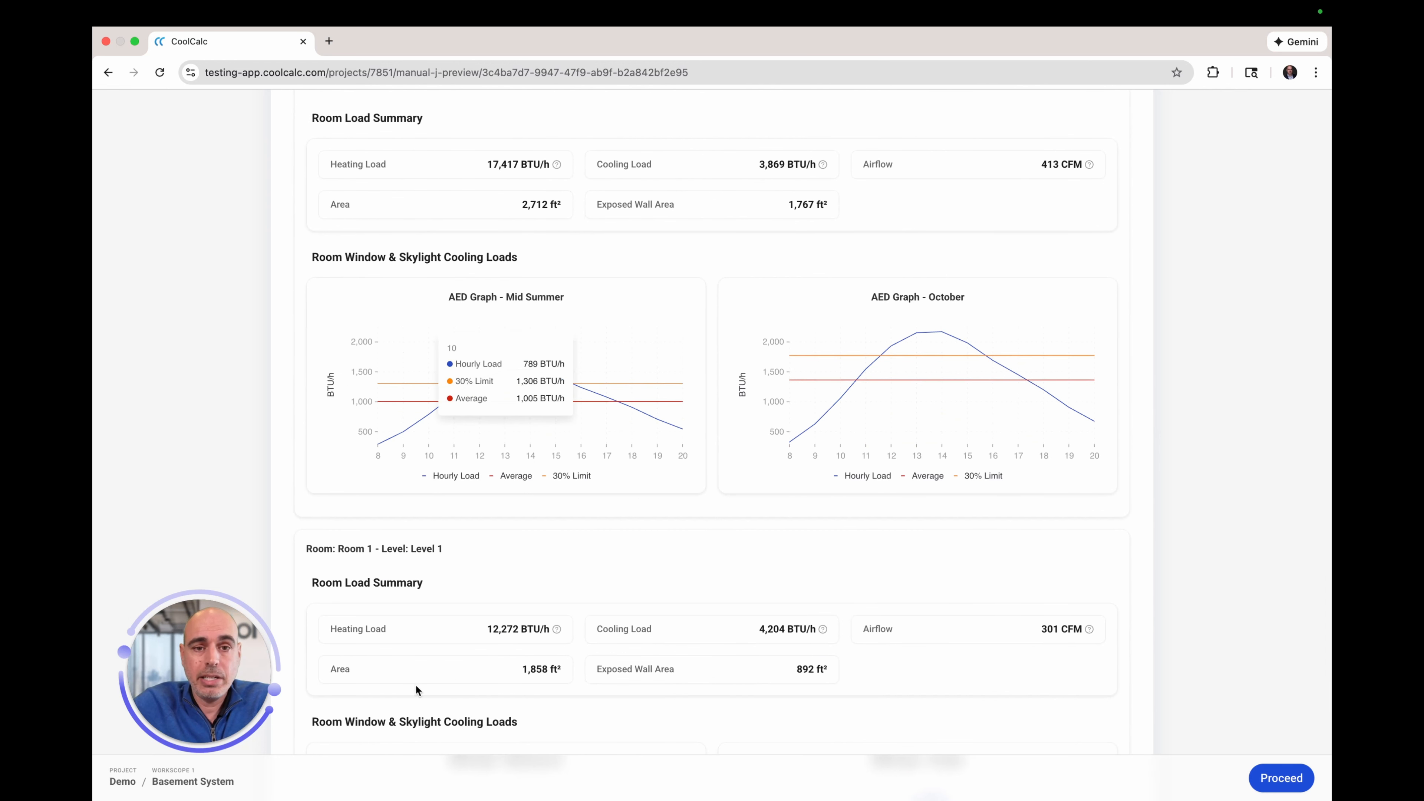
scroll(411, 701, down, 9)
scroll(410, 702, down, 1)
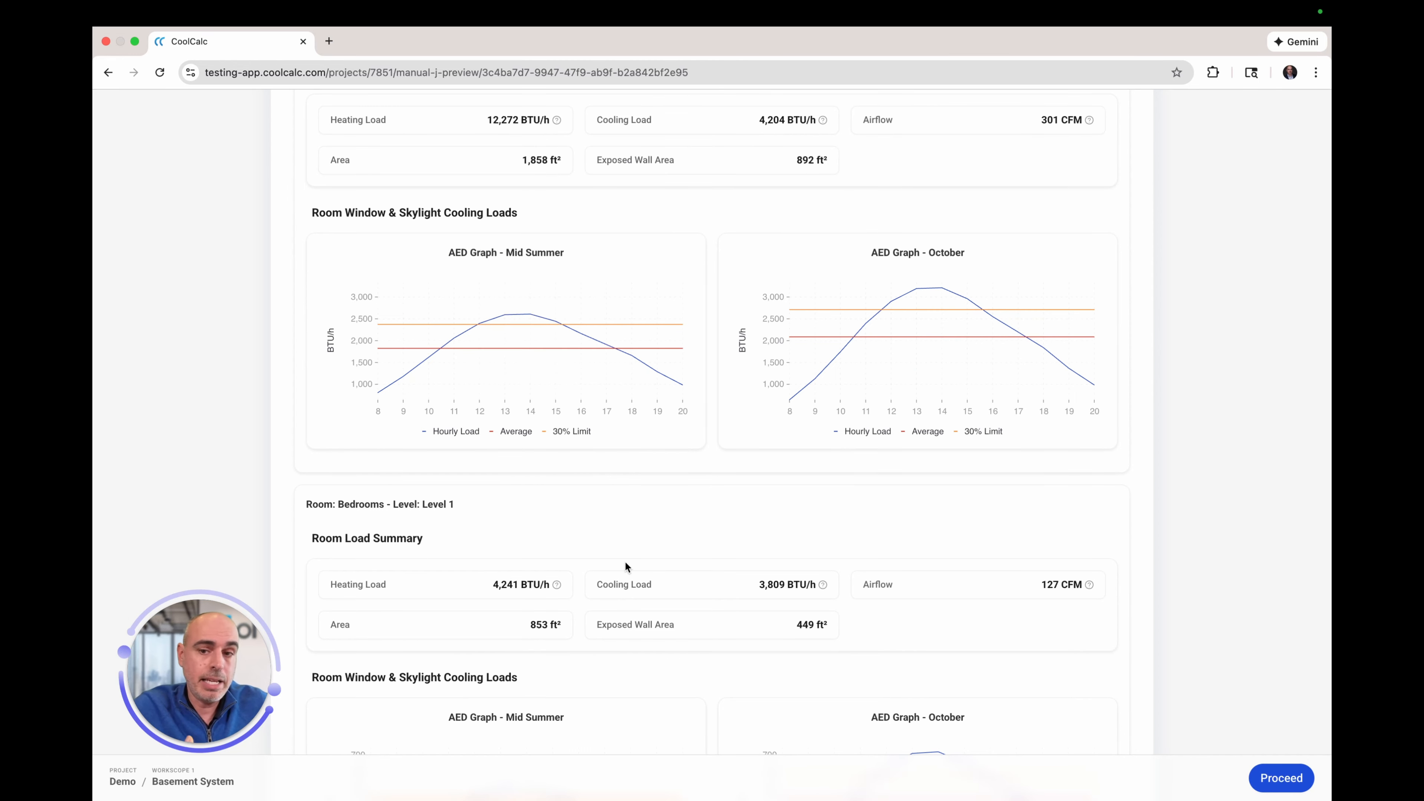
scroll(887, 558, down, 10)
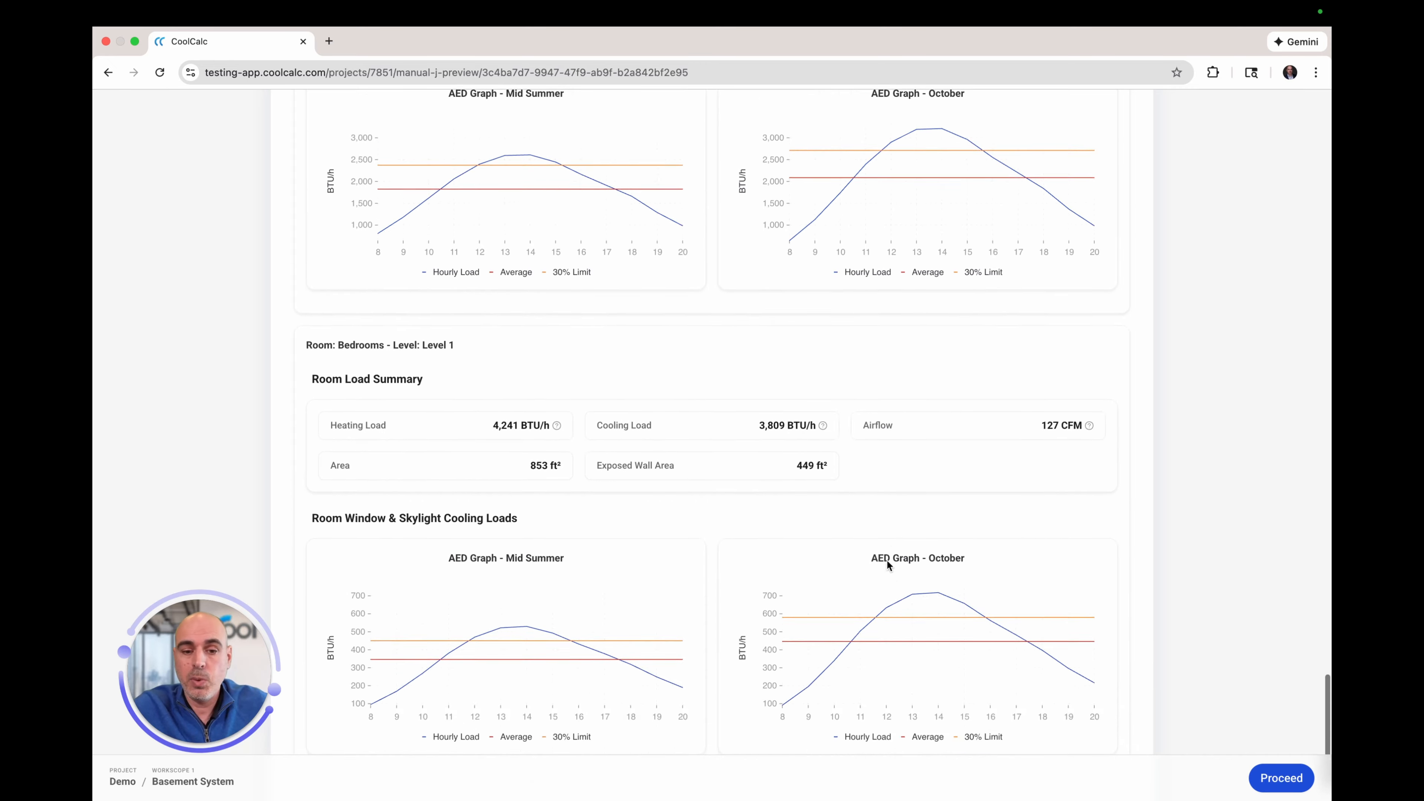
scroll(887, 562, up, 20)
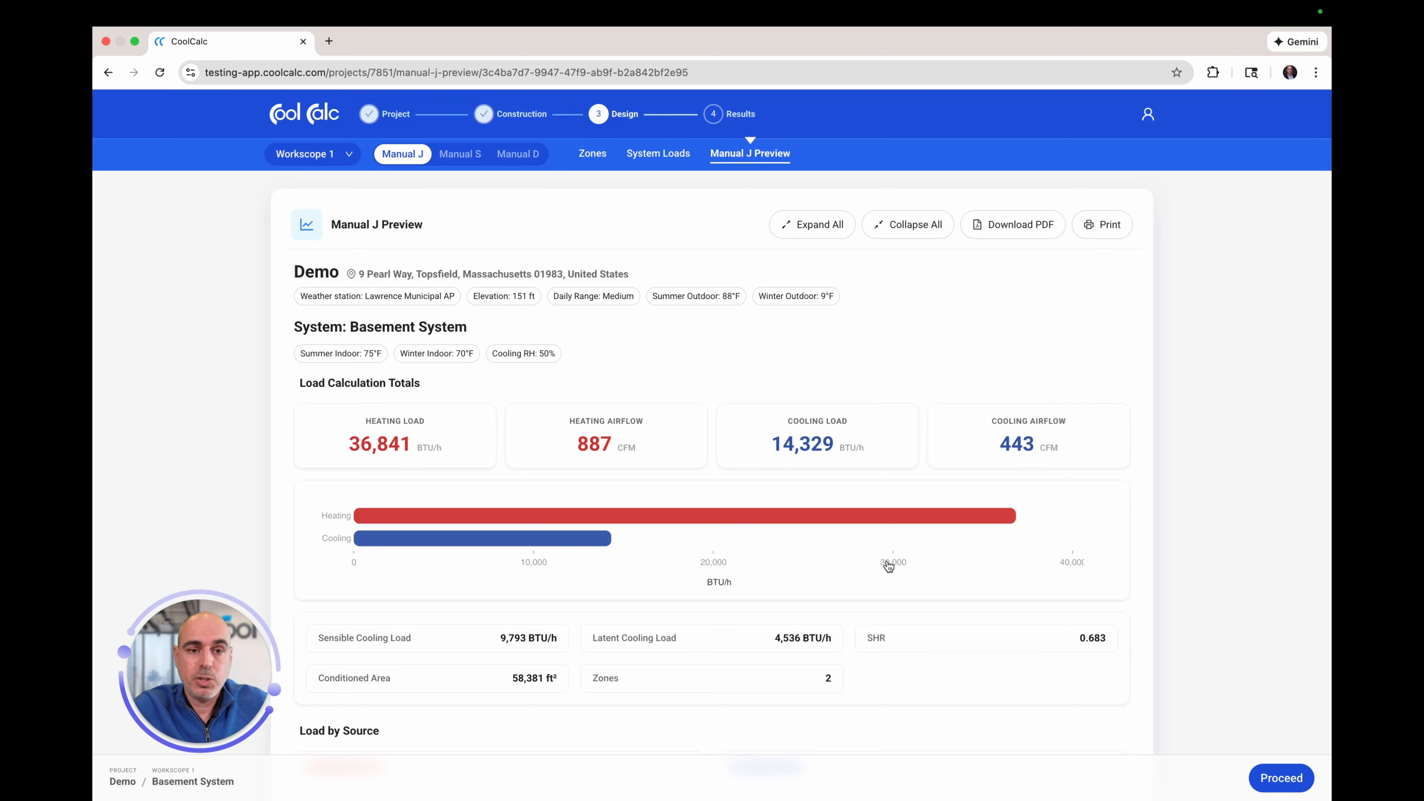